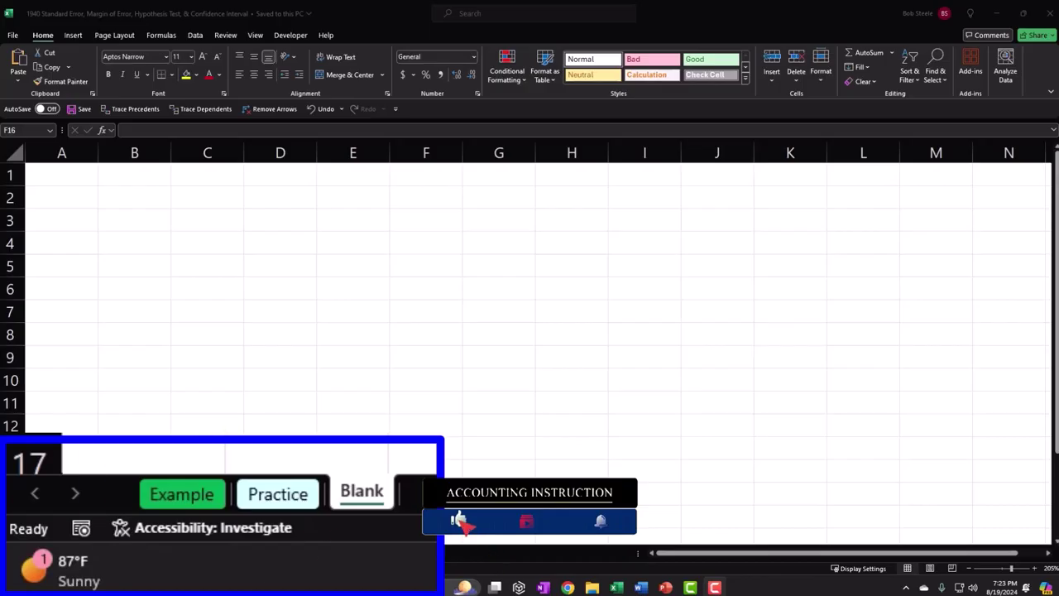
# Show the Example sheet and select an empty cell below its finished tables.
pyautogui.click(280, 479)
pyautogui.click(198, 492)
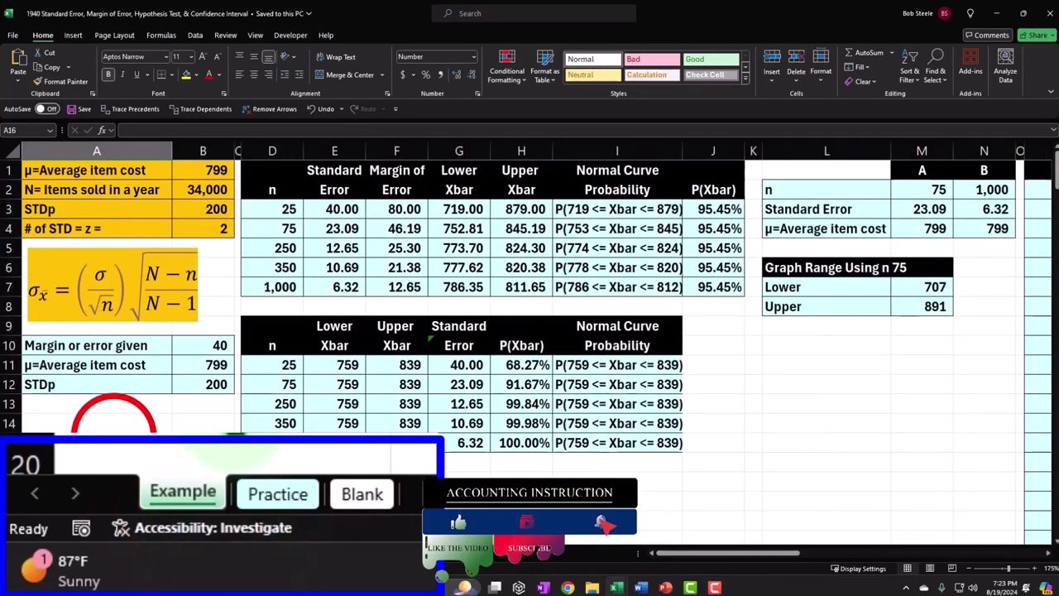
pyautogui.click(113, 435)
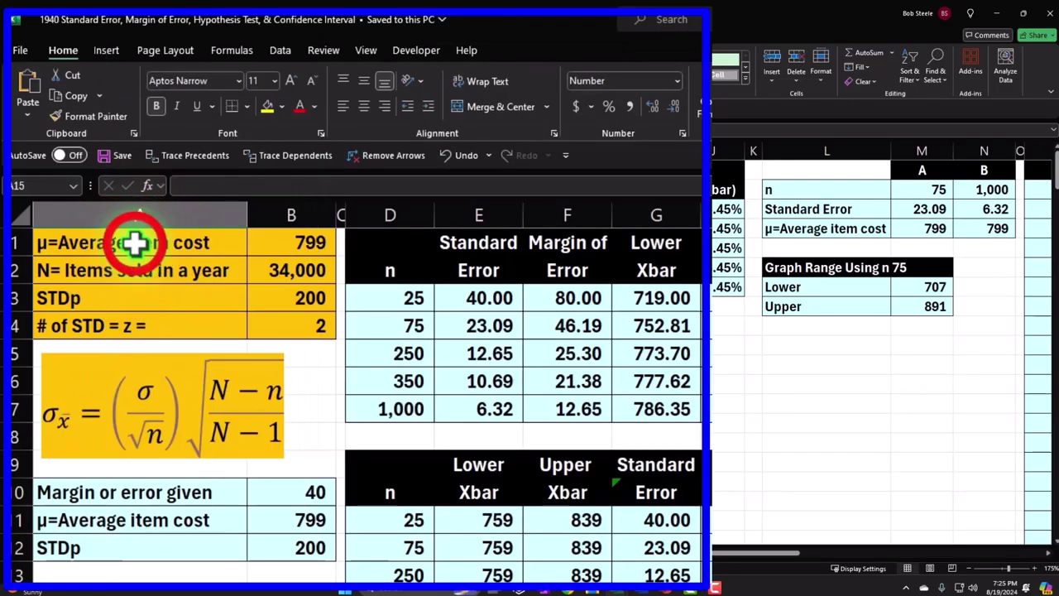
# Inspect the μ = Average item cost label, the σx̄ equation and the margin-of-error label.
pyautogui.click(96, 172)
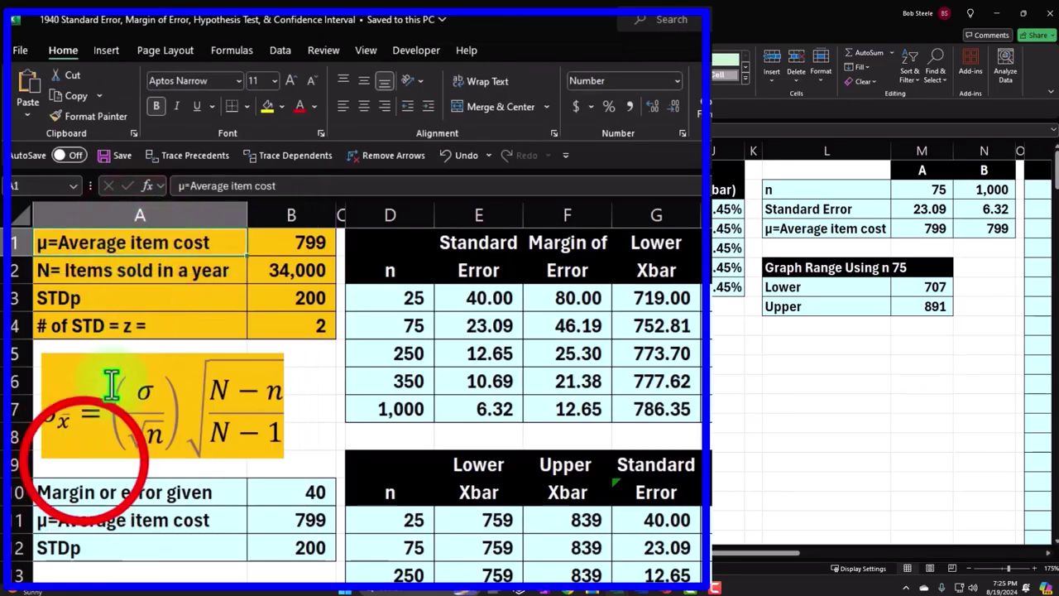
pyautogui.click(85, 455)
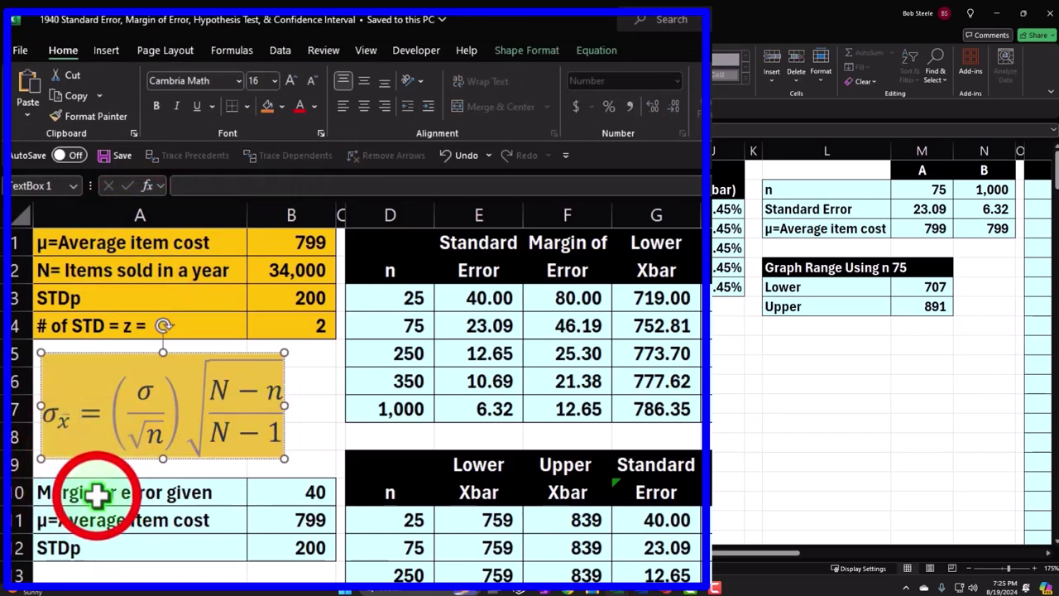
pyautogui.click(98, 493)
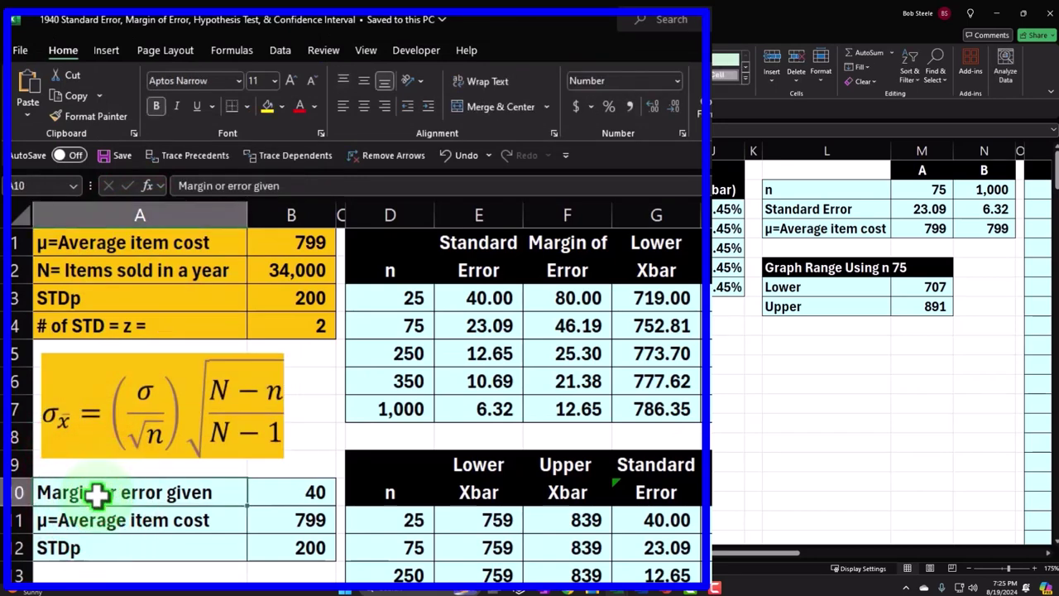
# Step through row 3 from sample size 25 across the standard error, label and NORM.DIST formulas.
pyautogui.click(365, 306)
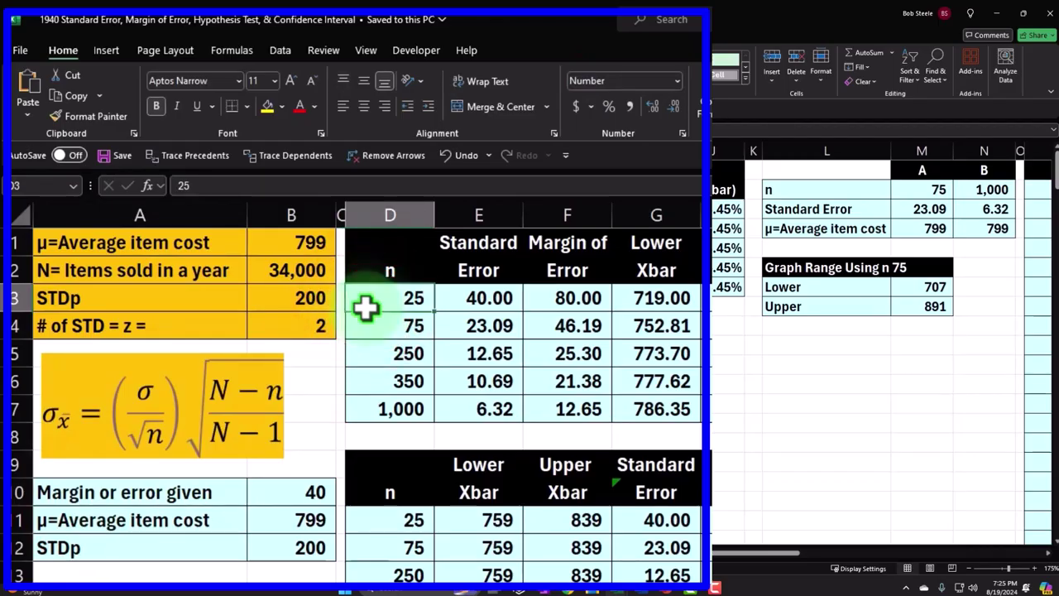
pyautogui.press('Right')
pyautogui.press('Right')
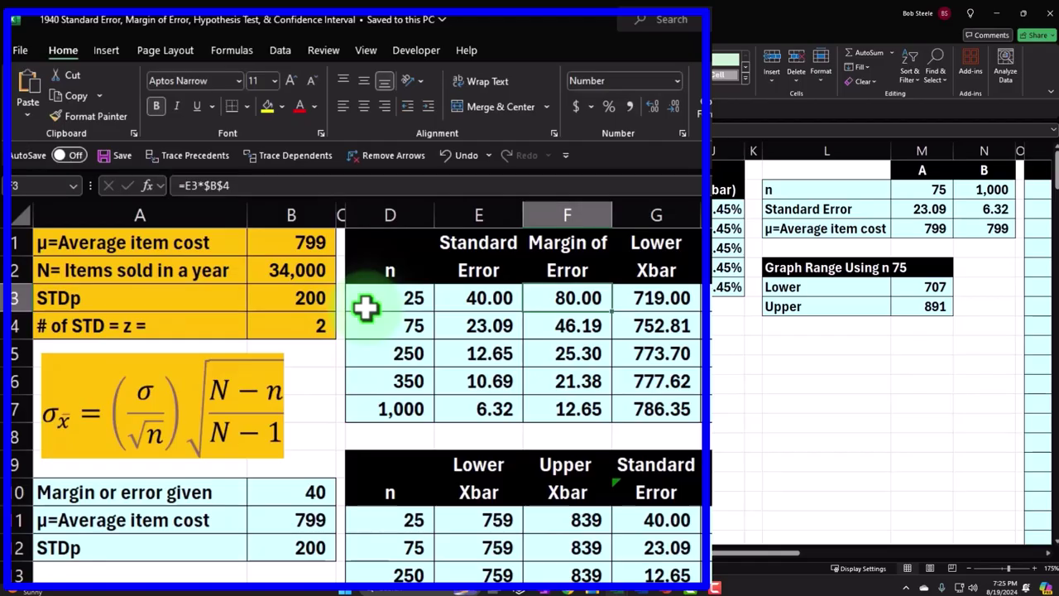
pyautogui.press('Right')
pyautogui.press('Right')
pyautogui.press('Right')
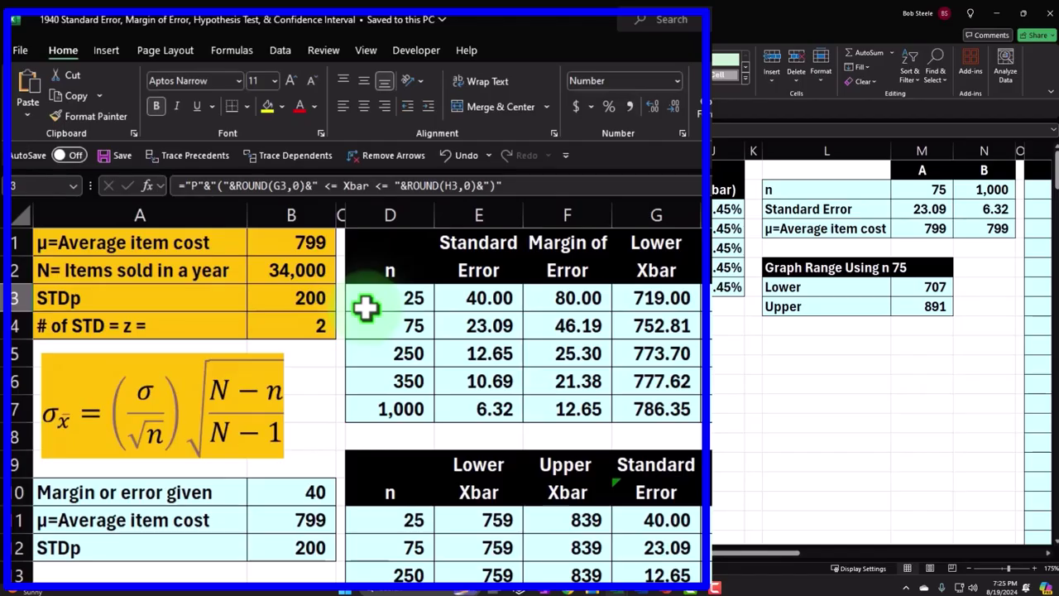
pyautogui.press('Right')
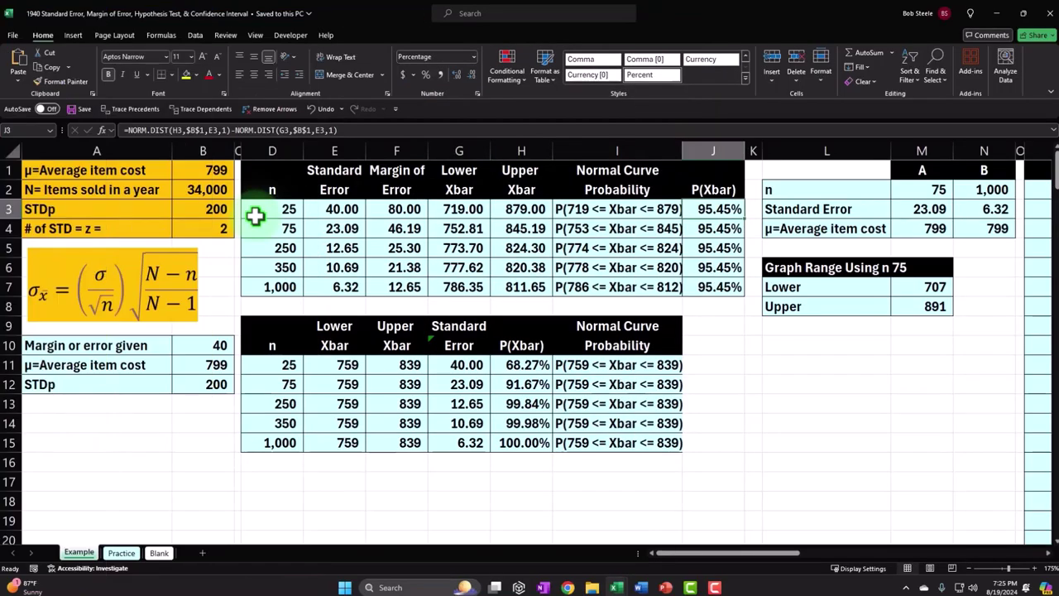
pyautogui.press('Right')
pyautogui.press('Right')
pyautogui.press('Right')
pyautogui.press('Right')
pyautogui.press('Right')
pyautogui.press('Right')
pyautogui.press('Right')
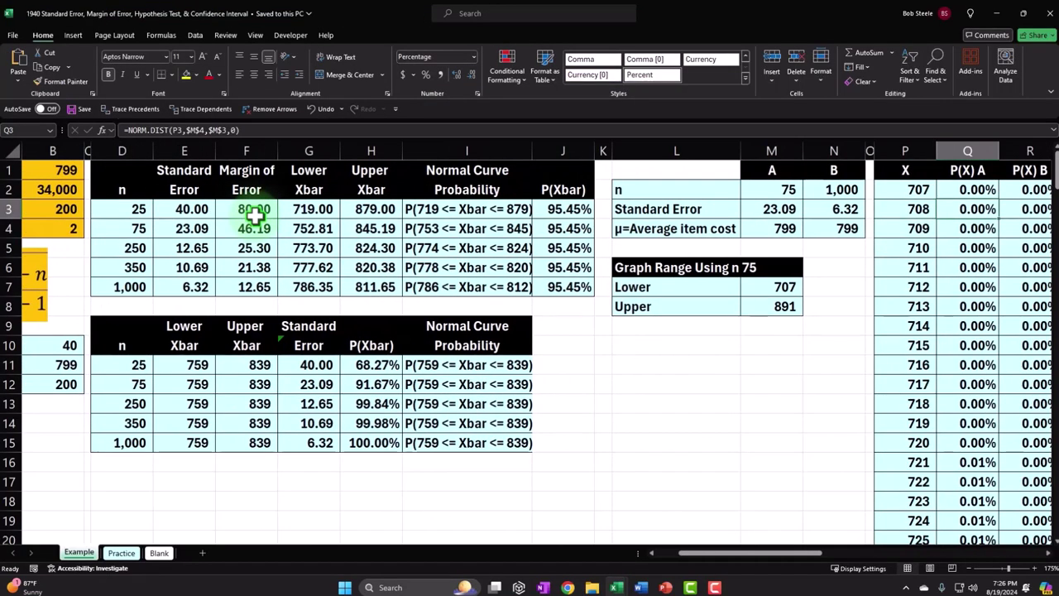
# Compare the chart's sample sizes 75 in M3 and 1,000 in N3.
pyautogui.press('Right')
pyautogui.press('Right')
pyautogui.press('Right')
pyautogui.press('Right')
pyautogui.press('Right')
pyautogui.press('Right')
pyautogui.press('Right')
pyautogui.press('Right')
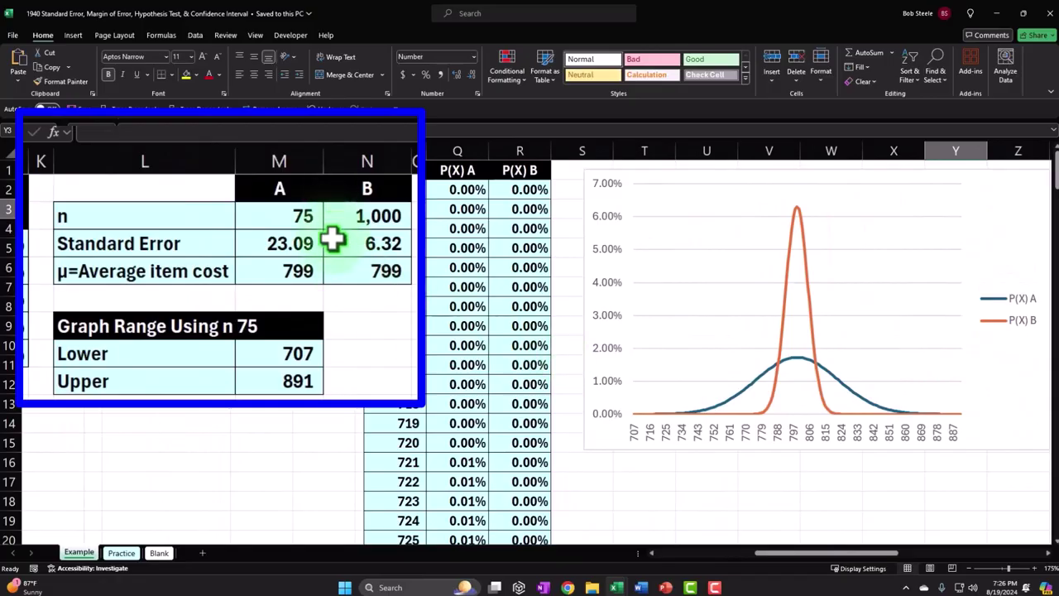
pyautogui.click(296, 215)
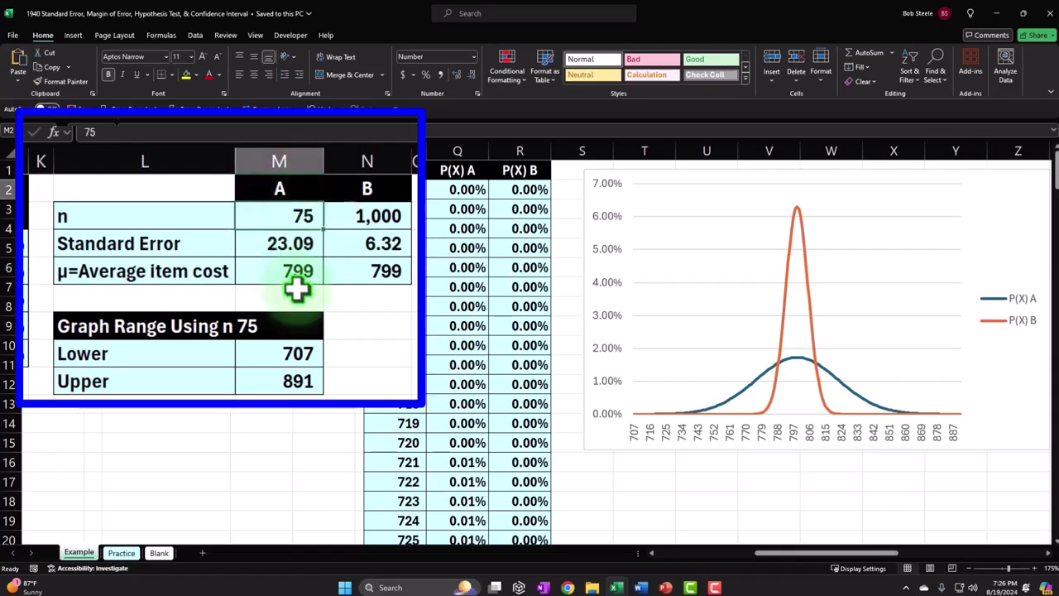
pyautogui.press('Right')
pyautogui.press('Left')
pyautogui.press('Right')
pyautogui.press('Left')
pyautogui.press('Right')
pyautogui.press('Left')
# Scroll right past the population input table toward the hypothesis testing section.
pyautogui.press('Up')
pyautogui.press('Right')
pyautogui.press('Right')
pyautogui.press('Right')
pyautogui.press('Right')
pyautogui.press('Right')
pyautogui.press('Right')
pyautogui.press('Right')
pyautogui.press('Right')
pyautogui.press('Right')
pyautogui.press('Right')
pyautogui.press('Right')
pyautogui.press('Right')
pyautogui.press('Right')
pyautogui.press('Right')
pyautogui.press('Right')
pyautogui.press('Right')
pyautogui.press('Right')
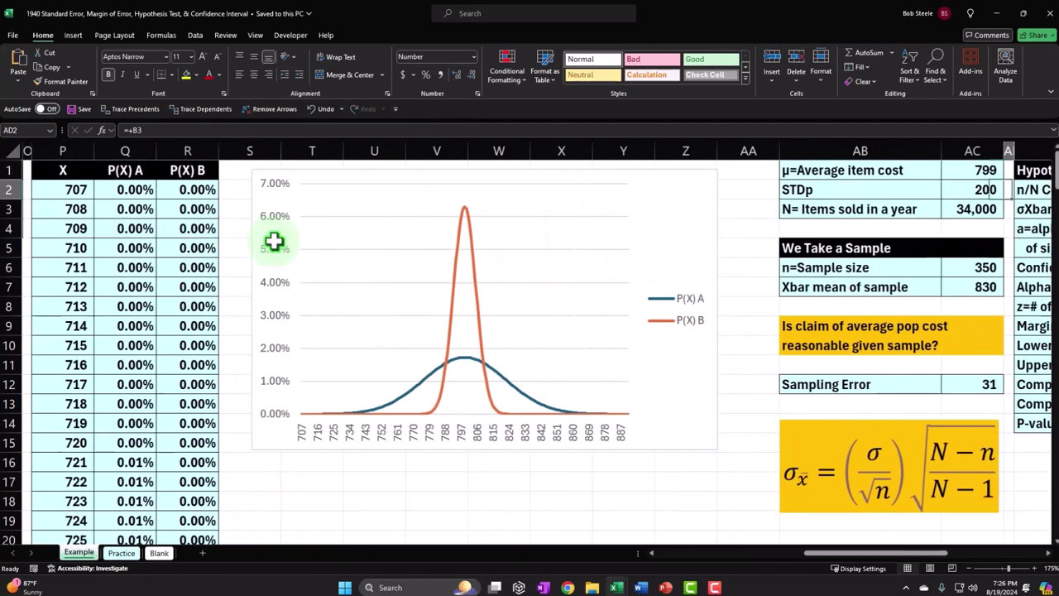
pyautogui.press('Right')
pyautogui.press('Right')
pyautogui.press('Right')
pyautogui.press('Right')
pyautogui.press('Right')
pyautogui.press('Right')
pyautogui.press('Right')
pyautogui.press('Right')
pyautogui.press('Right')
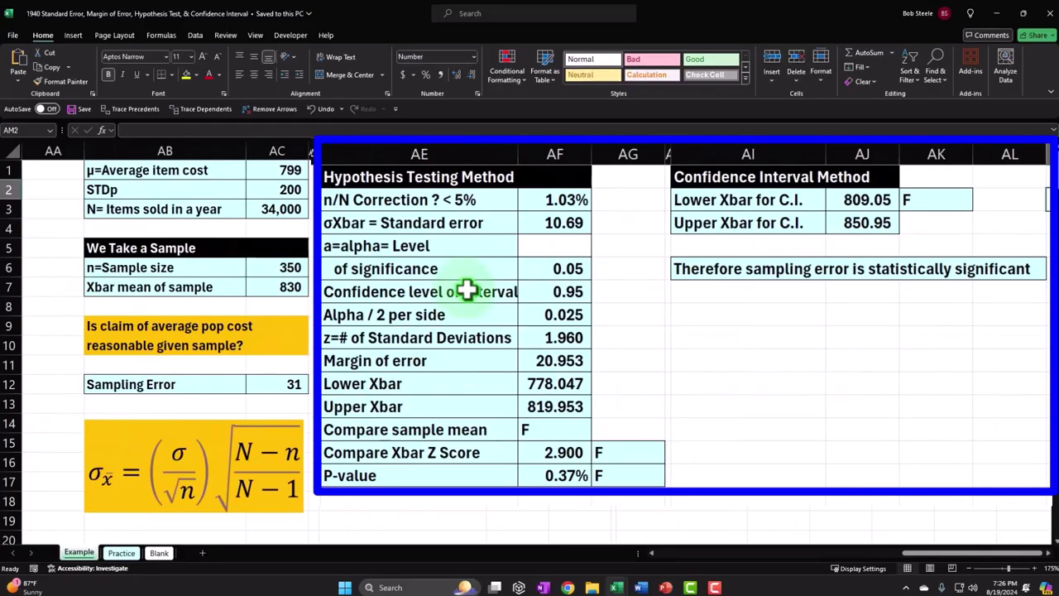
pyautogui.click(389, 177)
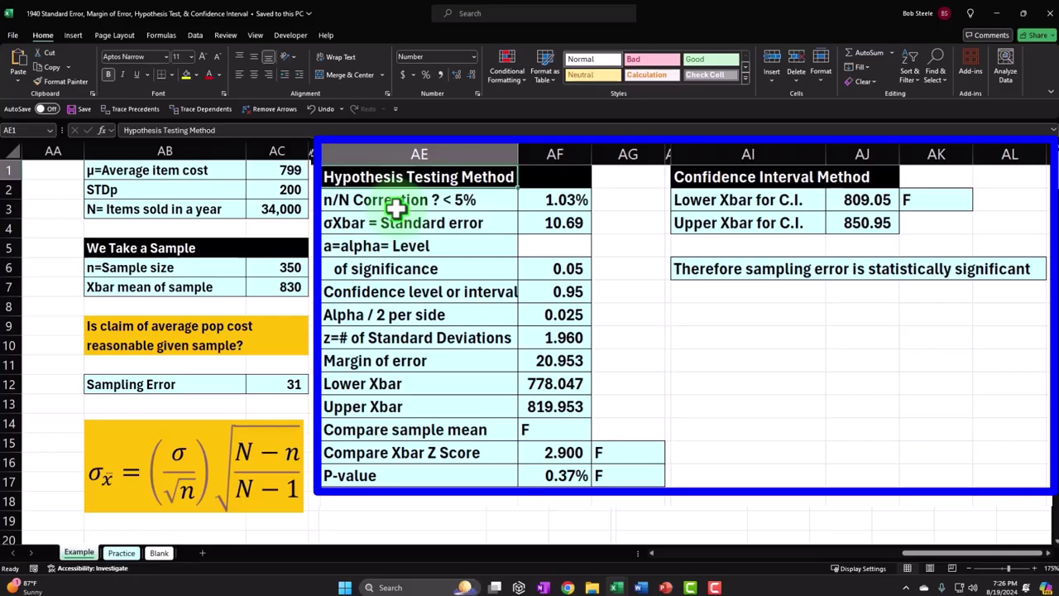
pyautogui.click(717, 182)
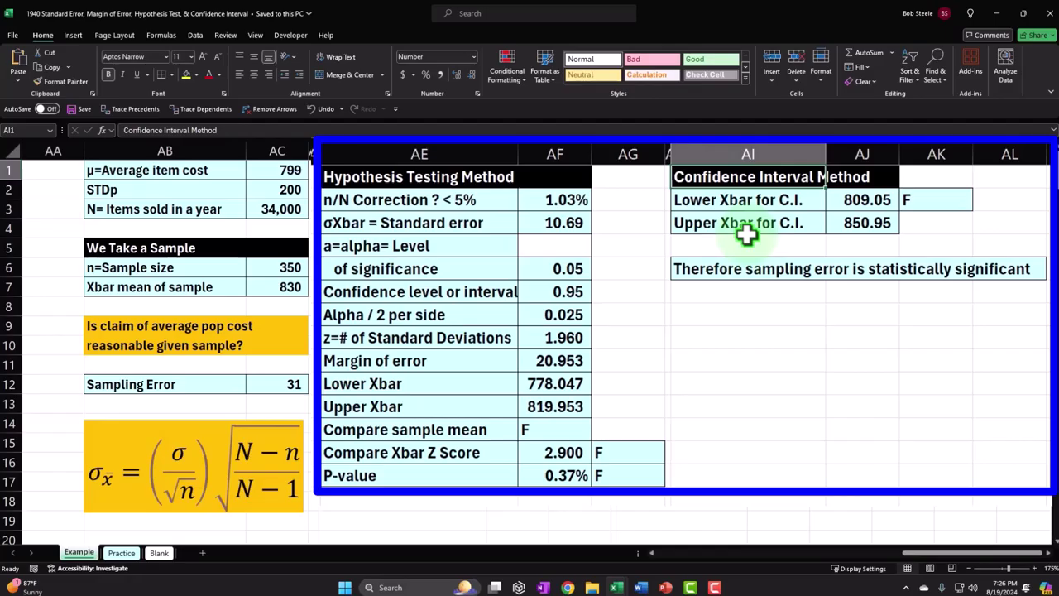
pyautogui.click(471, 461)
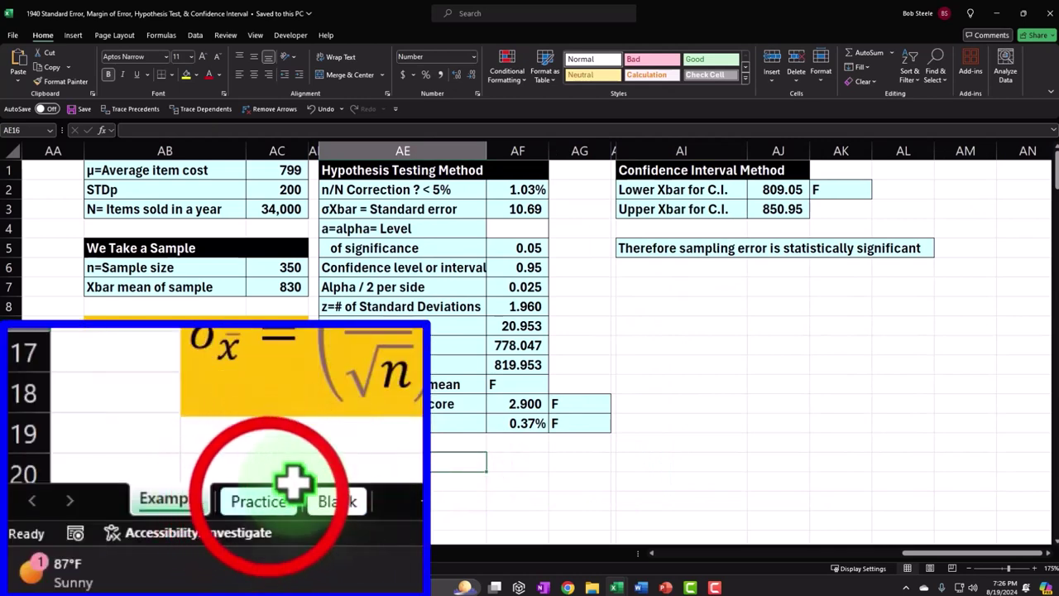
# Glance at the Practice sheet, then go to the Blank sheet and select B7.
pyautogui.click(121, 553)
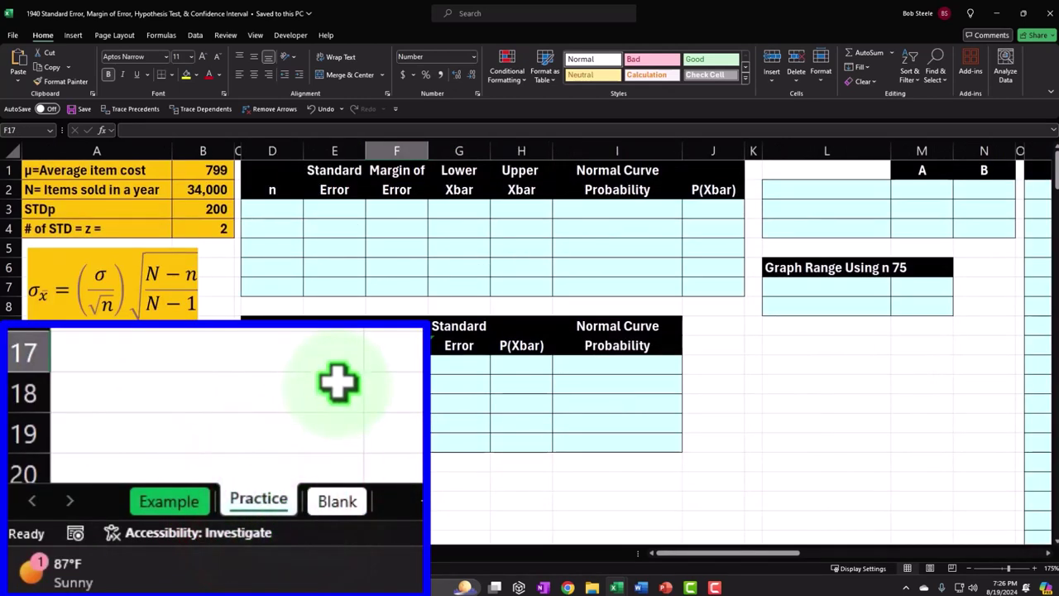
pyautogui.click(157, 552)
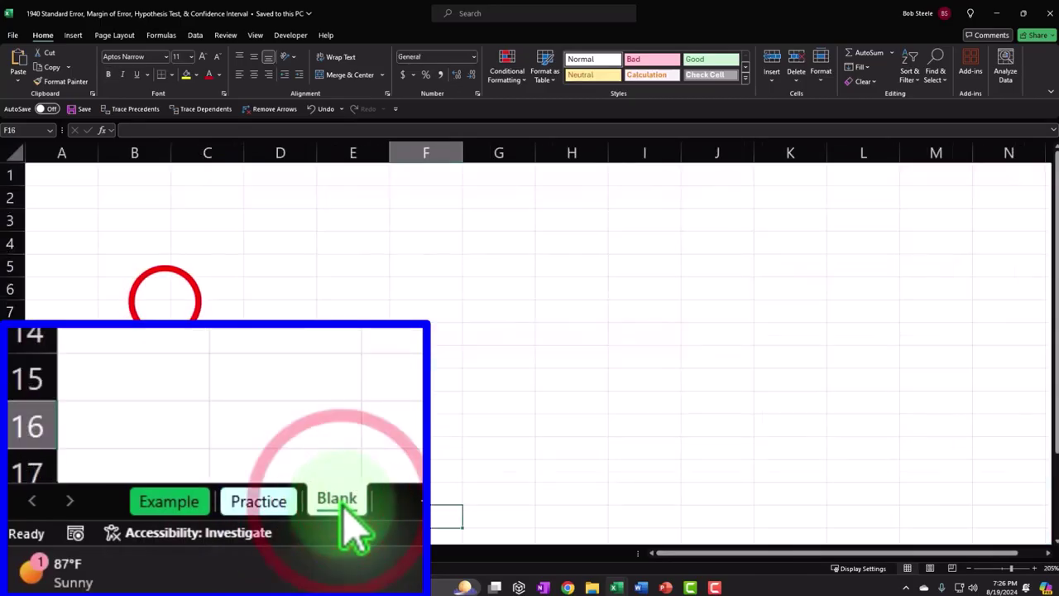
pyautogui.click(164, 305)
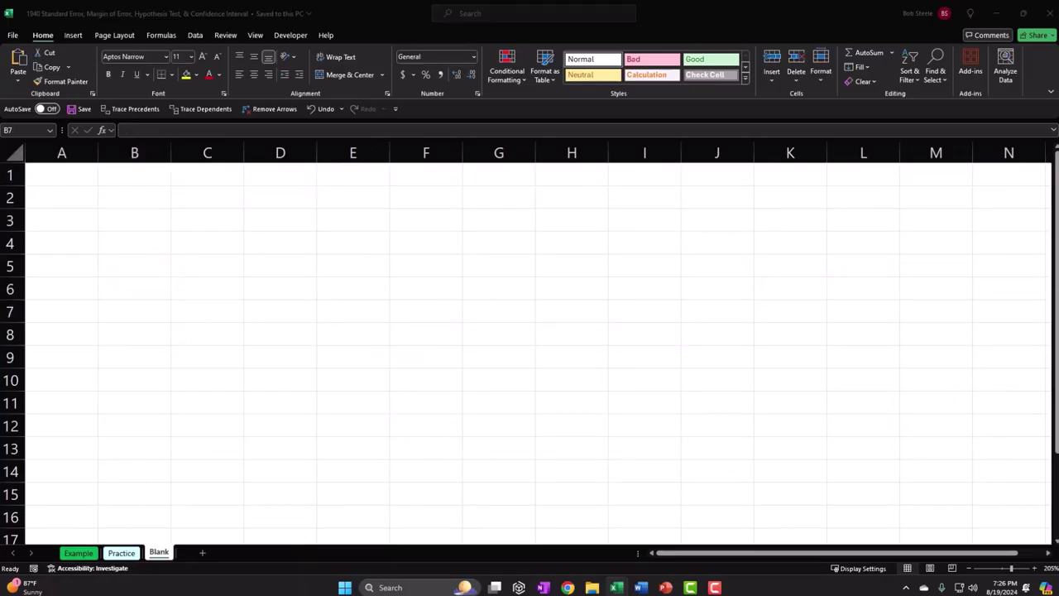
# Format all cells as Currency with no symbol, 0 decimals and red (1,234) negatives.
pyautogui.click(354, 255)
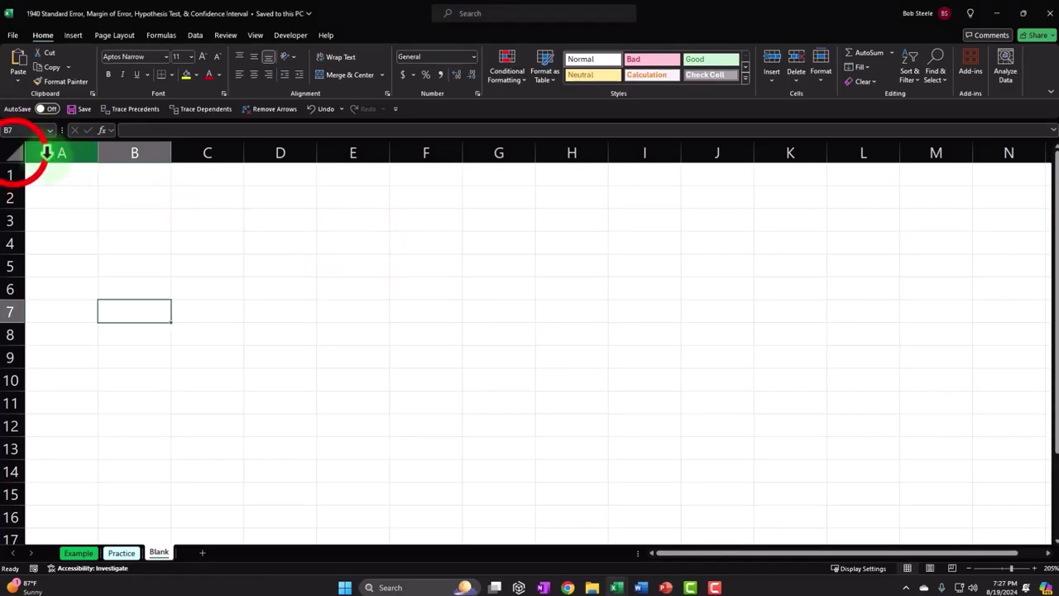
pyautogui.click(17, 152)
pyautogui.rightClick(300, 272)
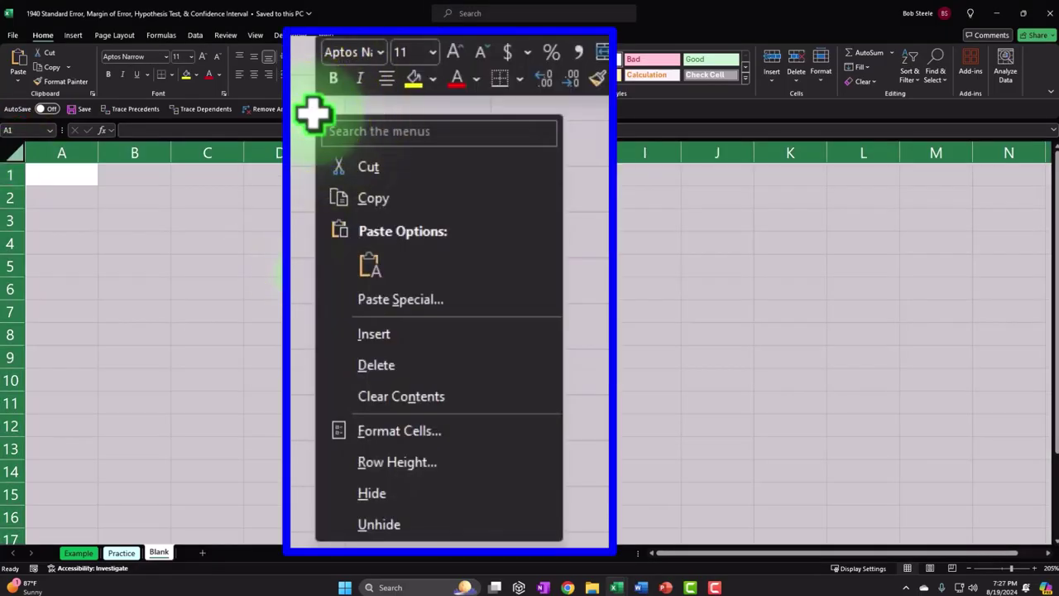
pyautogui.click(428, 431)
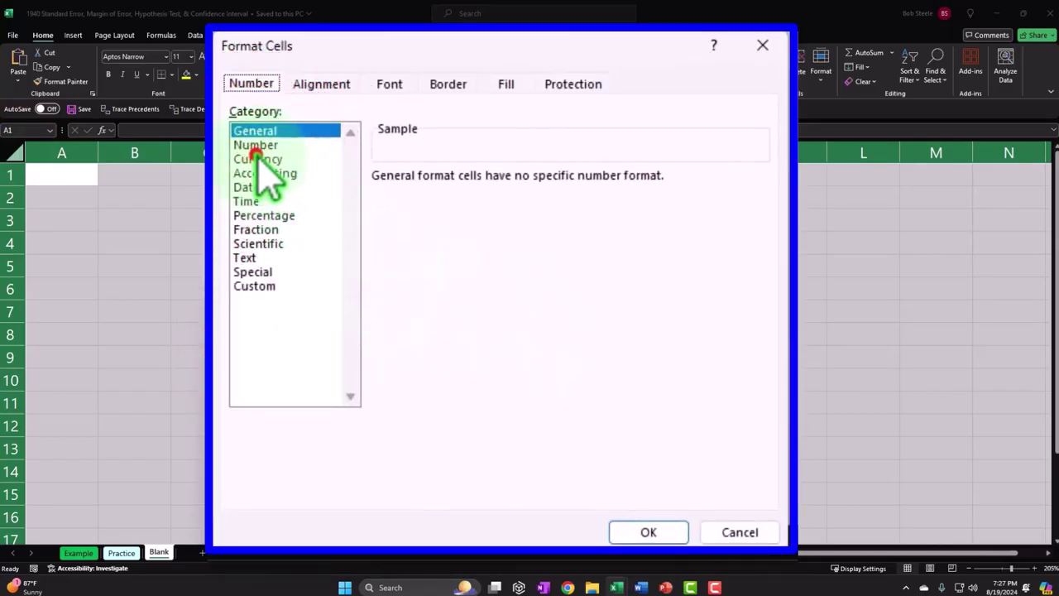
pyautogui.click(263, 161)
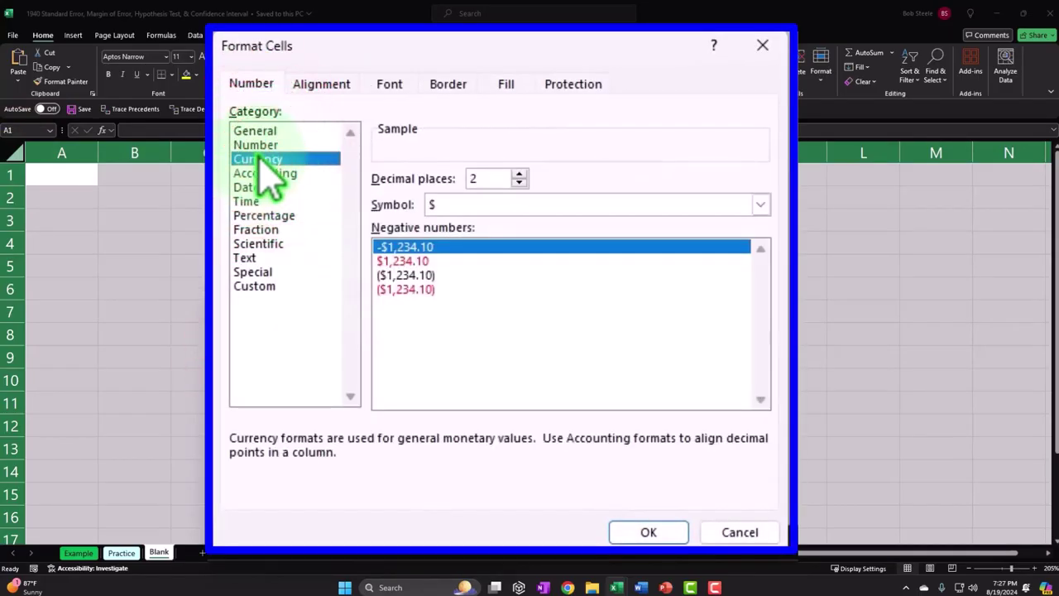
pyautogui.click(413, 290)
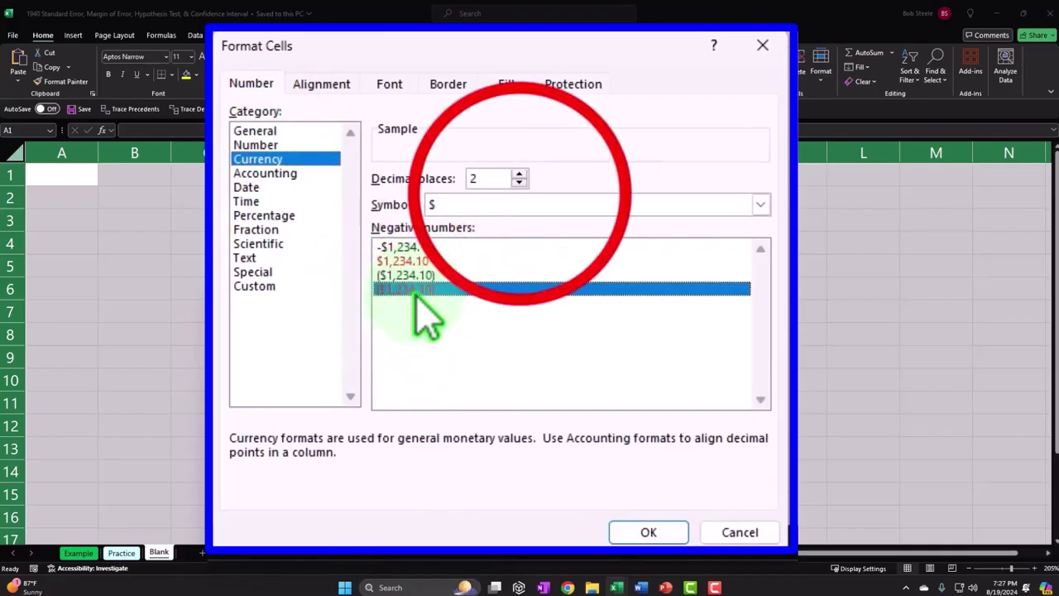
pyautogui.click(514, 207)
pyautogui.click(517, 223)
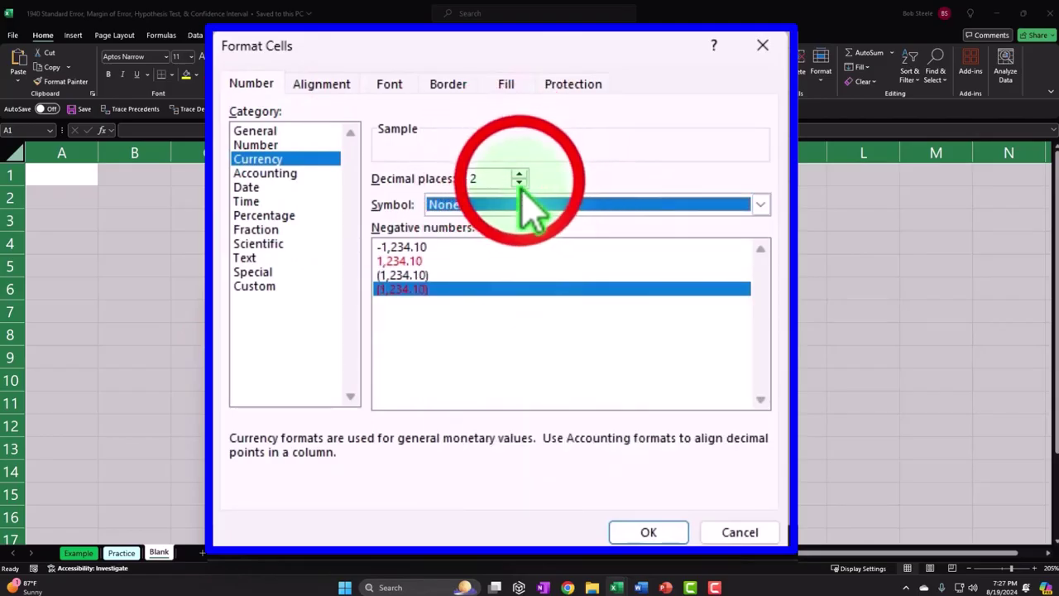
pyautogui.doubleClick(519, 183)
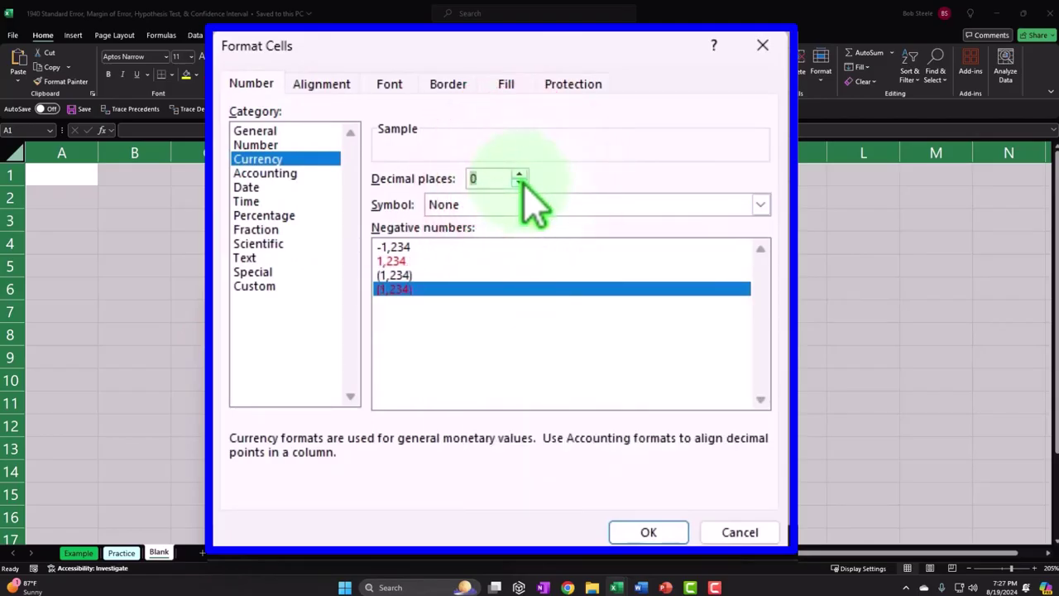
pyautogui.click(661, 530)
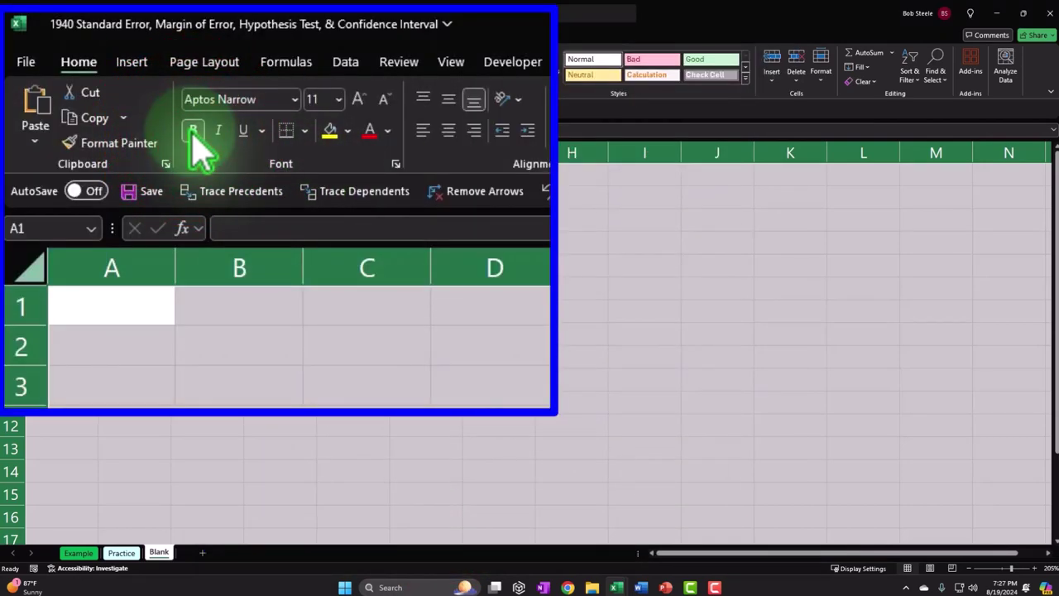
pyautogui.click(136, 318)
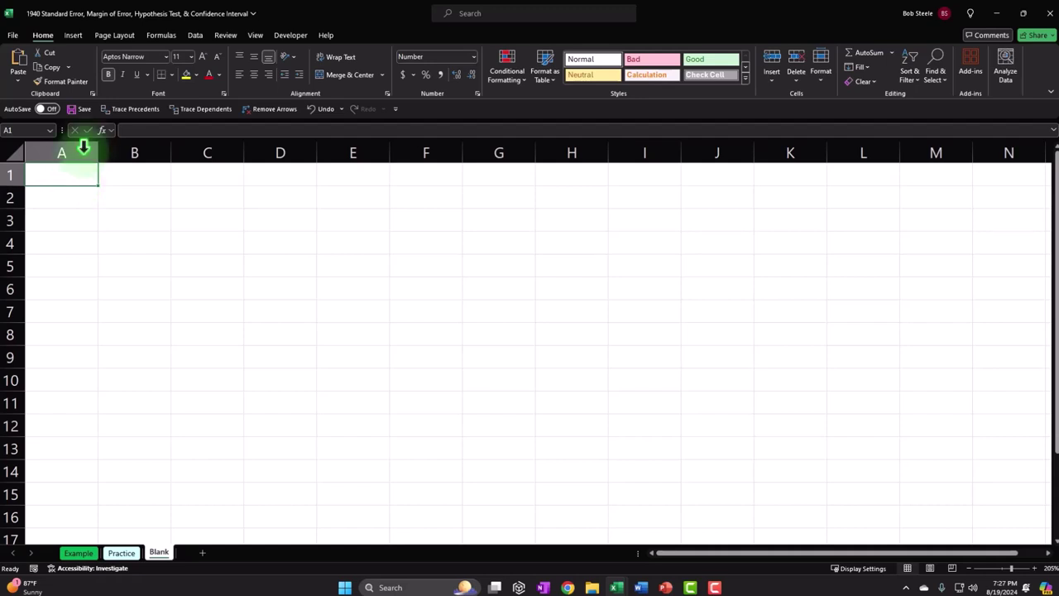
# Insert the Greek small letter μ into A1 from the Symbol dialog.
pyautogui.click(73, 35)
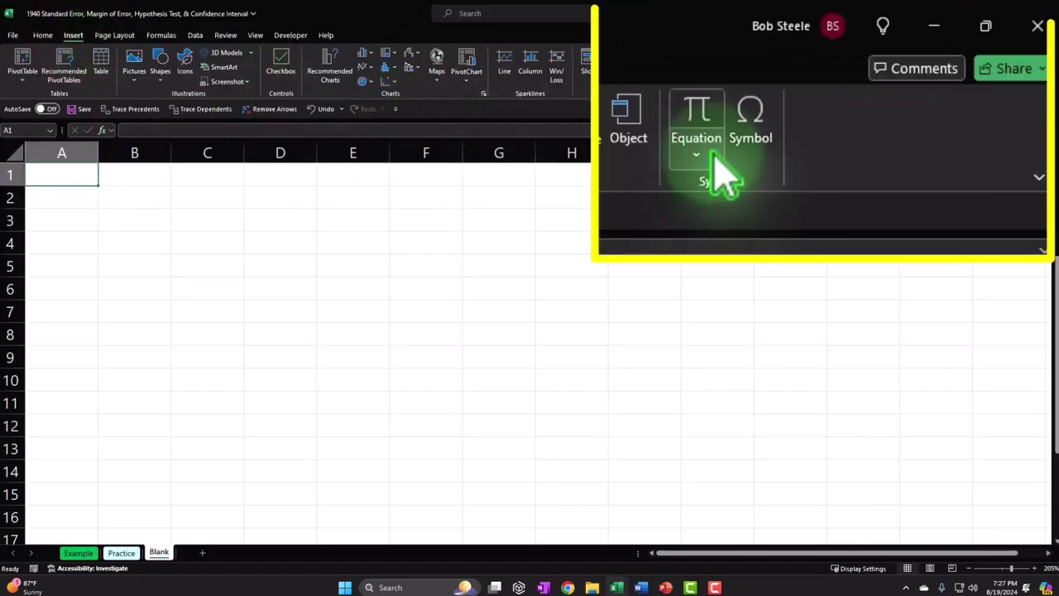
pyautogui.click(901, 68)
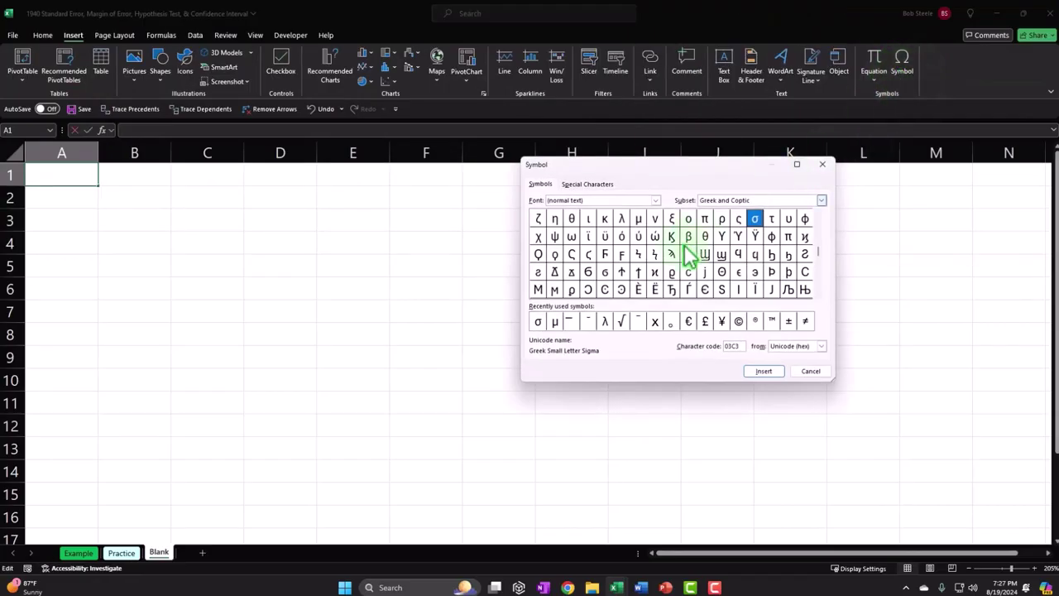
pyautogui.click(554, 321)
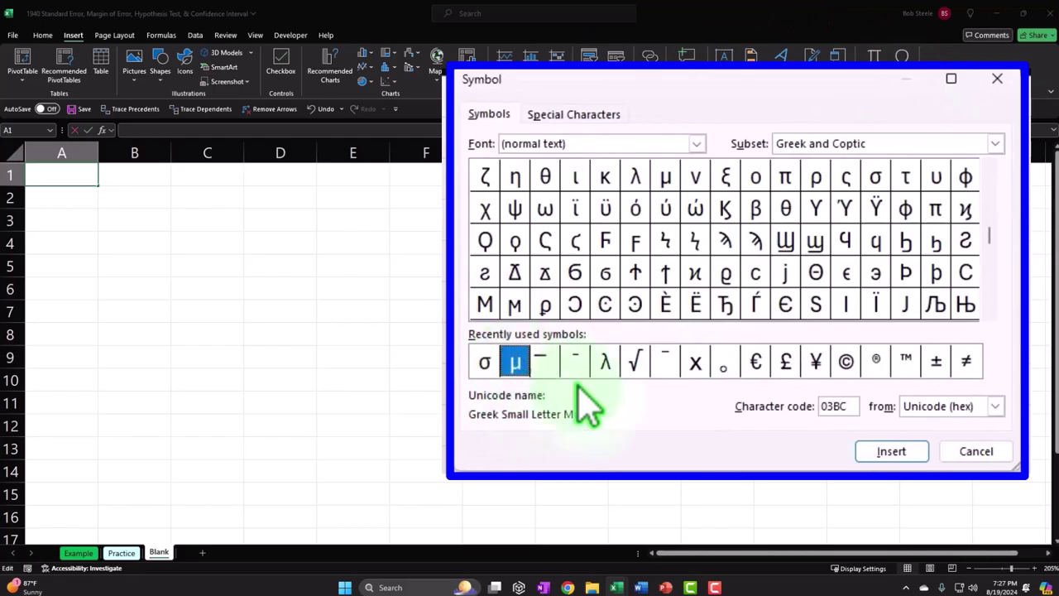
pyautogui.click(889, 451)
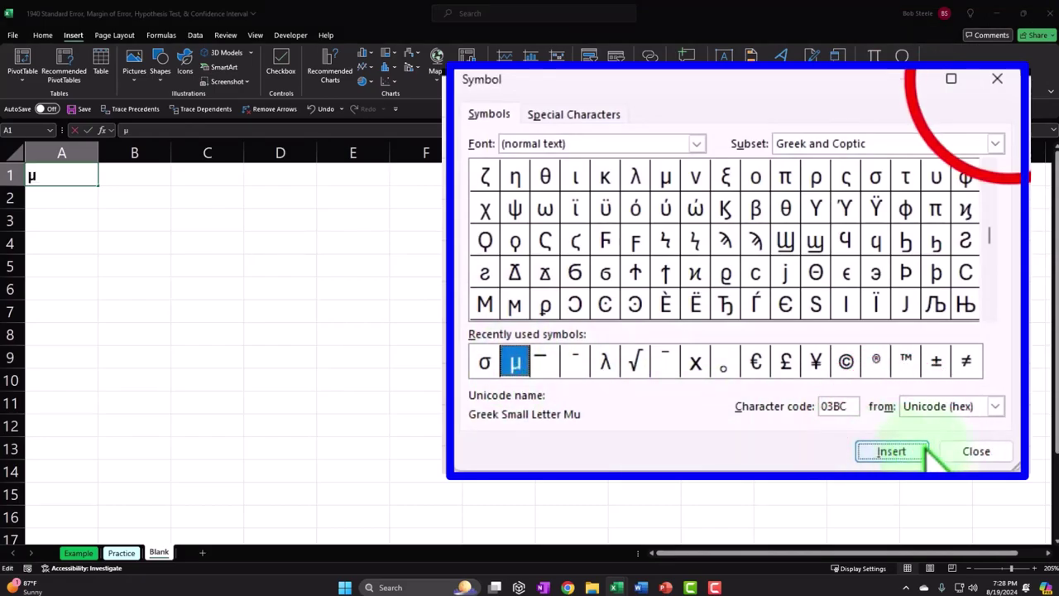
pyautogui.click(996, 77)
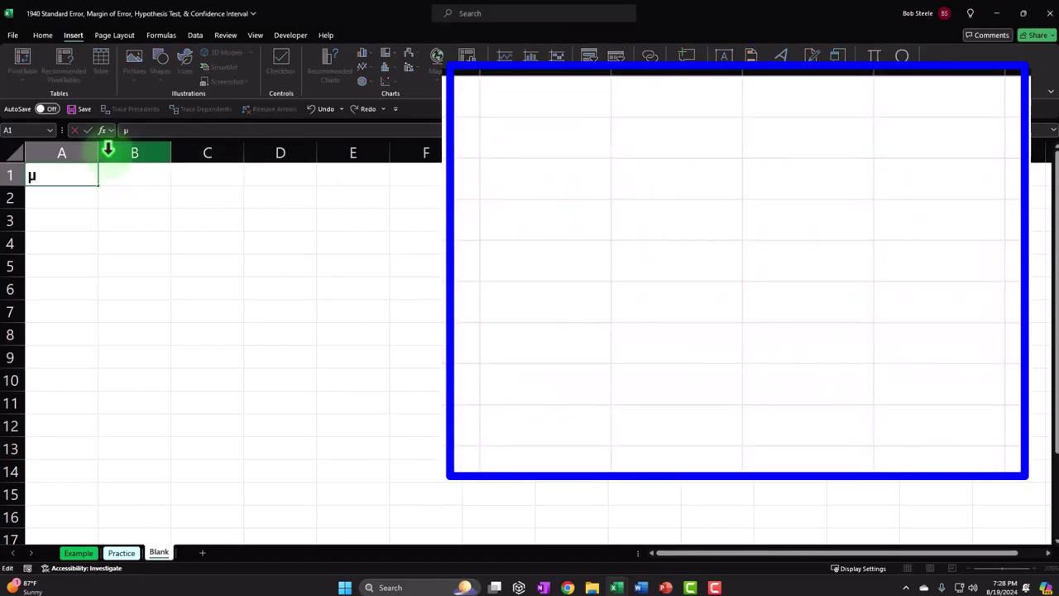
# Complete A1 as 'μ = Average item cost' and widen column A to fit.
pyautogui.press('Return')
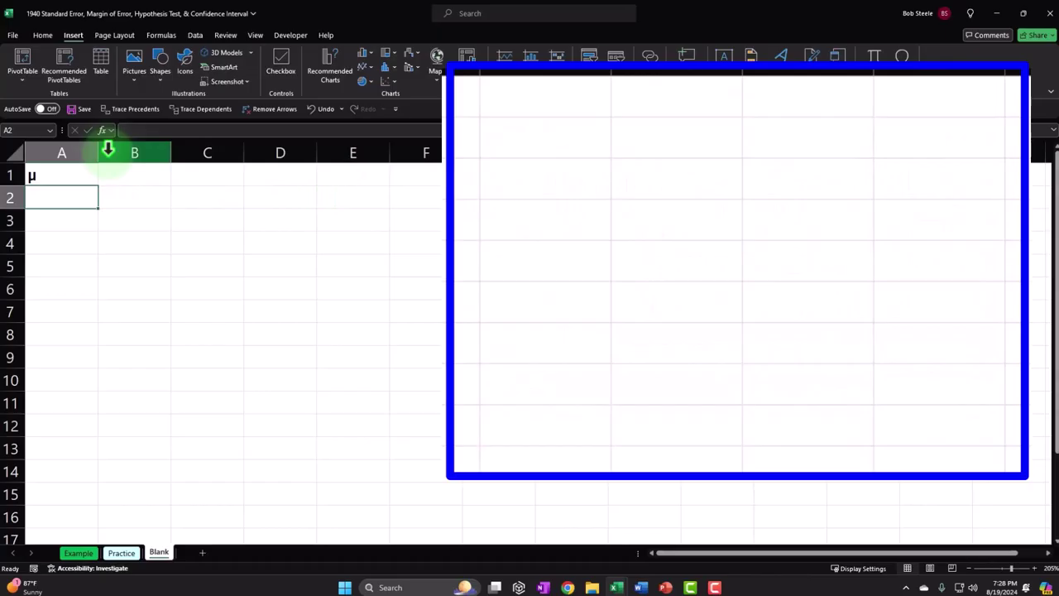
pyautogui.doubleClick(62, 172)
pyautogui.write('=')
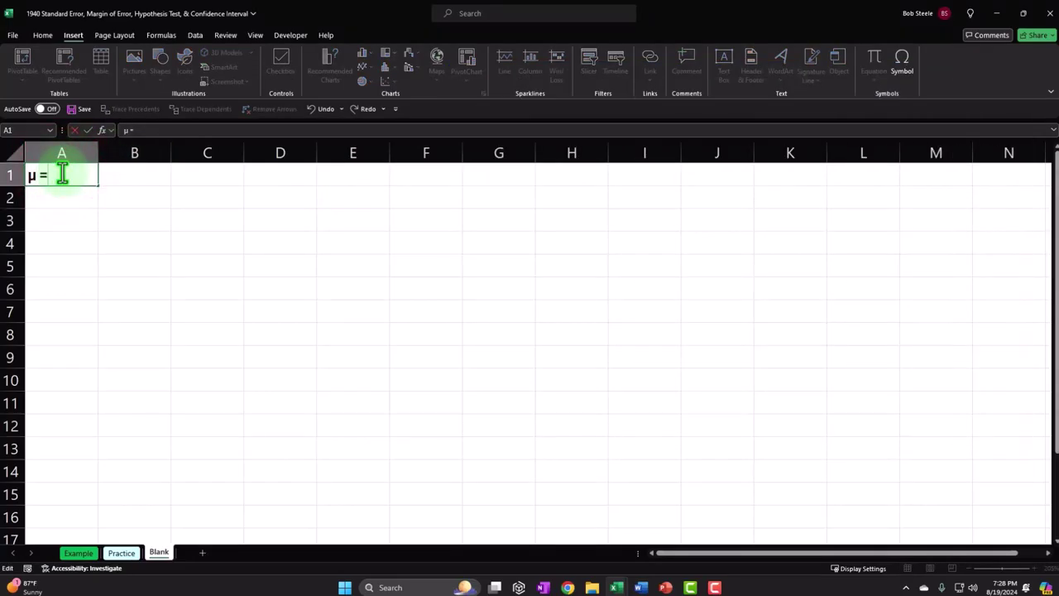
pyautogui.write(' A')
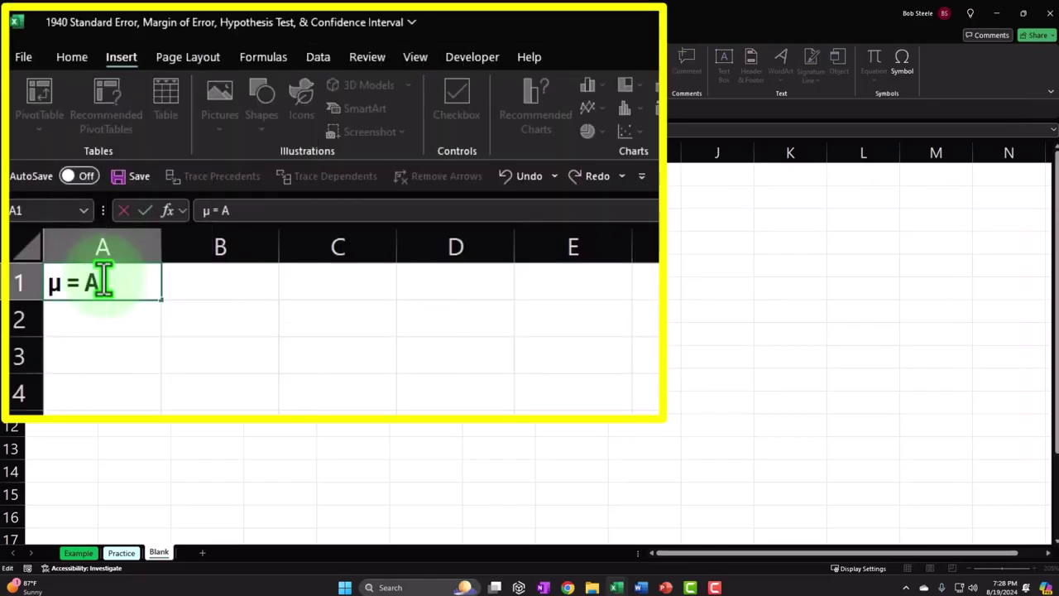
pyautogui.write('verage ote,')
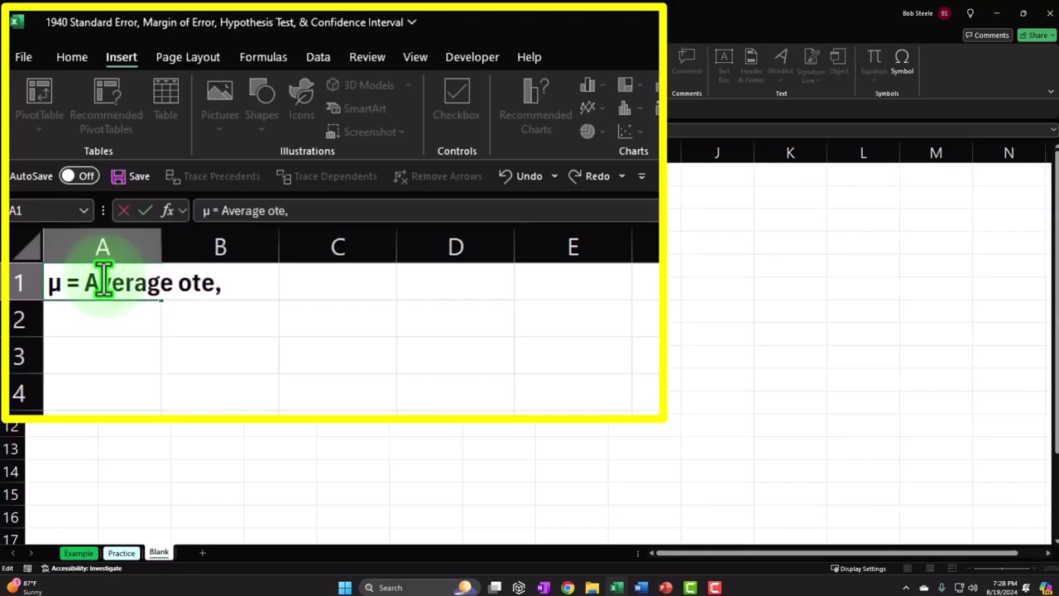
pyautogui.press('BackSpace')
pyautogui.press('BackSpace')
pyautogui.press('BackSpace')
pyautogui.press('BackSpace')
pyautogui.press('BackSpace')
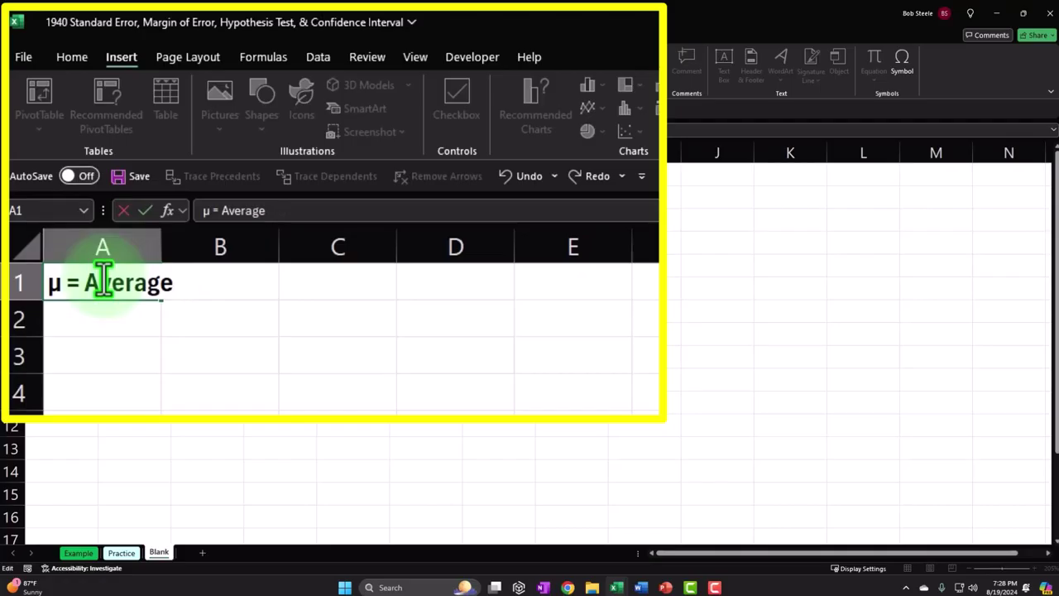
pyautogui.write('item cost')
pyautogui.press('Return')
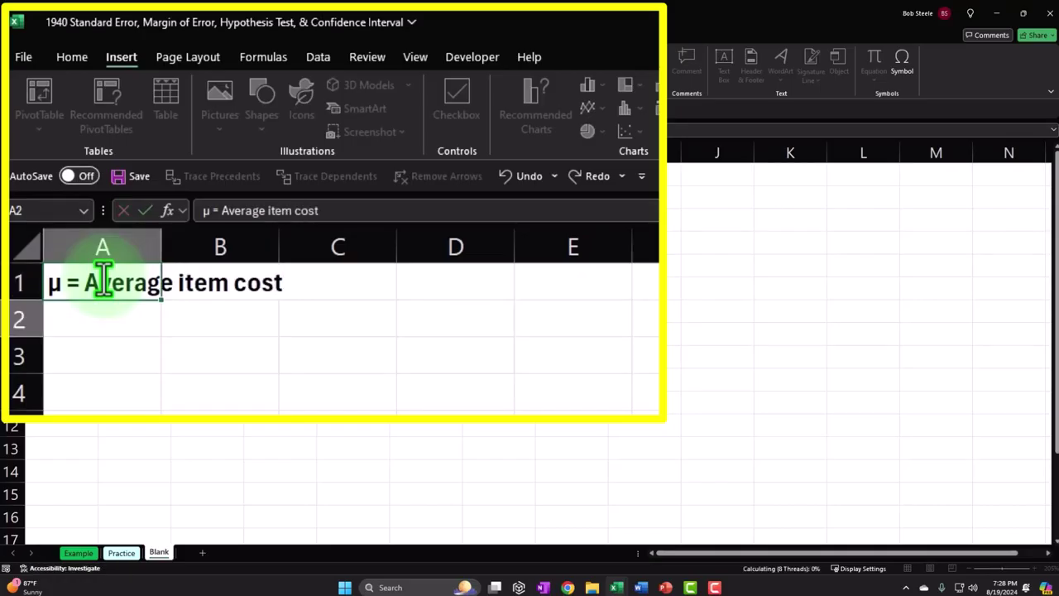
pyautogui.moveTo(158, 239); pyautogui.dragTo(302, 241)
# Enter 799 in B1, then 'N = Items sold in a year' with 34000.
pyautogui.click(355, 279)
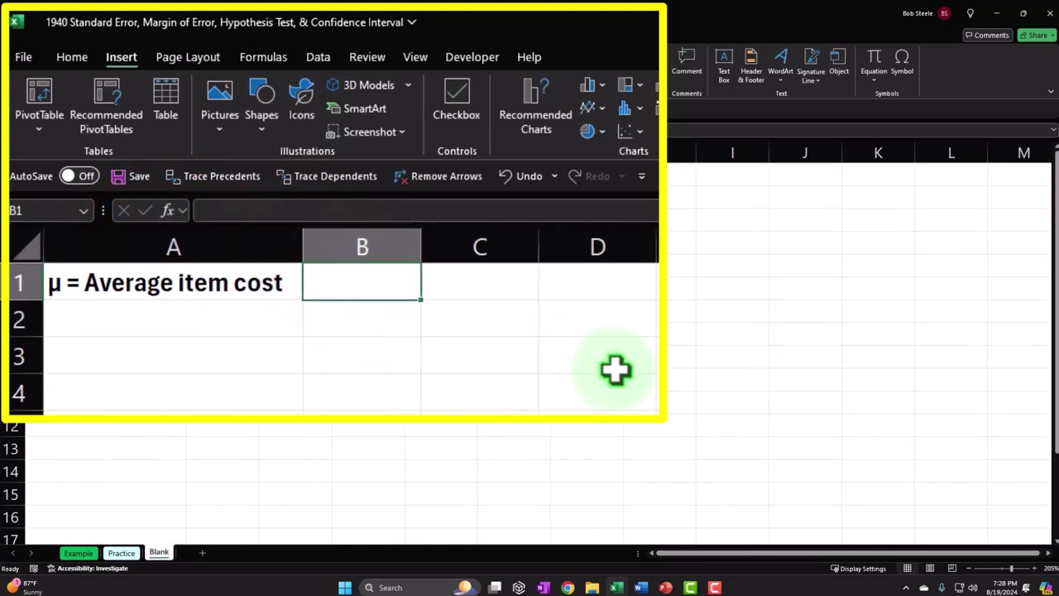
pyautogui.write('799')
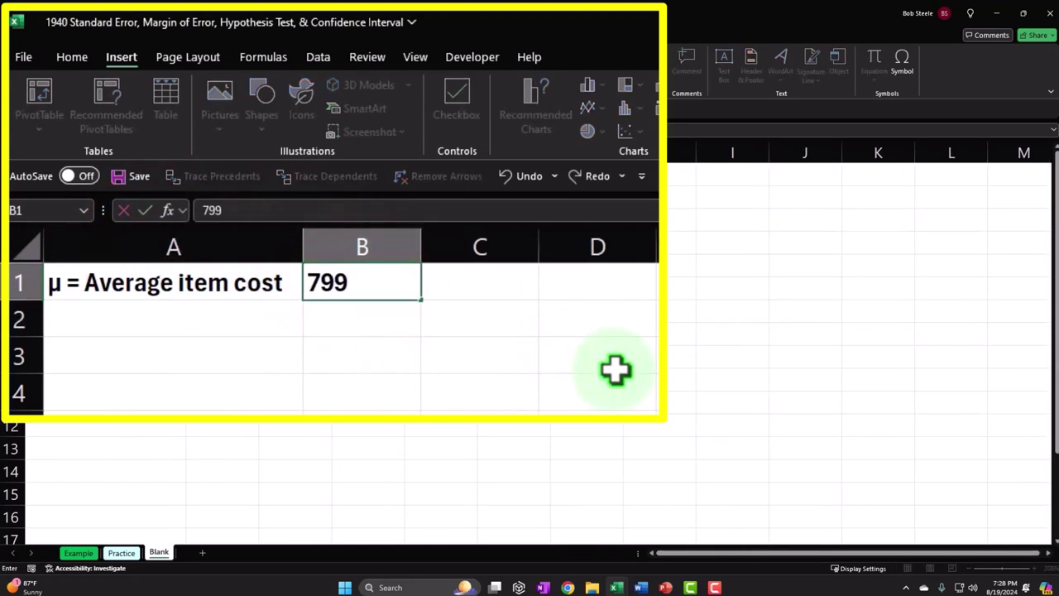
pyautogui.press('Return')
pyautogui.press('Left')
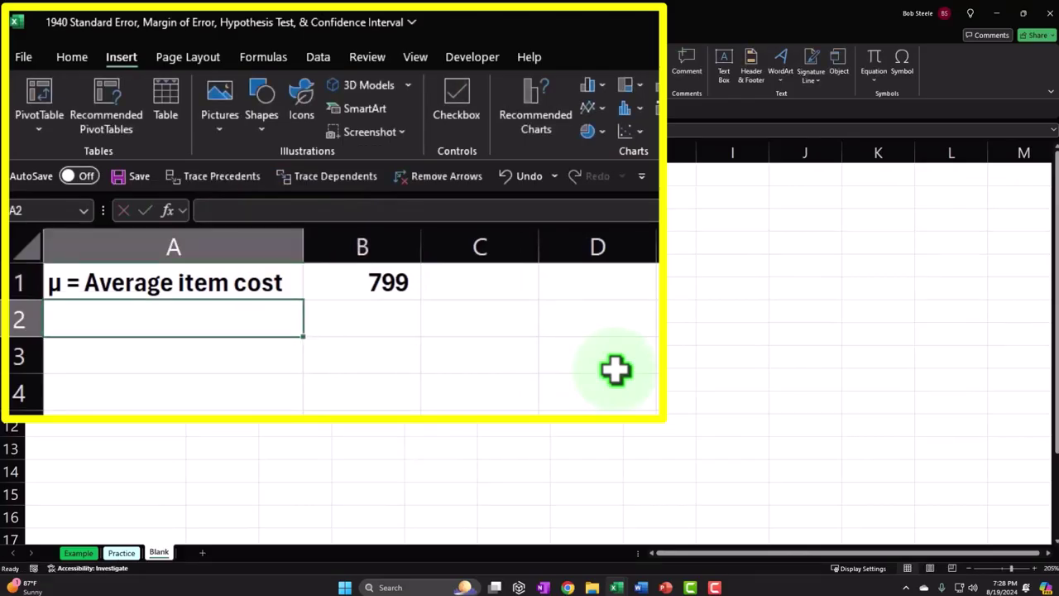
pyautogui.write('N')
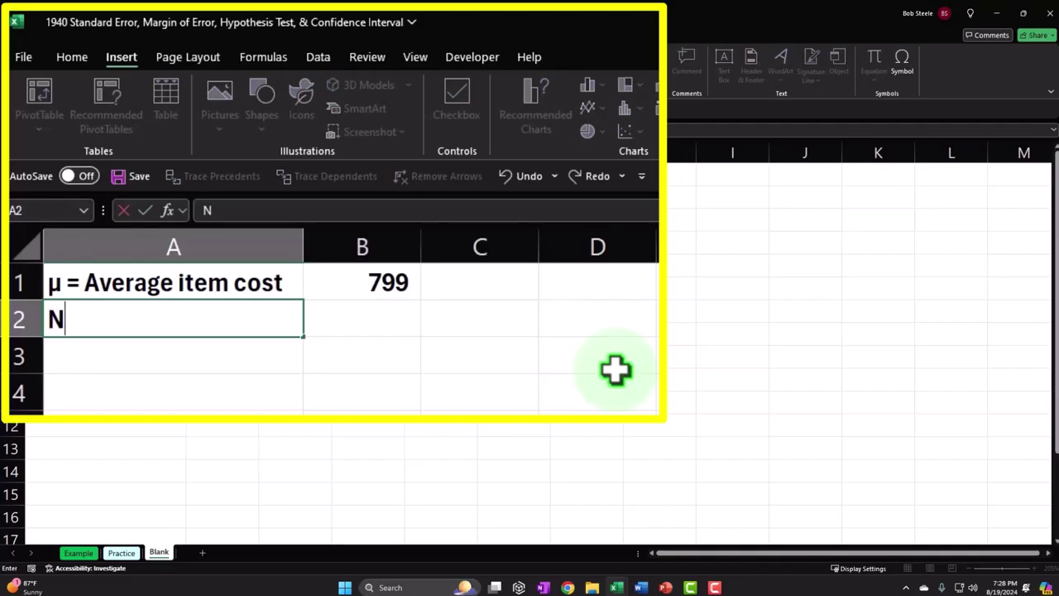
pyautogui.write(' = Items s')
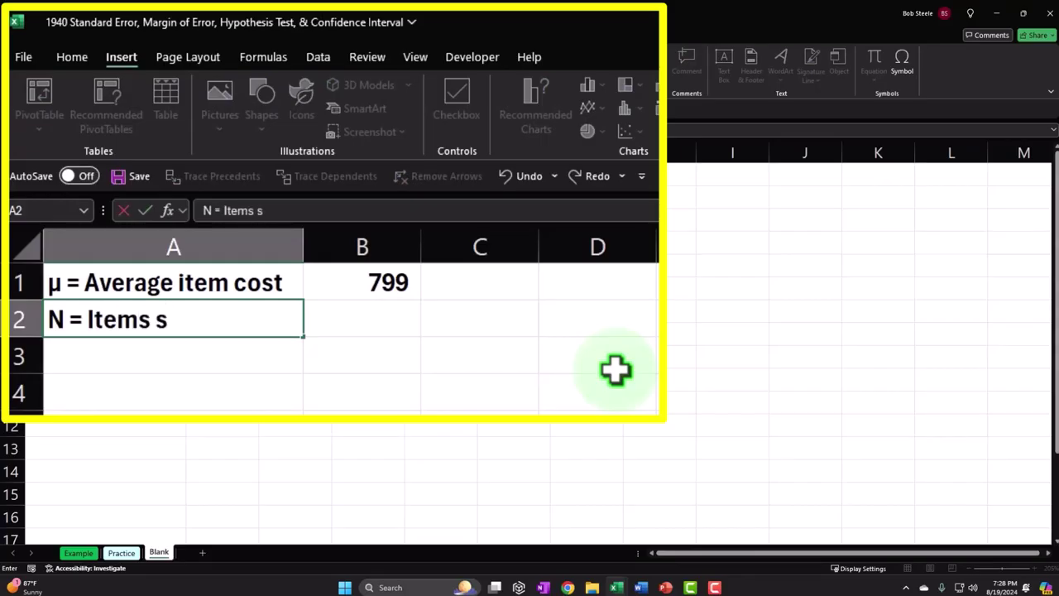
pyautogui.write('old in a year')
pyautogui.press('Tab')
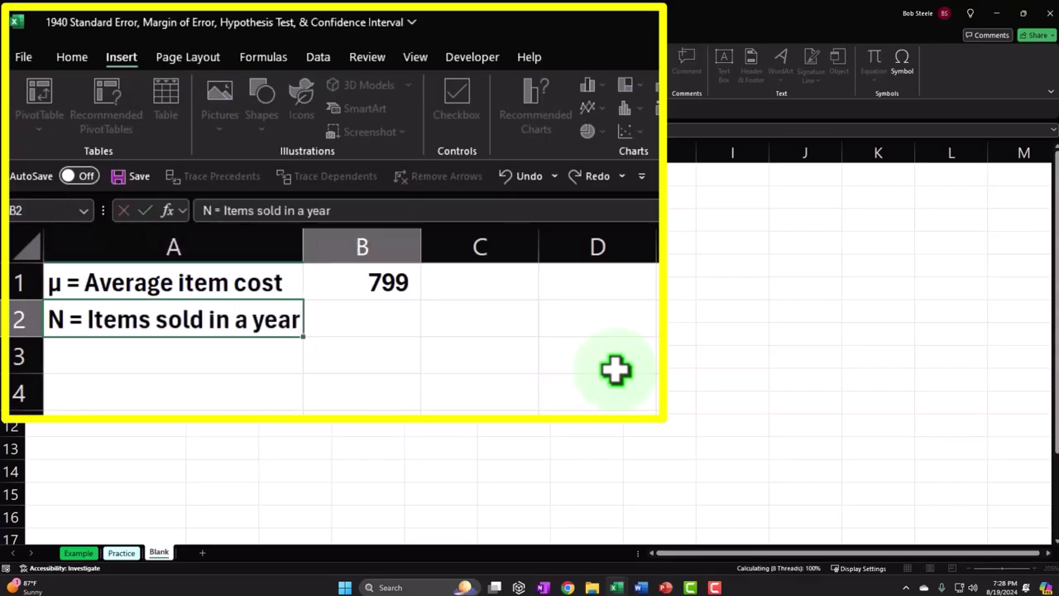
pyautogui.moveTo(302, 230); pyautogui.dragTo(328, 236)
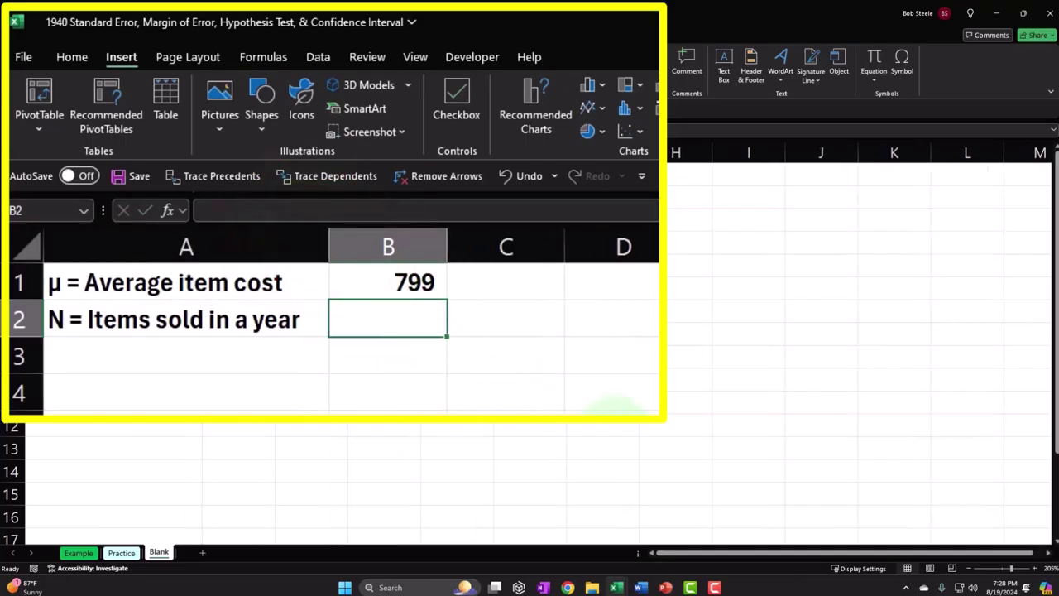
pyautogui.write('34000')
pyautogui.press('Return')
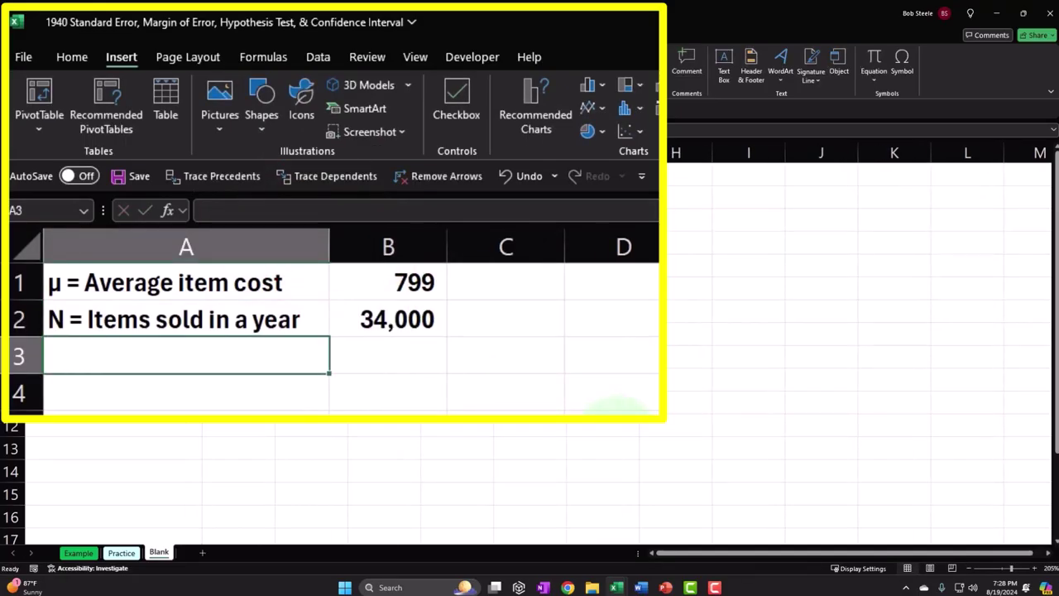
# Add 'STDp' with 200 and '# of STD = z =' with 2.
pyautogui.write('STD')
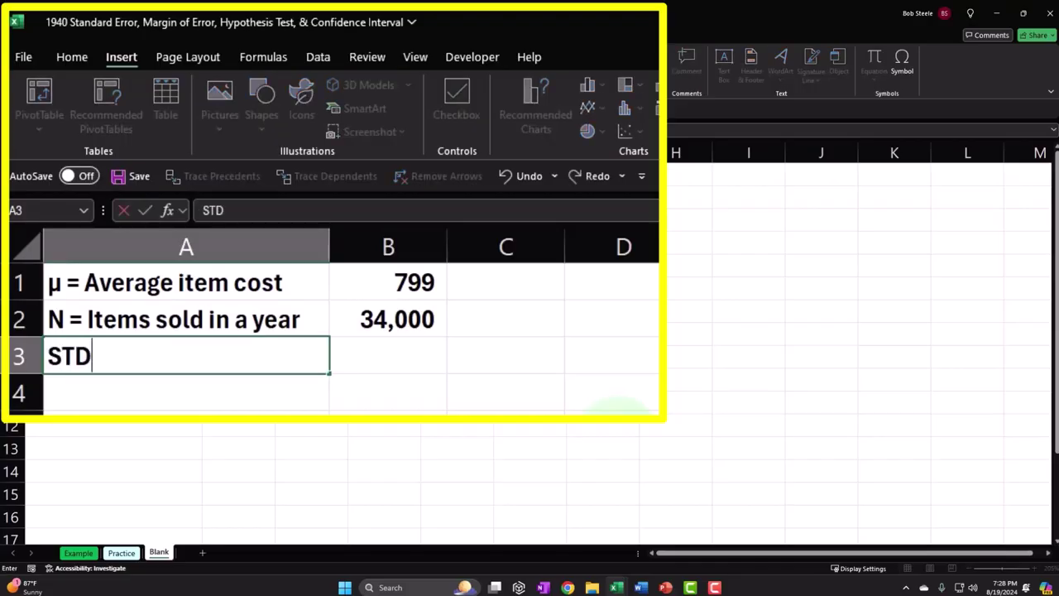
pyautogui.write('p')
pyautogui.press('Tab')
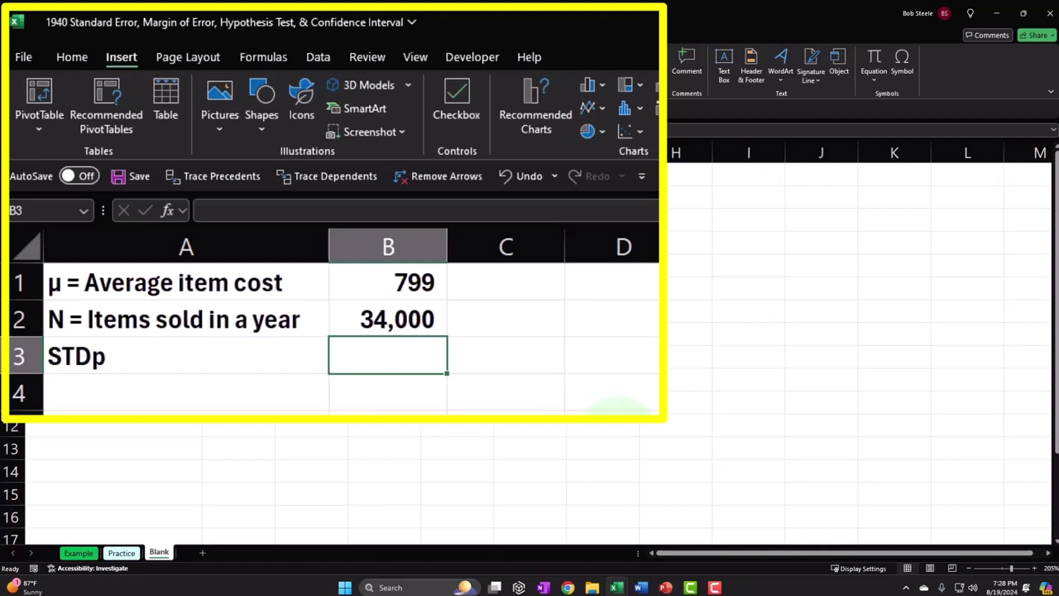
pyautogui.write('200')
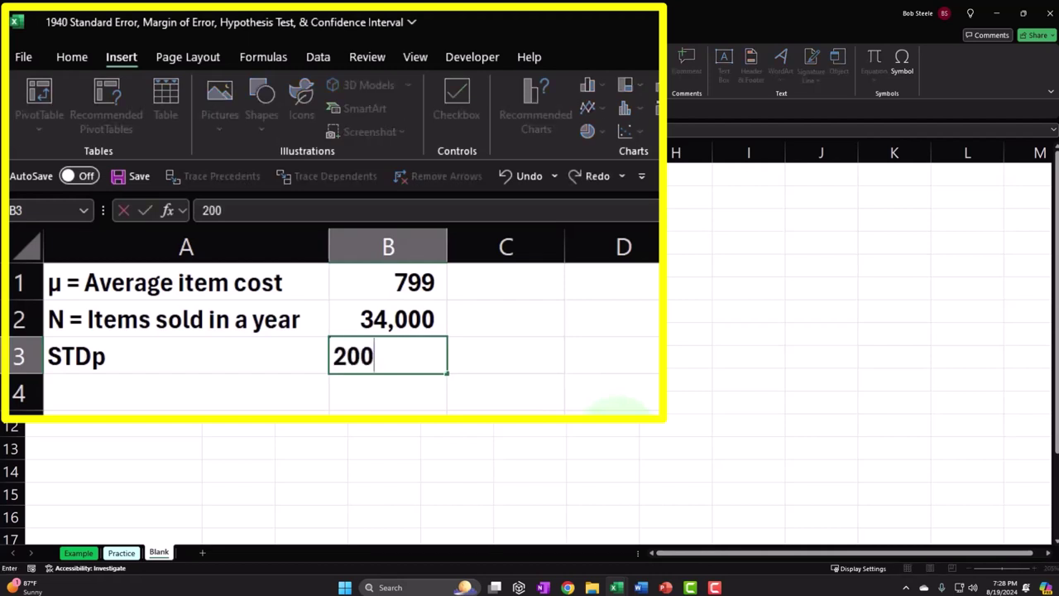
pyautogui.press('Return')
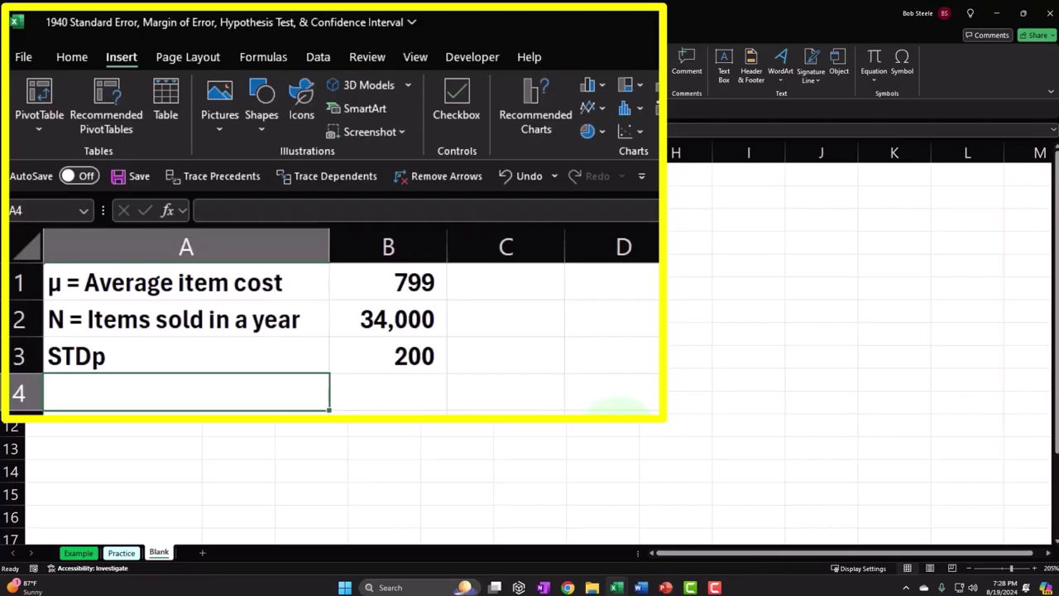
pyautogui.write('# of')
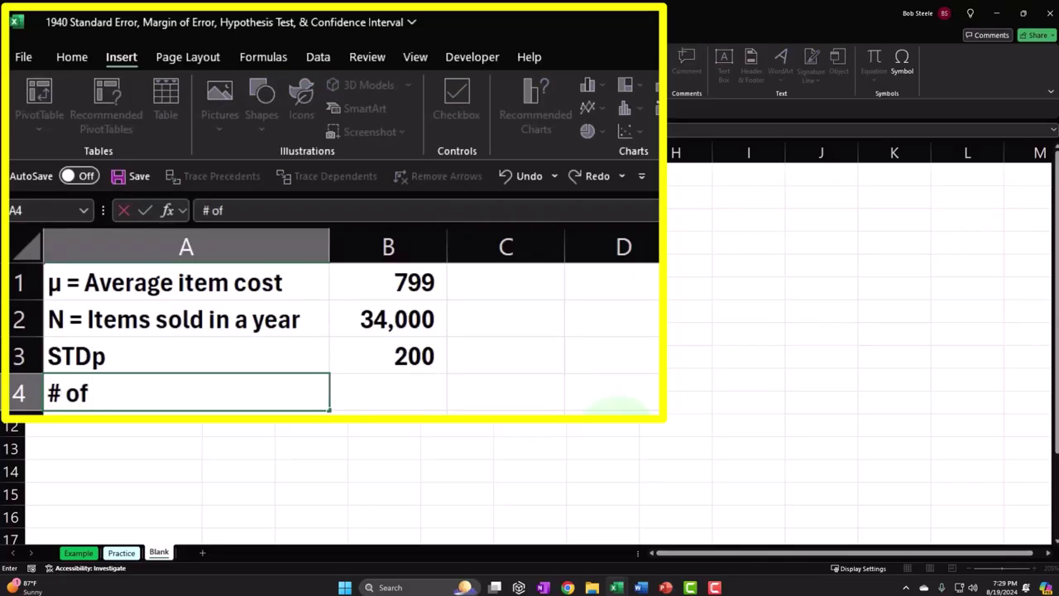
pyautogui.write(' STD = ')
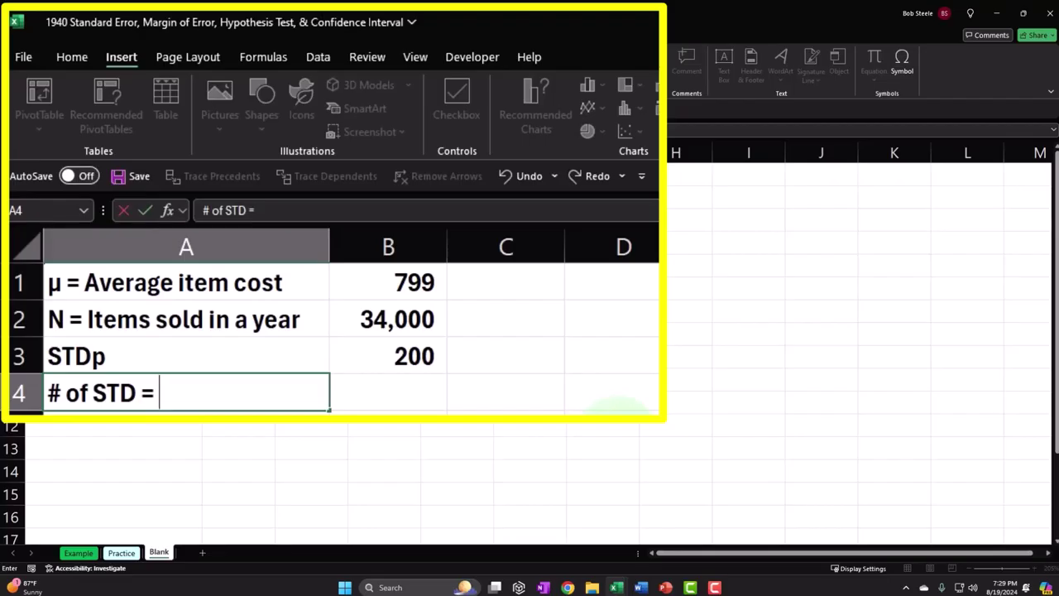
pyautogui.write('z =')
pyautogui.press('Tab')
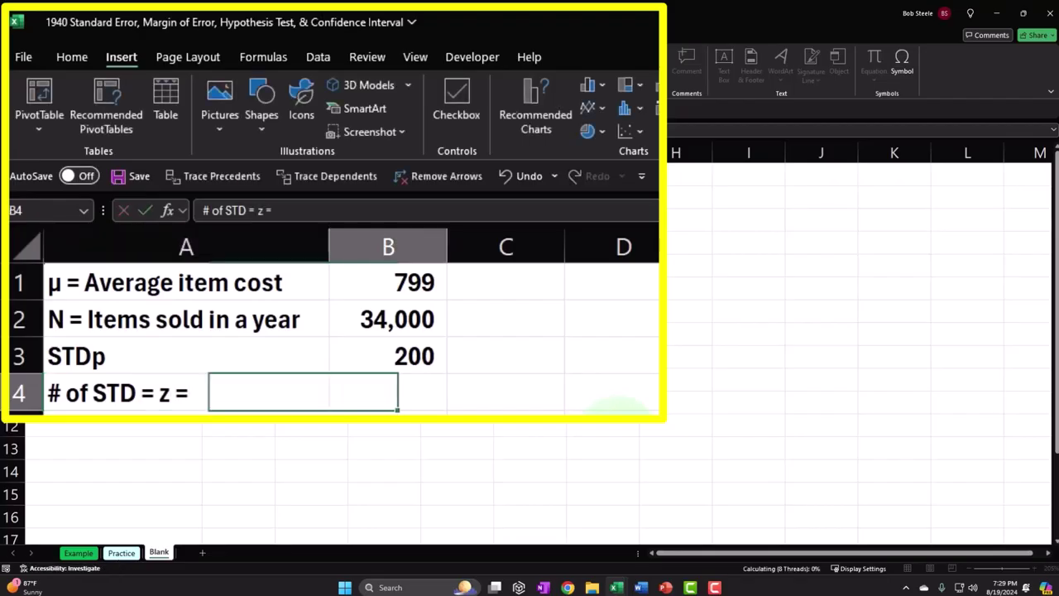
pyautogui.write('2')
pyautogui.press('Return')
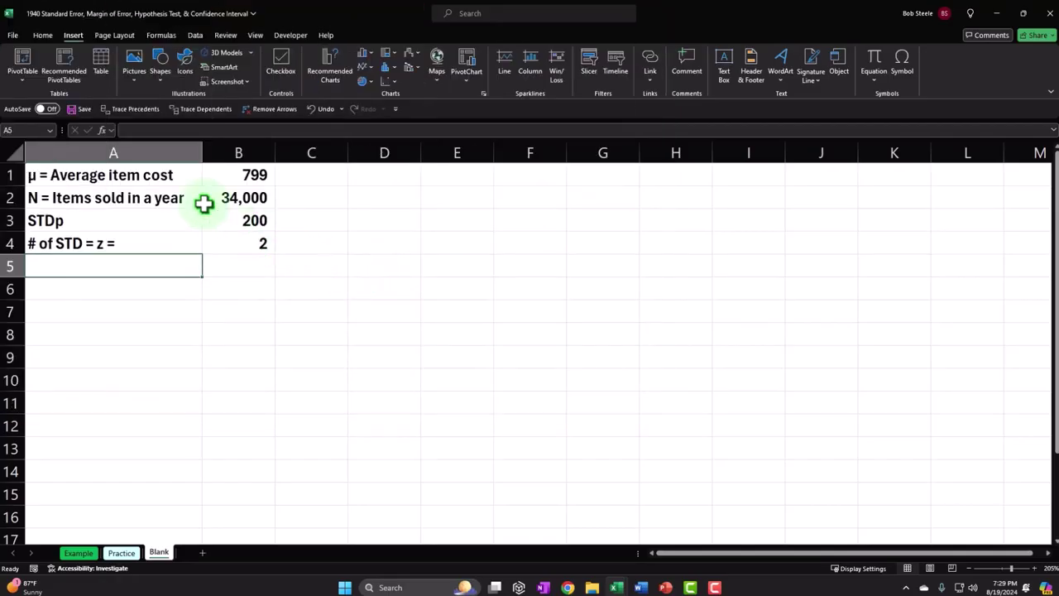
# Fill A1:B4 orange and apply All Borders to the input block.
pyautogui.moveTo(124, 178); pyautogui.dragTo(227, 257)
pyautogui.moveTo(371, 416); pyautogui.dragTo(374, 410)
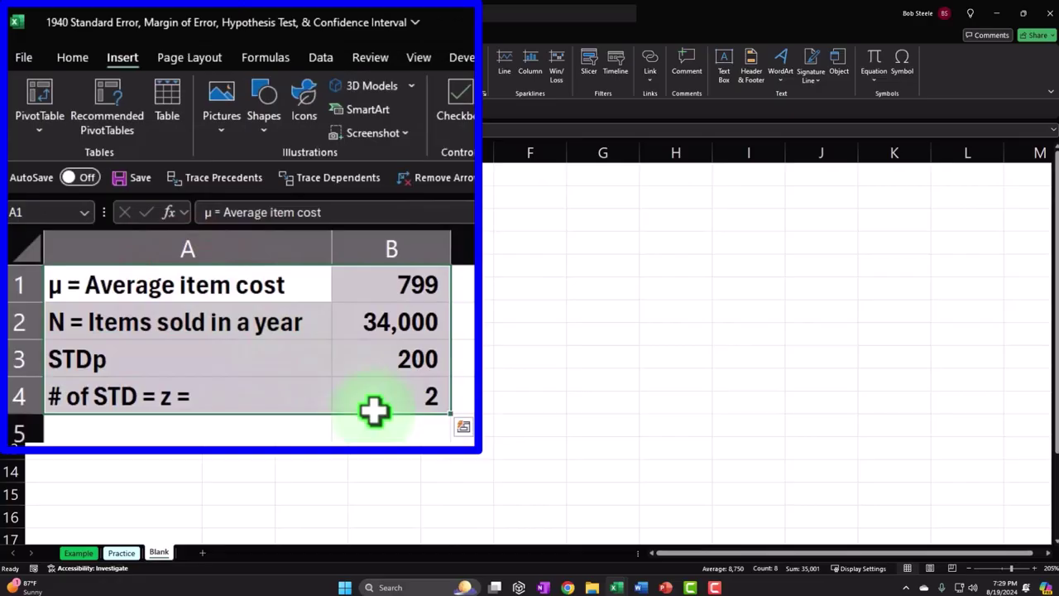
pyautogui.click(72, 57)
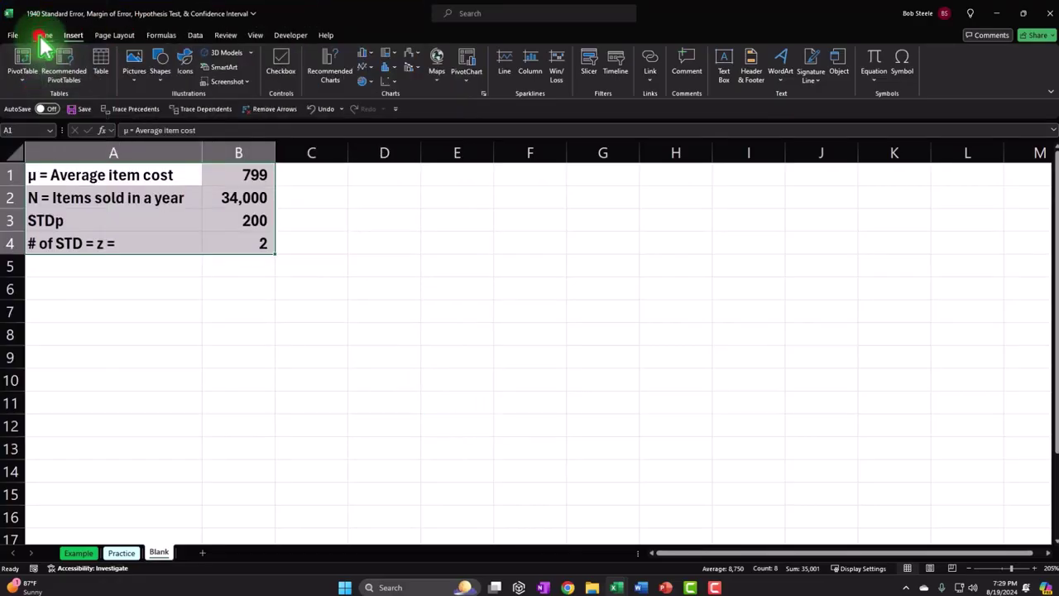
pyautogui.click(373, 142)
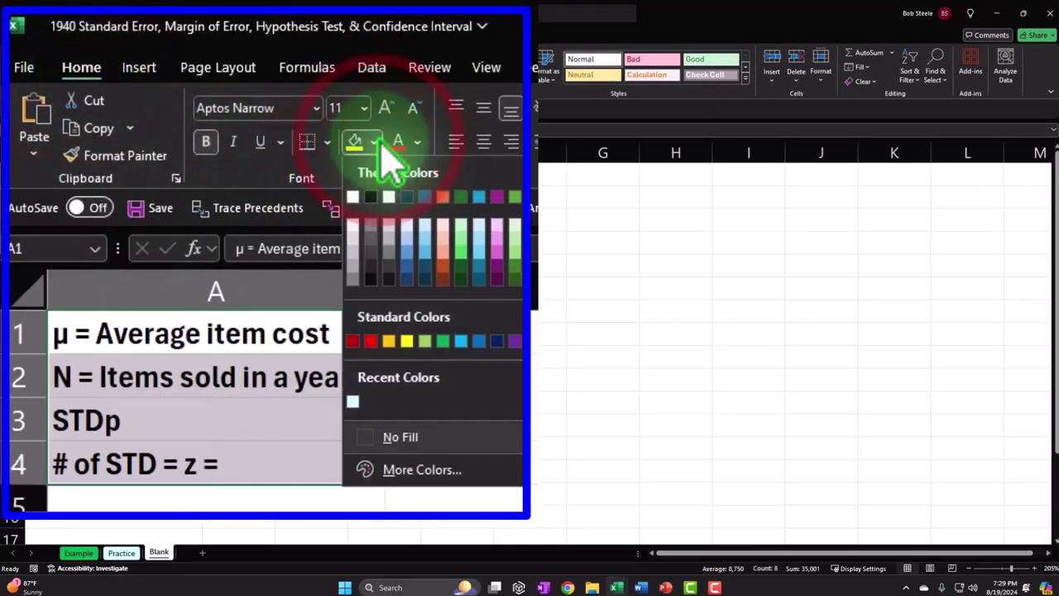
pyautogui.click(388, 340)
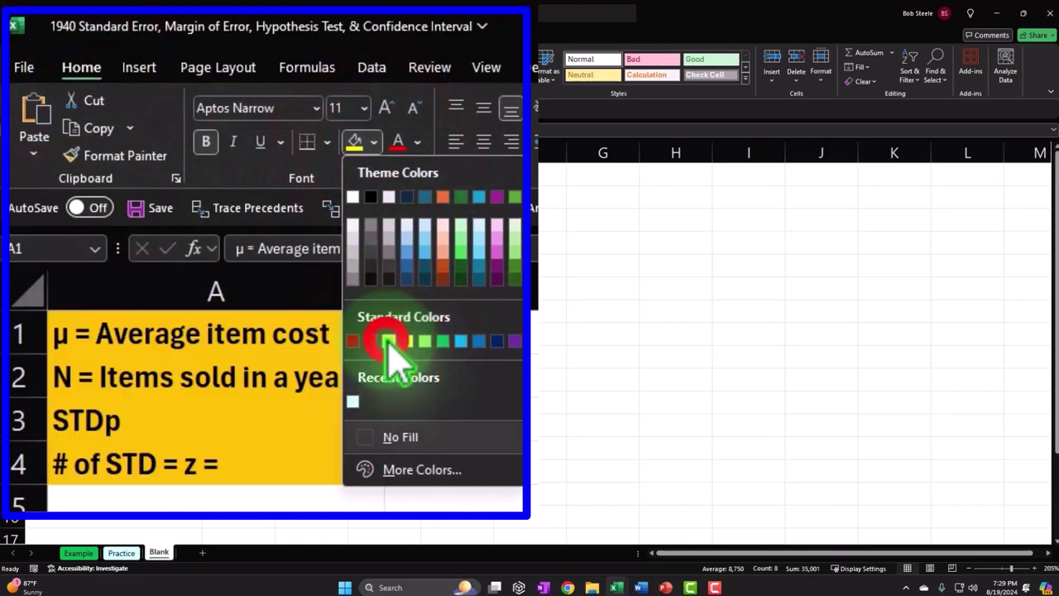
pyautogui.click(163, 74)
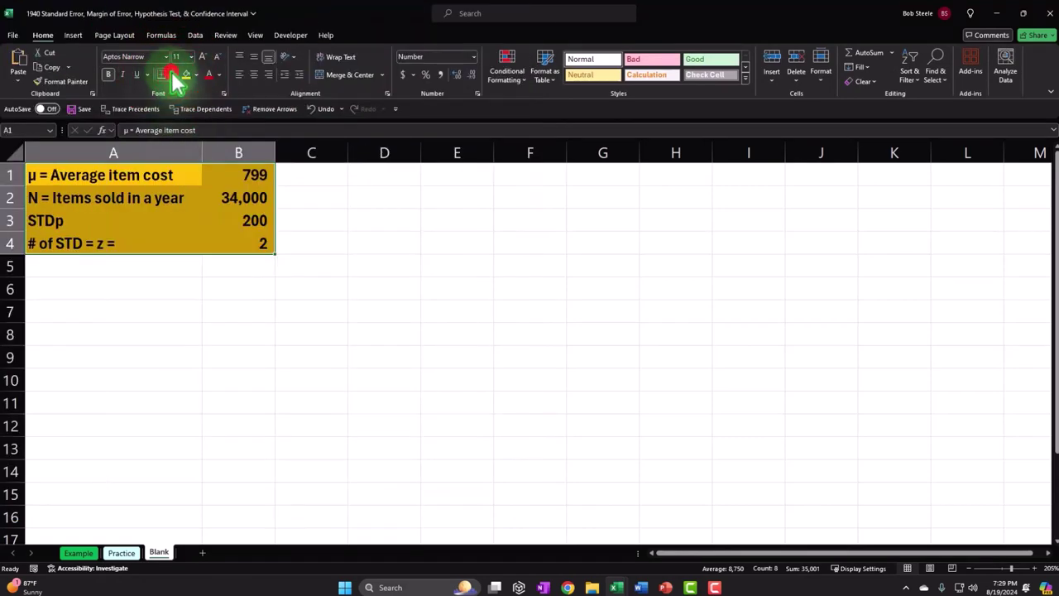
pyautogui.click(208, 182)
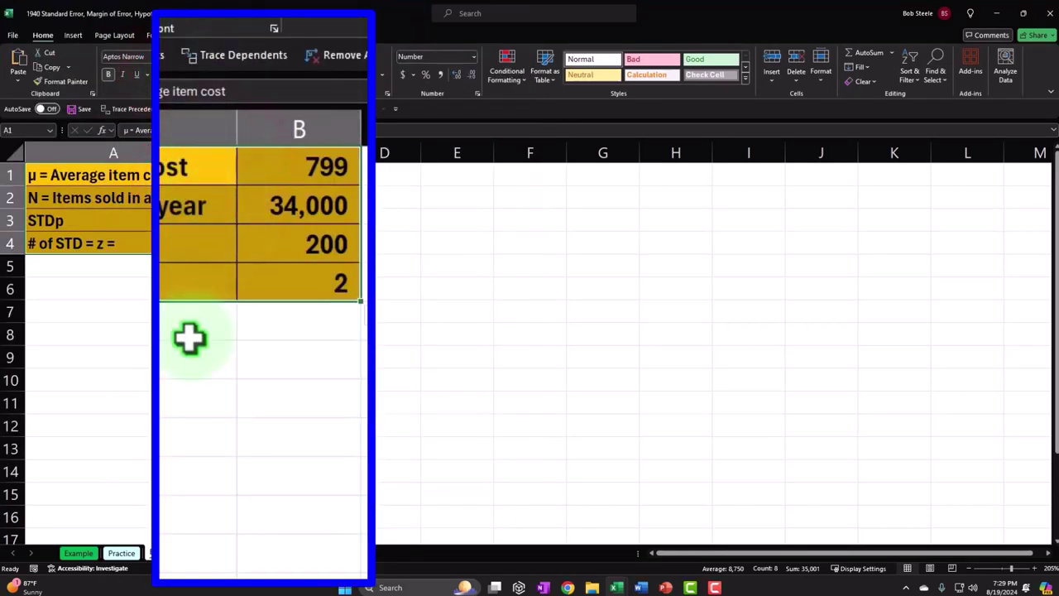
pyautogui.click(144, 295)
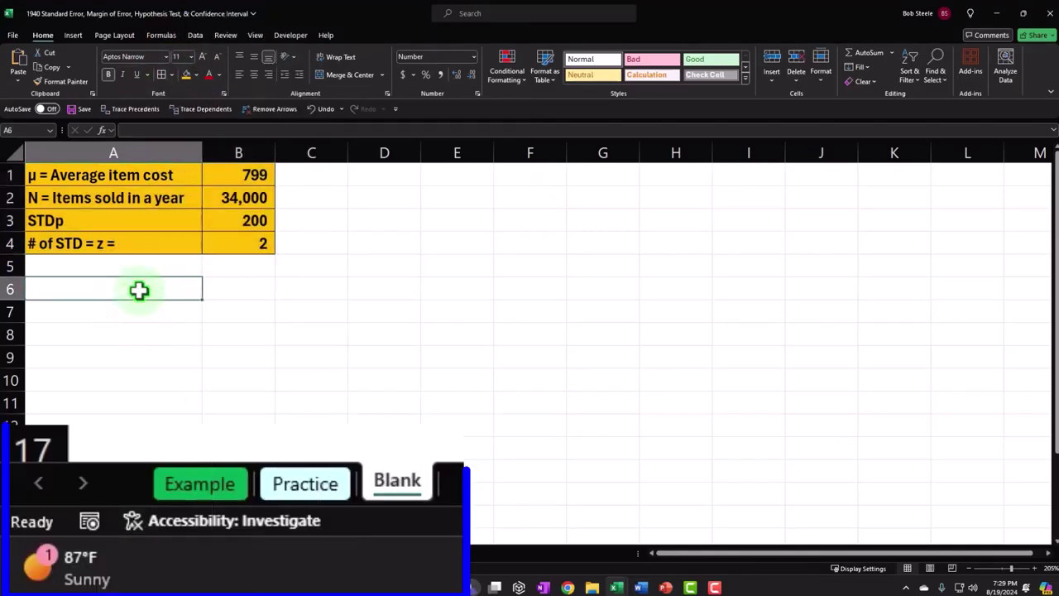
# Select and copy the σx̄ standard error formula box on the Example sheet.
pyautogui.click(211, 519)
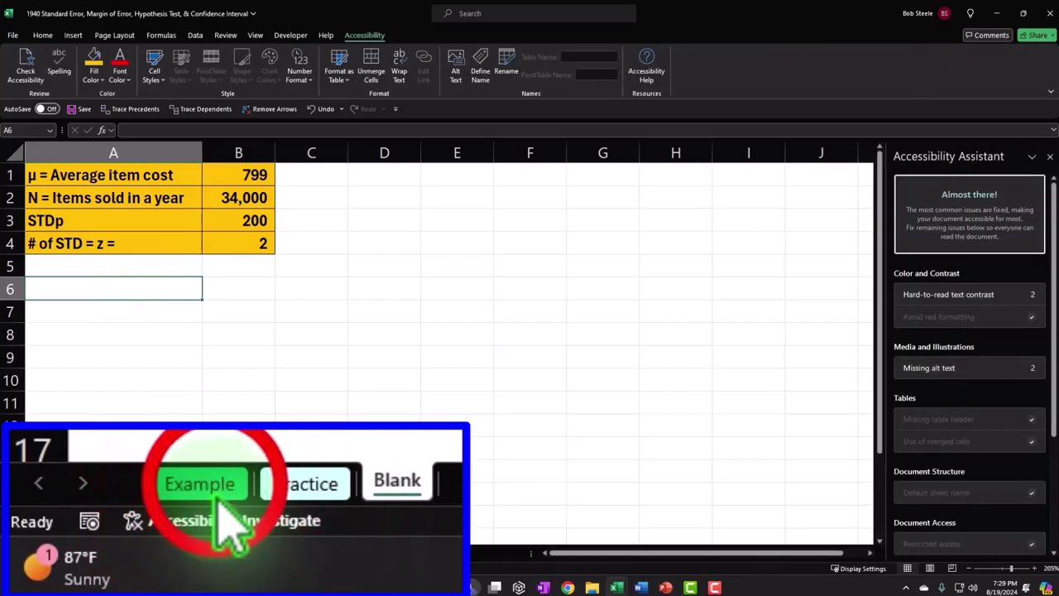
pyautogui.click(217, 493)
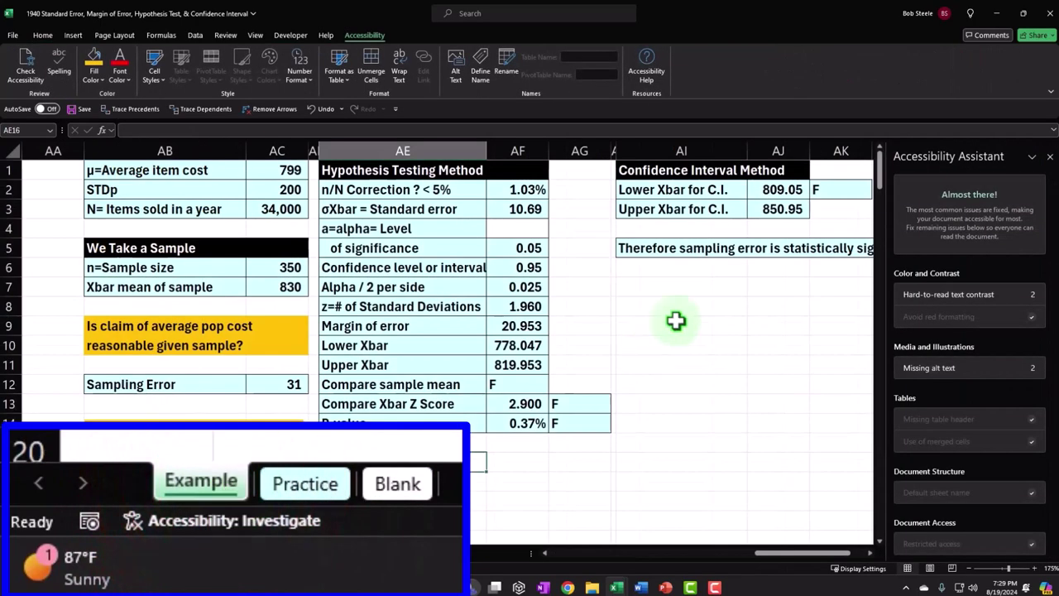
pyautogui.click(1049, 157)
pyautogui.click(107, 432)
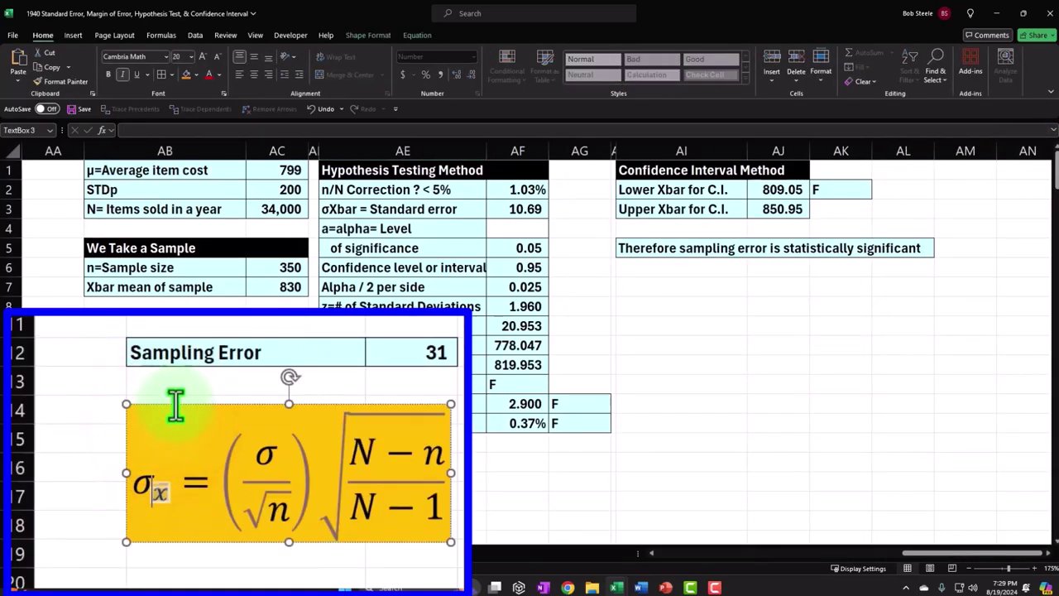
pyautogui.click(171, 406)
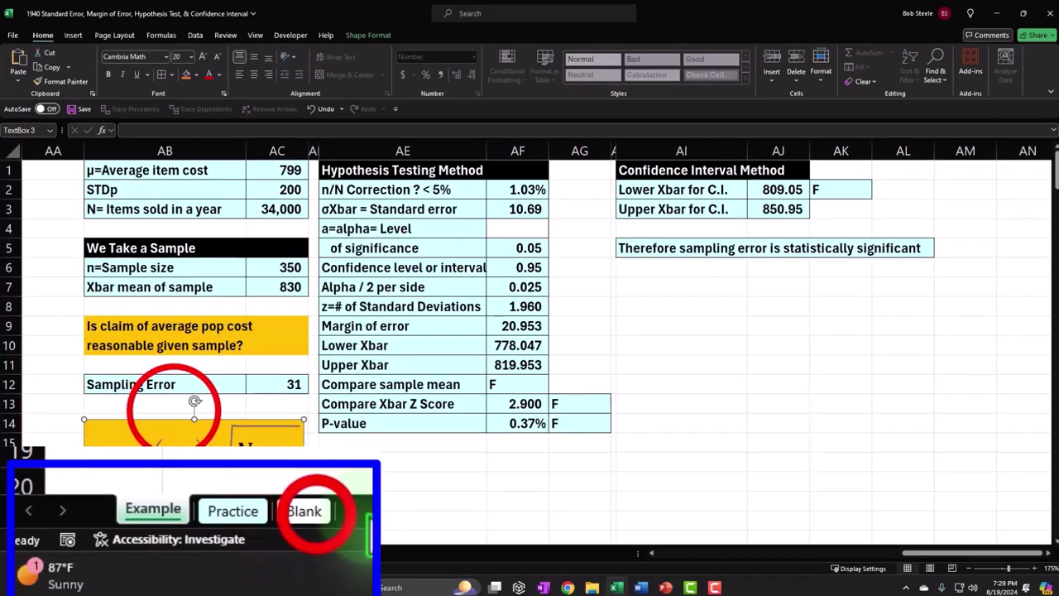
# Paste the formula box into cell A9 of the Blank sheet.
pyautogui.click(159, 551)
pyautogui.click(173, 404)
pyautogui.write('v')
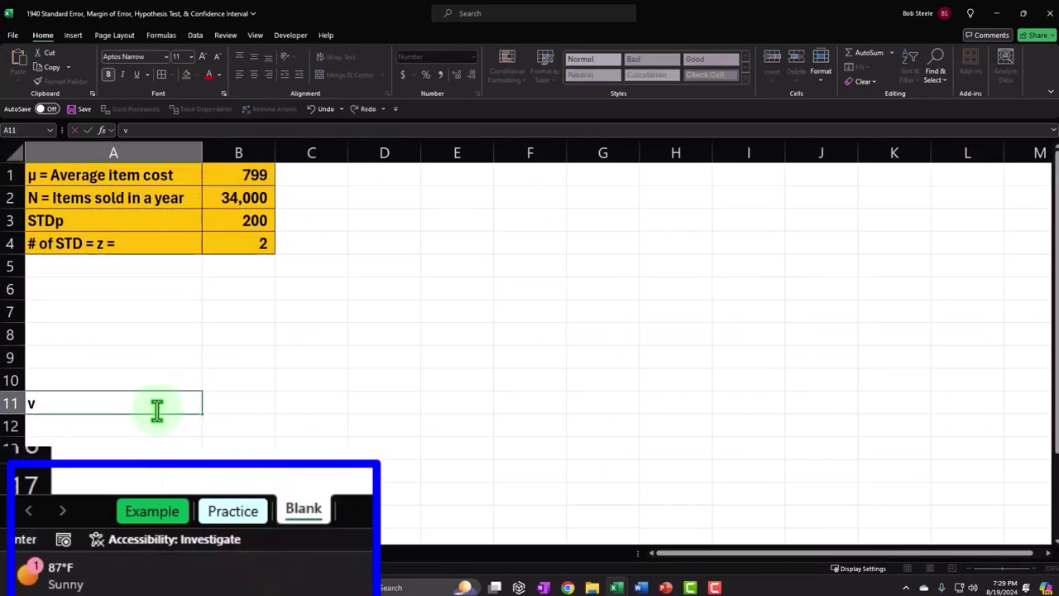
pyautogui.press('BackSpace')
pyautogui.click(139, 352)
pyautogui.hotkey('ctrl', 'v')
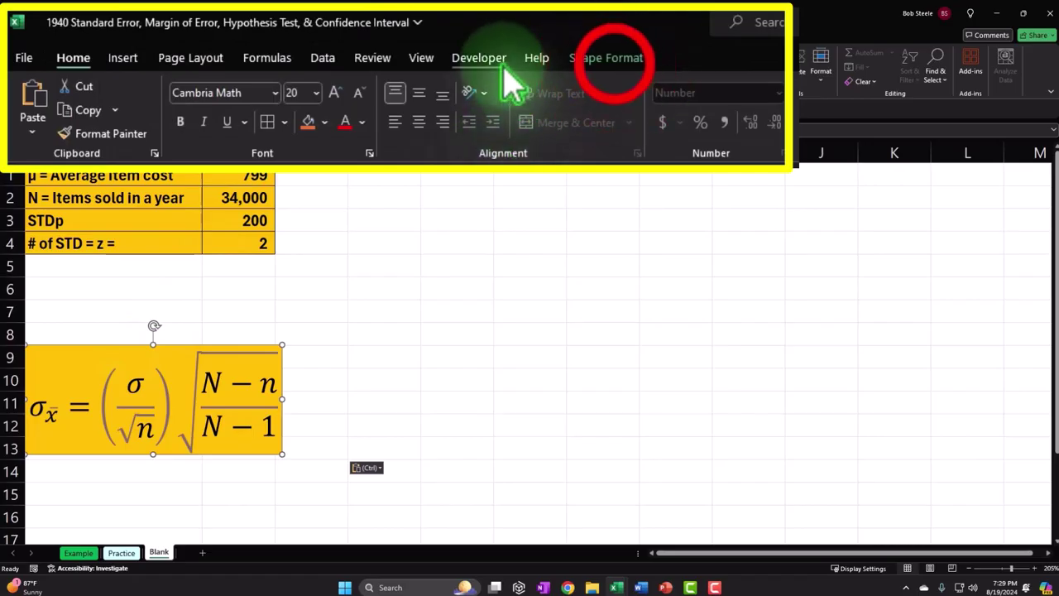
pyautogui.click(614, 61)
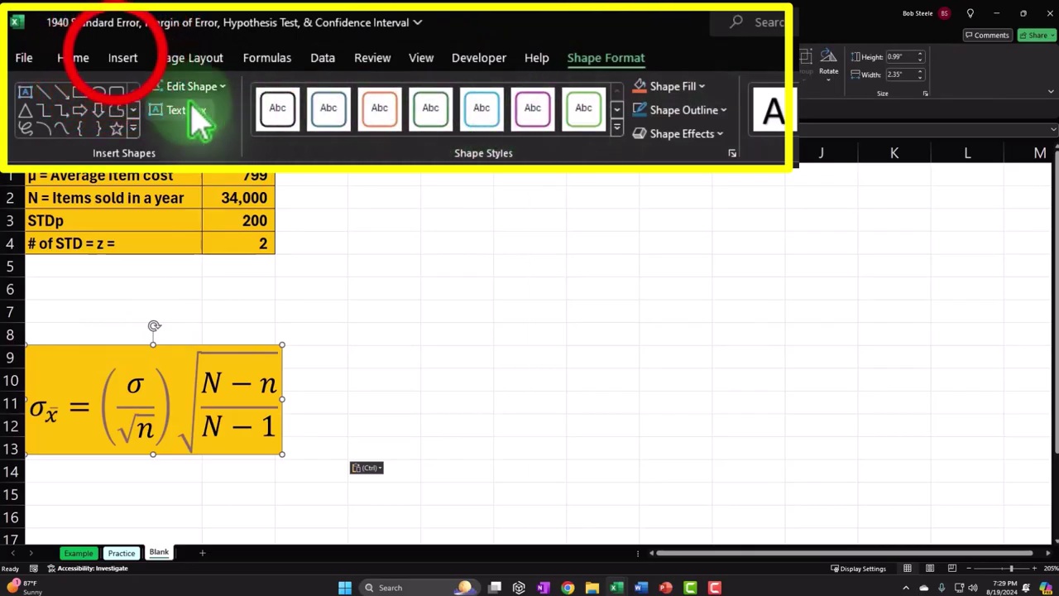
pyautogui.click(122, 60)
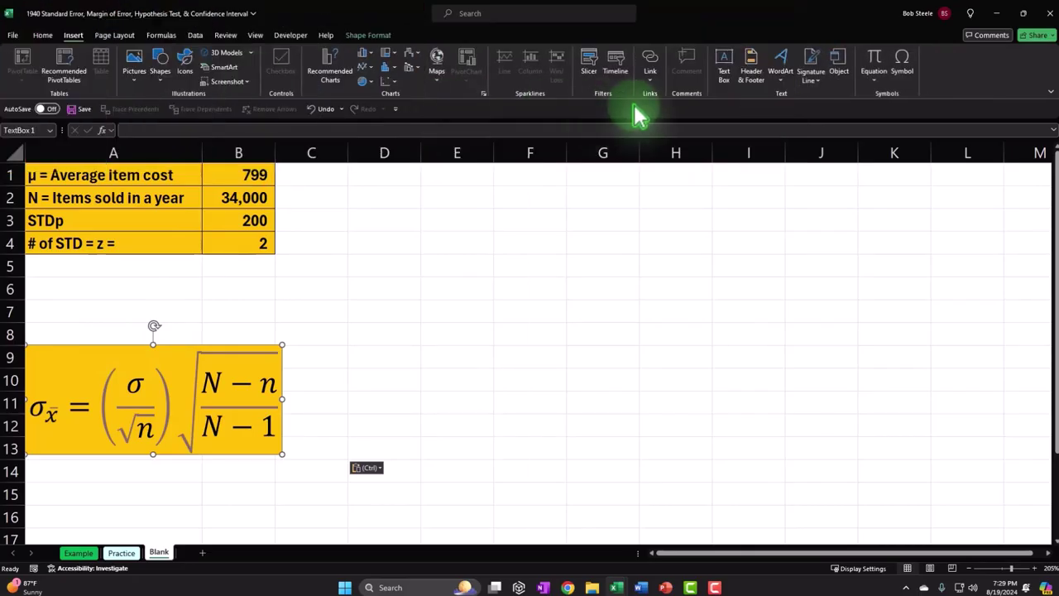
pyautogui.click(858, 51)
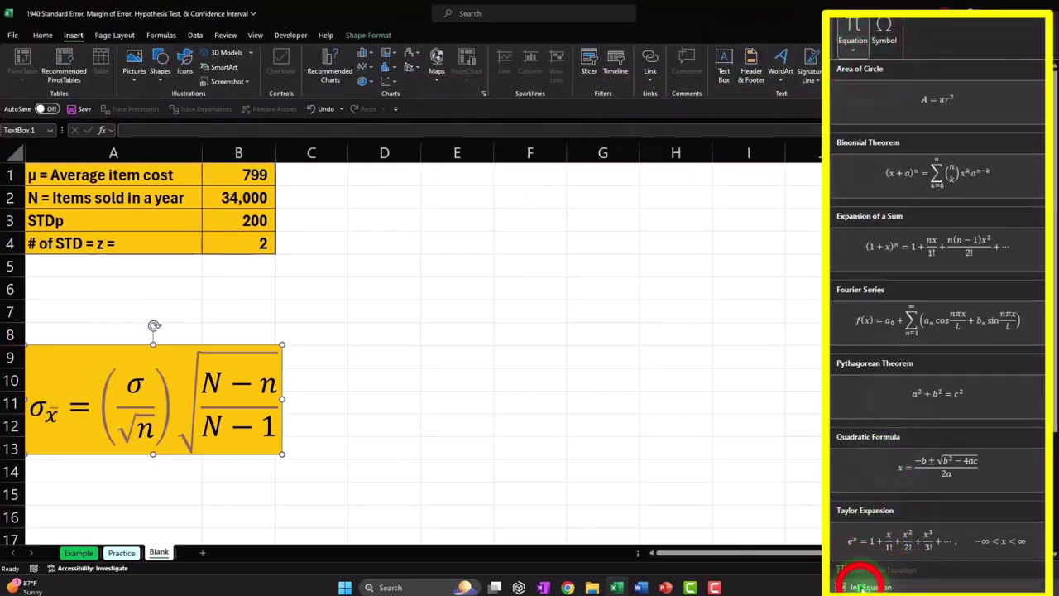
pyautogui.click(865, 585)
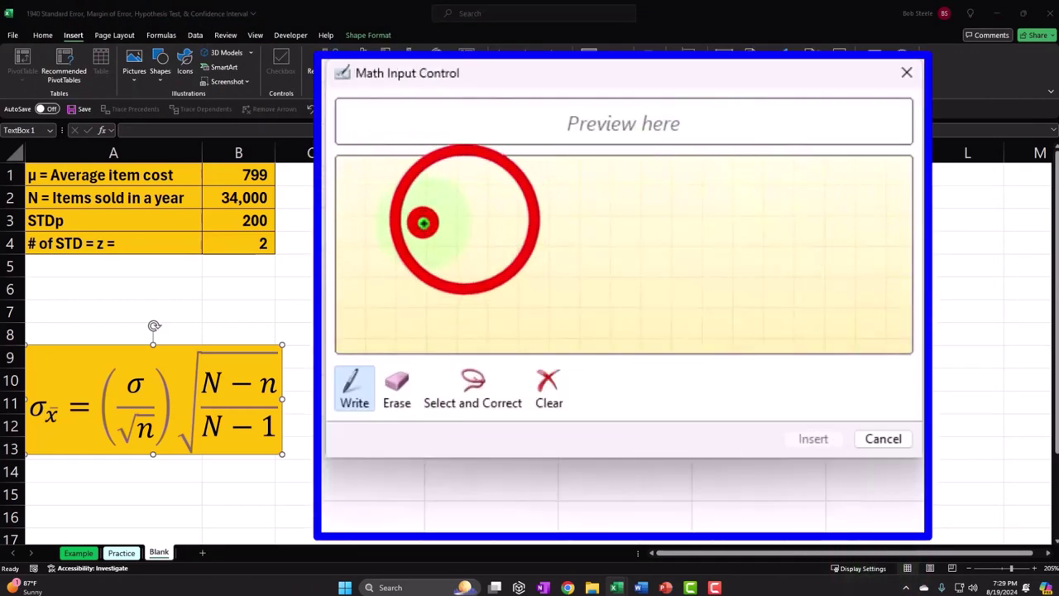
pyautogui.moveTo(423, 220); pyautogui.dragTo(463, 271)
pyautogui.moveTo(466, 220); pyautogui.dragTo(386, 276)
pyautogui.moveTo(490, 235); pyautogui.dragTo(572, 237)
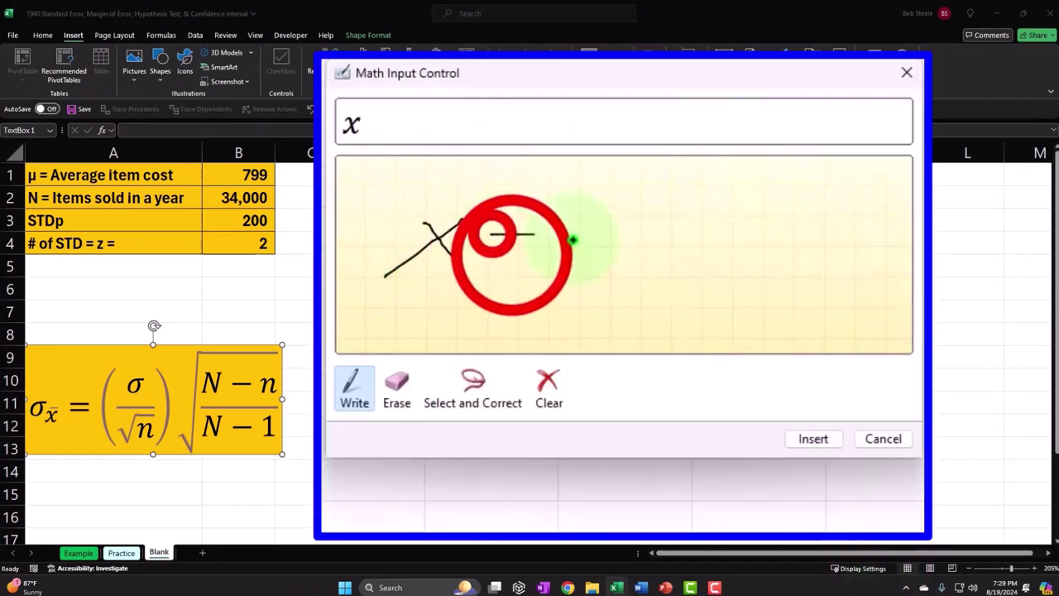
pyautogui.moveTo(512, 257); pyautogui.dragTo(602, 272)
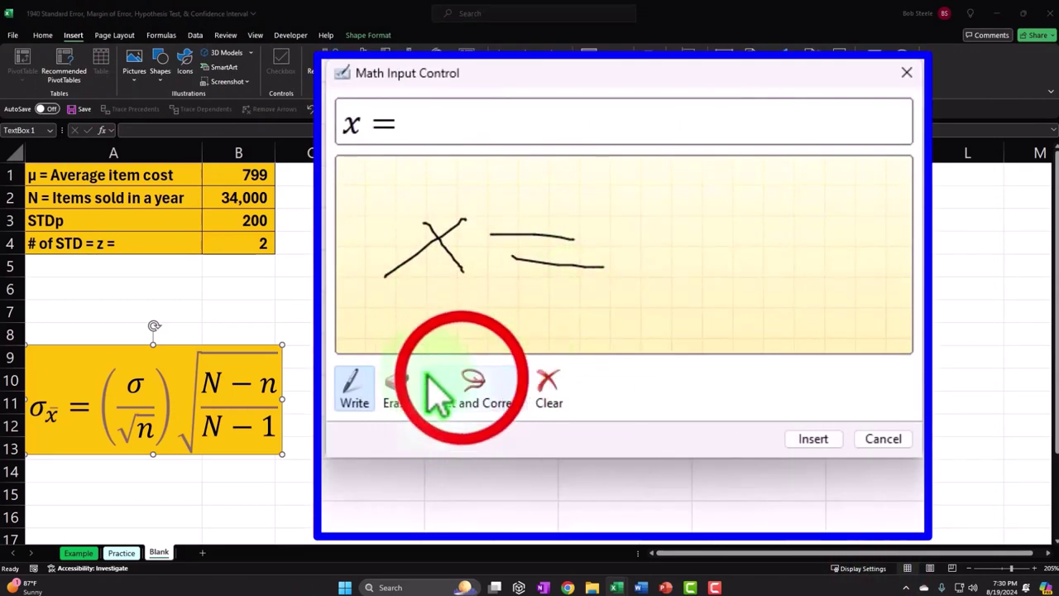
pyautogui.click(464, 394)
pyautogui.moveTo(504, 206)
pyautogui.mouseDown()
pyautogui.moveTo(509, 314)
pyautogui.moveTo(560, 217)
pyautogui.moveTo(504, 232)
pyautogui.mouseUp()
pyautogui.click(529, 304)
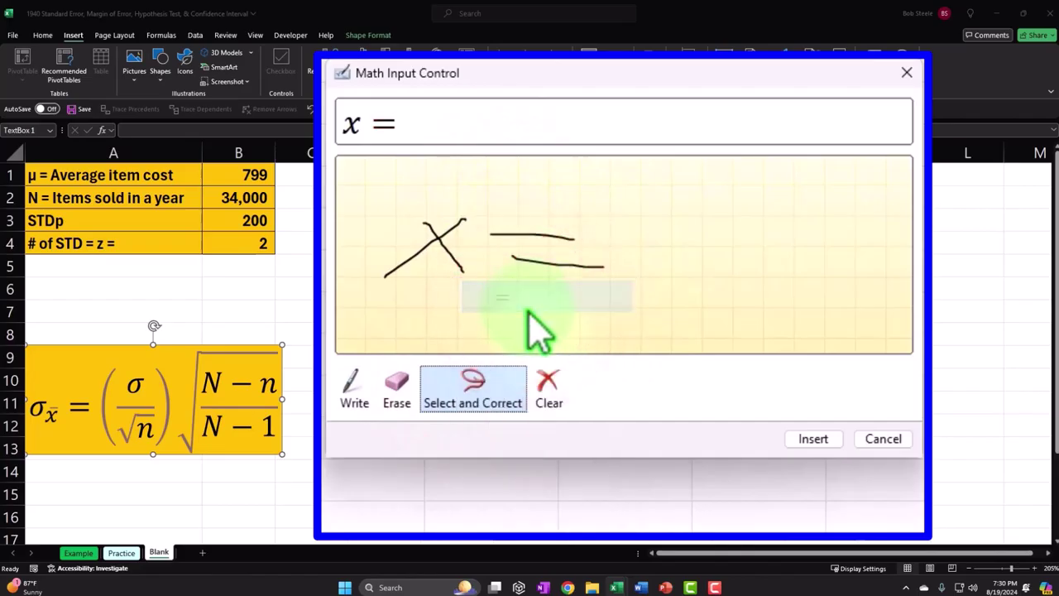
pyautogui.click(904, 75)
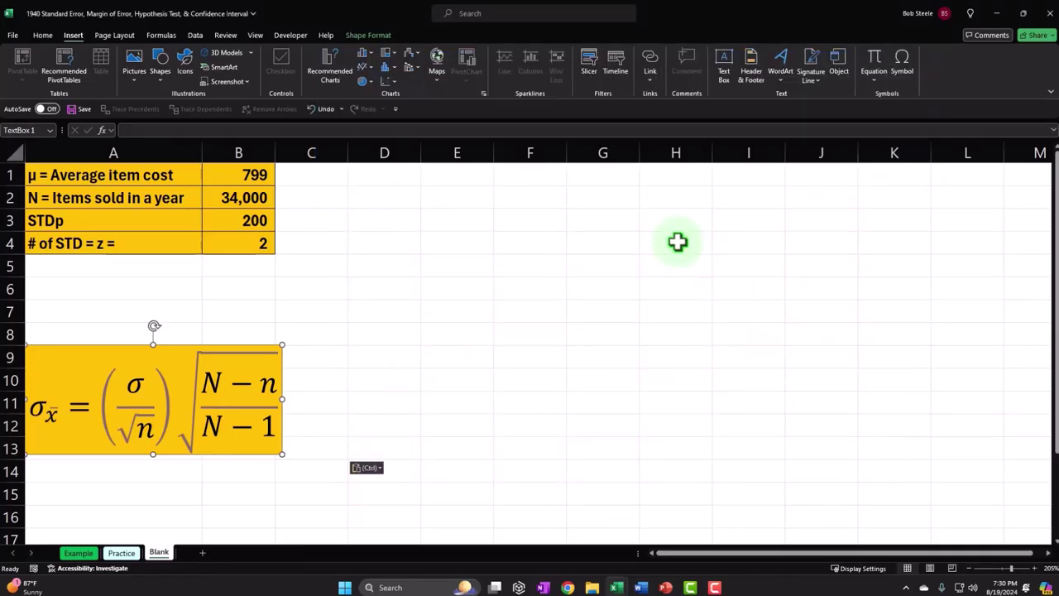
# Move the σx̄ equation box up to rows 5–10 and widen column A to 22.29.
pyautogui.click(487, 264)
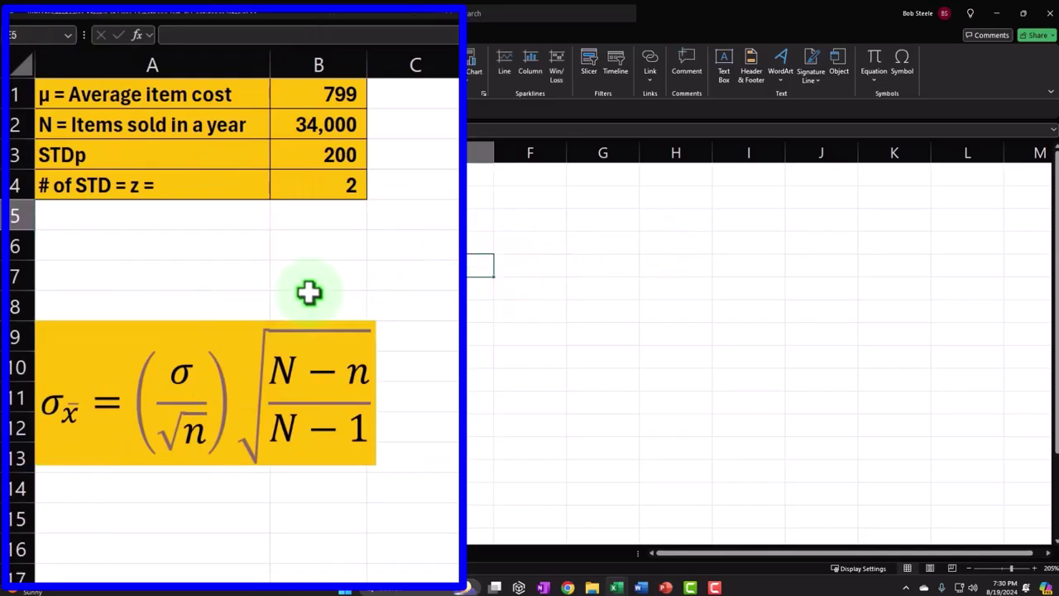
pyautogui.click(165, 321)
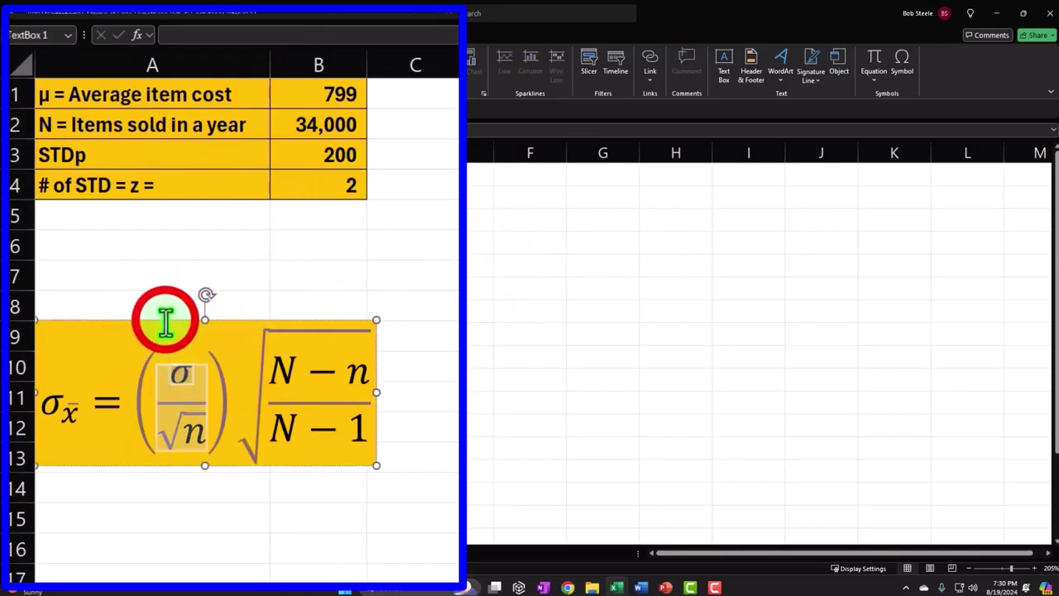
pyautogui.moveTo(165, 321); pyautogui.dragTo(171, 380)
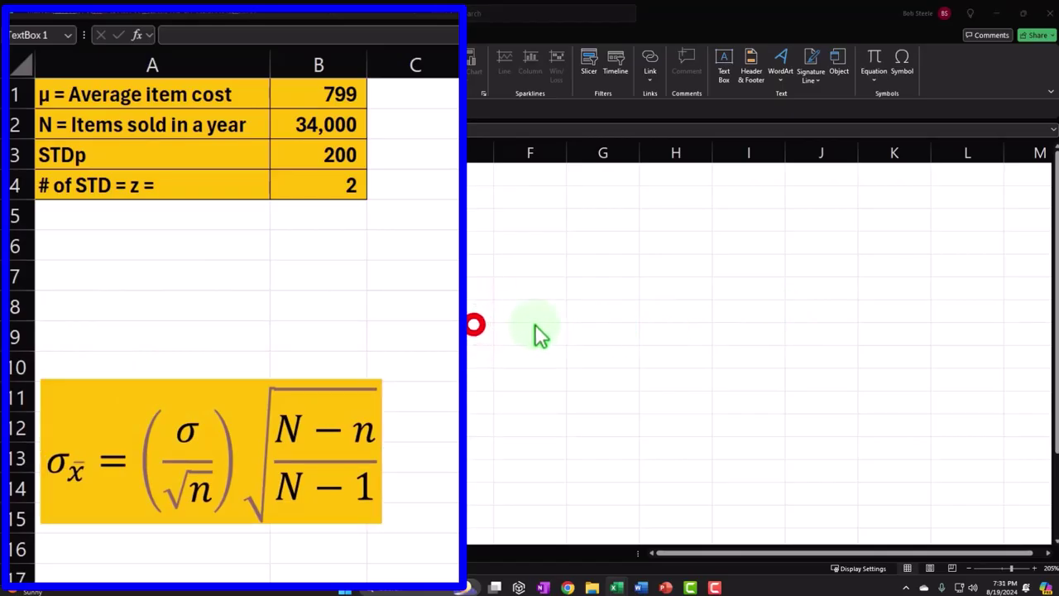
pyautogui.click(192, 379)
pyautogui.moveTo(188, 376); pyautogui.dragTo(188, 227)
pyautogui.click(487, 273)
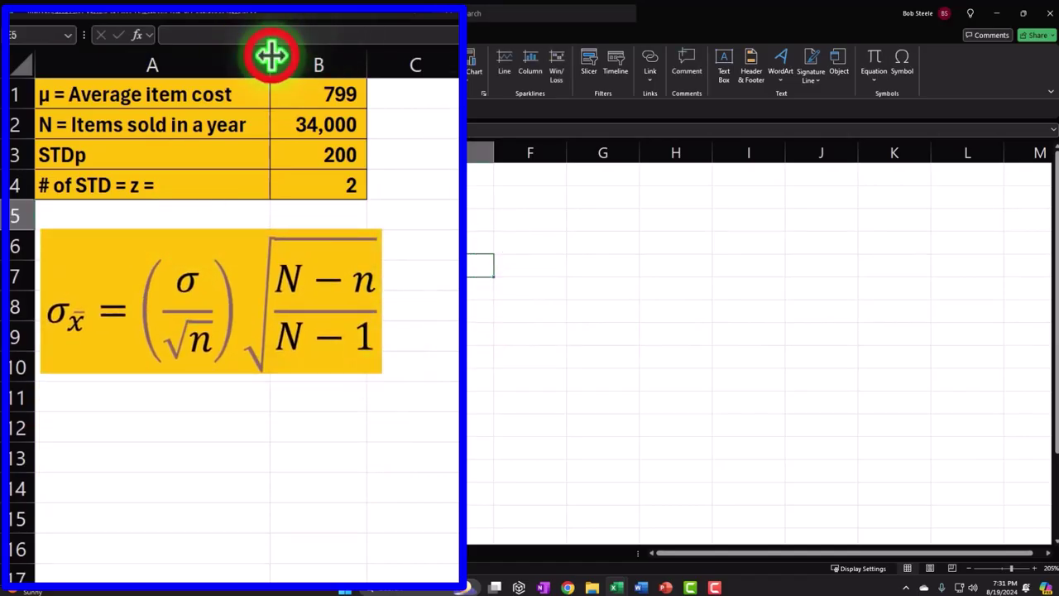
pyautogui.moveTo(272, 52); pyautogui.dragTo(295, 68)
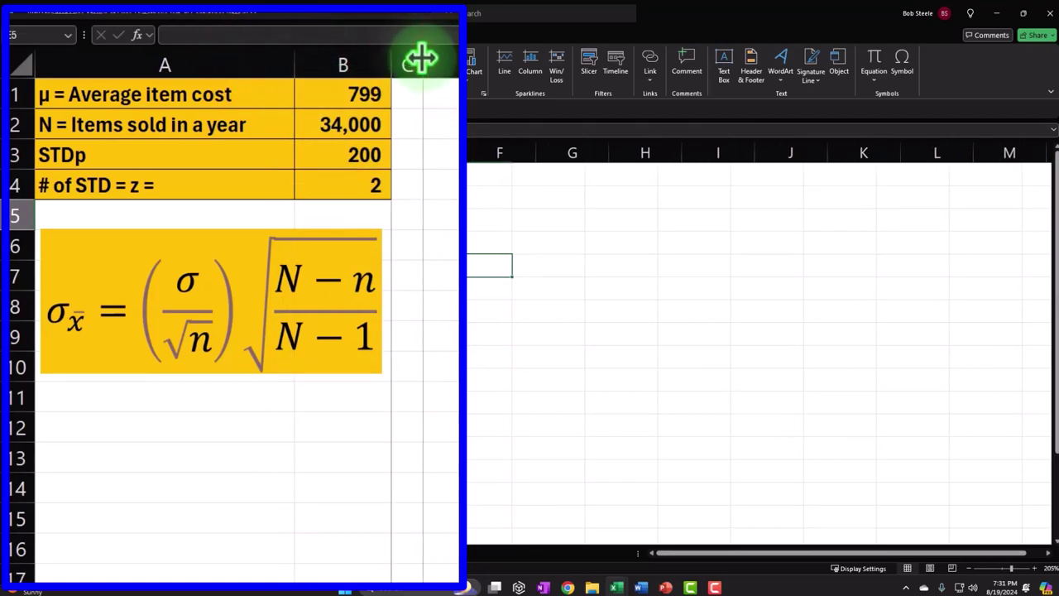
pyautogui.click(350, 173)
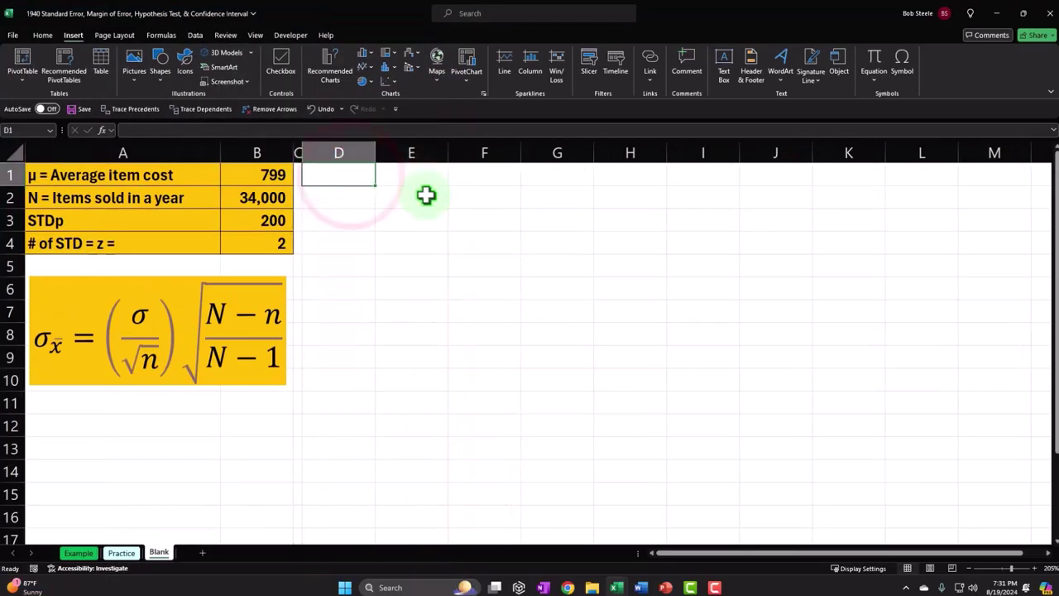
# Enter the n header in D2 and the two-line Standard / Error header in E1:E2.
pyautogui.press('Return')
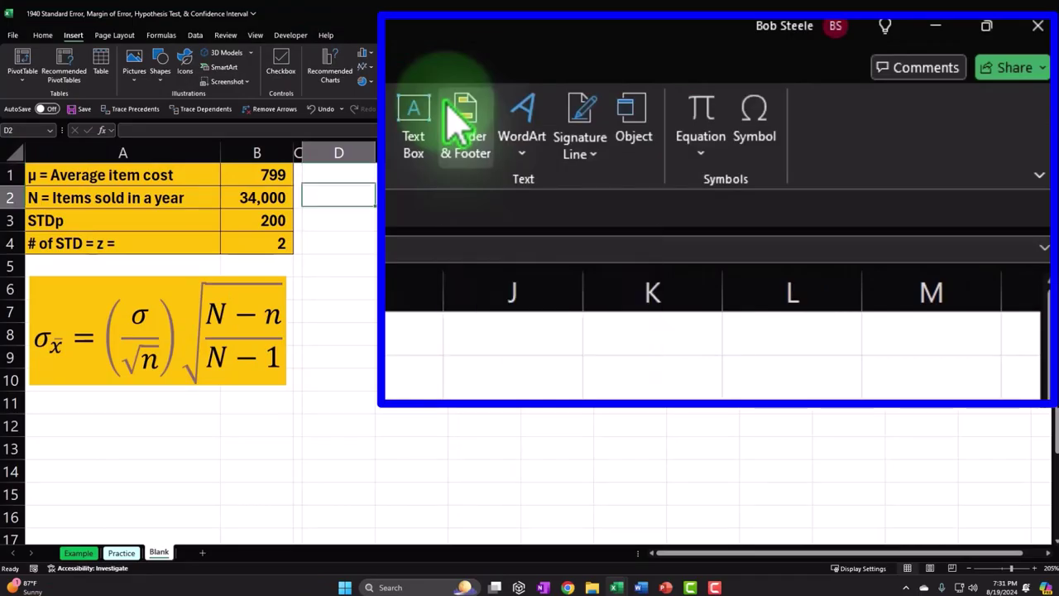
pyautogui.write('n')
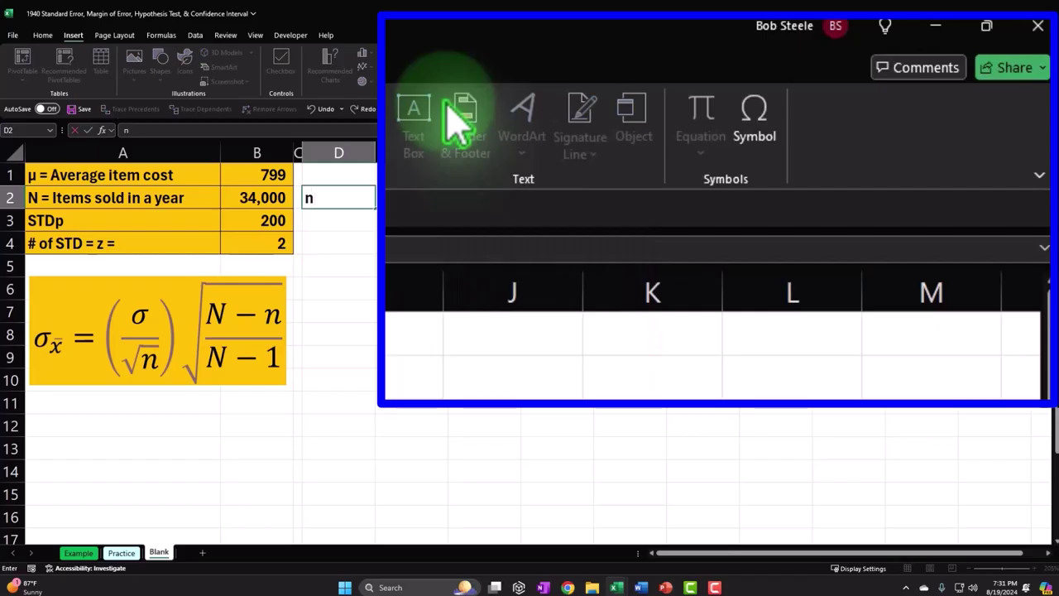
pyautogui.press('Tab')
pyautogui.write('San')
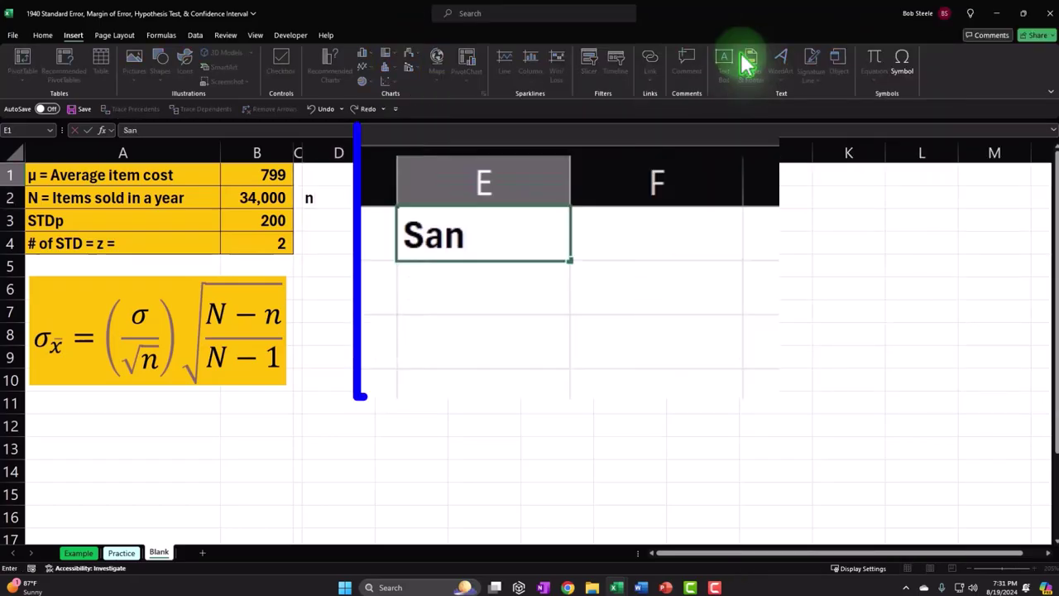
pyautogui.press('BackSpace')
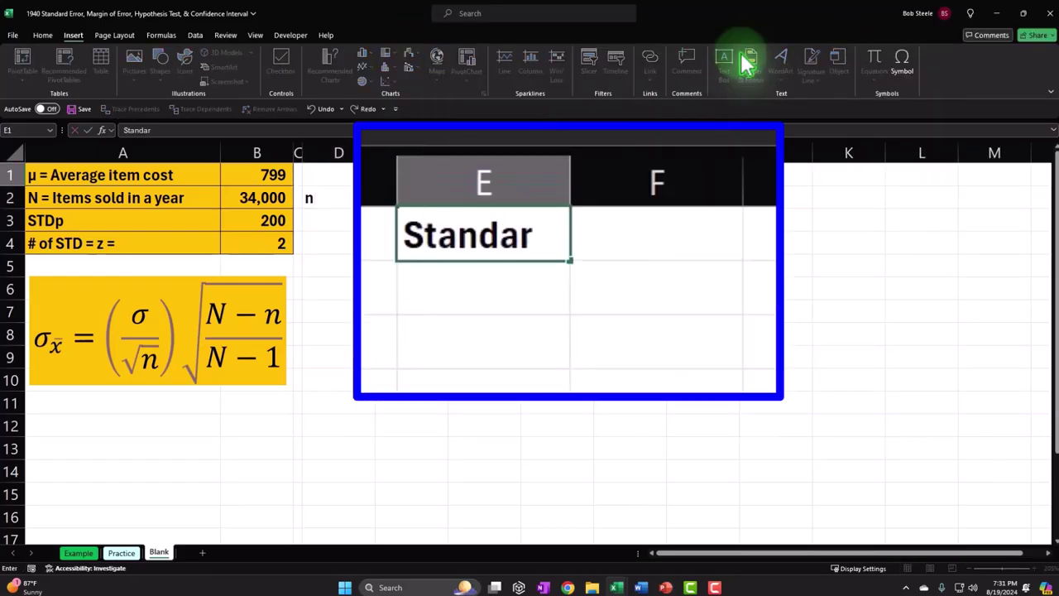
pyautogui.press('Return')
pyautogui.write('Erro')
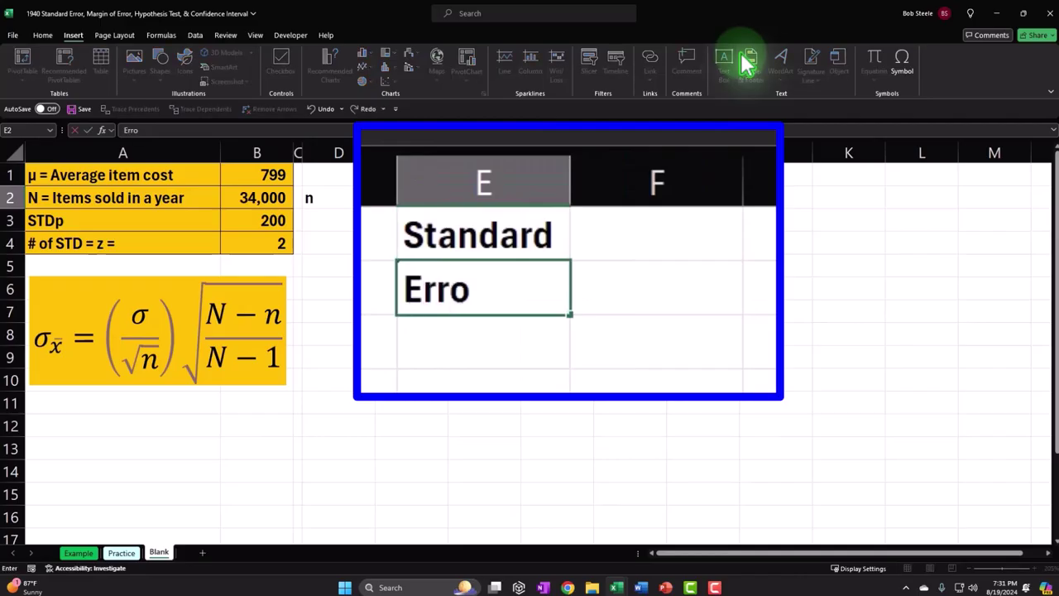
pyautogui.write('r')
pyautogui.press('Return')
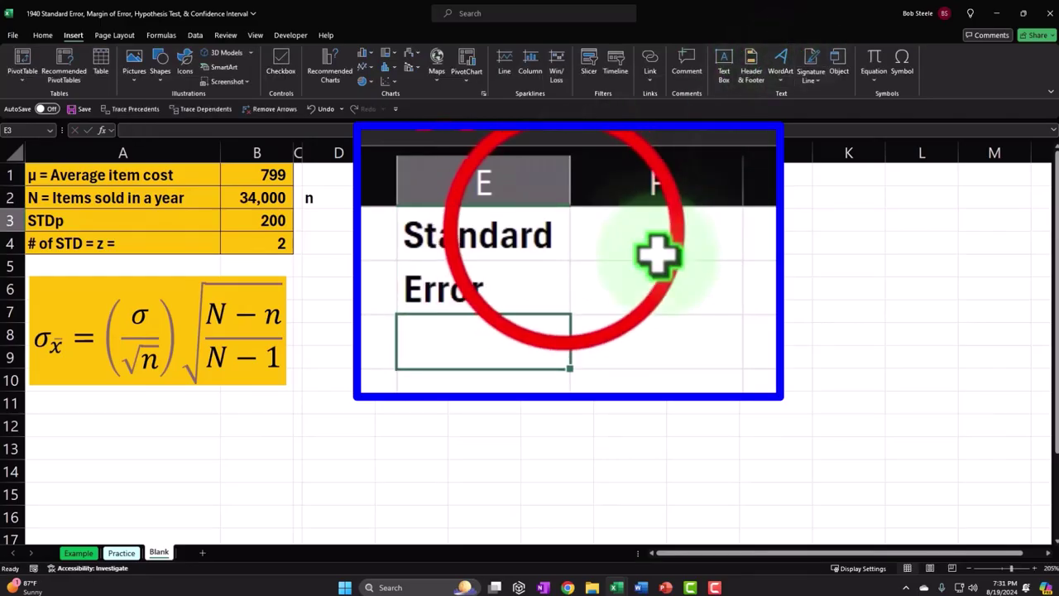
# Remove the duplicated word Error from E1 so it reads just Standard.
pyautogui.doubleClick(576, 235)
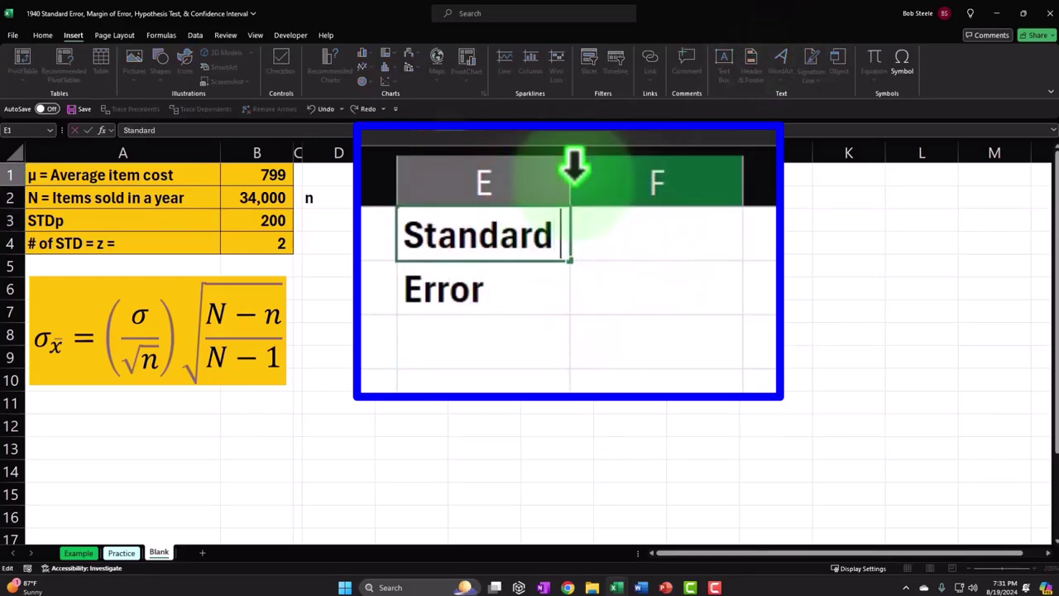
pyautogui.press('Escape')
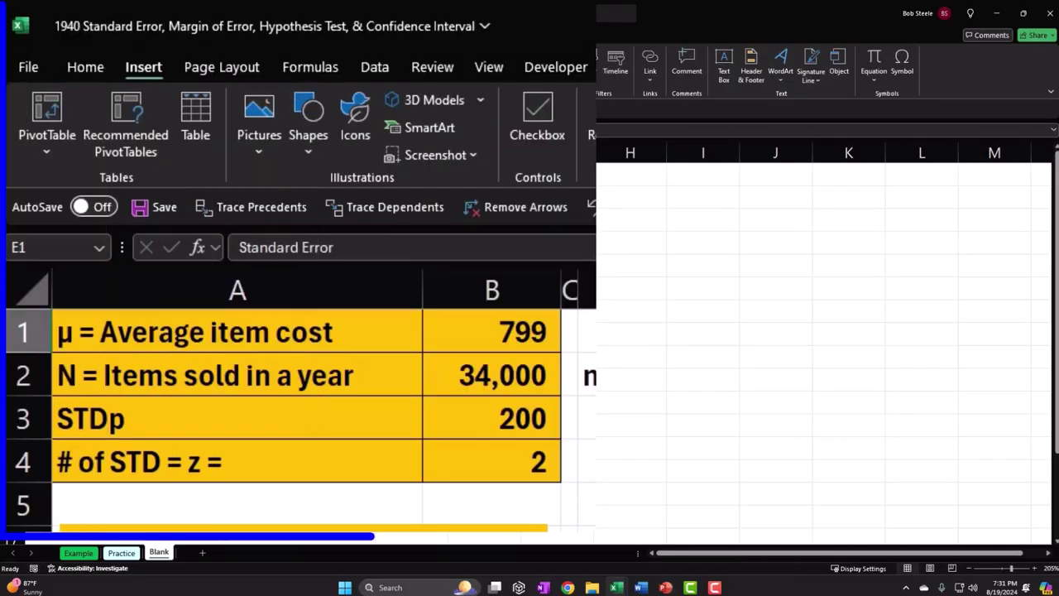
pyautogui.click(83, 68)
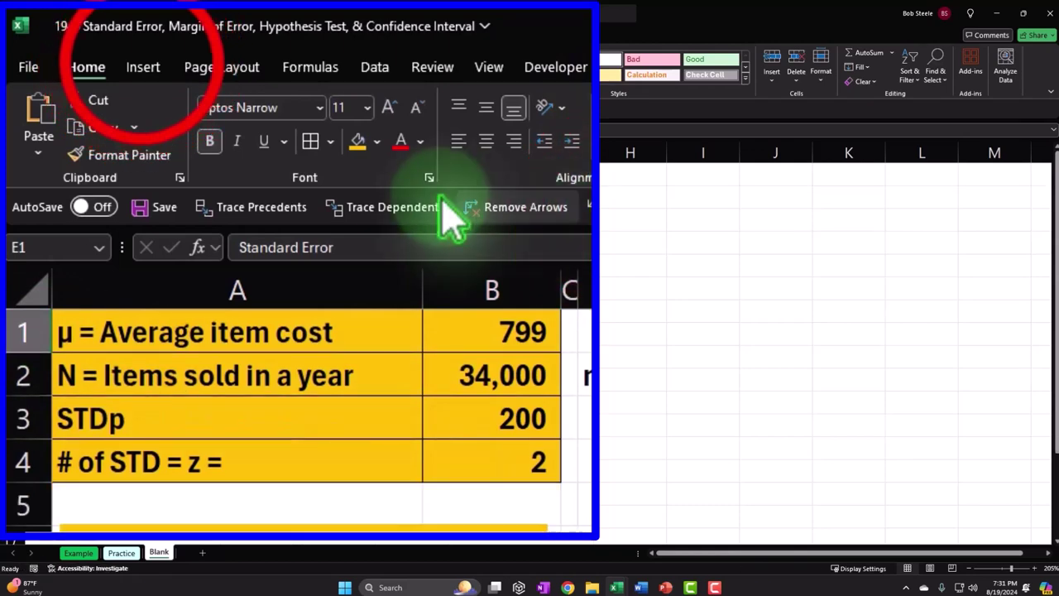
pyautogui.click(143, 66)
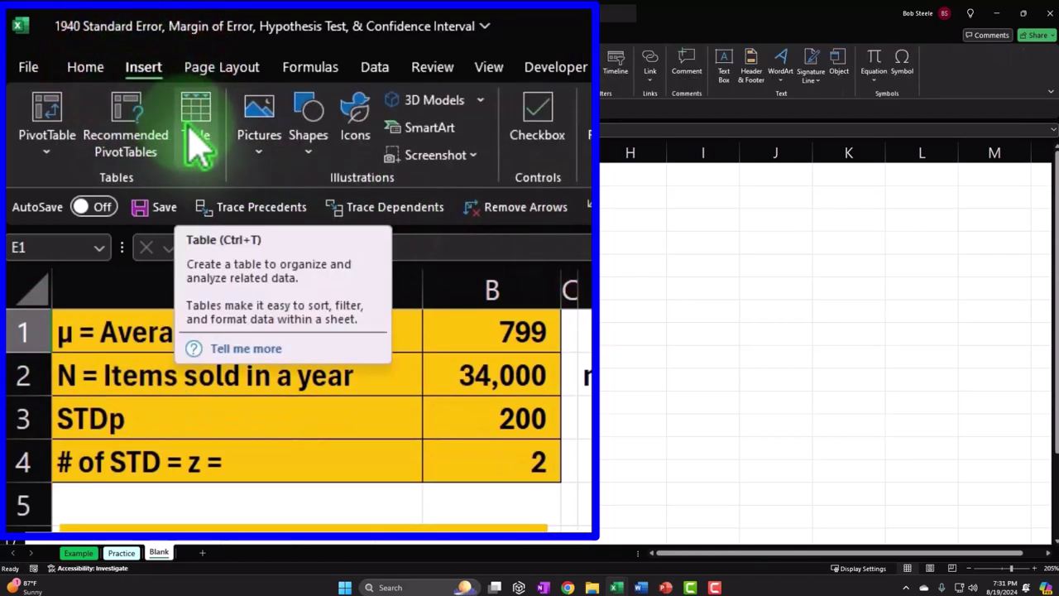
pyautogui.click(85, 66)
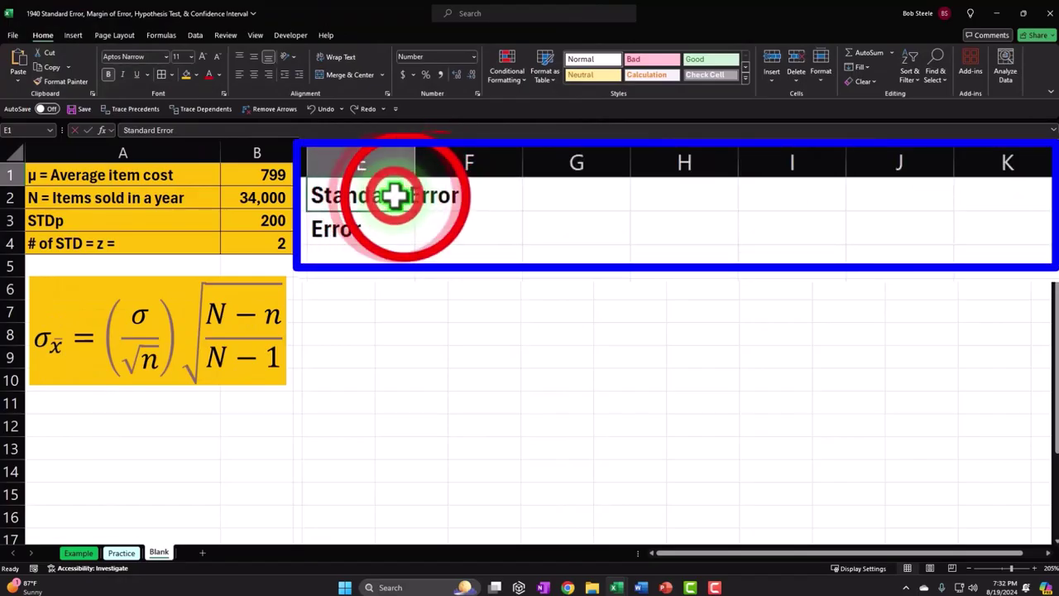
pyautogui.doubleClick(404, 193)
pyautogui.moveTo(405, 193); pyautogui.dragTo(659, 198)
pyautogui.press('BackSpace')
pyautogui.click(532, 265)
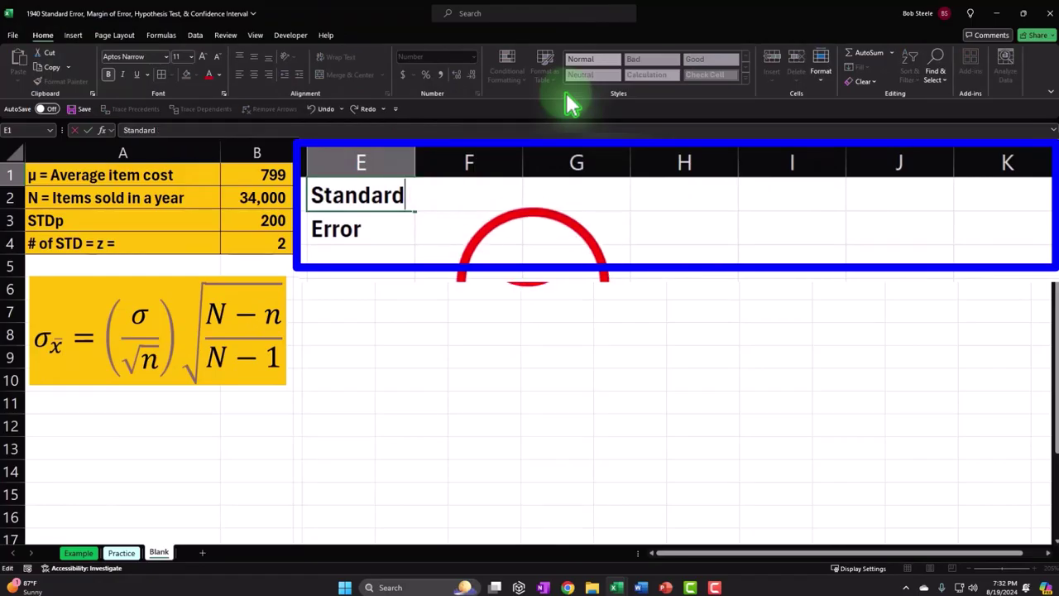
# Add the two-line headers Margin of Error and Lower Xbar in columns F and G.
pyautogui.click(494, 200)
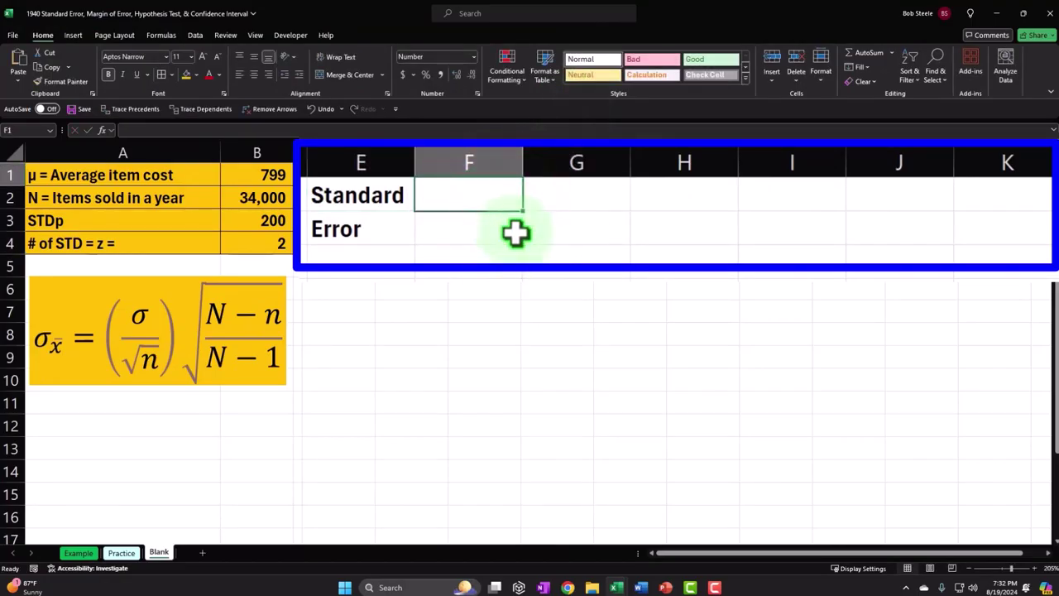
pyautogui.write('Margin of')
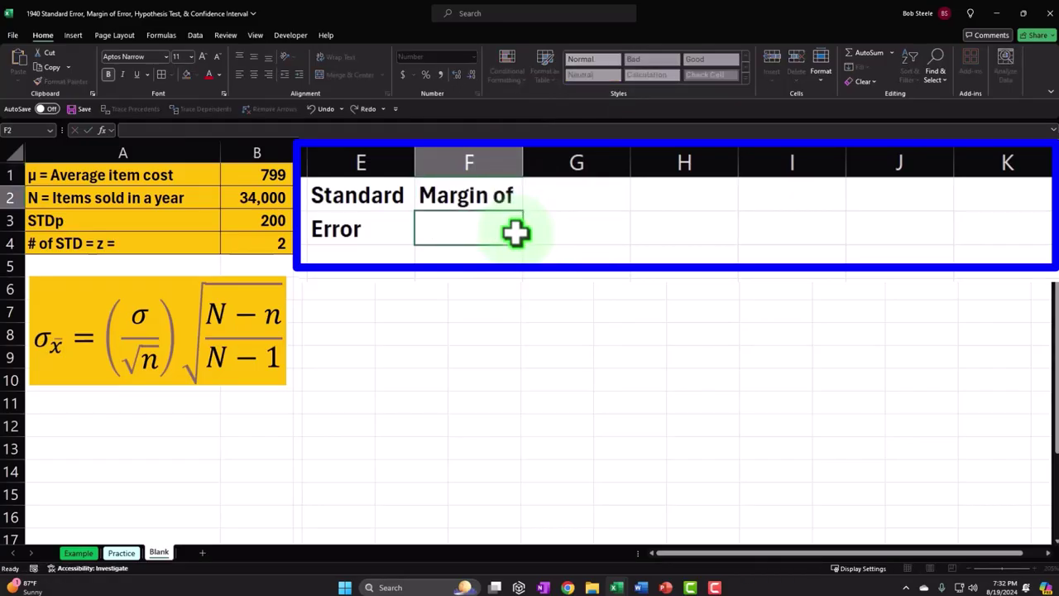
pyautogui.write('Error')
pyautogui.press('Tab')
pyautogui.press('Up')
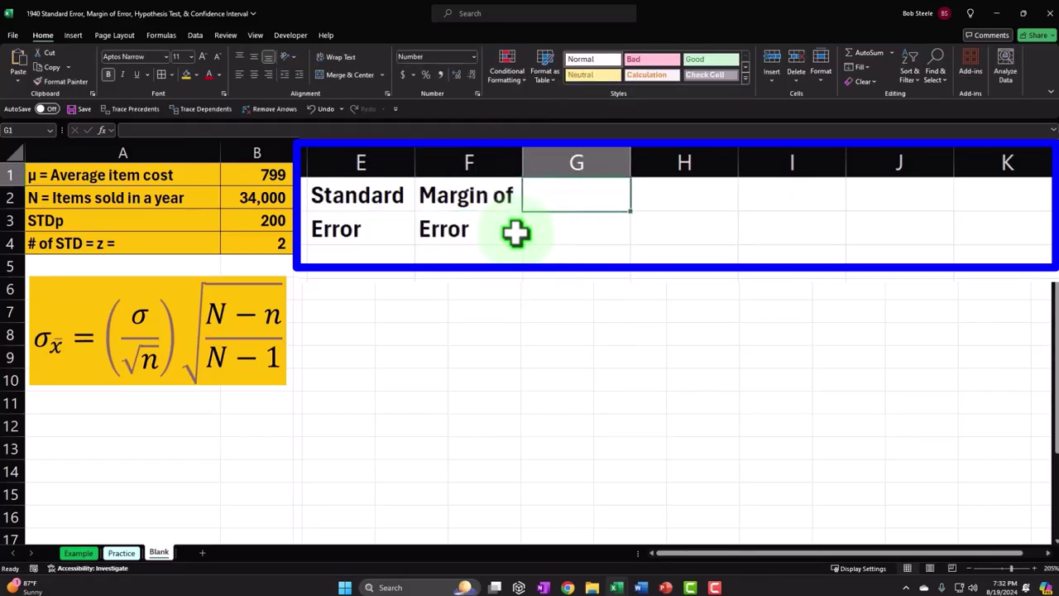
pyautogui.write('Loe')
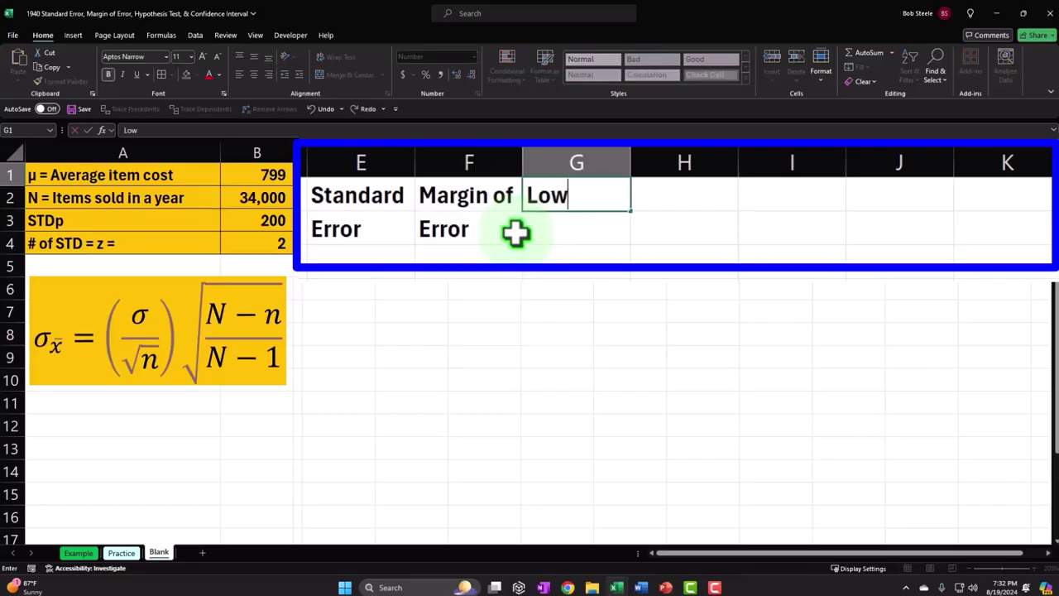
pyautogui.press('Return')
pyautogui.write('Xbar')
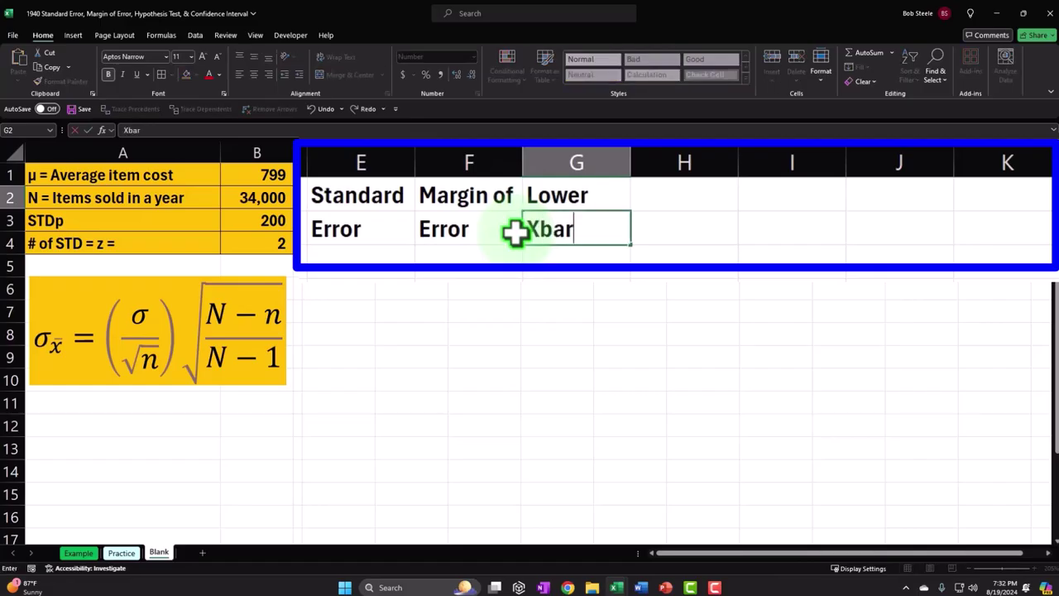
pyautogui.press('Tab')
# Add the Upper Xbar, Normal Curve Probability and P(xbar) headers in columns H to J.
pyautogui.press('Up')
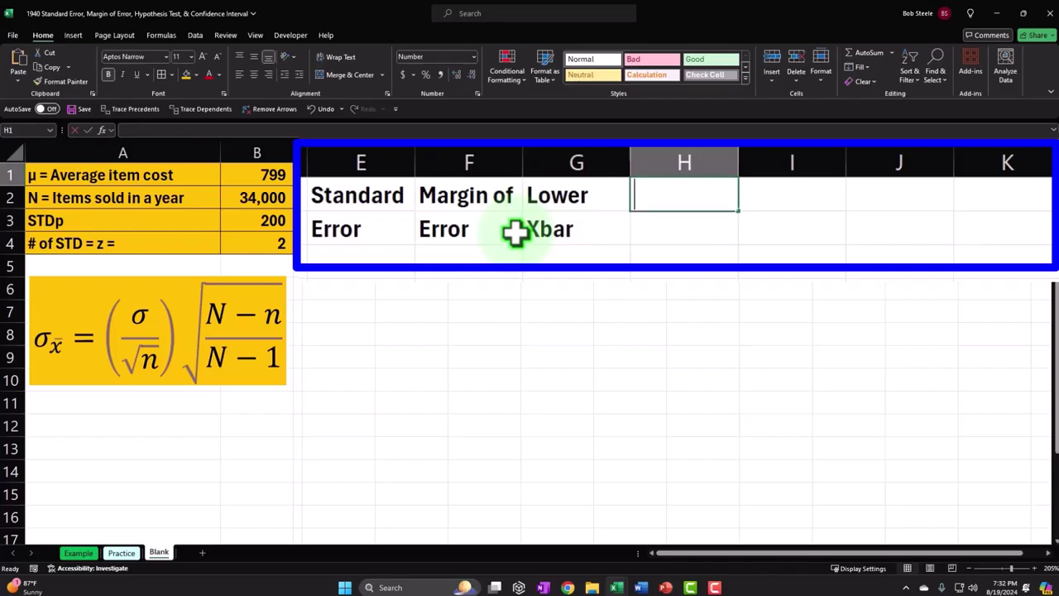
pyautogui.write('Upper')
pyautogui.press('Return')
pyautogui.write('Xbar')
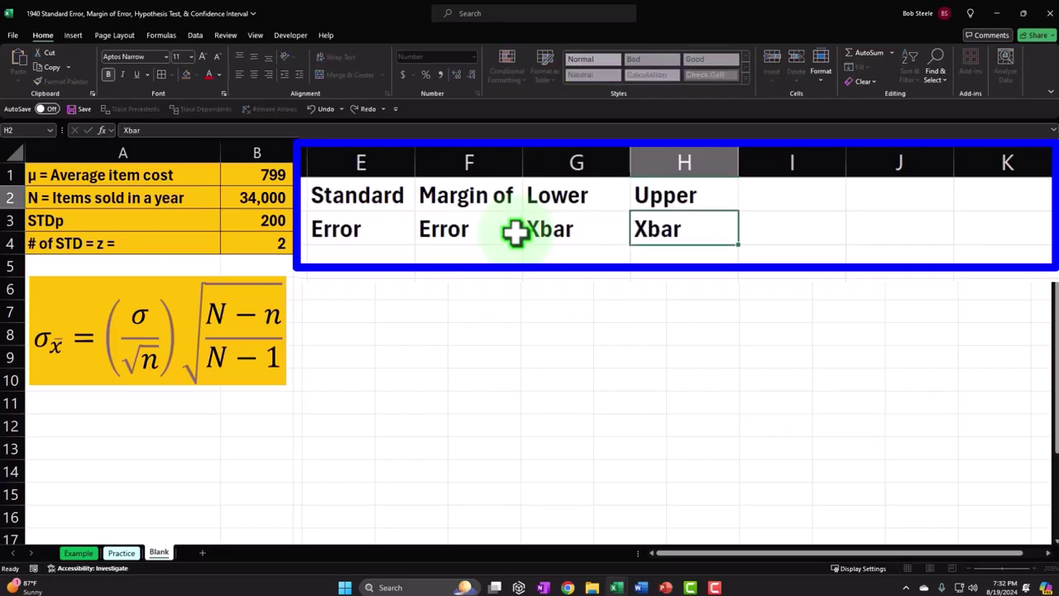
pyautogui.press('Tab')
pyautogui.press('Up')
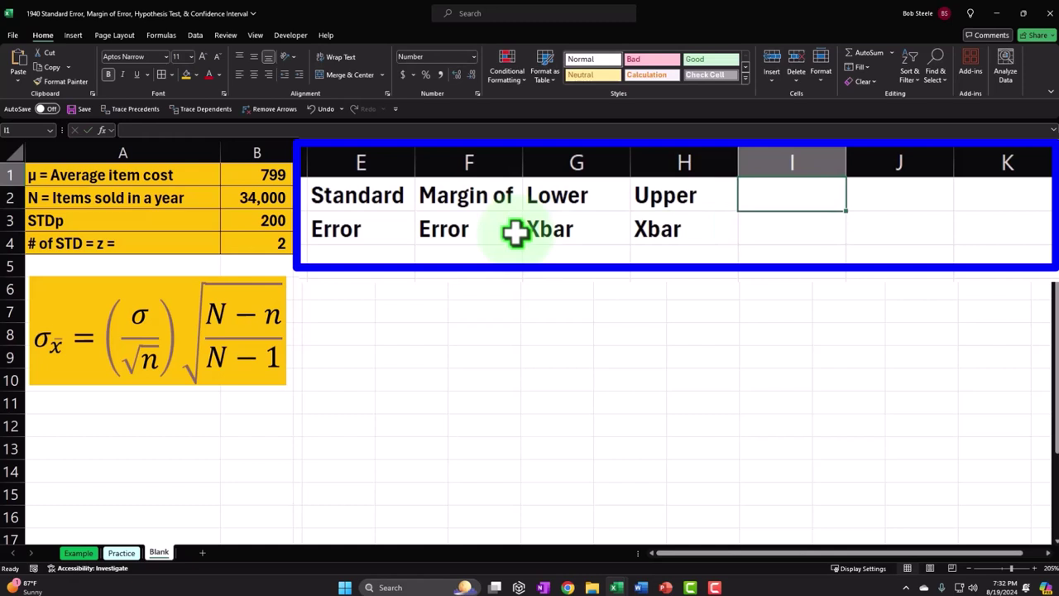
pyautogui.write('Normal Curve ')
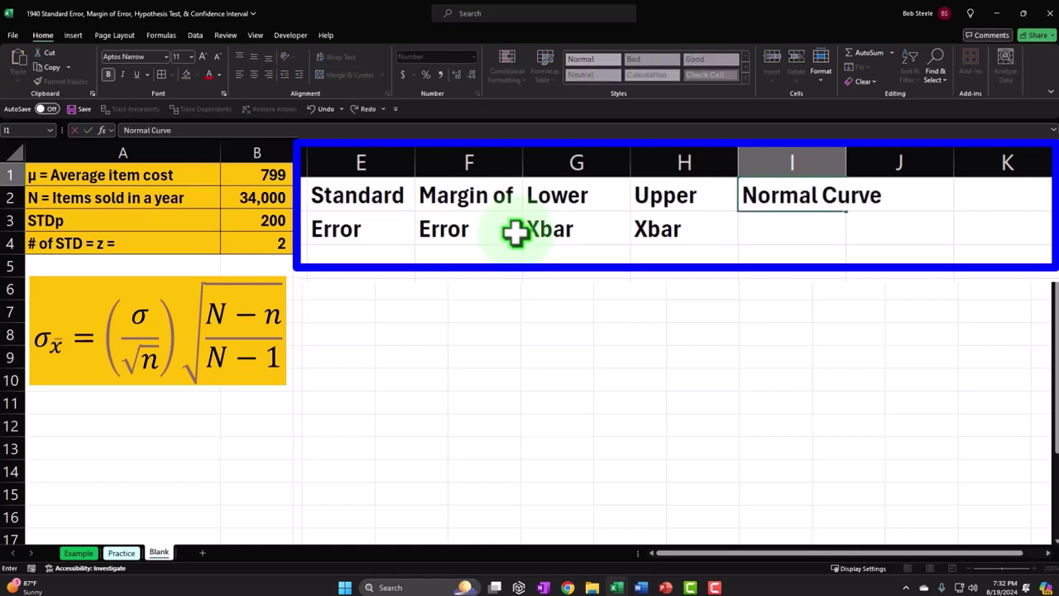
pyautogui.write('Proba')
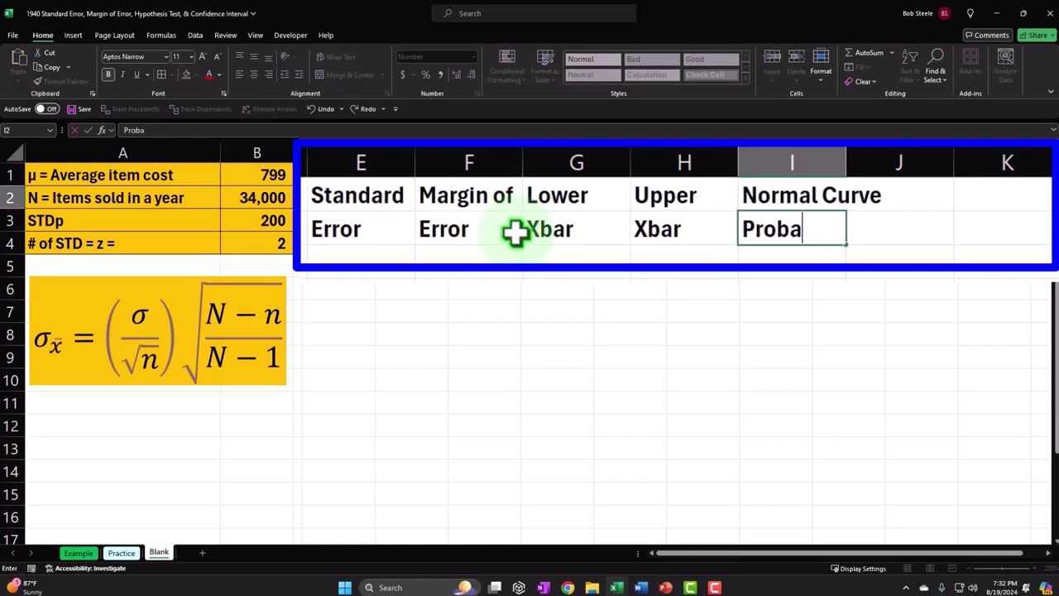
pyautogui.write('bility')
pyautogui.press('Tab')
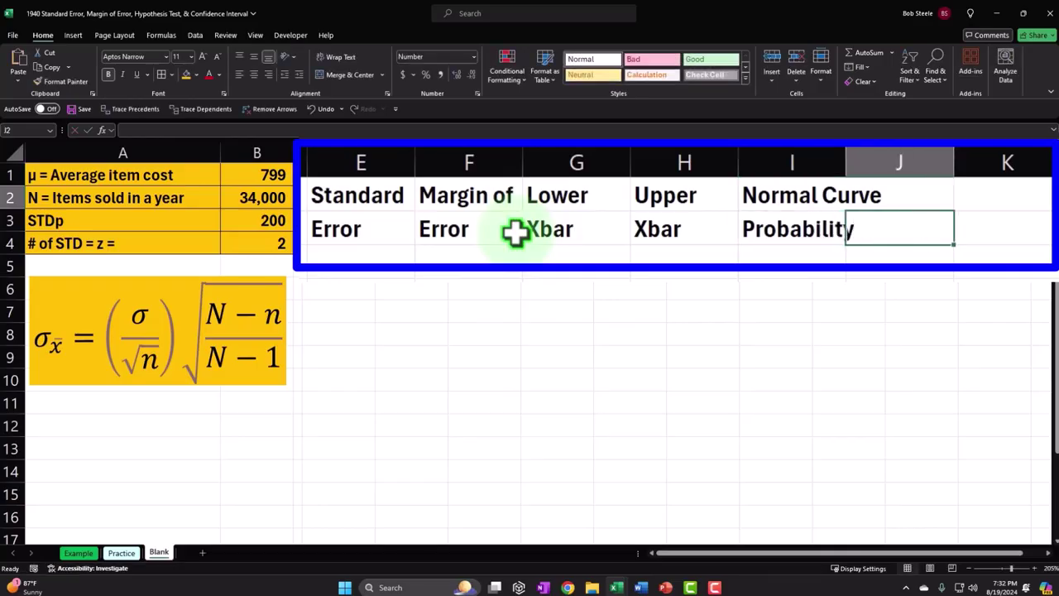
pyautogui.write('P(xbar')
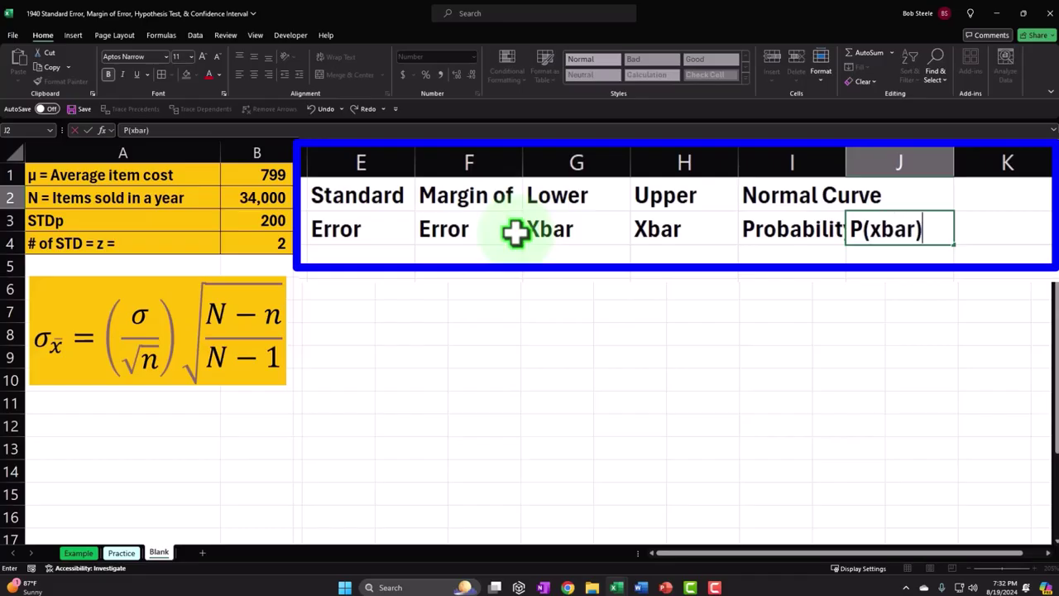
pyautogui.press('Return')
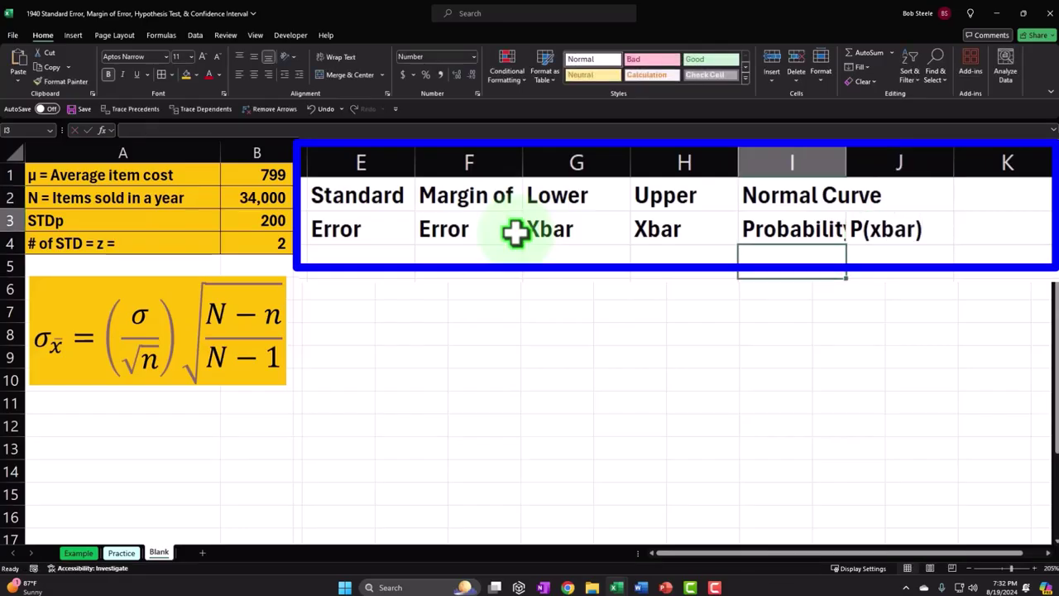
# Format the D1:J2 headers with black fill, white font and centred text.
pyautogui.click(309, 208)
pyautogui.hotkey('ctrl', 'c')
pyautogui.moveTo(361, 195); pyautogui.dragTo(866, 234)
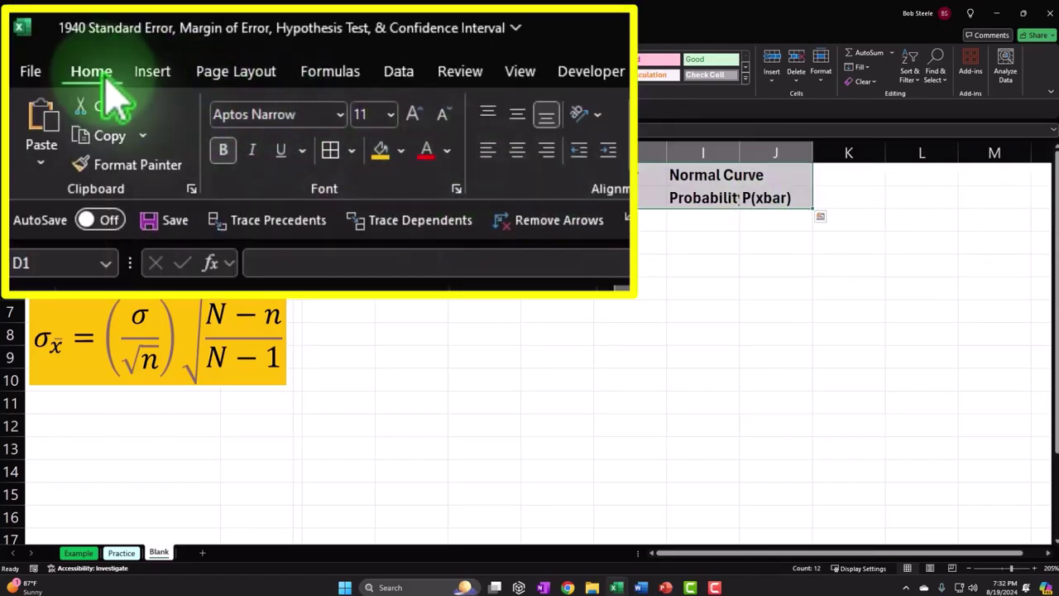
pyautogui.click(400, 151)
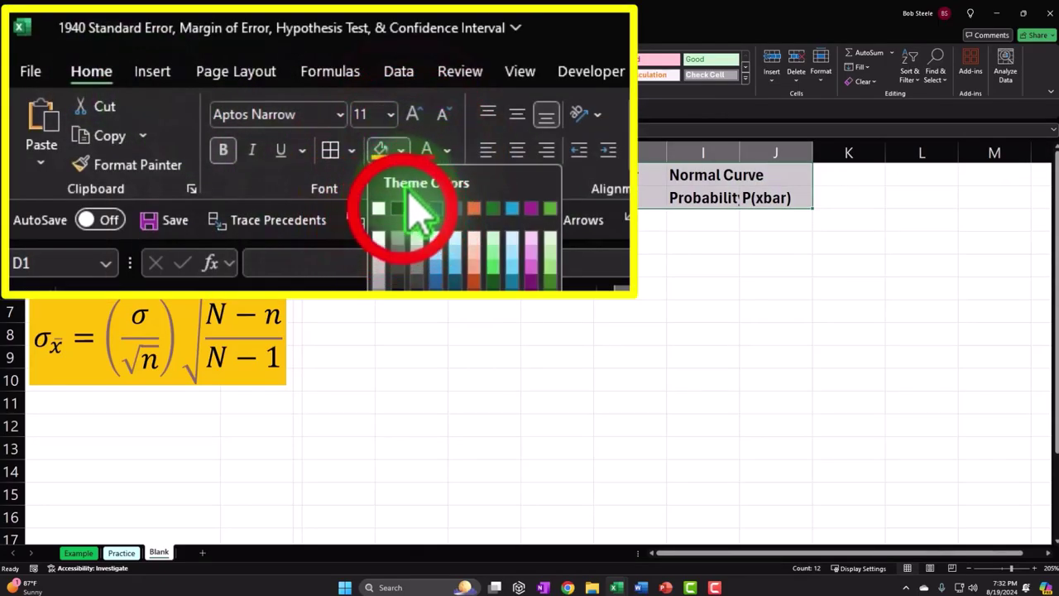
pyautogui.click(402, 211)
pyautogui.click(447, 150)
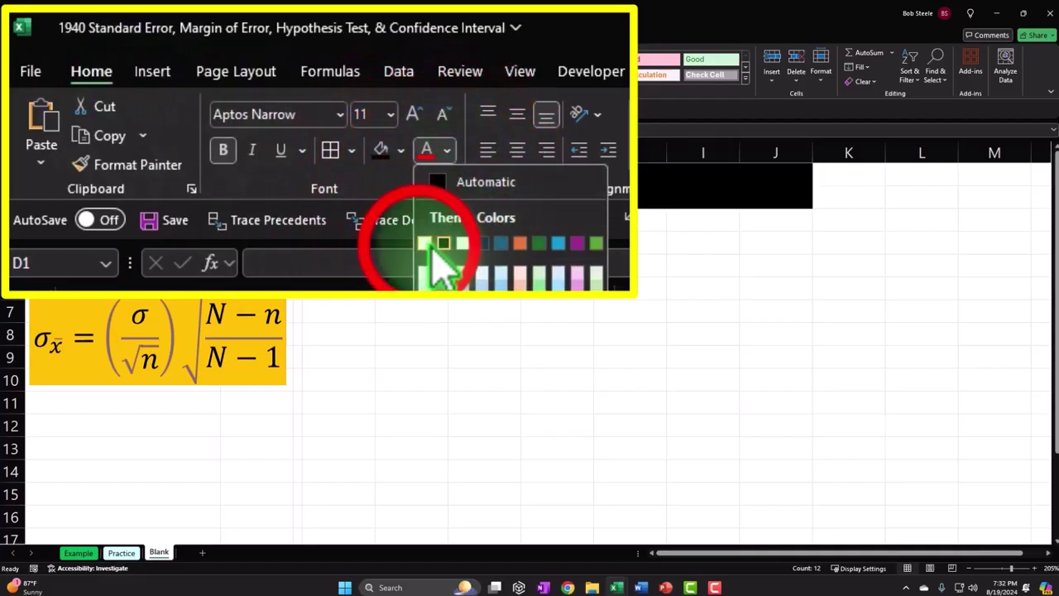
pyautogui.click(422, 244)
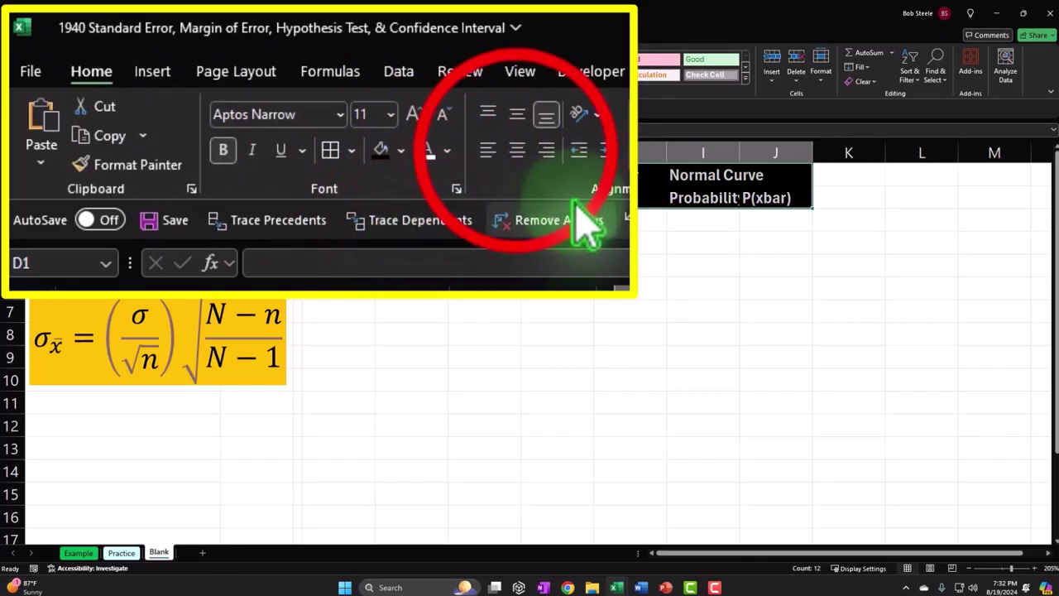
pyautogui.click(516, 150)
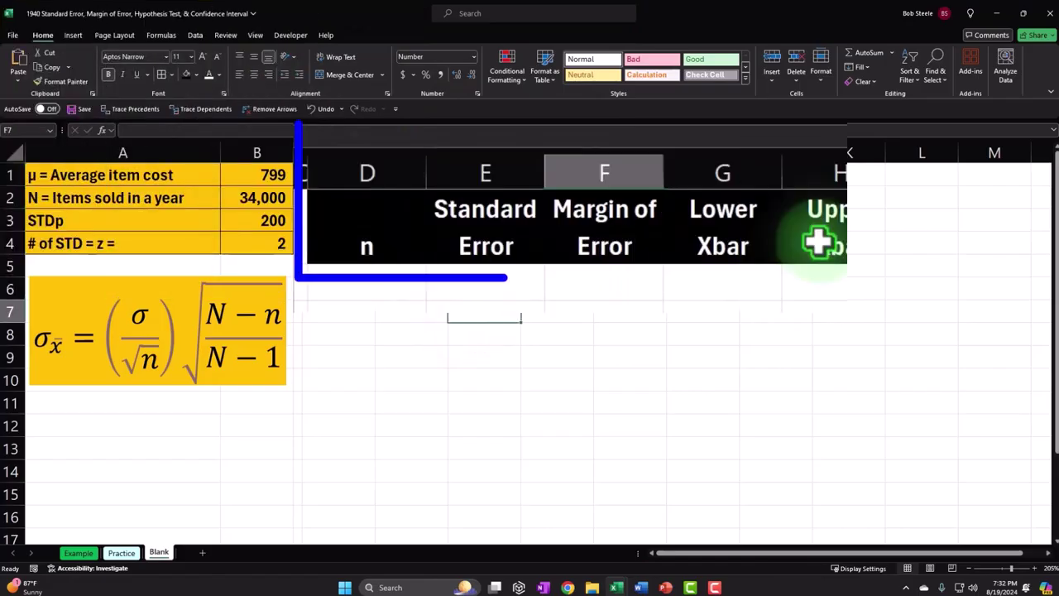
# AutoFit columns D through I to their headers and slightly widen the n column.
pyautogui.click(712, 153)
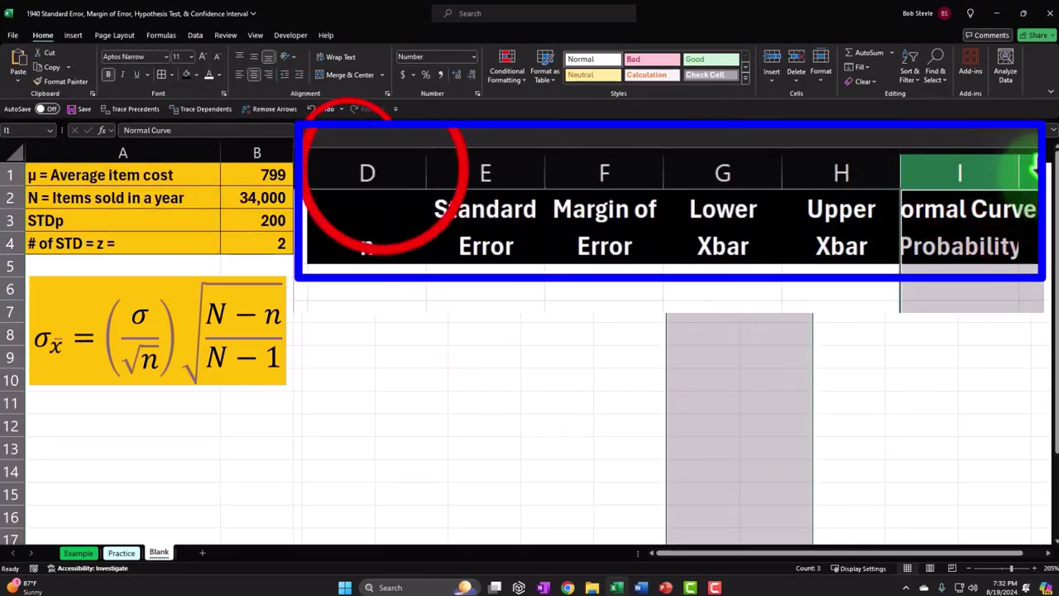
pyautogui.click(372, 170)
pyautogui.keyDown('shift'); pyautogui.click(993, 173); pyautogui.keyUp('shift')
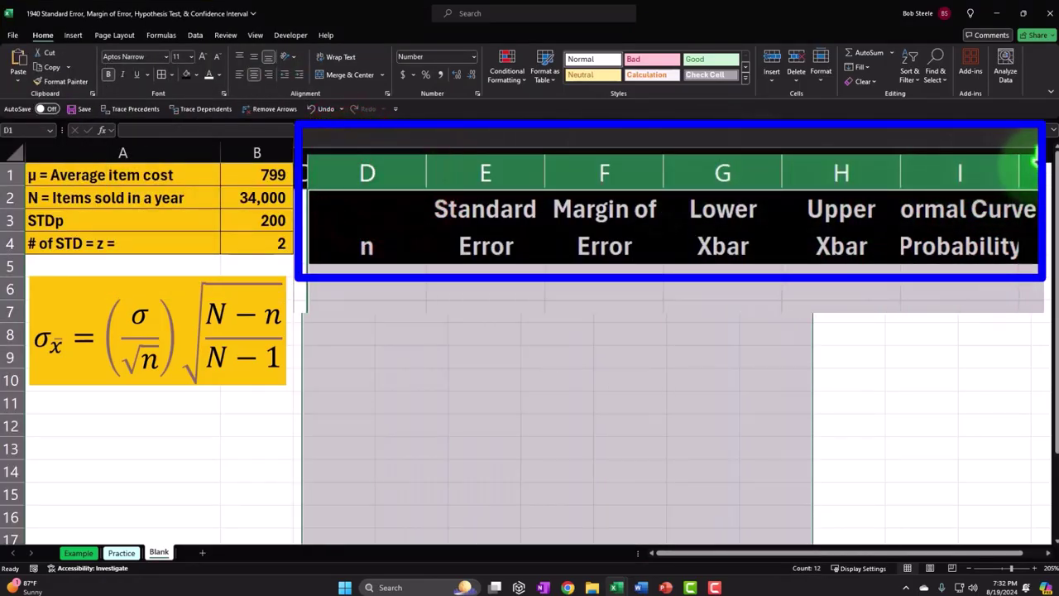
pyautogui.doubleClick(1017, 169)
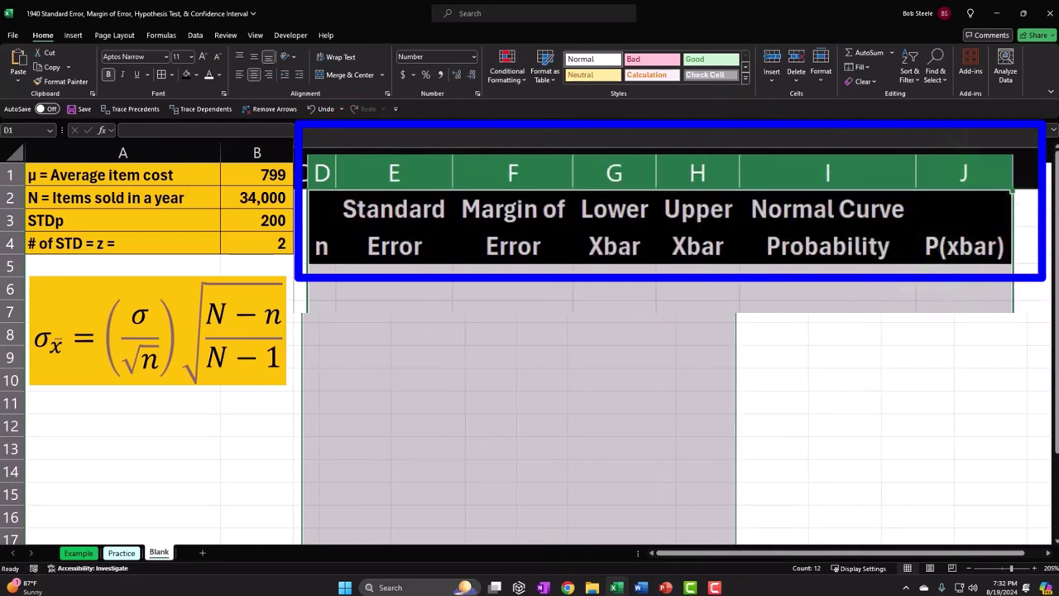
pyautogui.click(827, 288)
pyautogui.moveTo(331, 171); pyautogui.dragTo(387, 171)
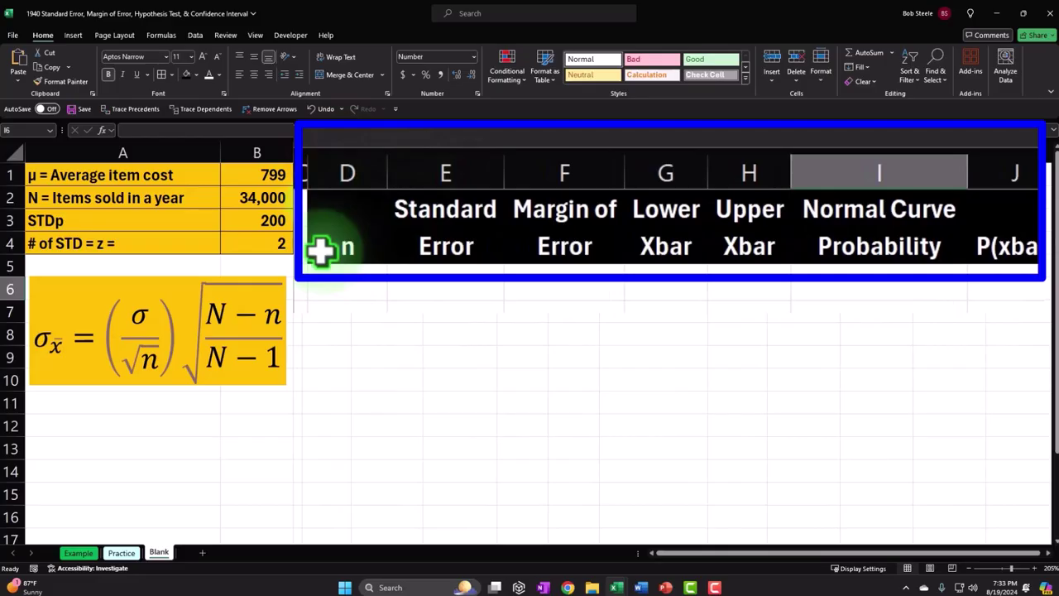
# Enter the sample sizes 25, 75, 250, 350 and 1,000 in D3:D7.
pyautogui.click(327, 291)
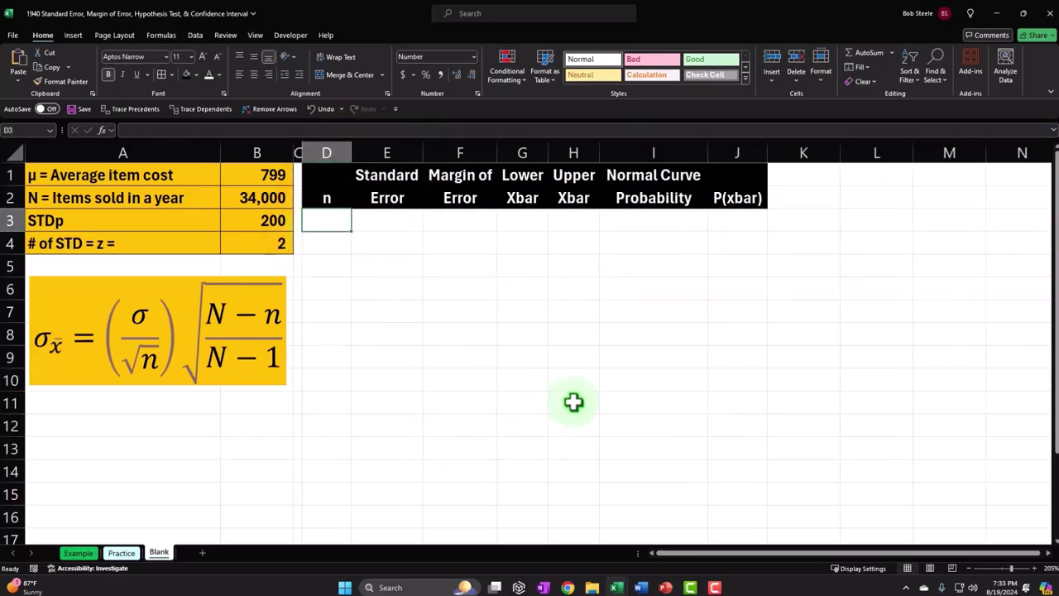
pyautogui.write('25')
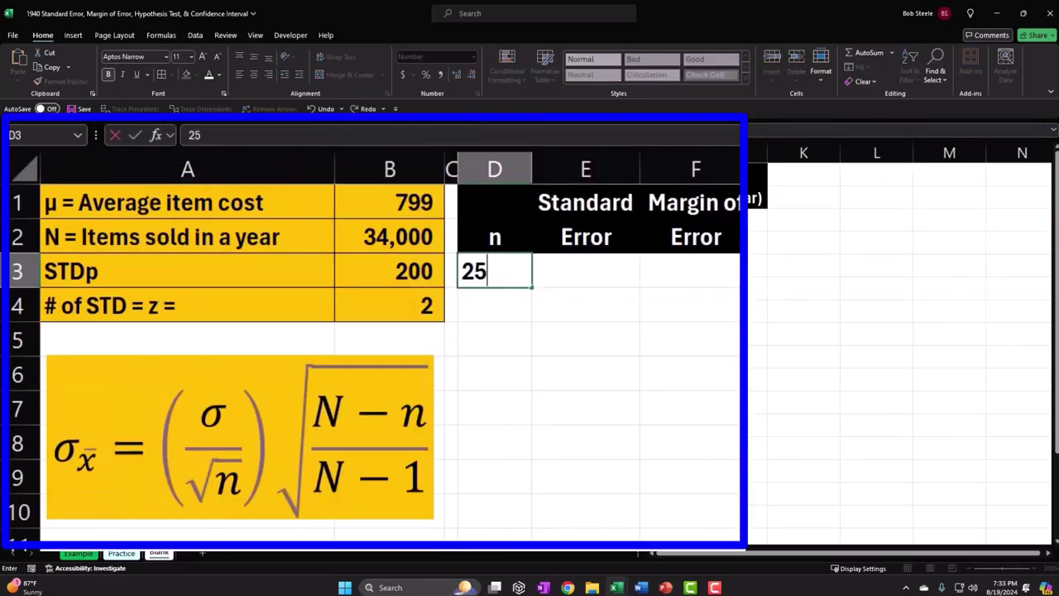
pyautogui.press('Return')
pyautogui.write('75')
pyautogui.press('Return')
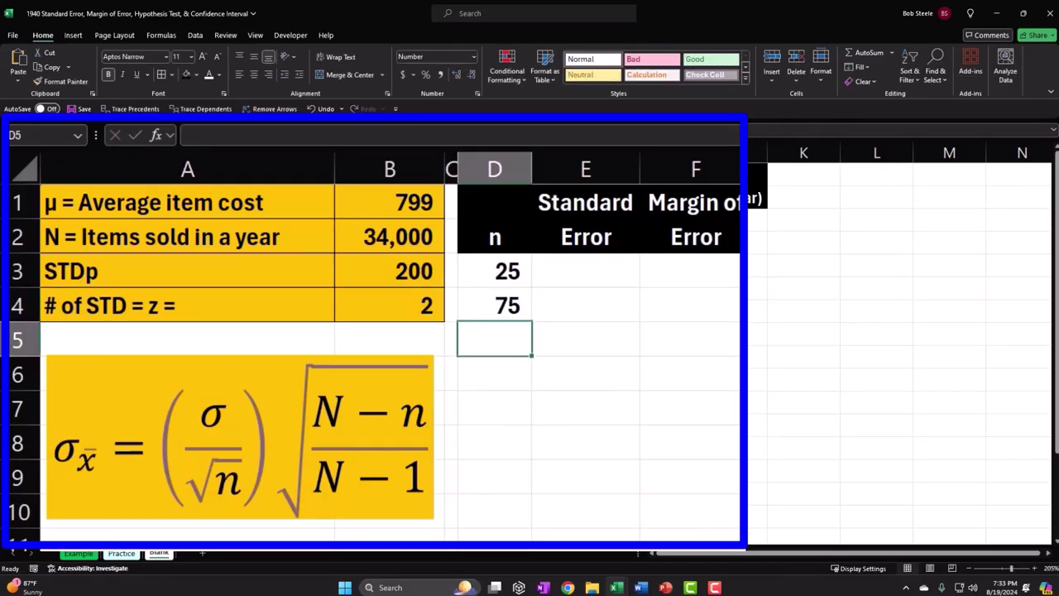
pyautogui.write('250')
pyautogui.press('Return')
pyautogui.write('350')
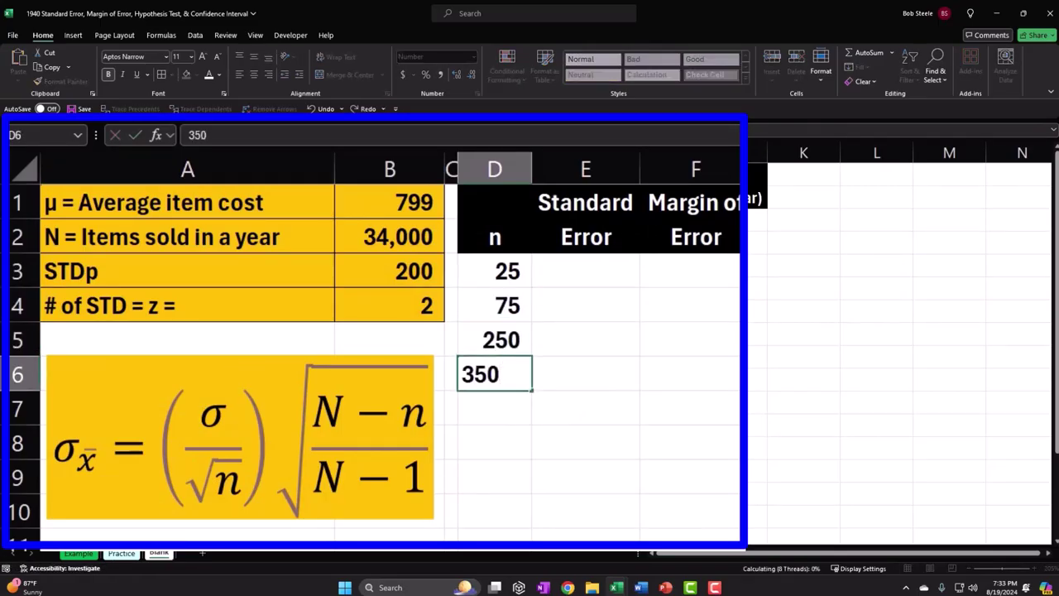
pyautogui.press('Return')
pyautogui.write('1,')
pyautogui.write('000')
pyautogui.press('Return')
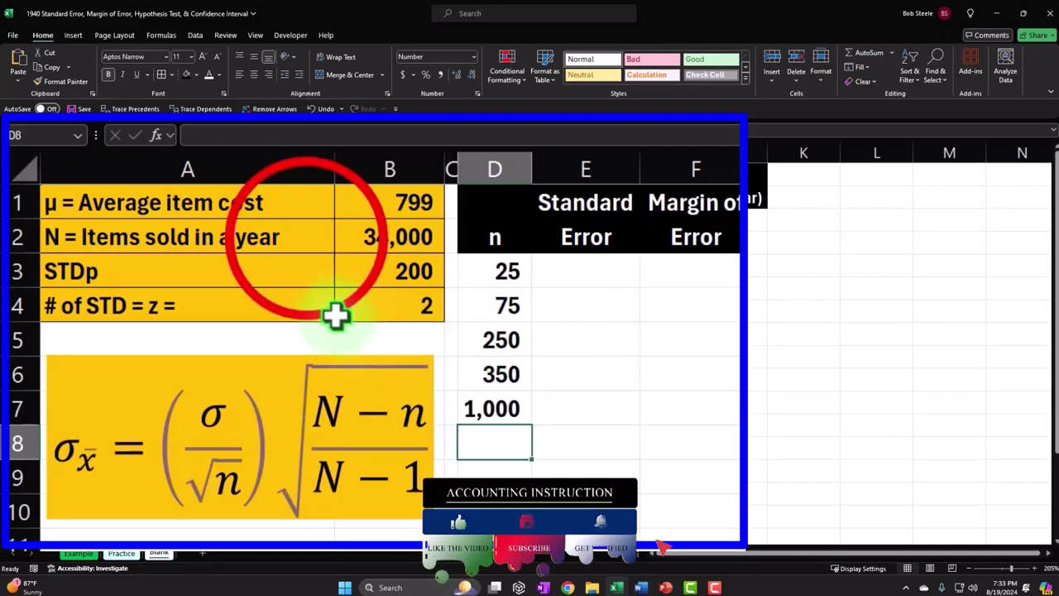
pyautogui.click(306, 237)
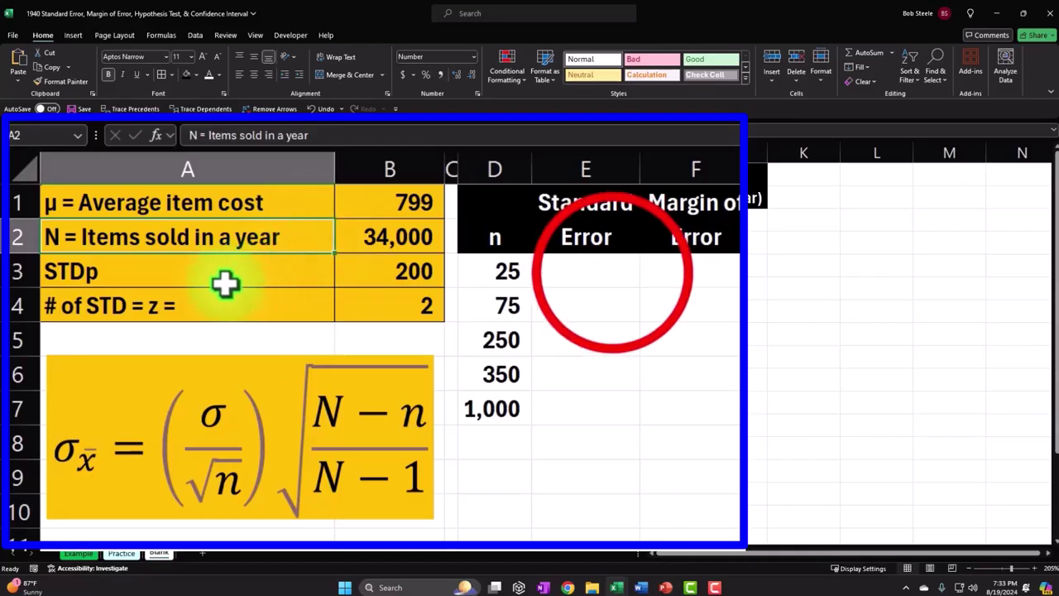
pyautogui.click(610, 272)
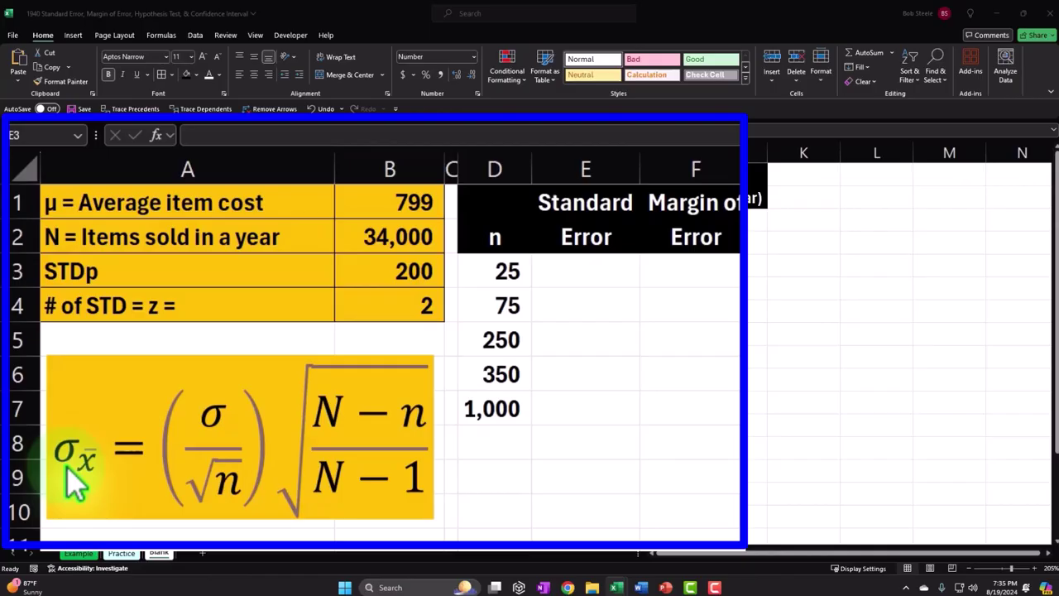
pyautogui.click(496, 273)
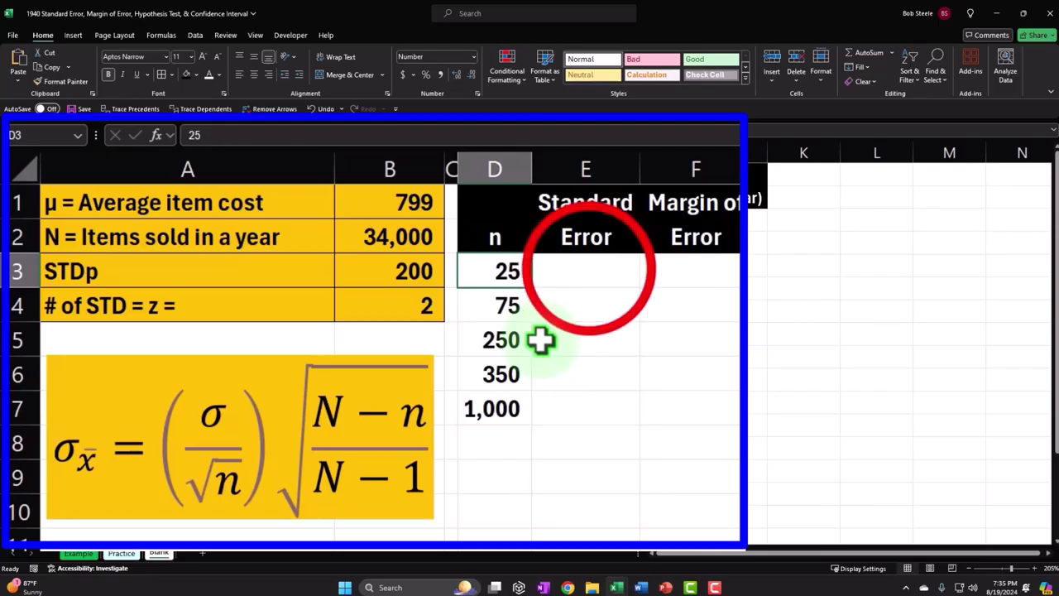
pyautogui.click(586, 273)
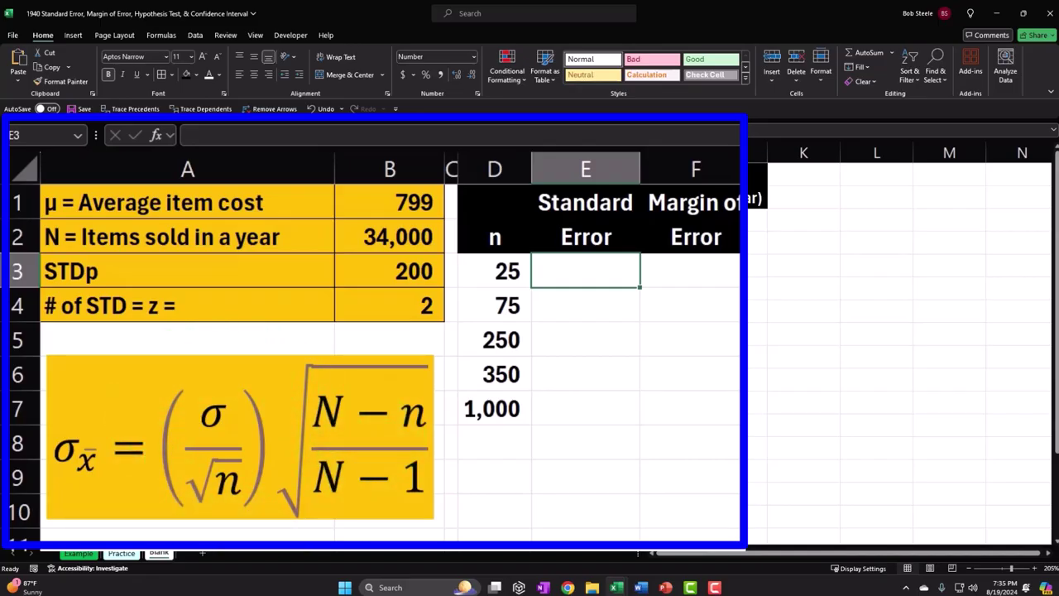
# Enter =$B$3/SQRT(D3) in E3 and fill it down to E7.
pyautogui.write('=')
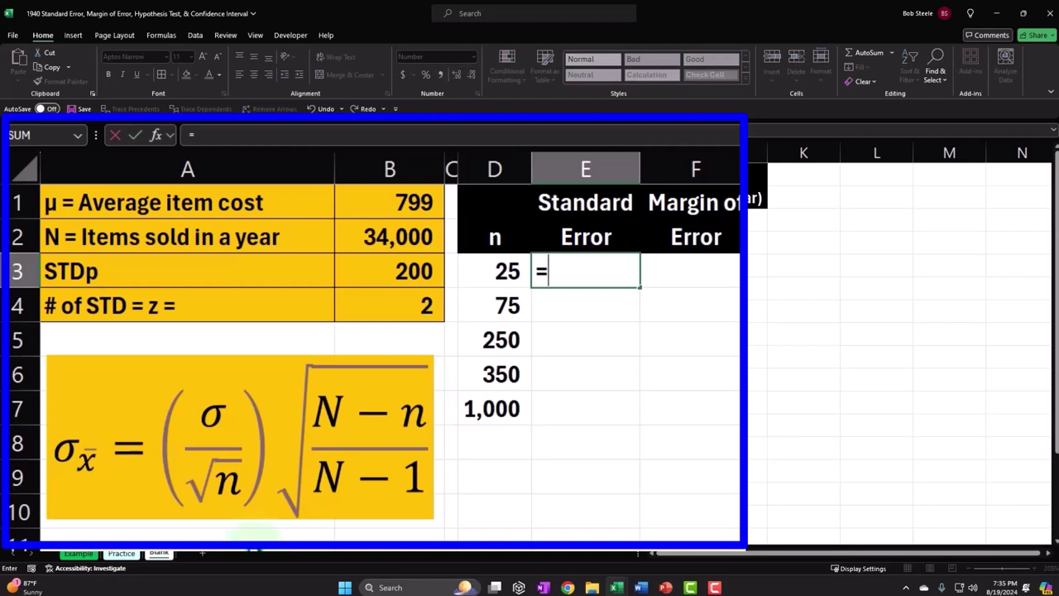
pyautogui.click(363, 265)
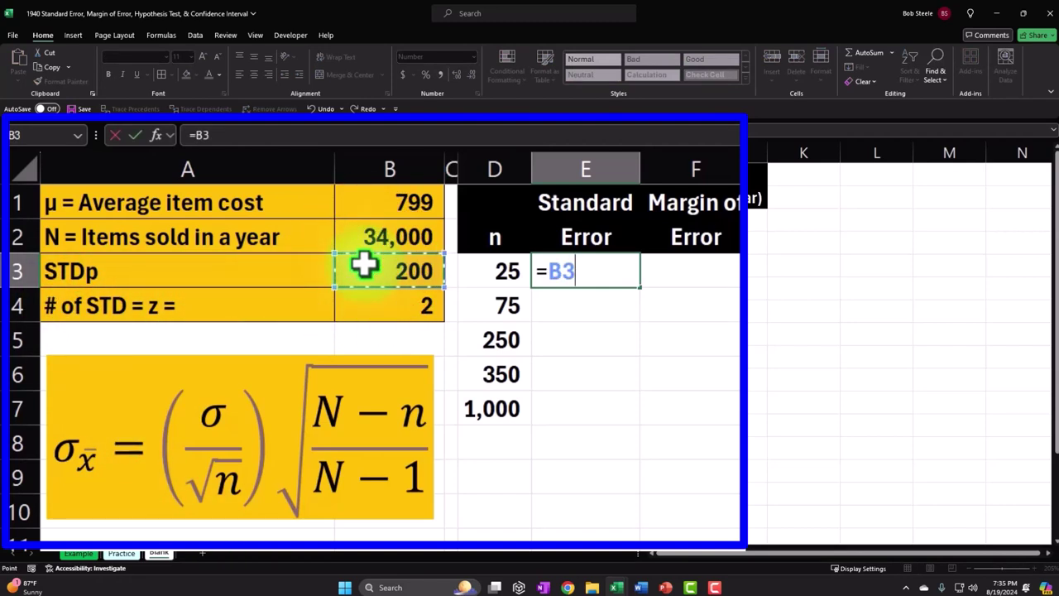
pyautogui.press('F4')
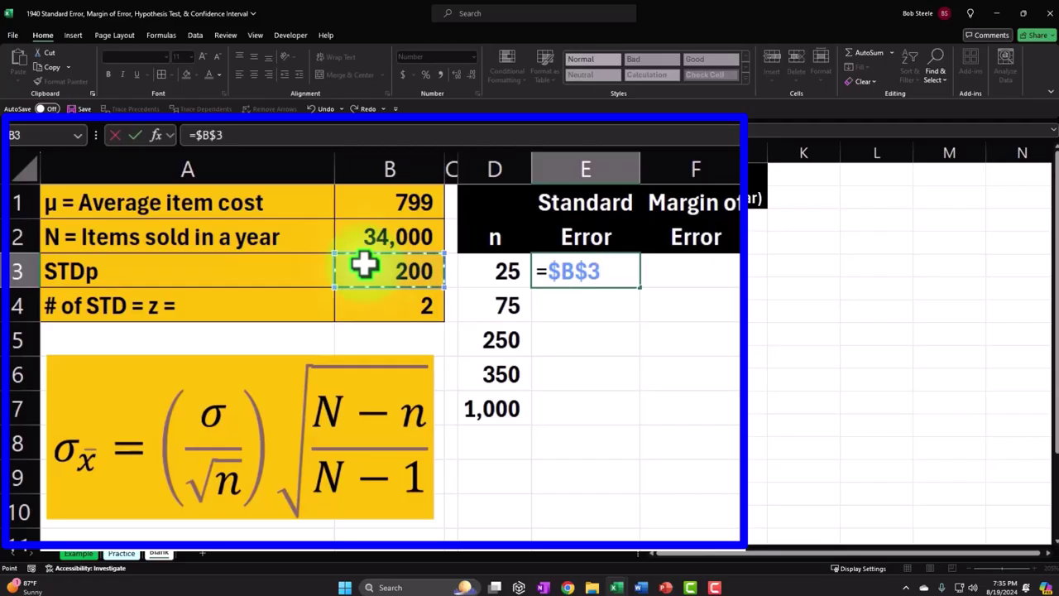
pyautogui.write('/')
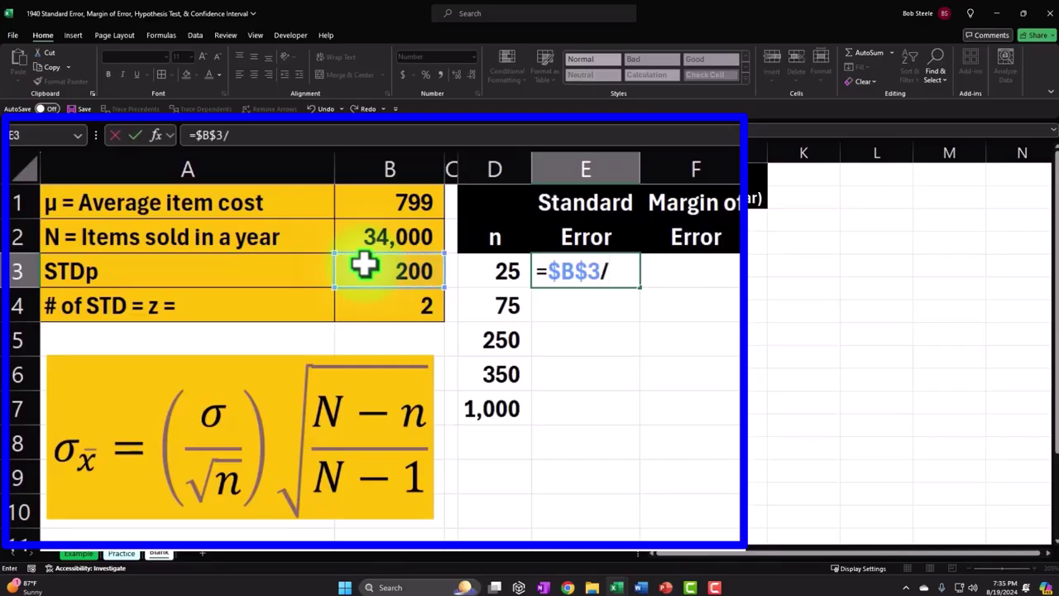
pyautogui.write('sq')
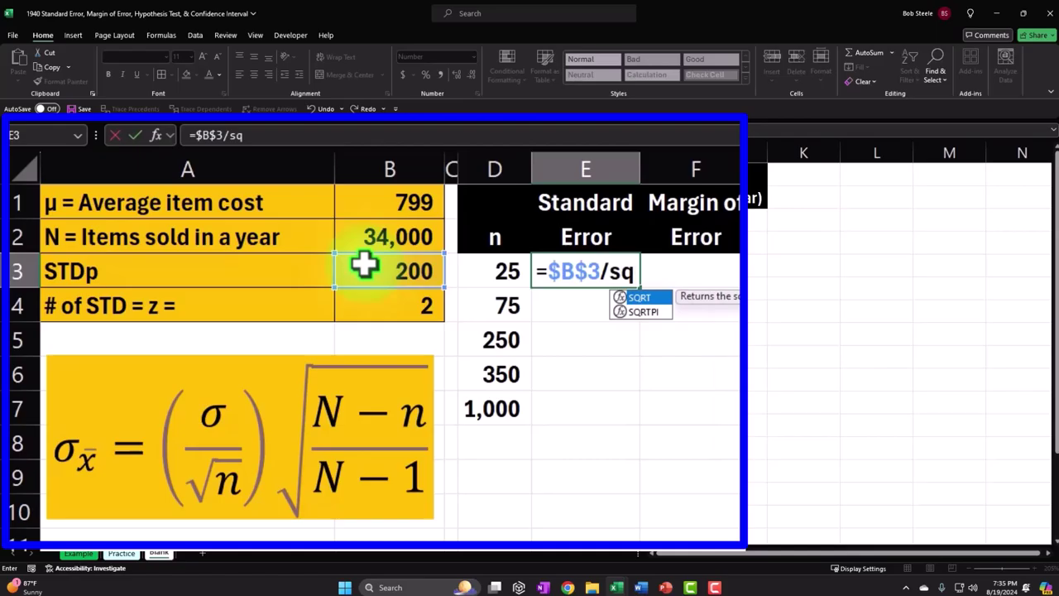
pyautogui.press('Tab')
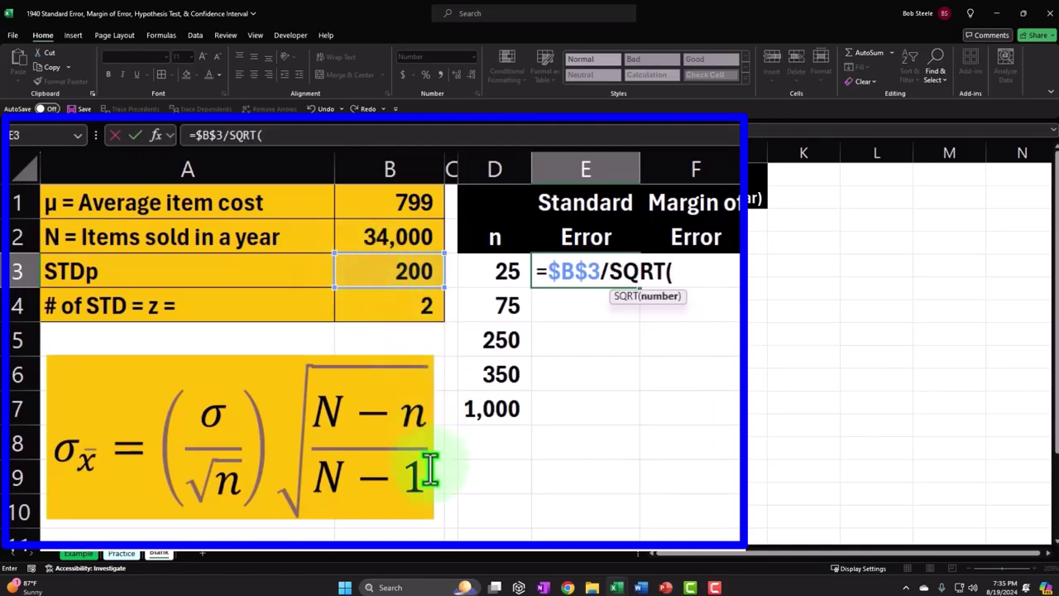
pyautogui.click(505, 271)
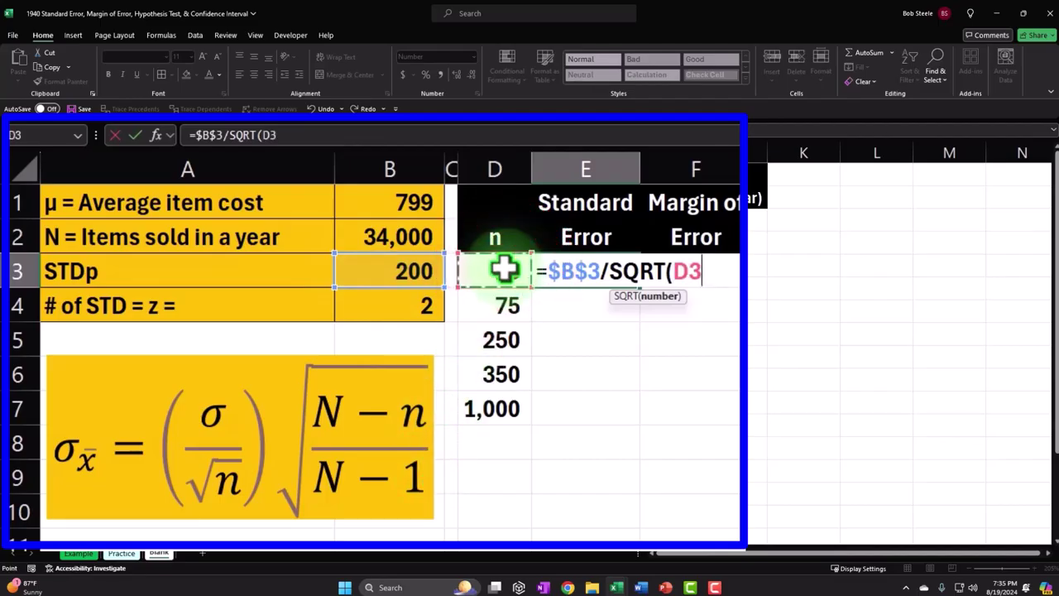
pyautogui.write(')')
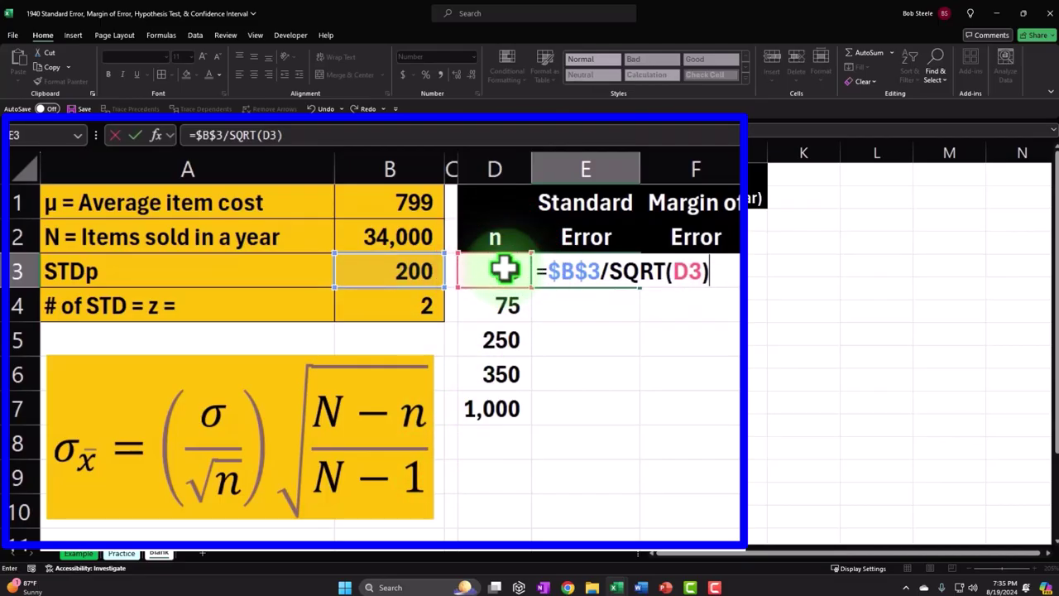
pyautogui.press('Return')
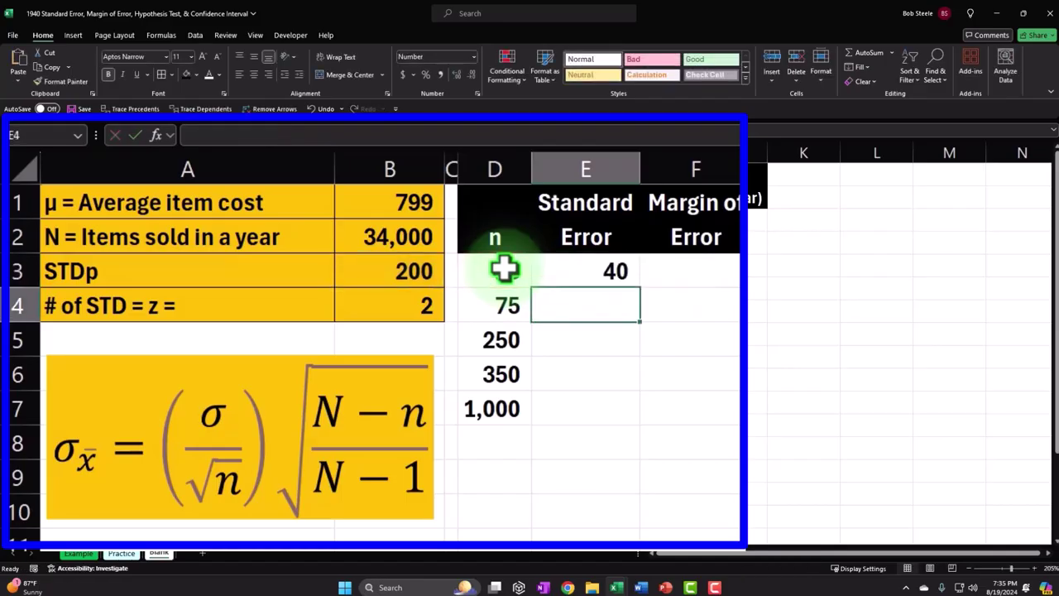
pyautogui.click(579, 271)
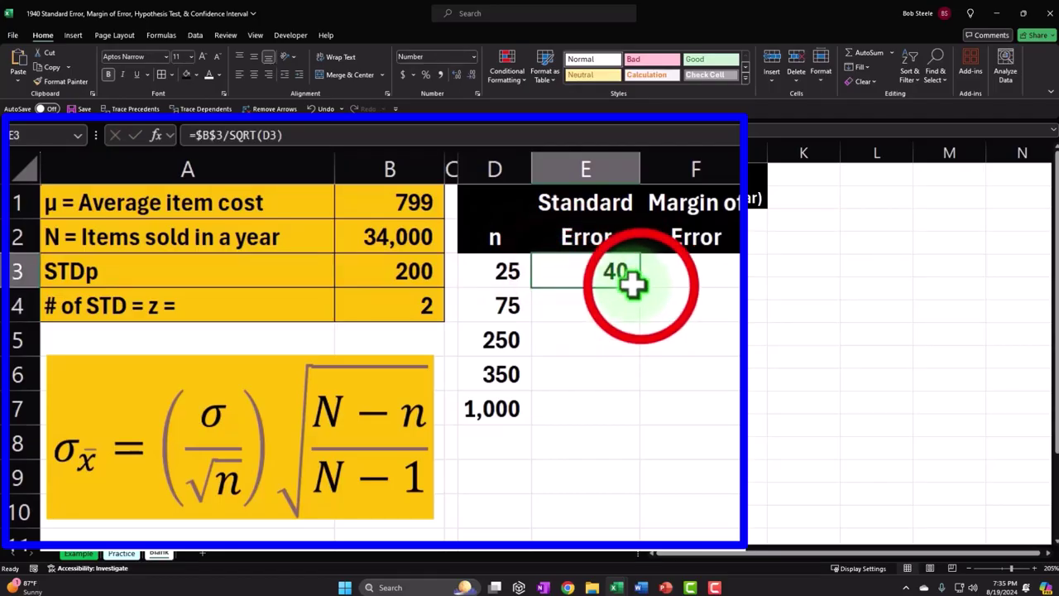
pyautogui.moveTo(643, 287); pyautogui.dragTo(634, 421)
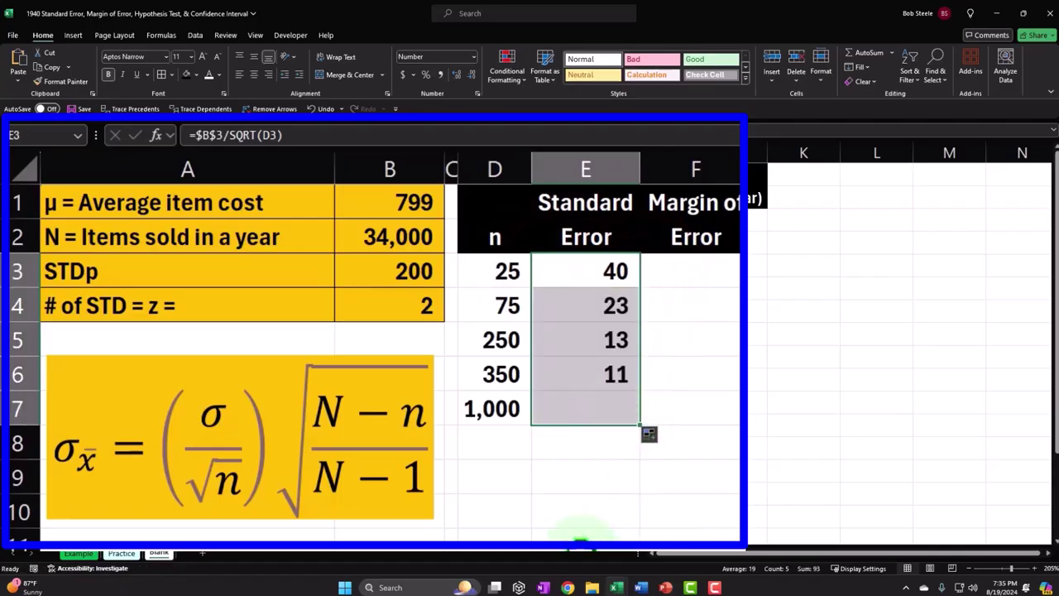
pyautogui.click(570, 277)
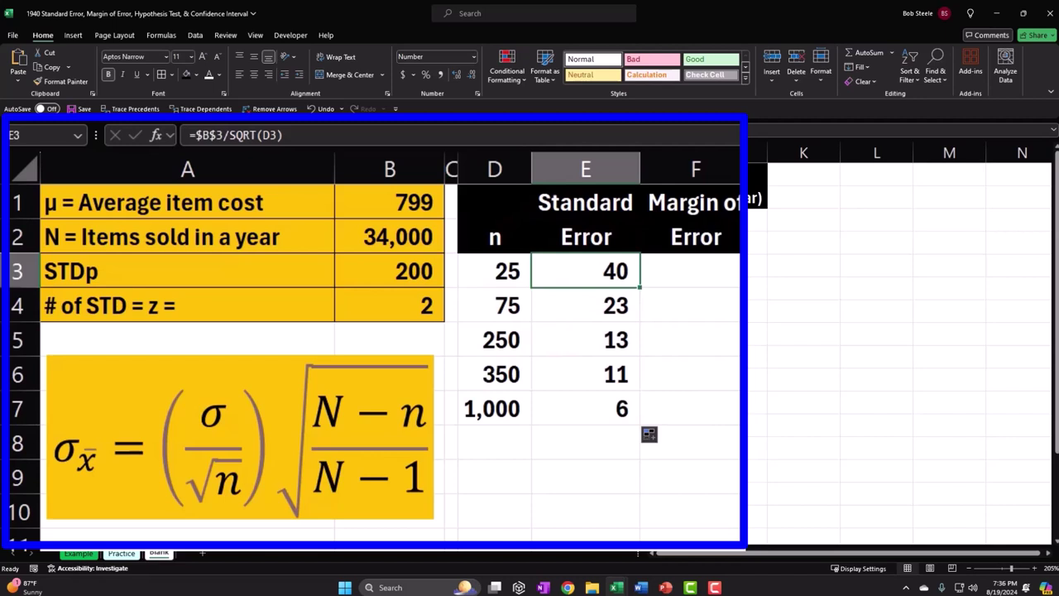
pyautogui.press('Down')
pyautogui.press('Down')
pyautogui.press('Down')
pyautogui.press('Down')
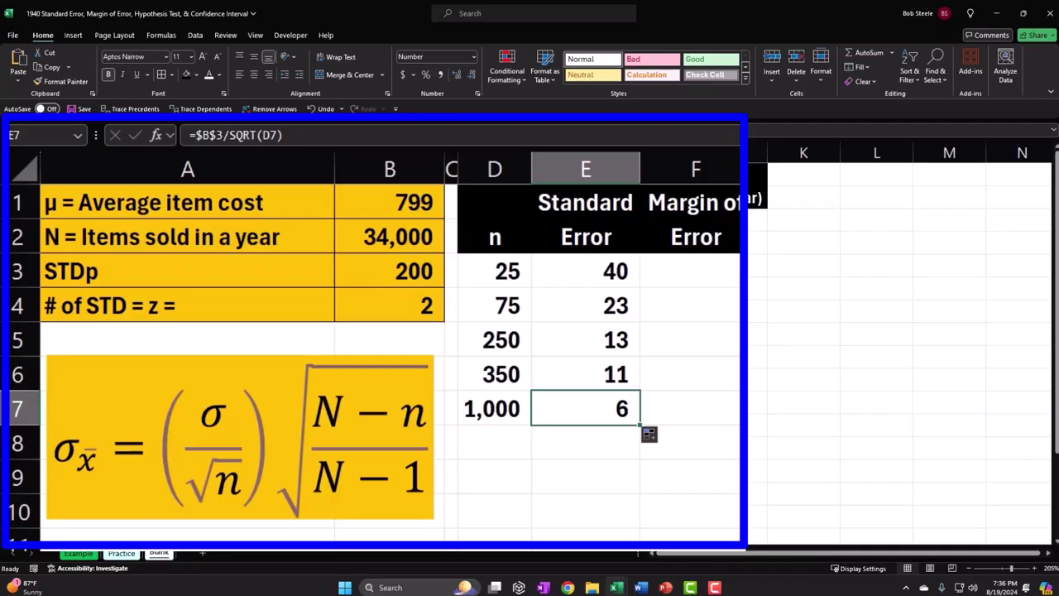
pyautogui.click(519, 266)
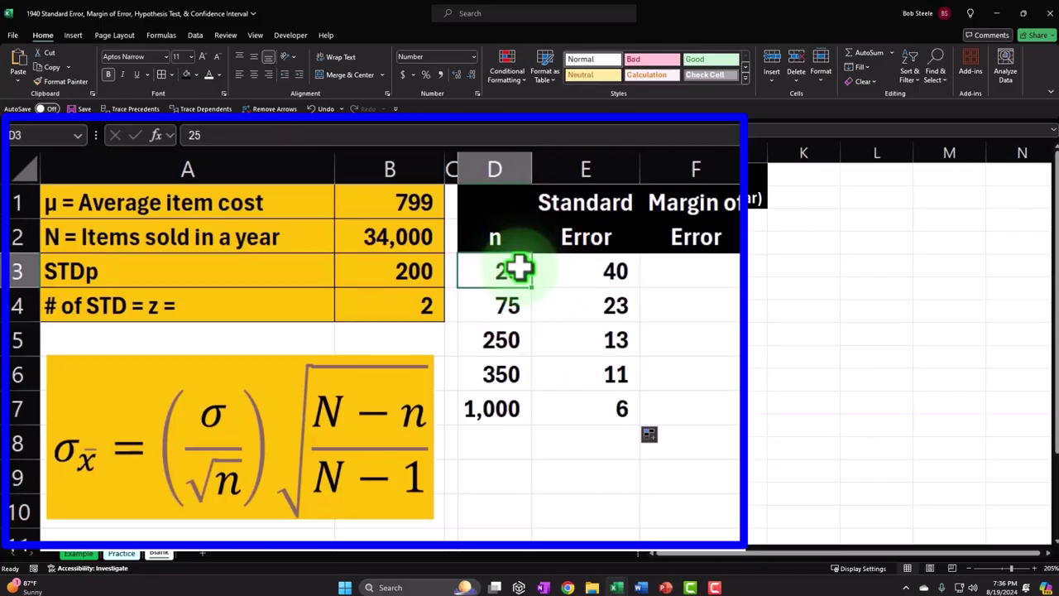
pyautogui.click(574, 272)
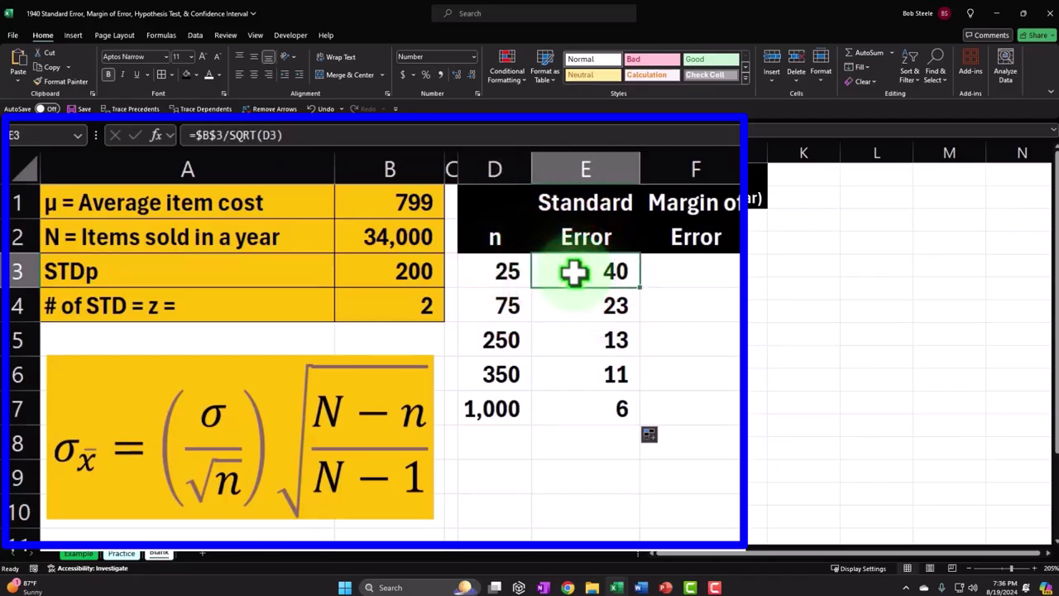
pyautogui.press('Down')
pyautogui.press('Down')
pyautogui.press('Down')
pyautogui.press('Down')
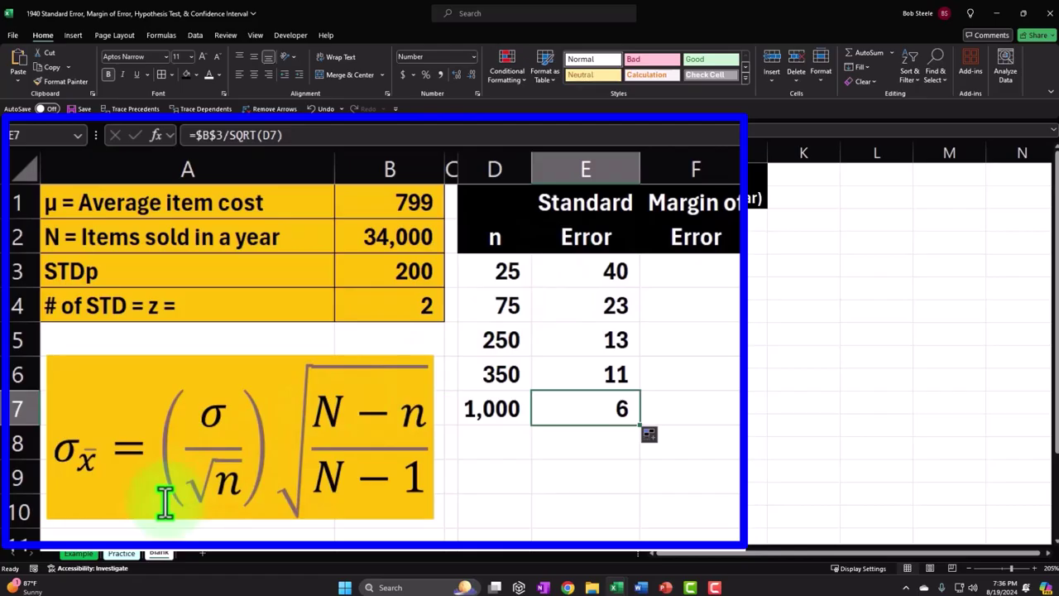
pyautogui.click(508, 273)
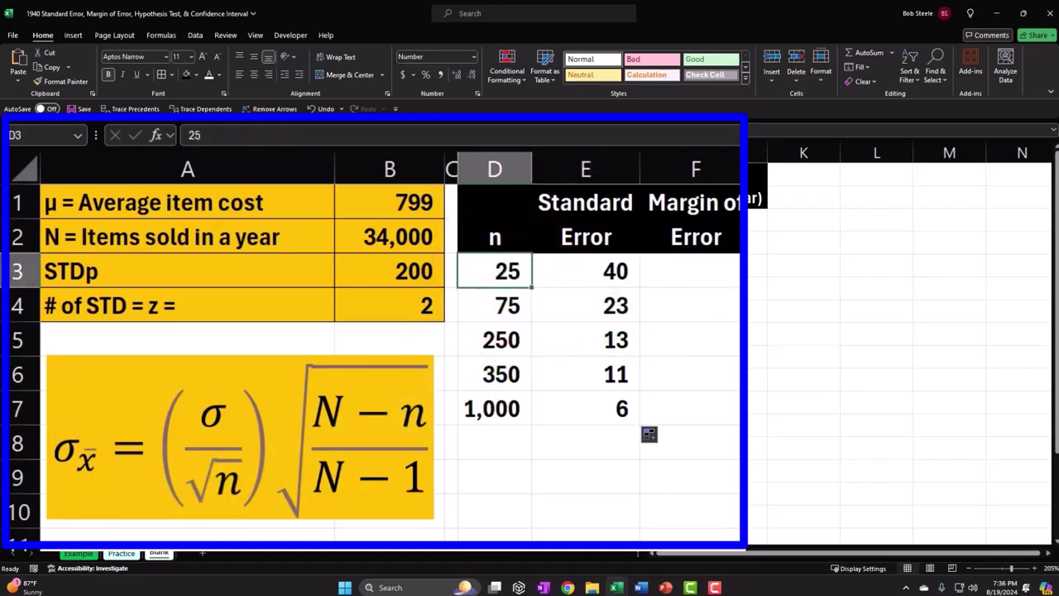
pyautogui.click(495, 306)
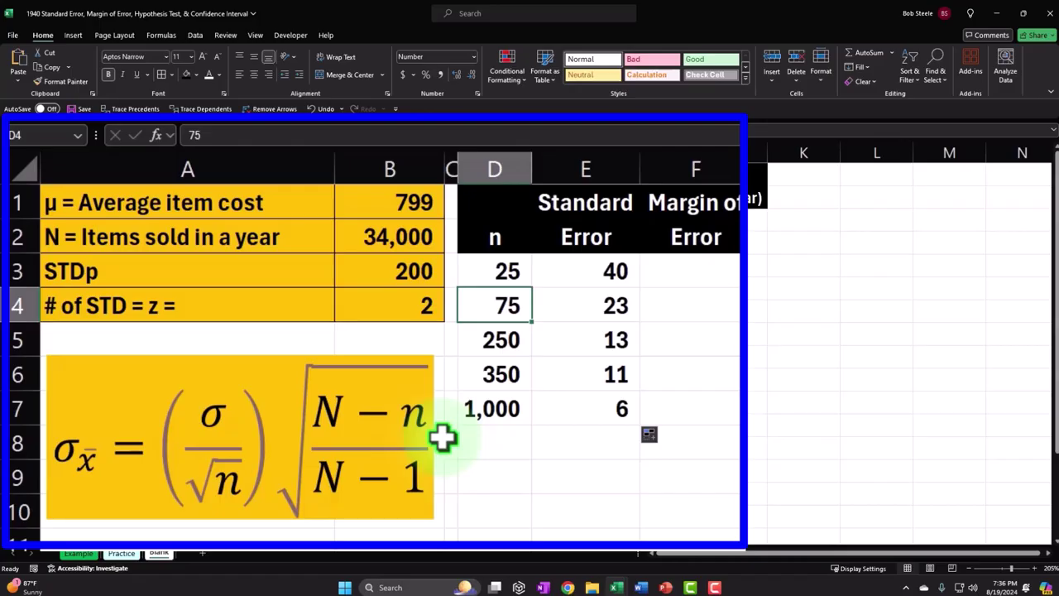
pyautogui.press('Down')
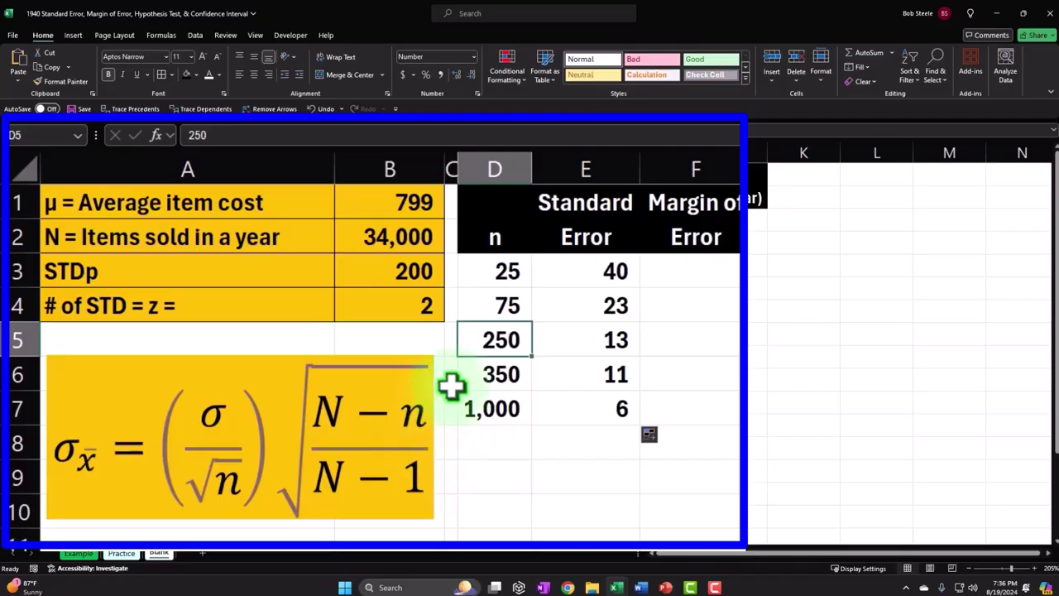
pyautogui.press('Left')
pyautogui.press('Up')
pyautogui.press('Up')
pyautogui.press('Up')
pyautogui.press('Left')
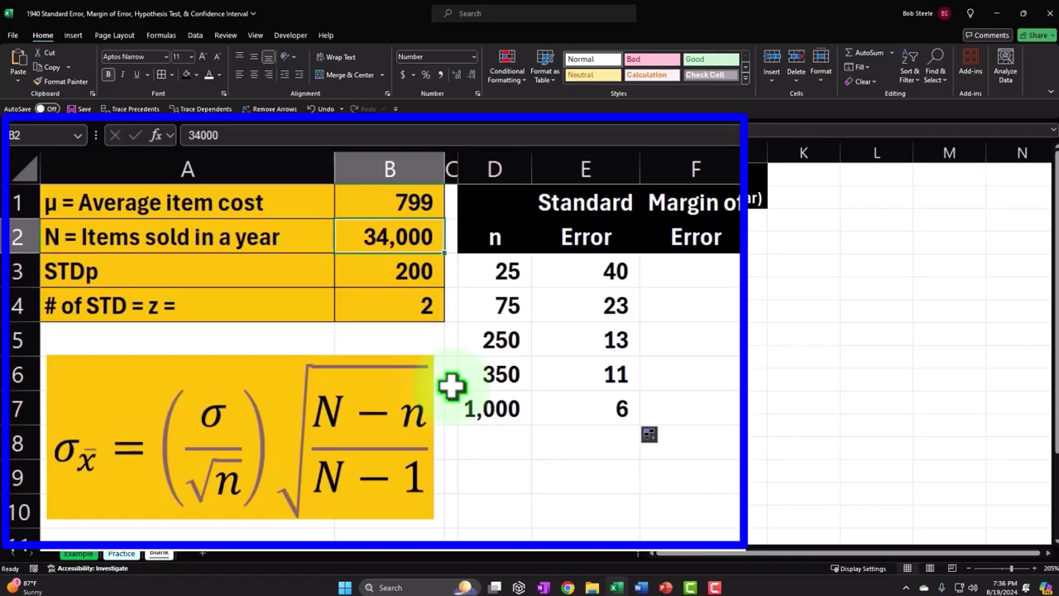
pyautogui.press('Down')
pyautogui.press('Down')
pyautogui.press('Down')
pyautogui.press('Right')
pyautogui.press('Right')
pyautogui.press('Right')
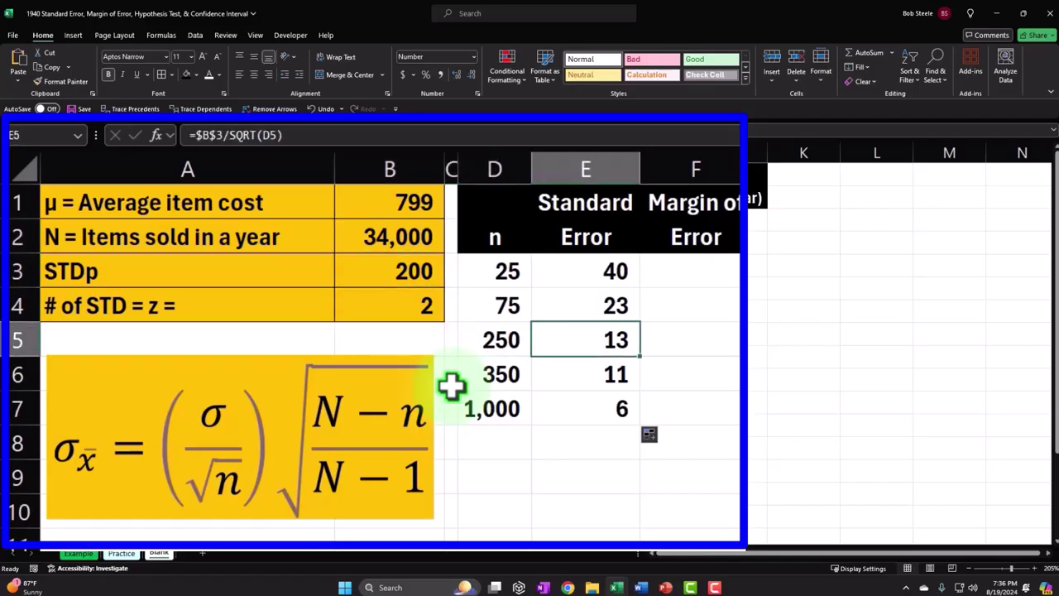
pyautogui.press('Right')
pyautogui.press('Up')
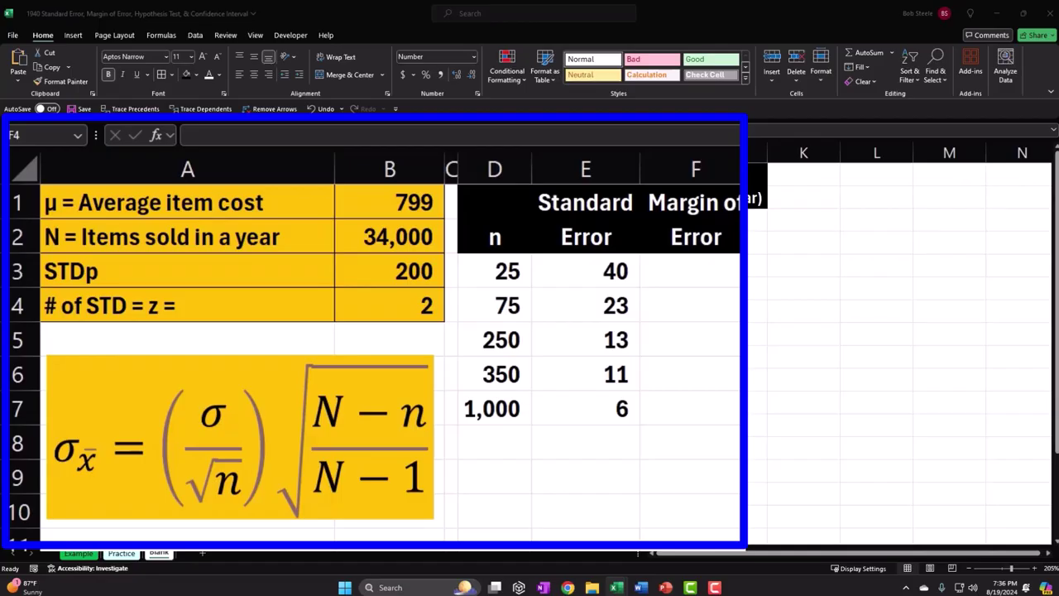
pyautogui.click(434, 316)
pyautogui.click(436, 315)
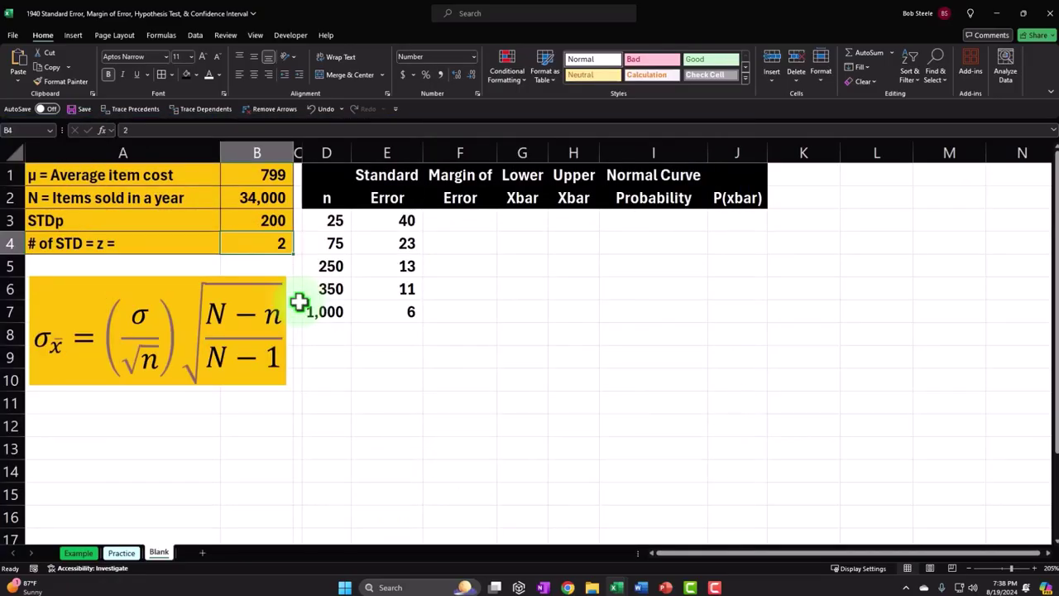
pyautogui.click(79, 551)
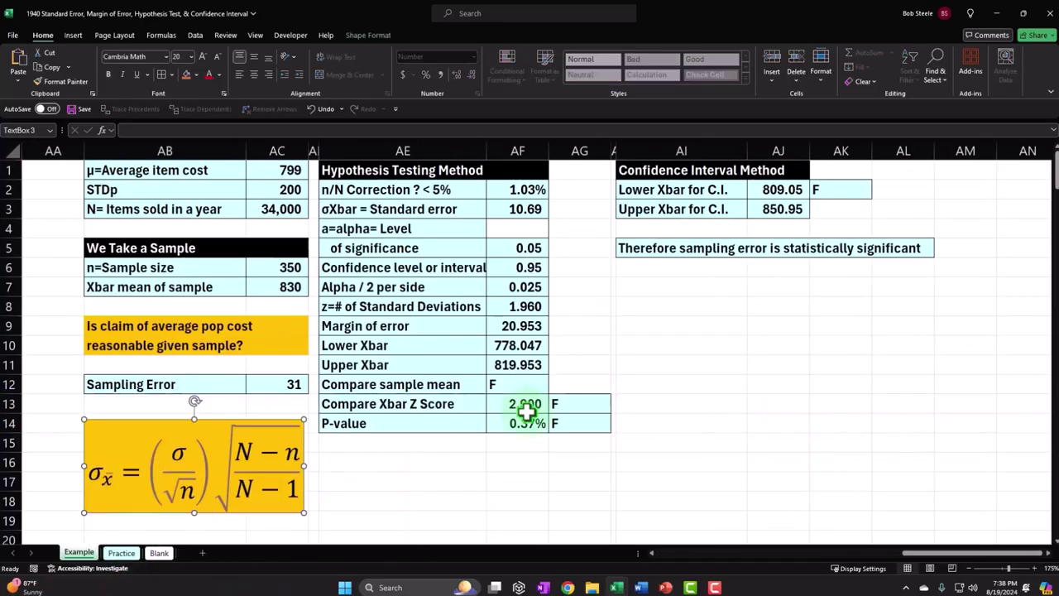
pyautogui.moveTo(939, 556); pyautogui.dragTo(825, 583)
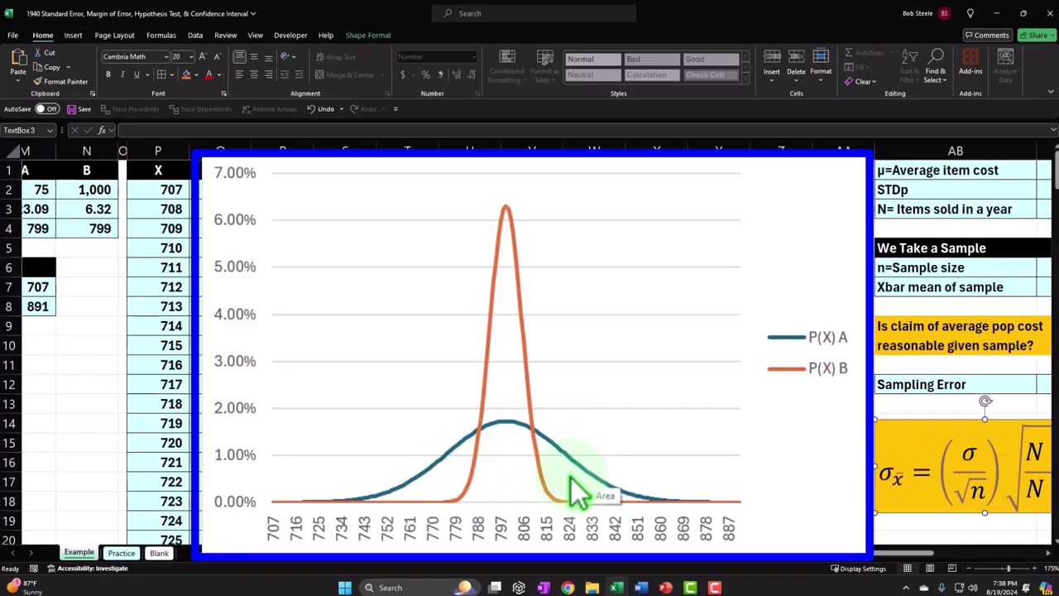
pyautogui.click(160, 556)
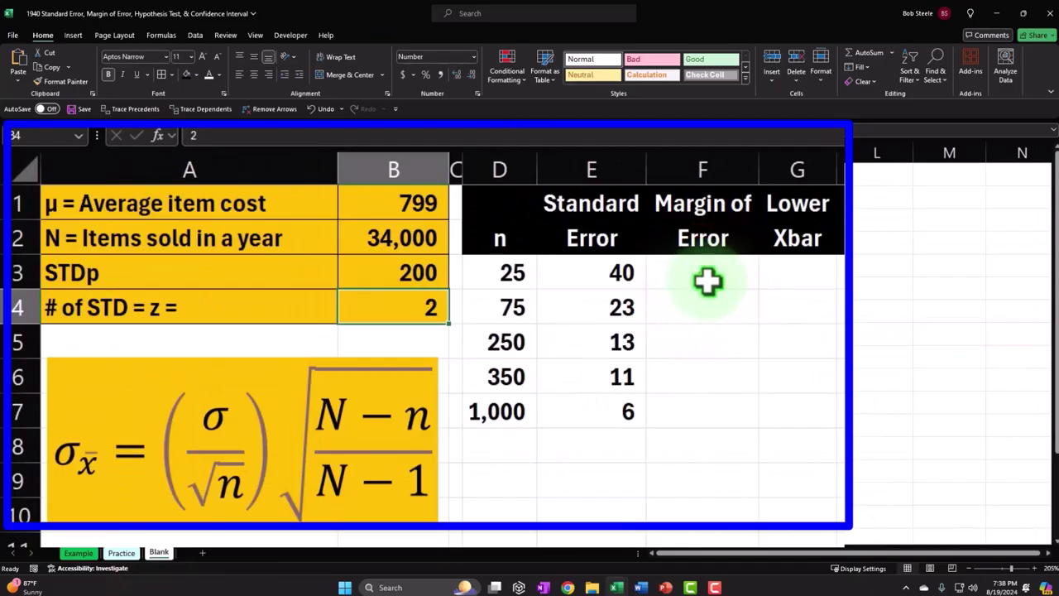
# Enter the margin of error formula =E3*$B$4 in F3.
pyautogui.click(707, 280)
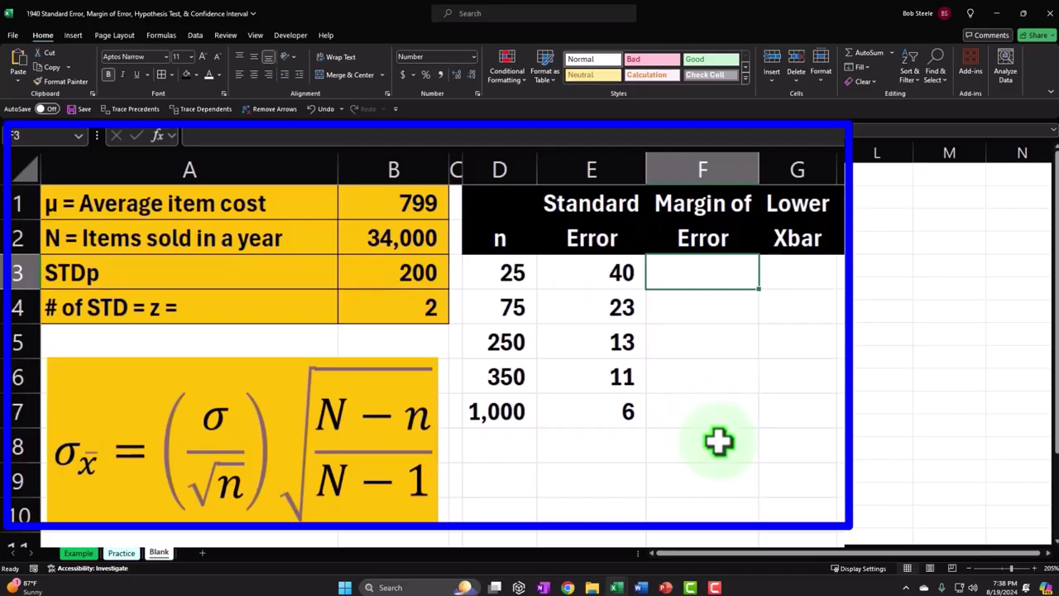
pyautogui.write('=')
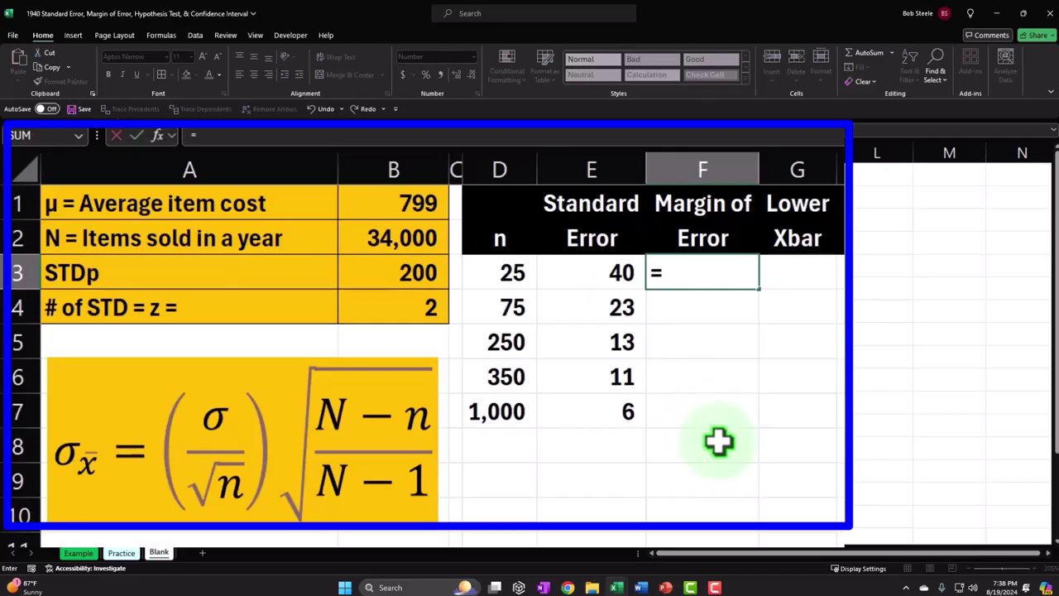
pyautogui.press('Left')
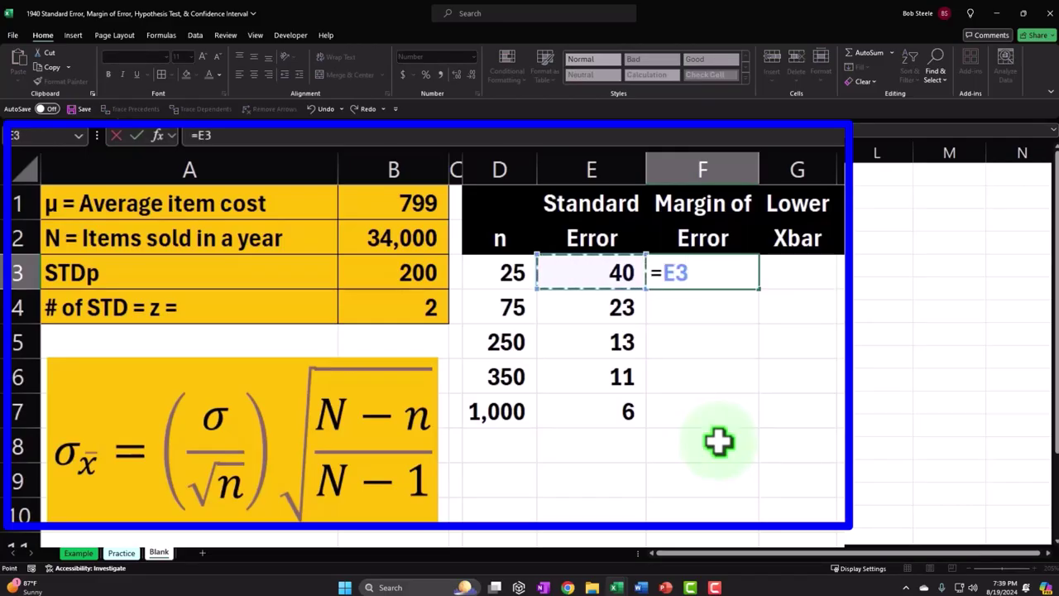
pyautogui.write('*')
pyautogui.press('Left')
pyautogui.press('Left')
pyautogui.press('Left')
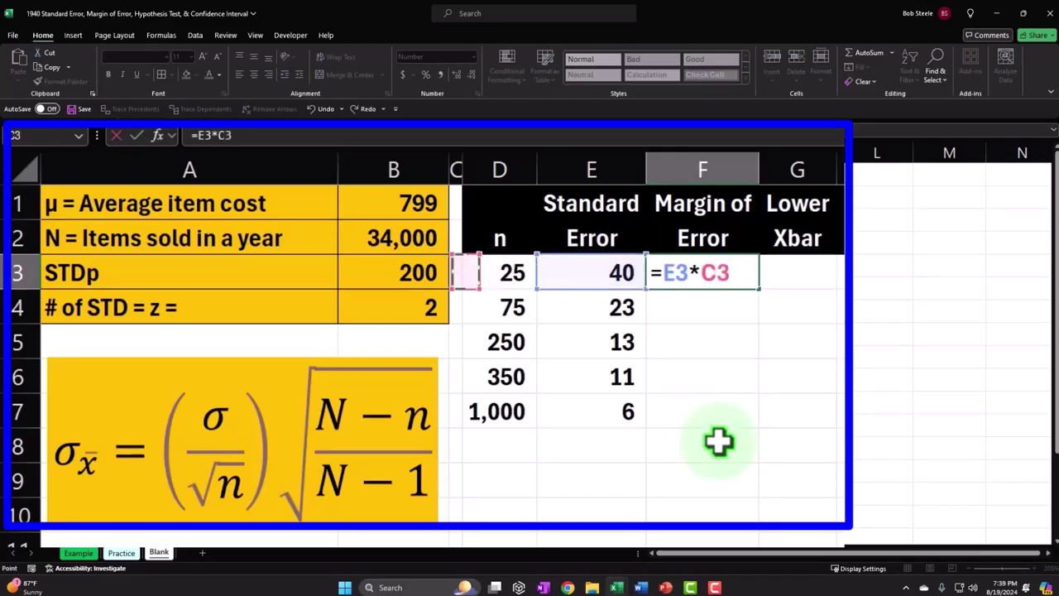
pyautogui.press('Left')
pyautogui.press('Down')
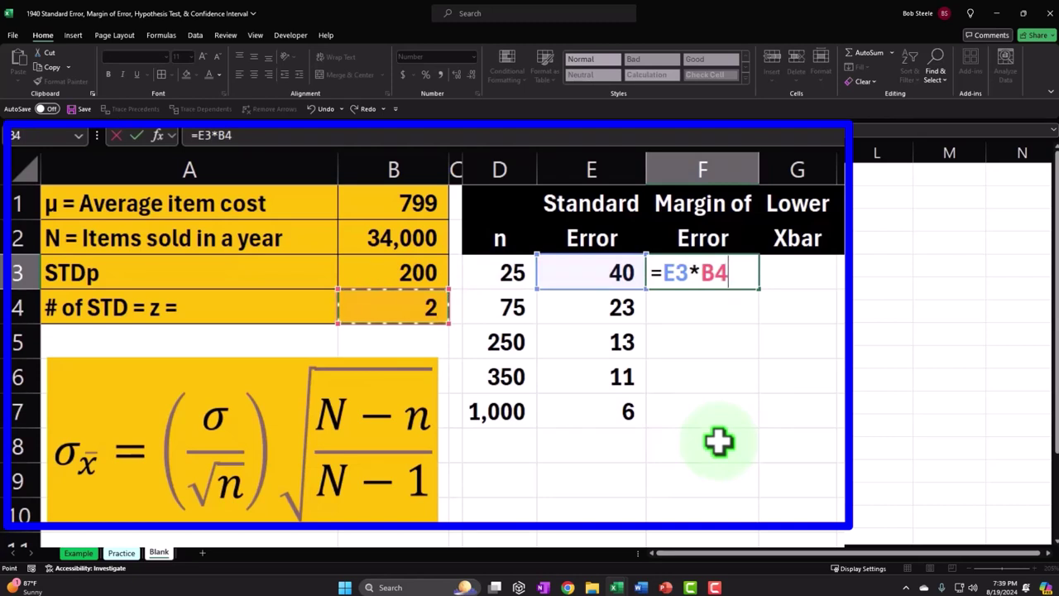
pyautogui.press('F4')
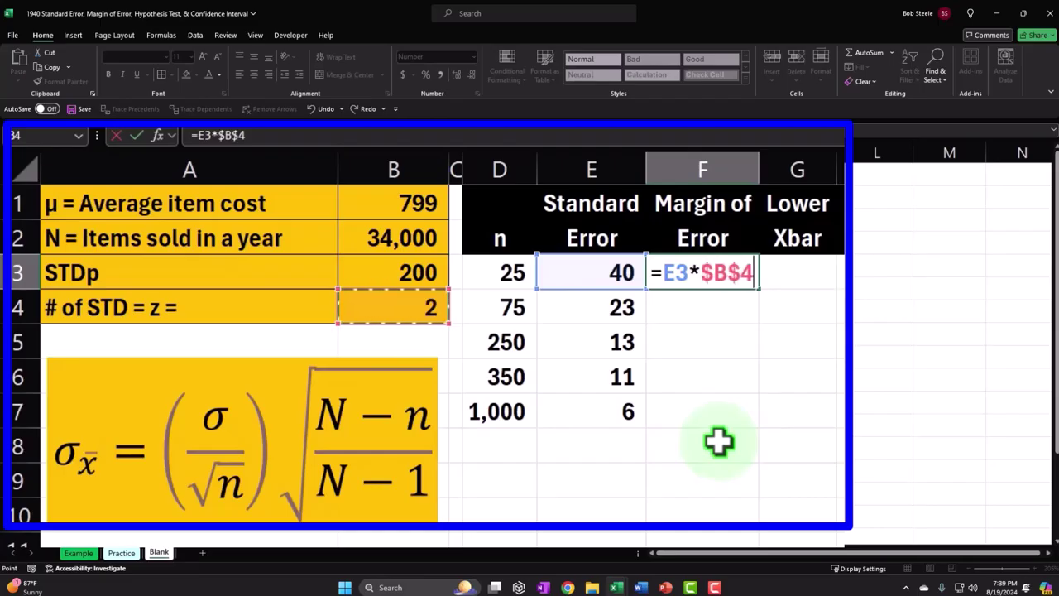
pyautogui.press('Return')
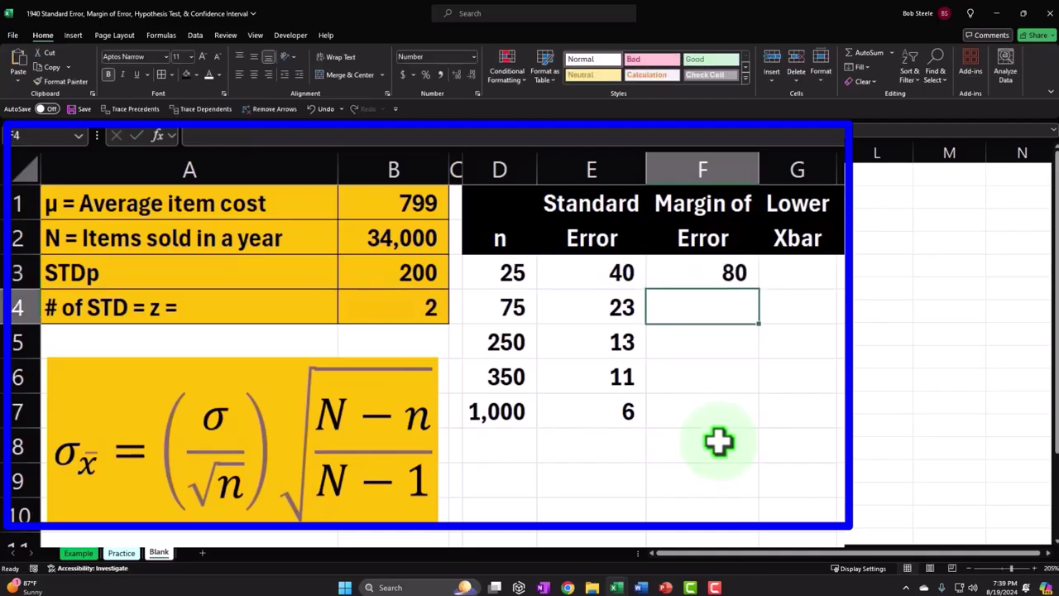
# Fill the margin of error formula down to F7 and check the row formulas.
pyautogui.click(496, 276)
pyautogui.press('Right')
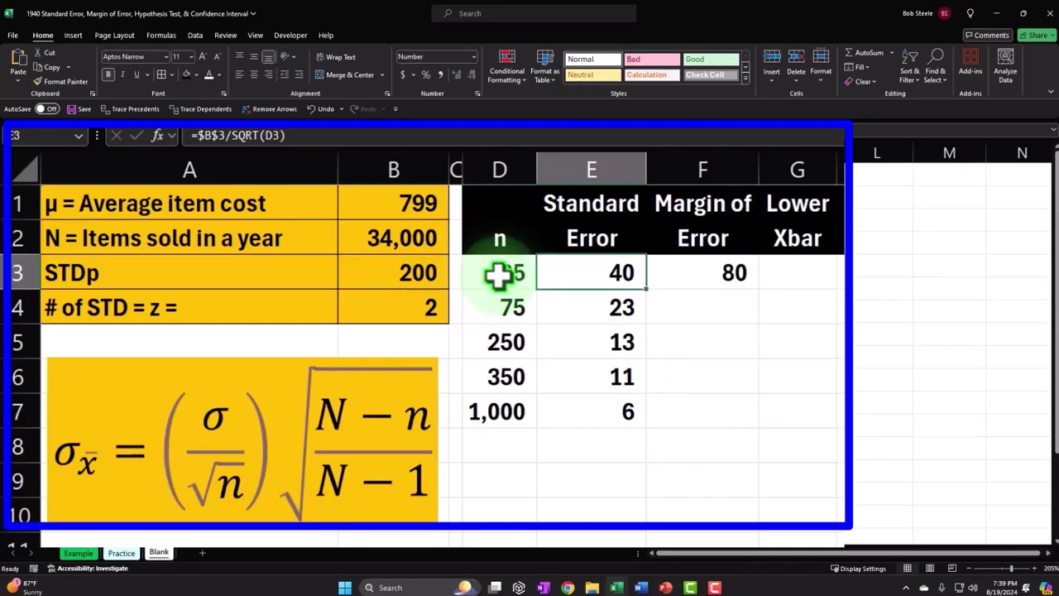
pyautogui.press('Right')
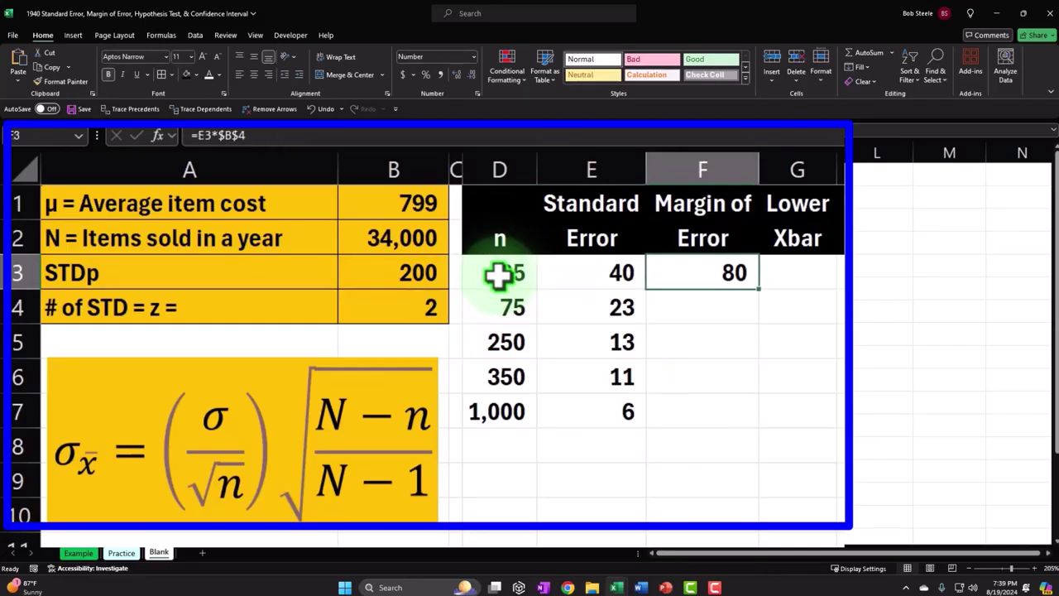
pyautogui.moveTo(754, 285); pyautogui.dragTo(758, 410)
pyautogui.click(513, 308)
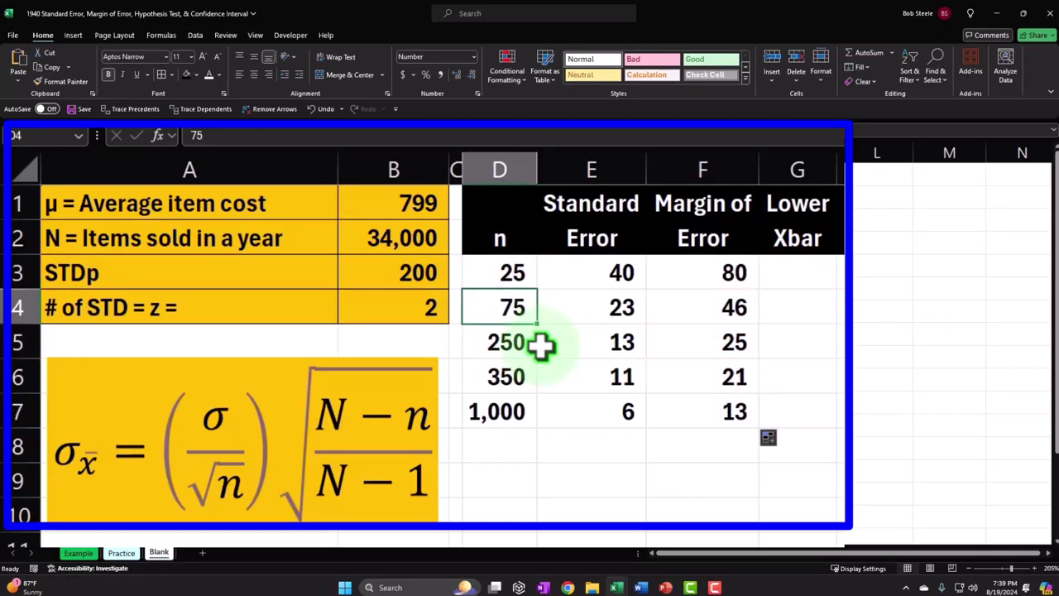
pyautogui.press('Right')
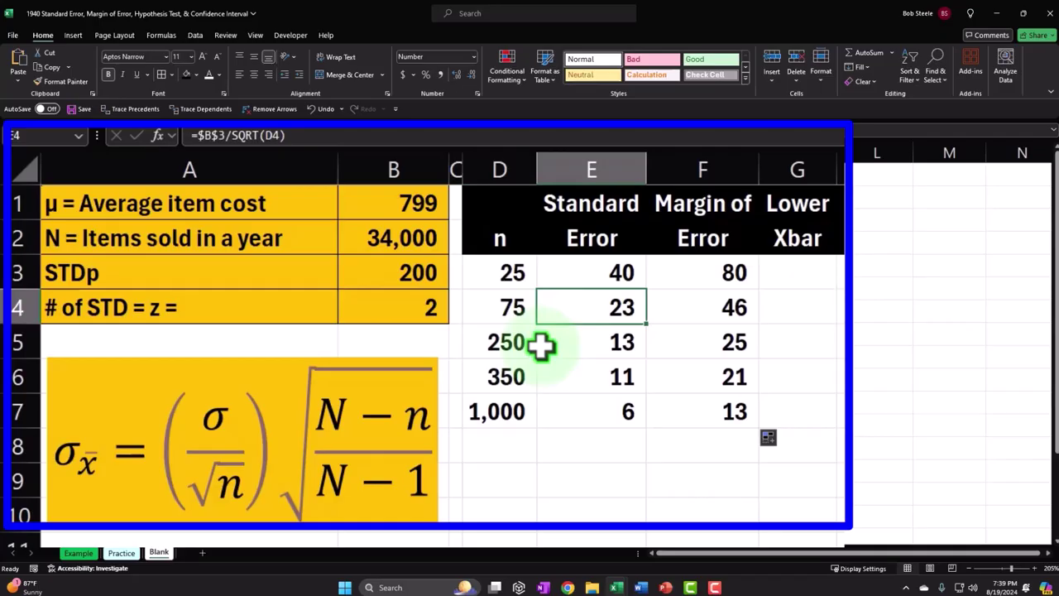
pyautogui.press('Right')
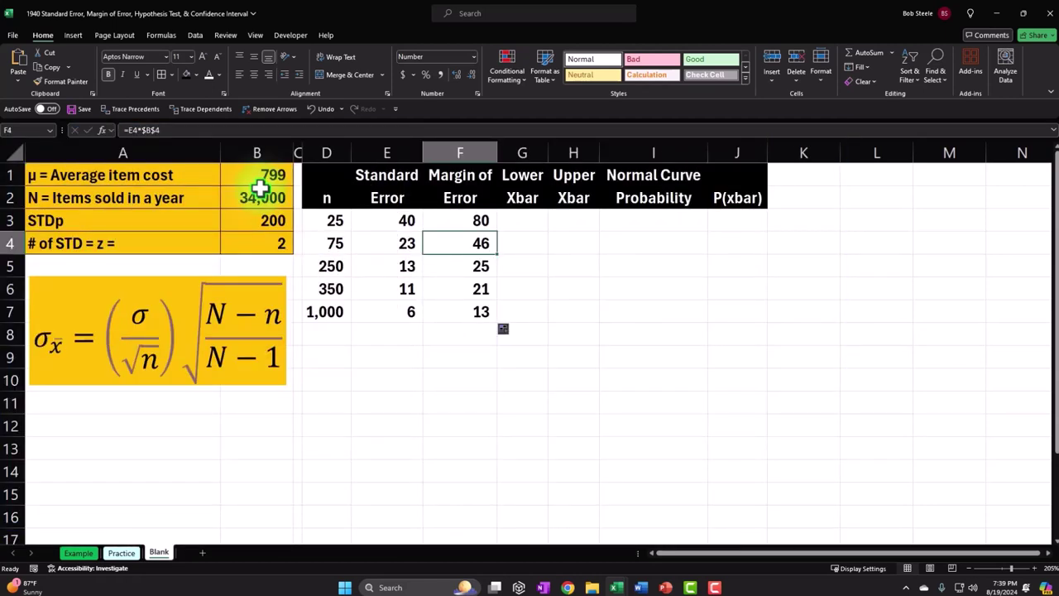
pyautogui.click(80, 552)
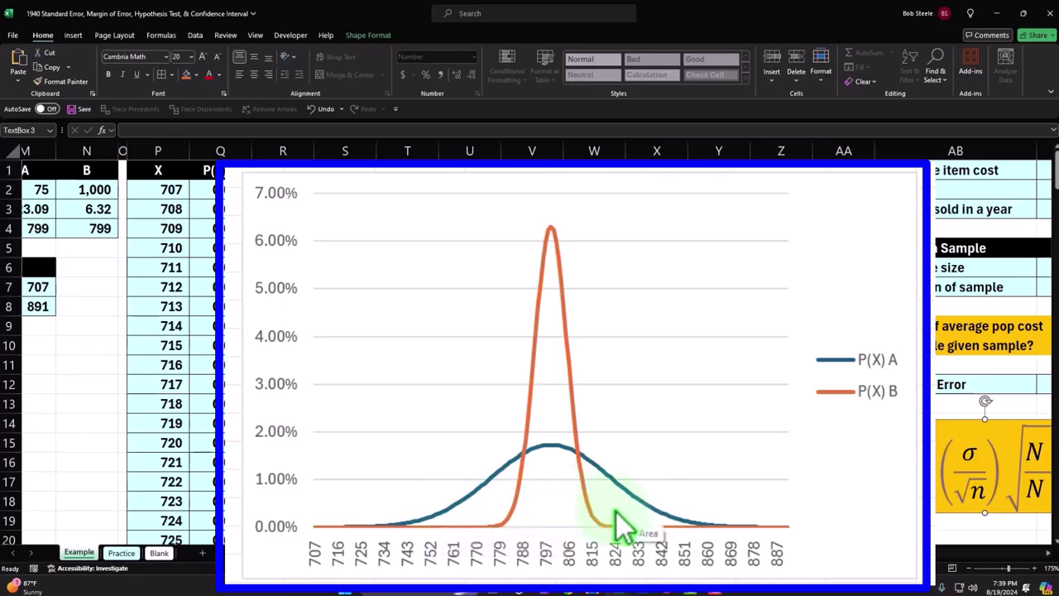
pyautogui.click(159, 552)
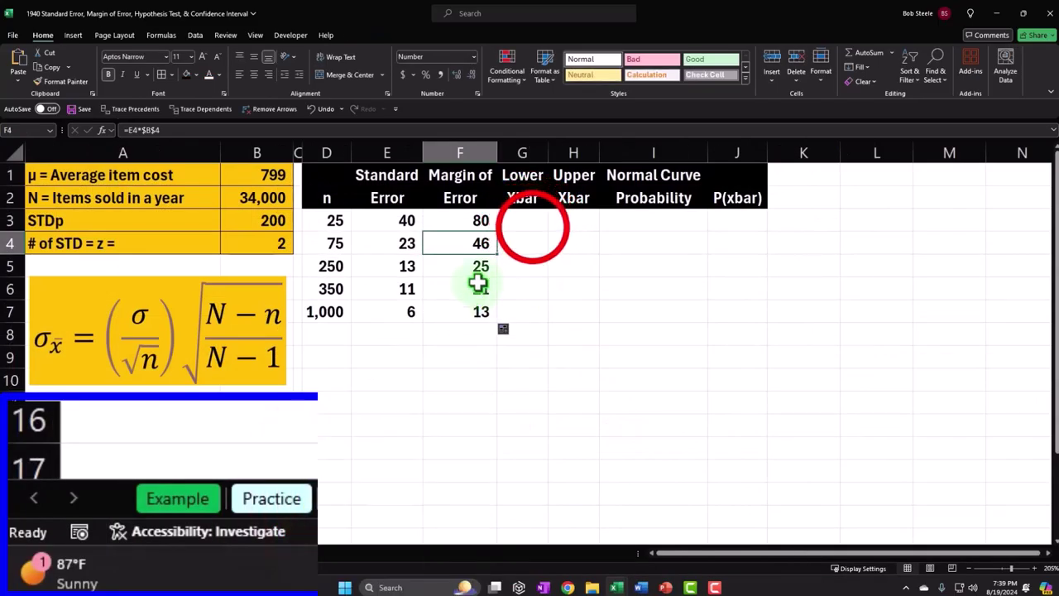
pyautogui.click(536, 228)
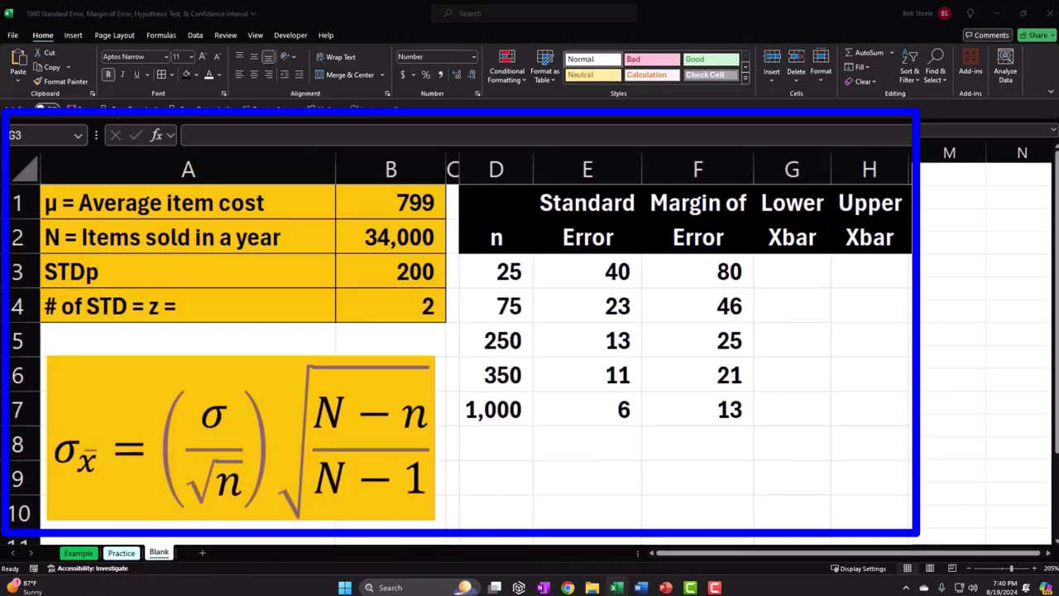
# Enter the Lower Xbar formula =$B$1-F3 in G3.
pyautogui.click(905, 449)
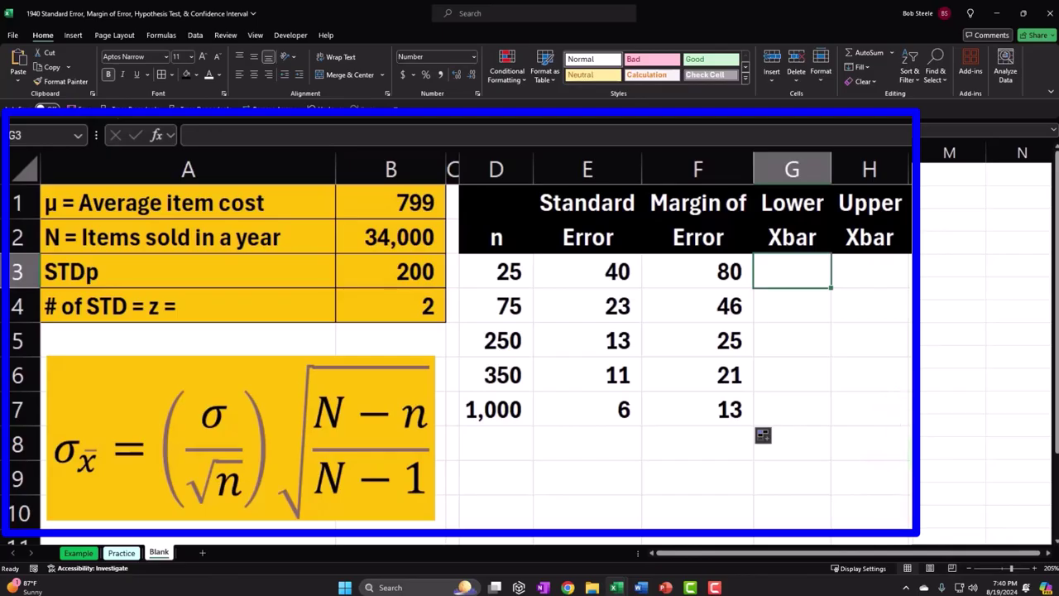
pyautogui.write('=')
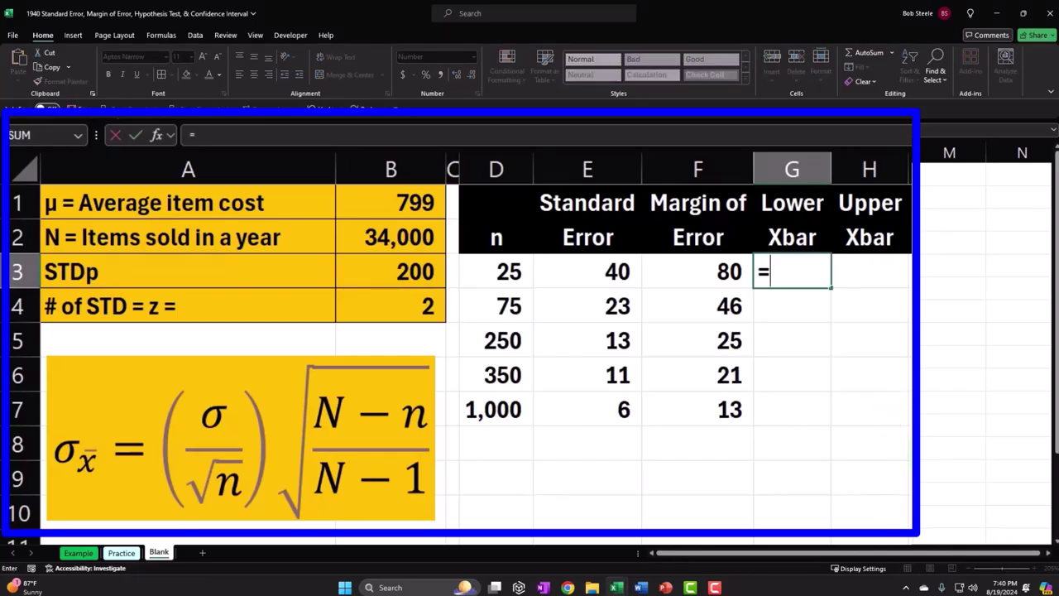
pyautogui.press('Left')
pyautogui.press('Left')
pyautogui.press('Left')
pyautogui.press('Left')
pyautogui.press('Left')
pyautogui.press('Up')
pyautogui.press('Up')
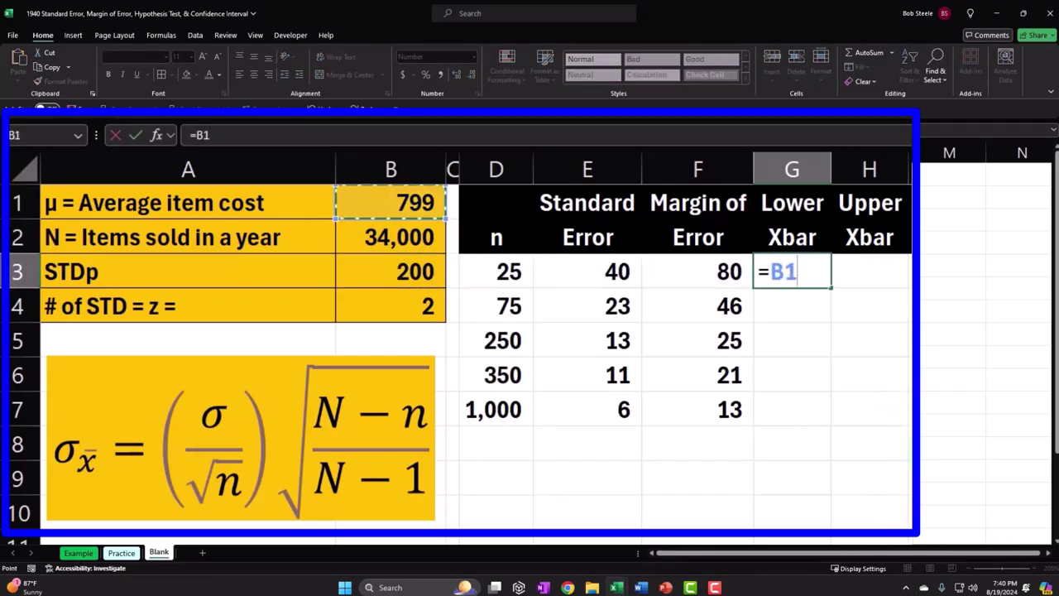
pyautogui.write('-')
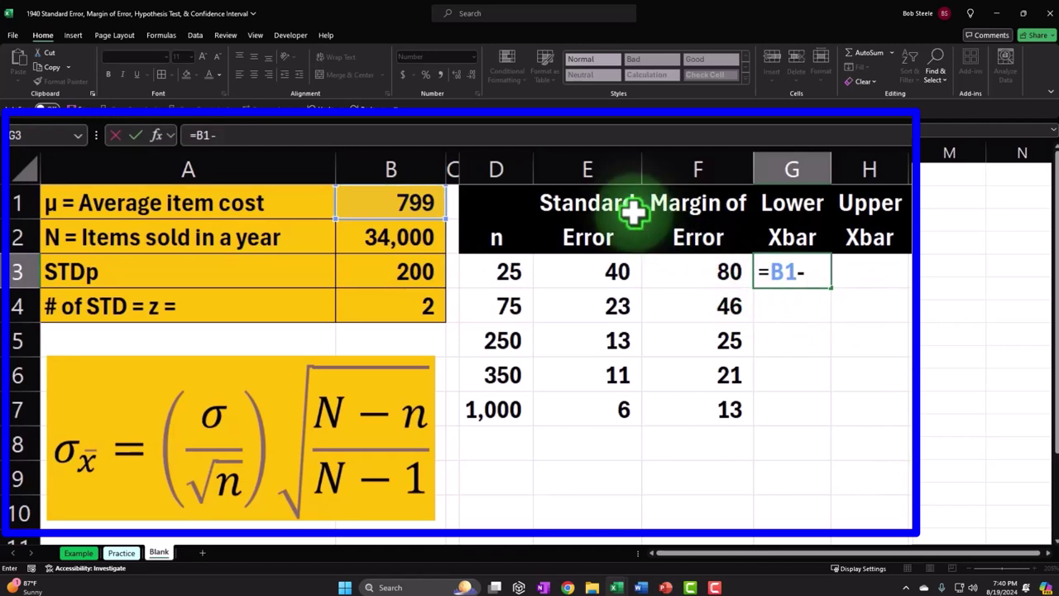
pyautogui.click(707, 273)
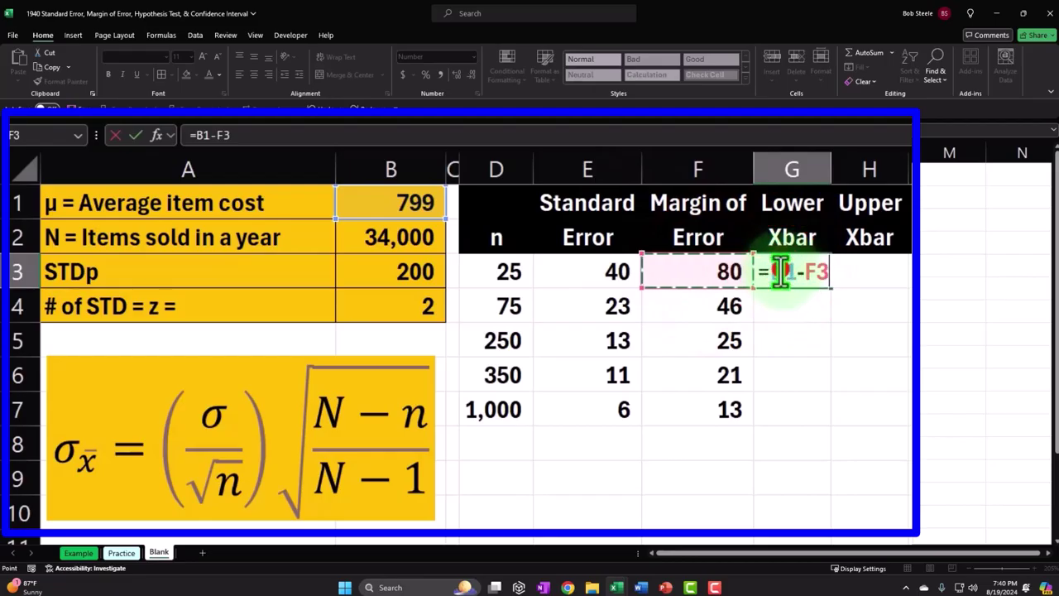
pyautogui.click(779, 275)
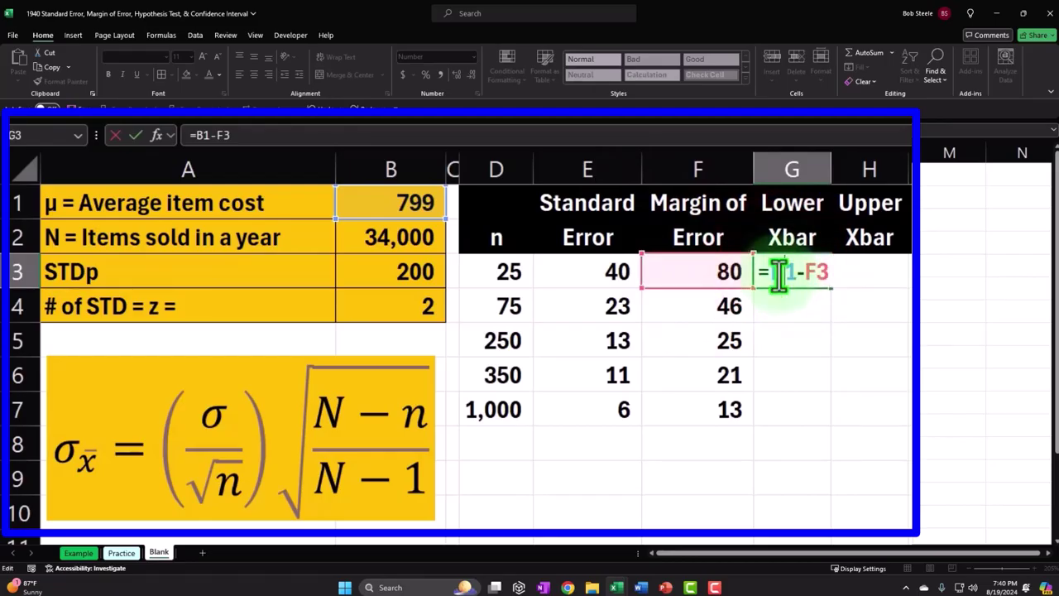
pyautogui.press('F4')
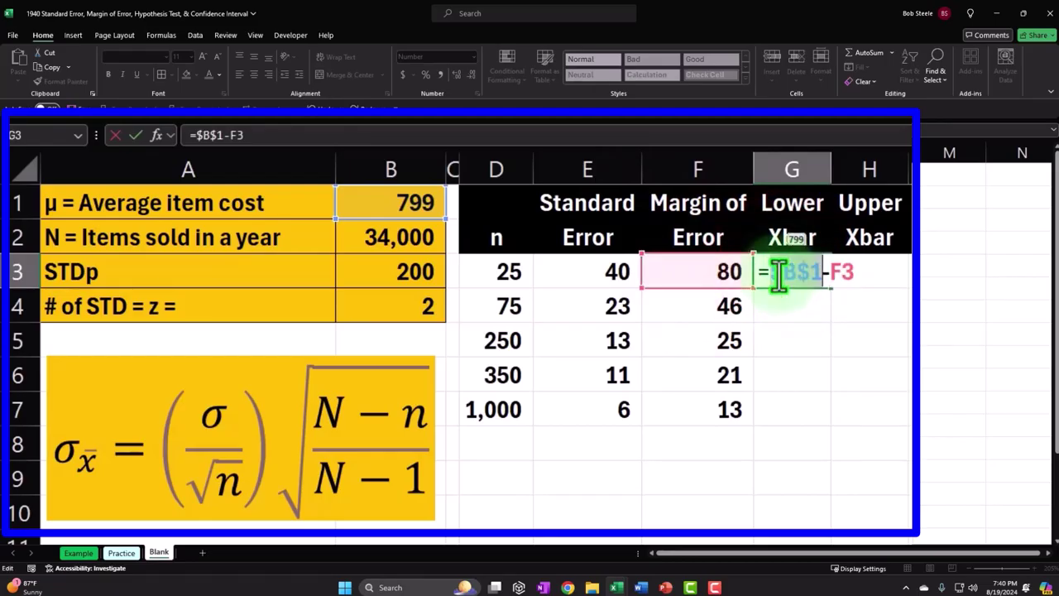
pyautogui.press('Return')
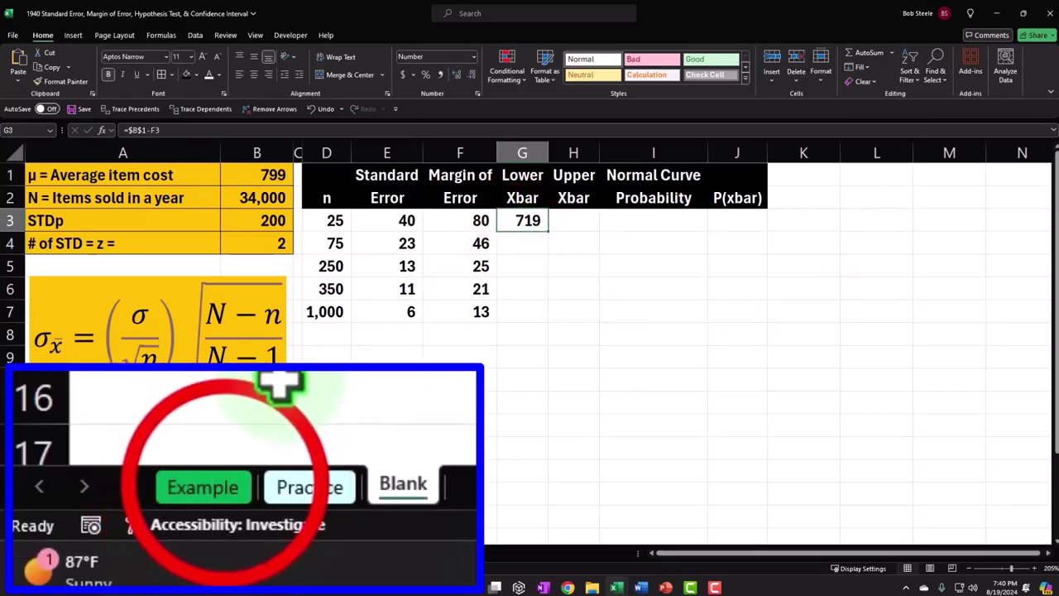
# Fill the Lower Xbar formula down to G7 and verify the G4–G6 formulas.
pyautogui.click(78, 553)
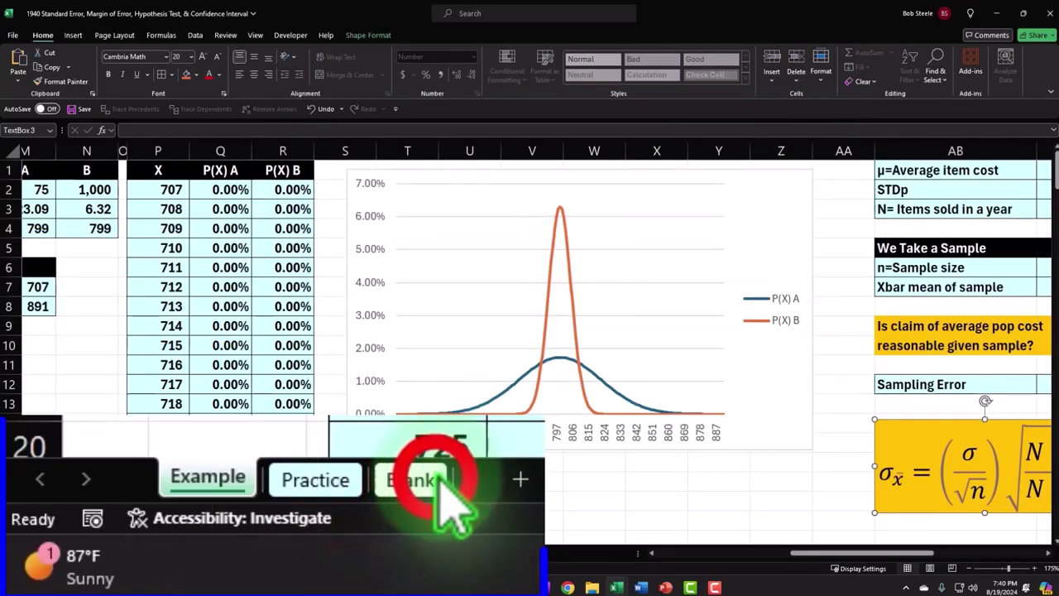
pyautogui.click(159, 553)
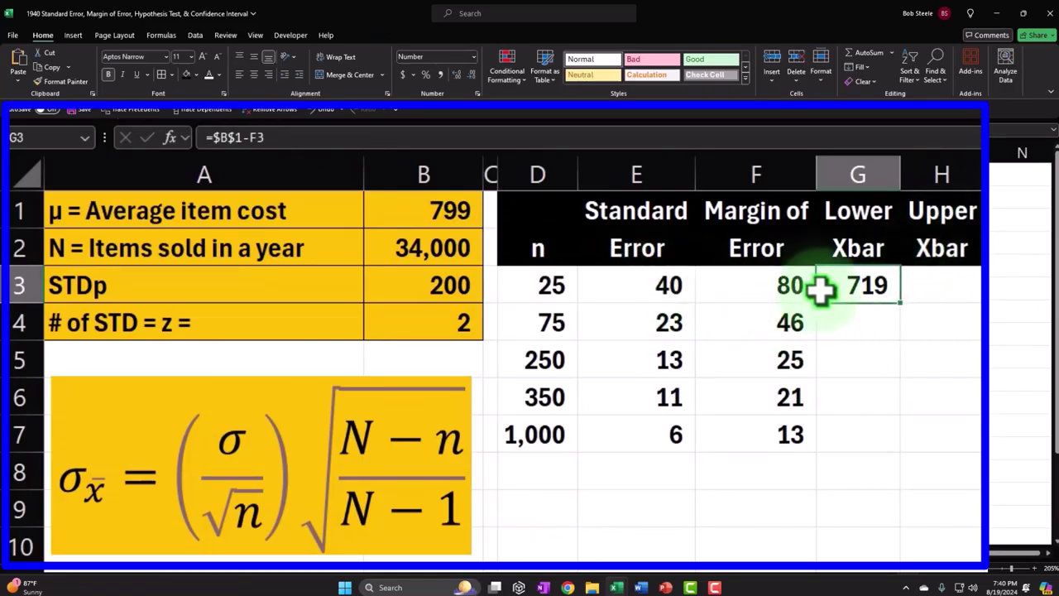
pyautogui.moveTo(901, 301); pyautogui.dragTo(907, 450)
pyautogui.click(875, 316)
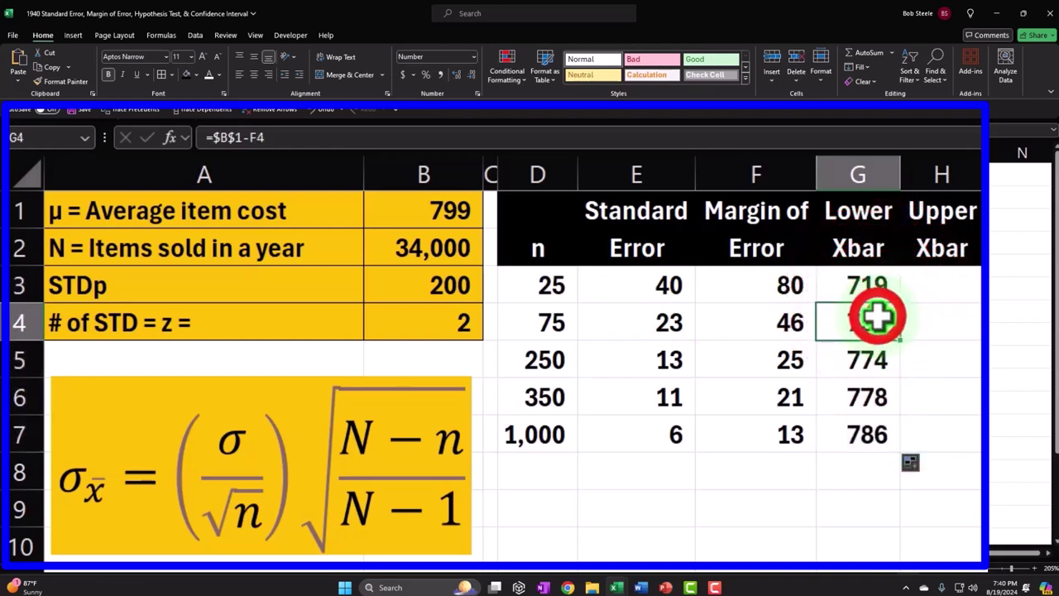
pyautogui.doubleClick(877, 316)
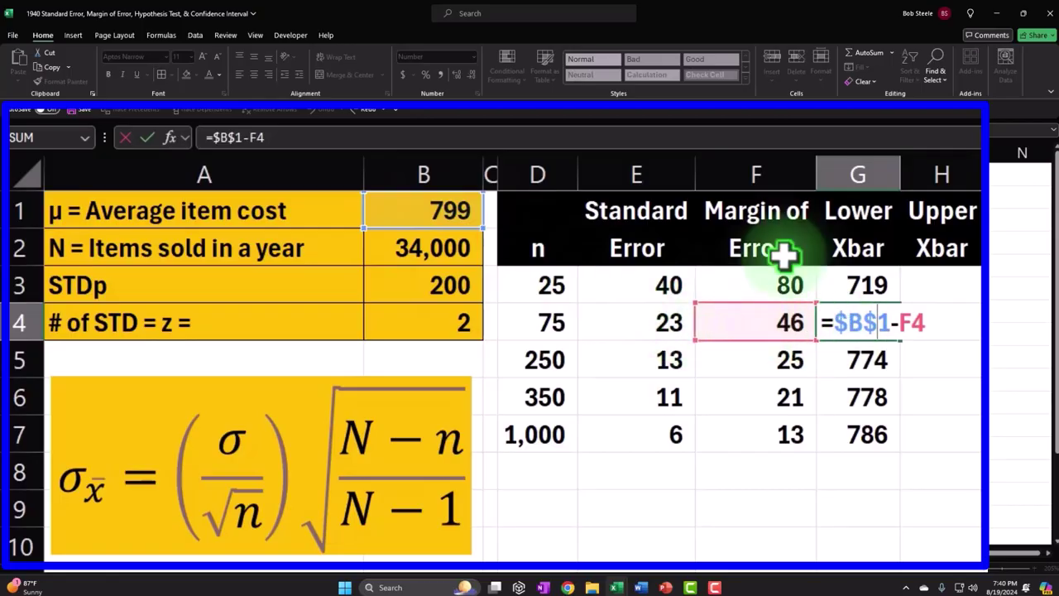
pyautogui.press('Return')
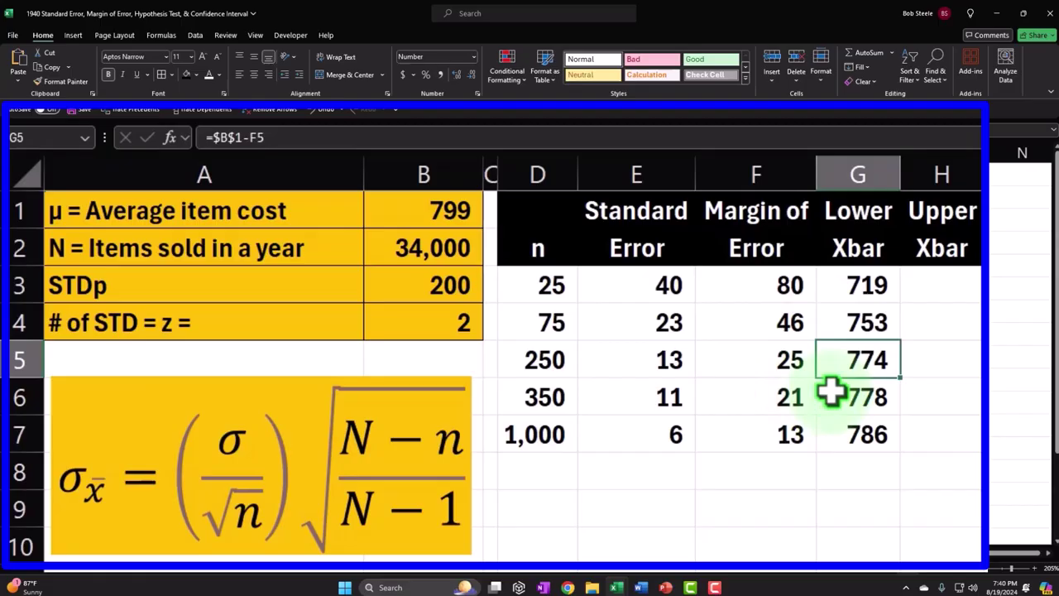
pyautogui.click(861, 359)
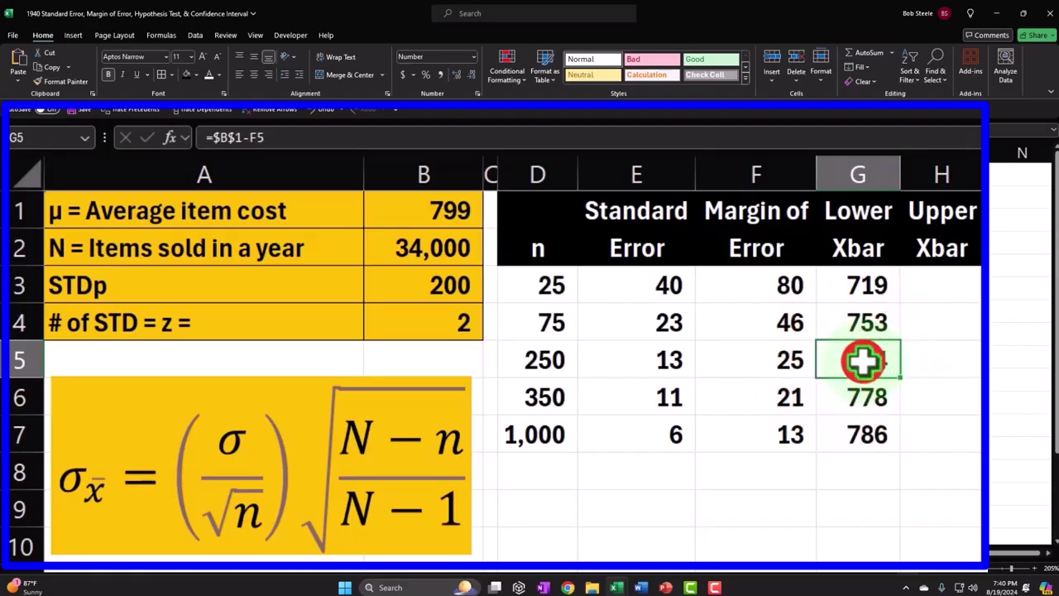
pyautogui.doubleClick(861, 359)
pyautogui.click(858, 397)
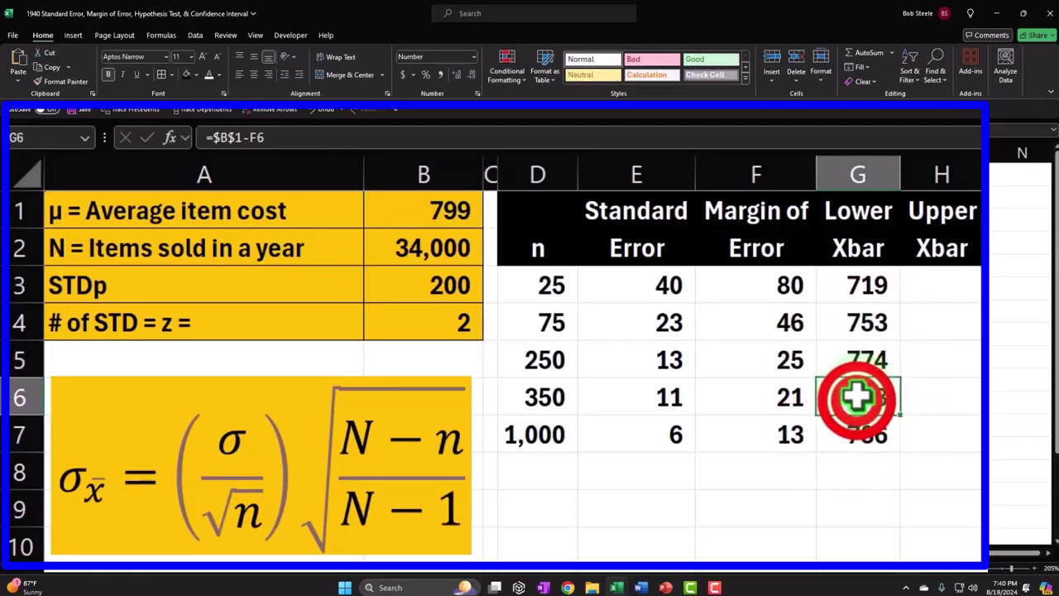
pyautogui.doubleClick(856, 397)
pyautogui.press('Return')
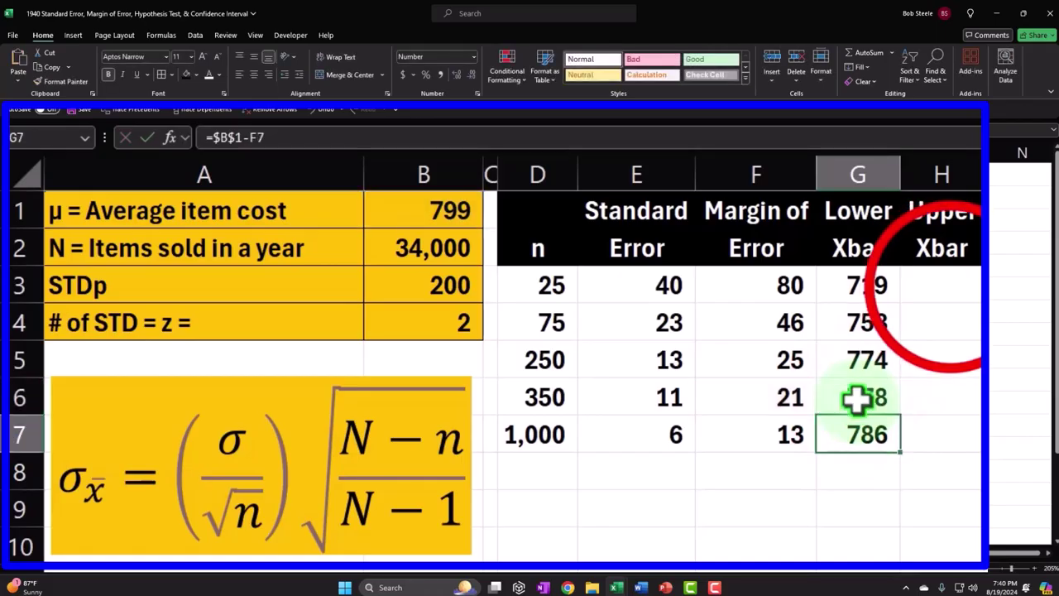
pyautogui.click(945, 284)
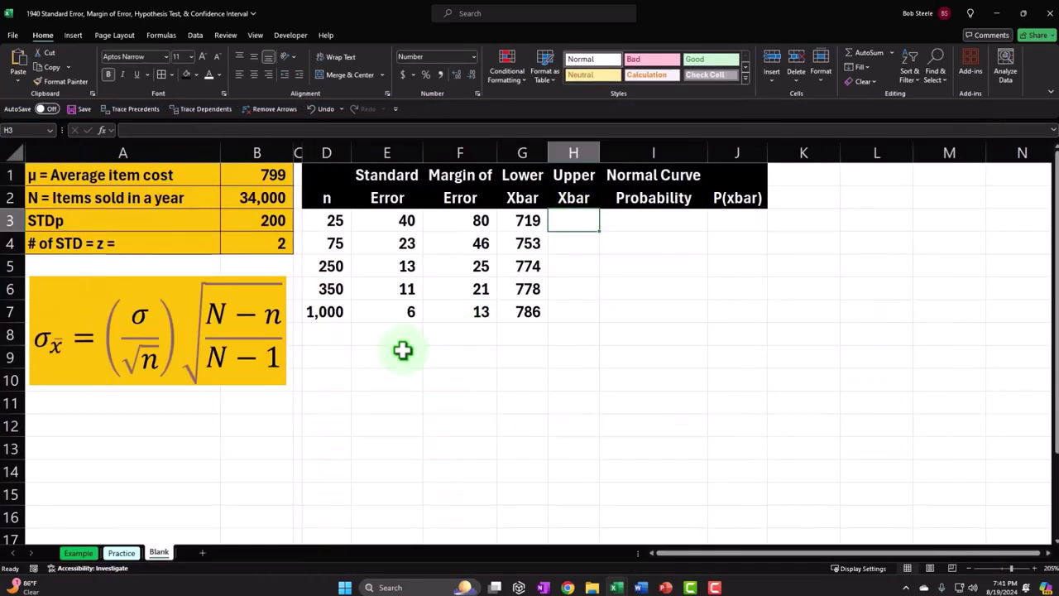
# Enter the Upper Xbar formula in H3, adding F3's margin of error to the B1 average cost.
pyautogui.click(82, 550)
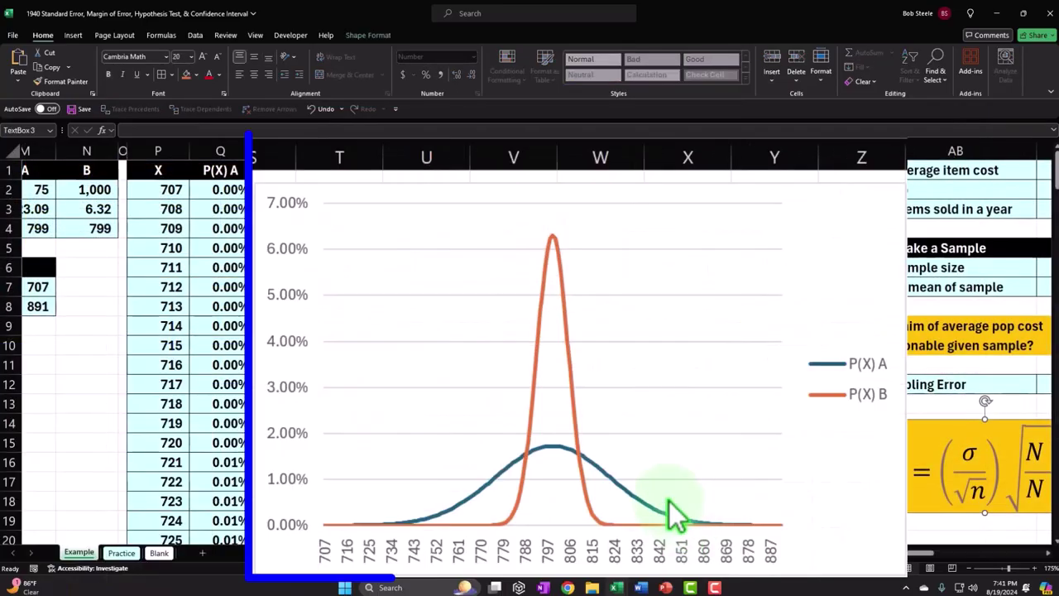
pyautogui.click(158, 552)
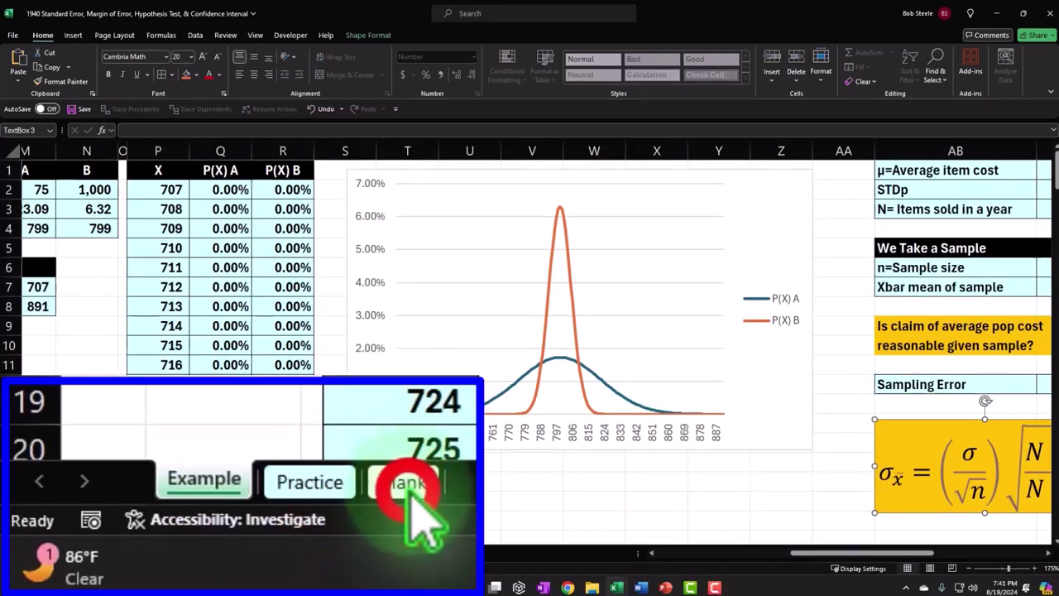
pyautogui.write('=')
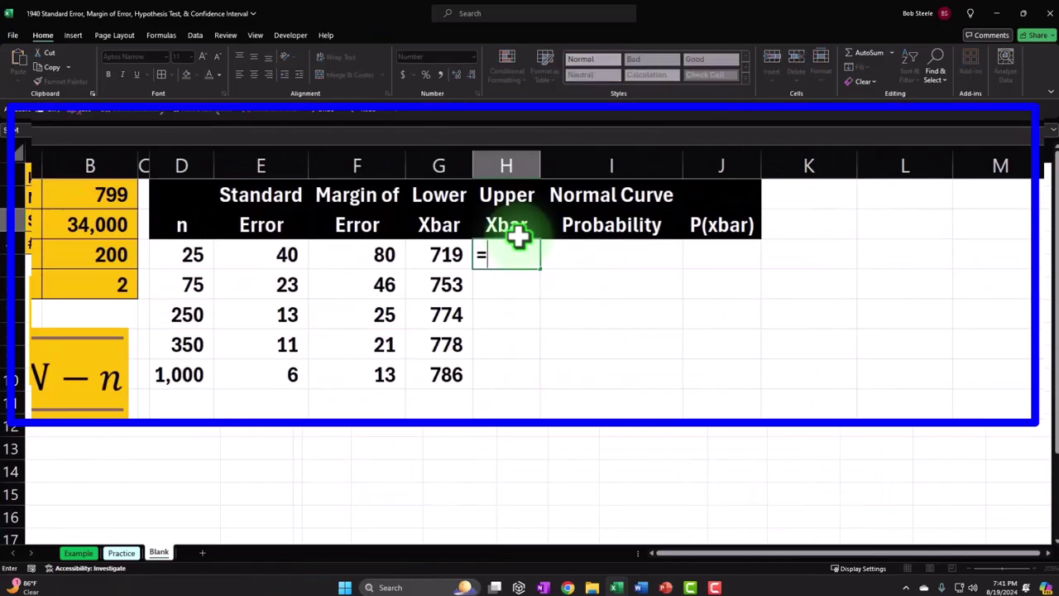
pyautogui.press('Left')
pyautogui.press('Left')
pyautogui.press('Left')
pyautogui.press('Left')
pyautogui.press('Left')
pyautogui.press('Left')
pyautogui.press('Up')
pyautogui.press('Up')
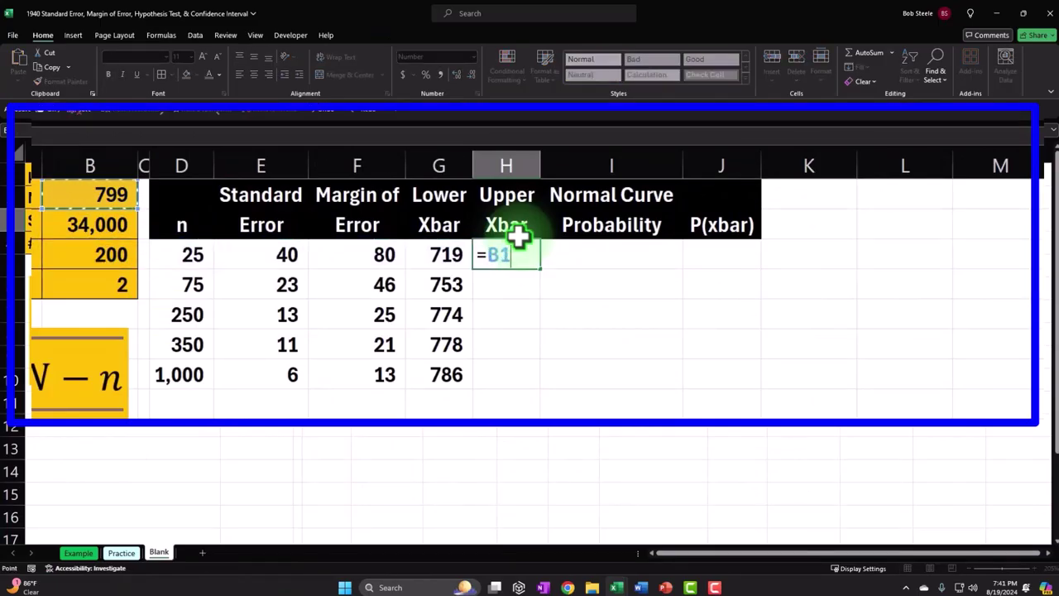
pyautogui.write('+')
pyautogui.press('Left')
pyautogui.press('Left')
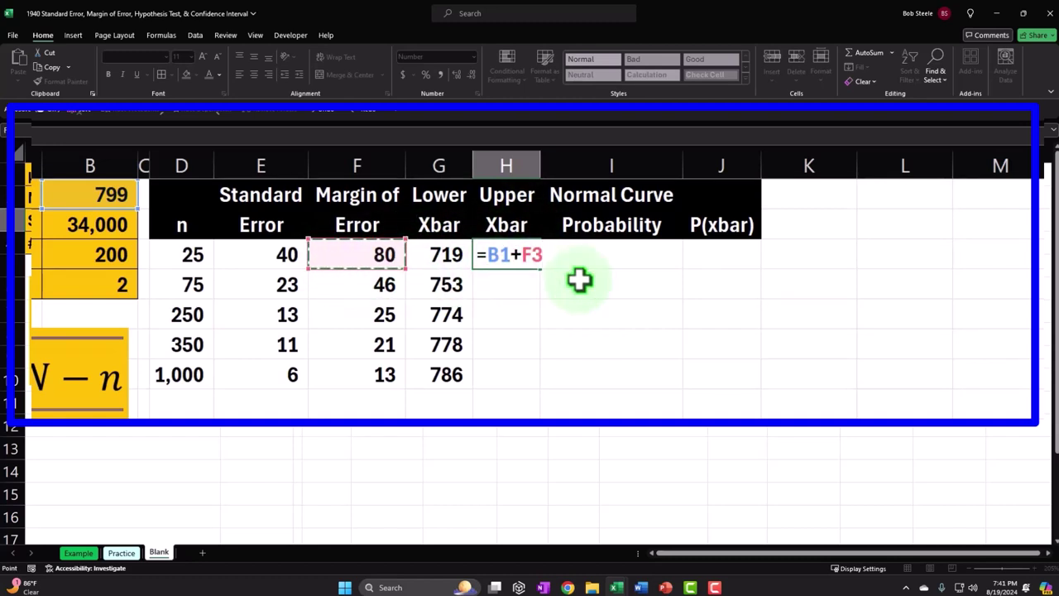
pyautogui.click(523, 258)
pyautogui.doubleClick(496, 255)
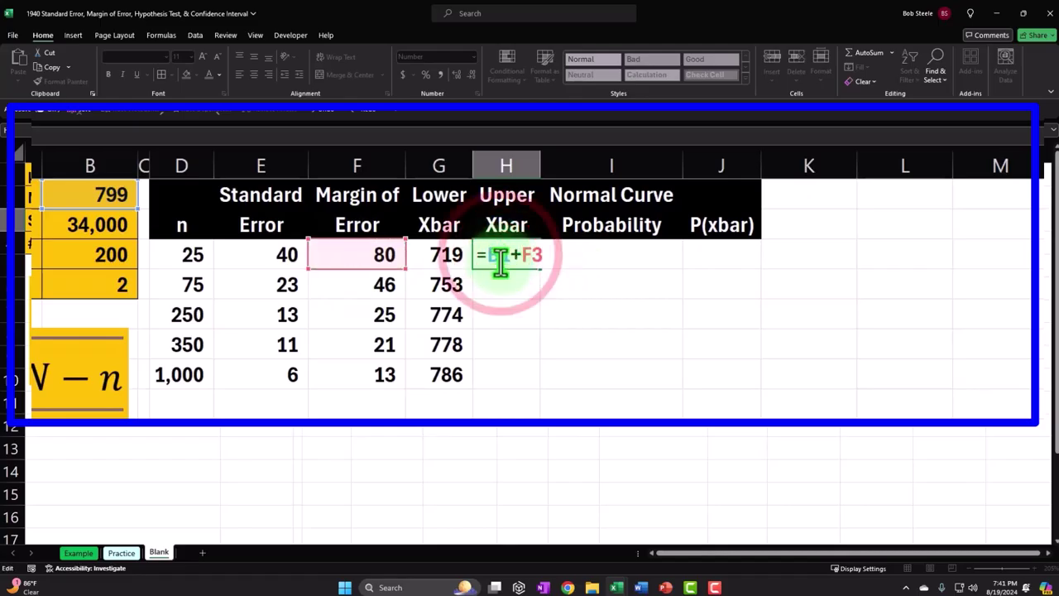
pyautogui.click(513, 254)
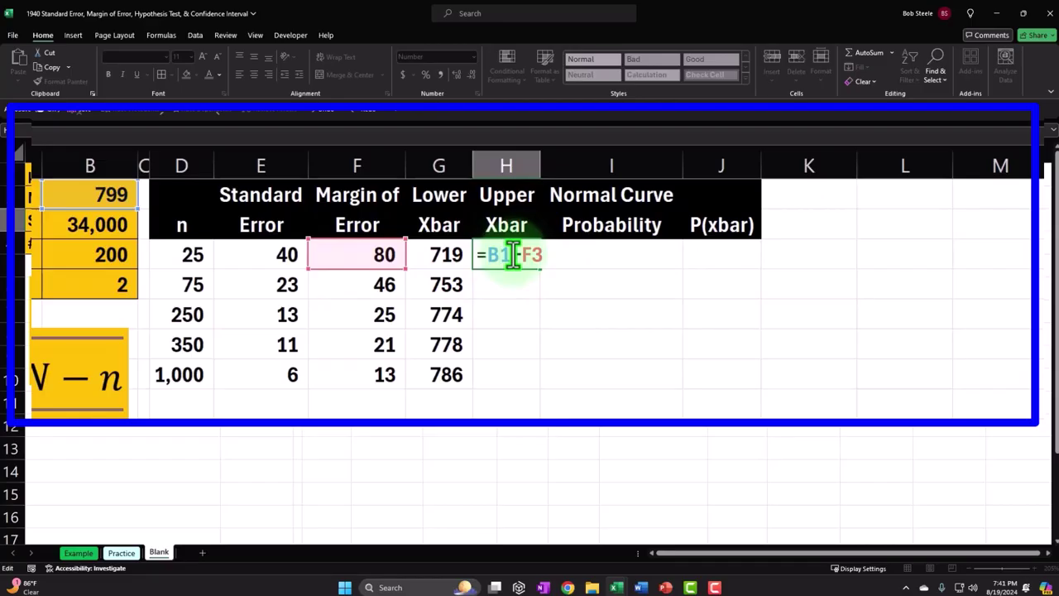
pyautogui.press('Return')
# Fill the Upper Xbar formula down to H7 and review the results.
pyautogui.click(513, 255)
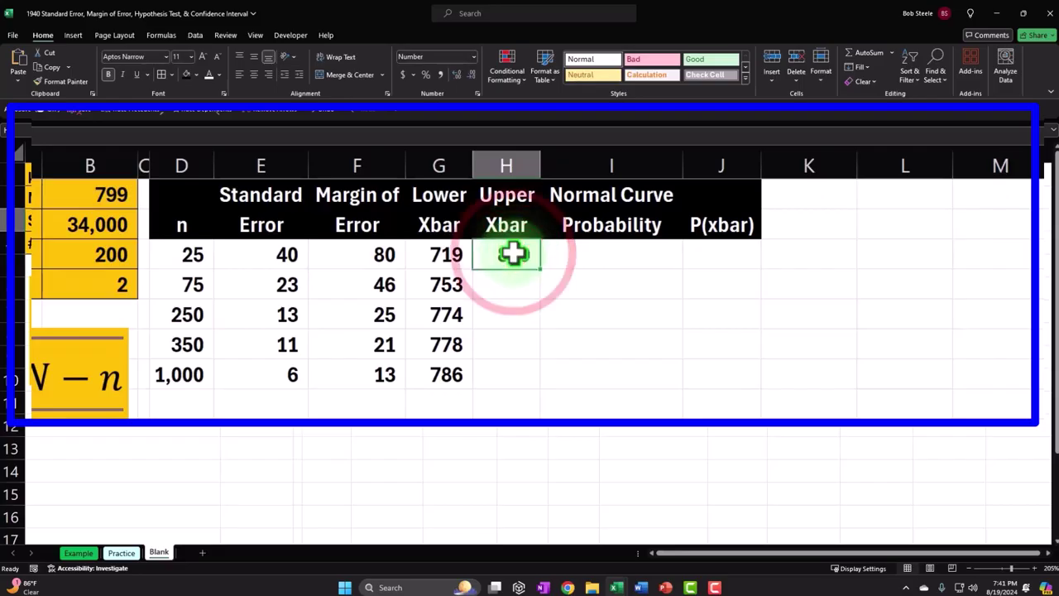
pyautogui.moveTo(539, 268); pyautogui.dragTo(544, 384)
pyautogui.click(466, 254)
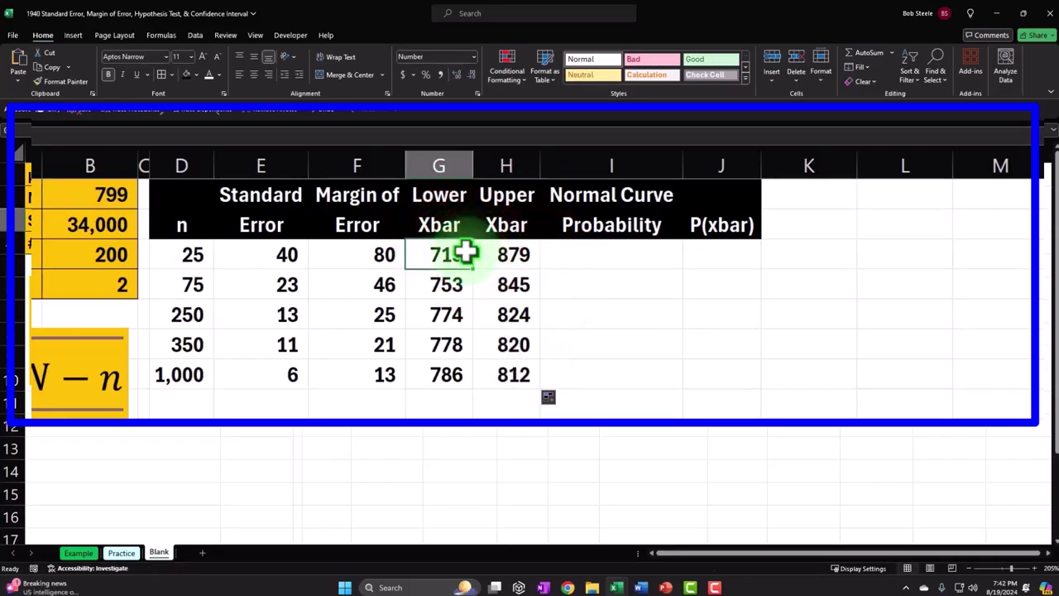
pyautogui.press('Right')
pyautogui.press('Left')
pyautogui.press('Left')
pyautogui.press('Left')
pyautogui.press('Left')
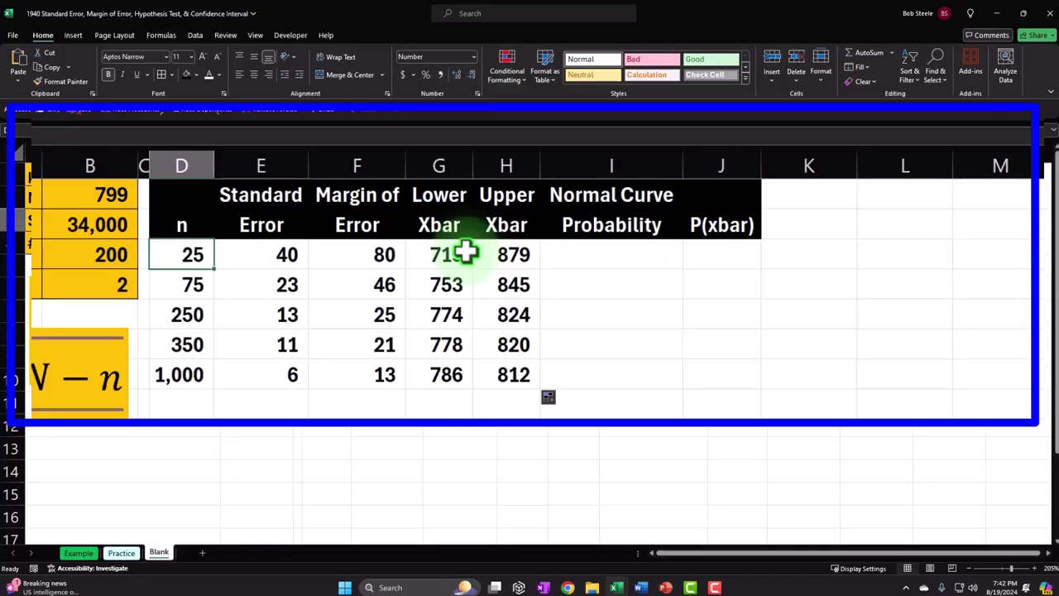
pyautogui.press('Right')
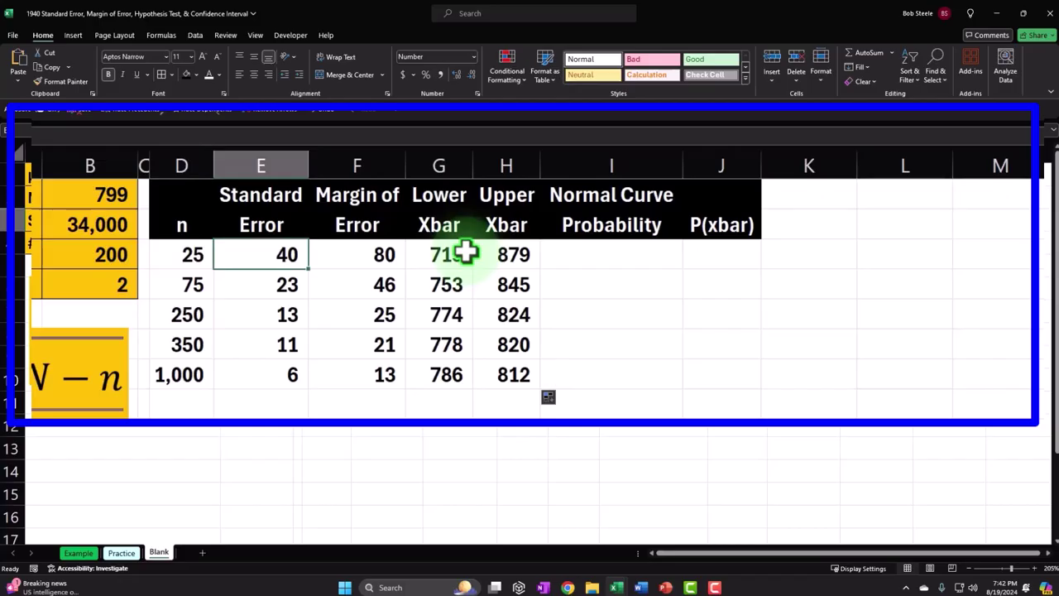
pyautogui.press('Right')
pyautogui.press('Right')
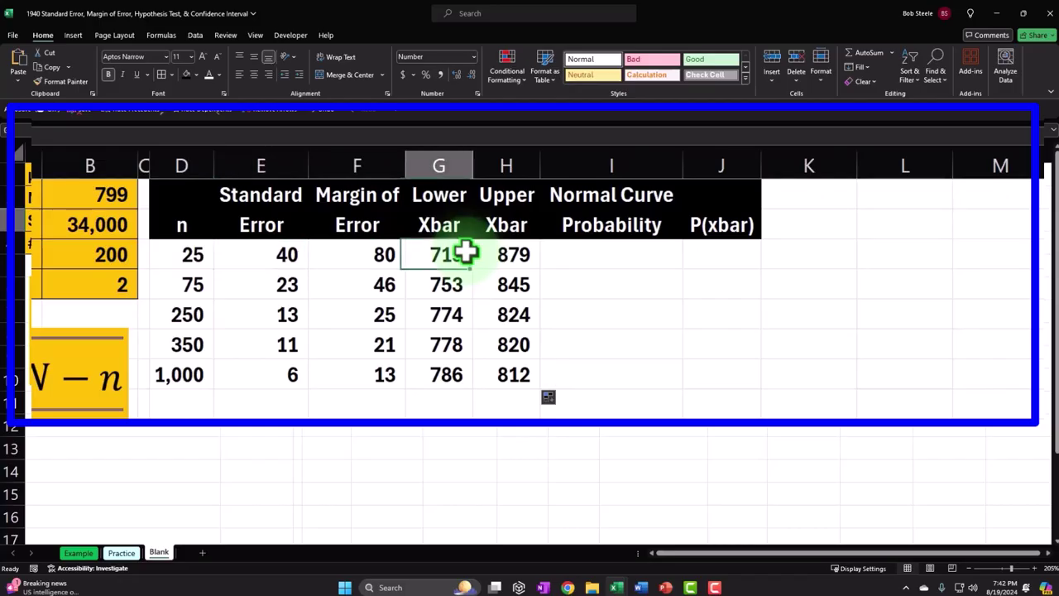
pyautogui.press('Right')
pyautogui.press('Down')
pyautogui.press('Down')
pyautogui.press('Down')
pyautogui.press('Down')
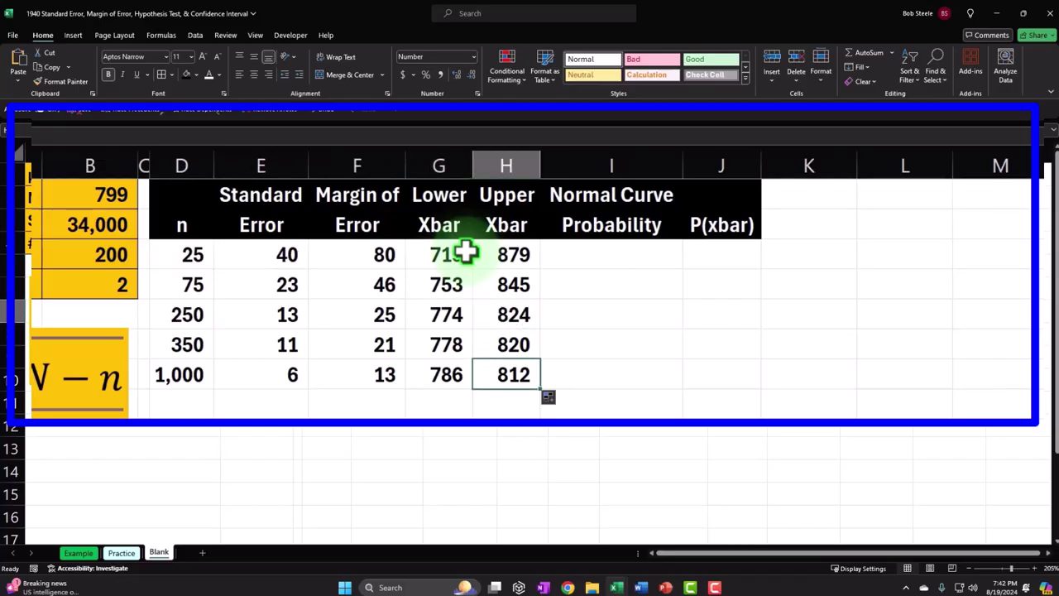
pyautogui.press('Right')
pyautogui.press('Up')
pyautogui.press('Up')
pyautogui.press('Up')
pyautogui.press('Up')
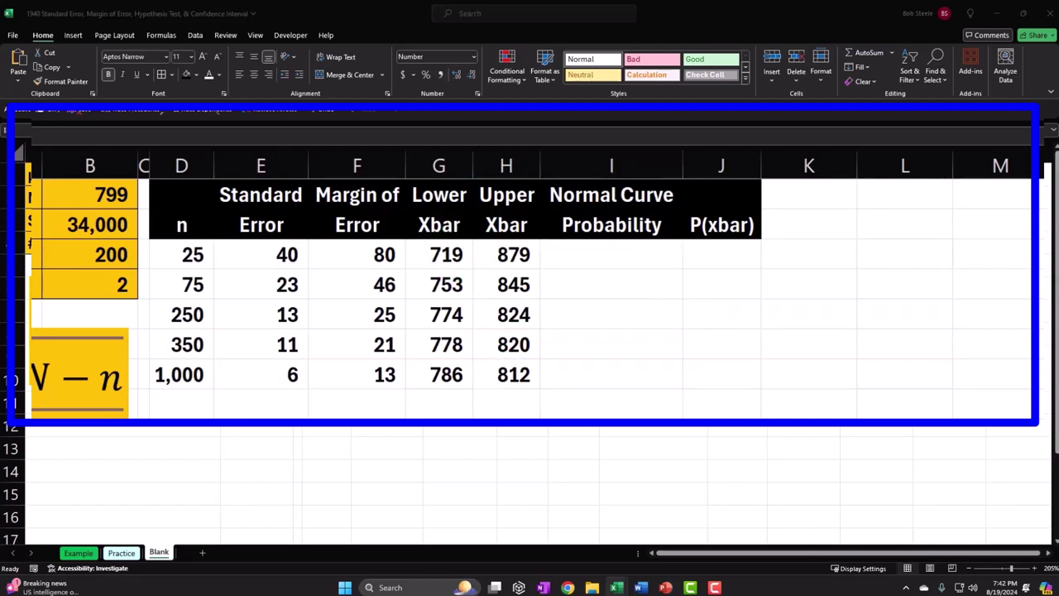
# Widen column I and begin a formula with = in I3.
pyautogui.click(633, 269)
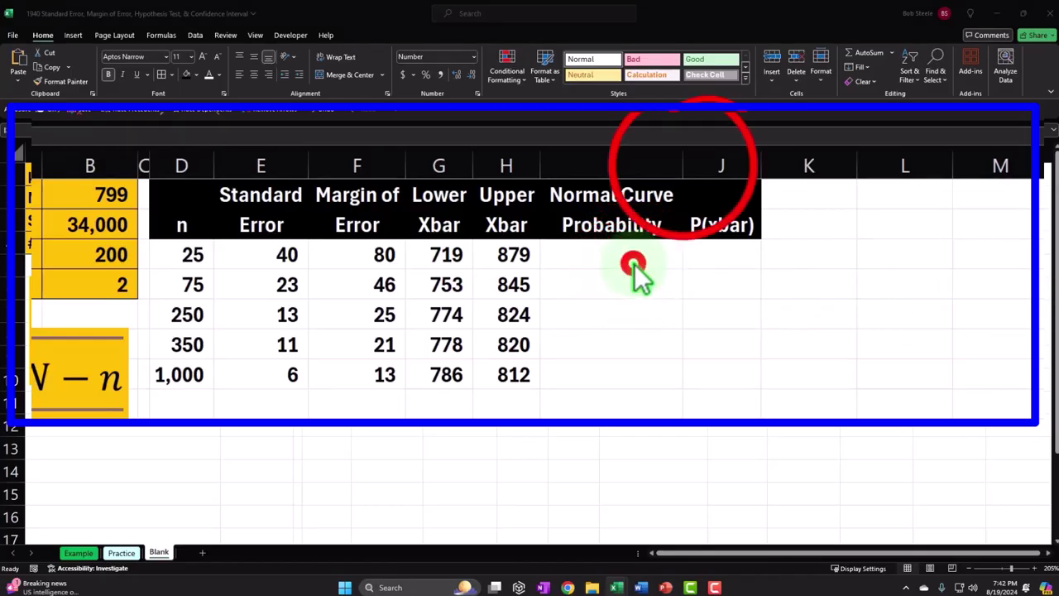
pyautogui.moveTo(685, 163); pyautogui.dragTo(787, 165)
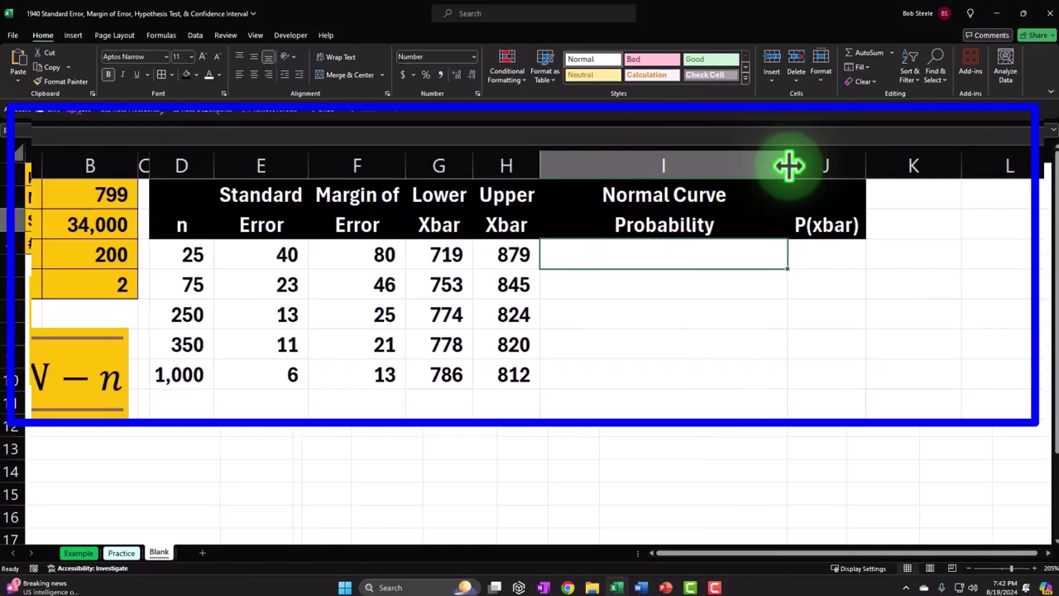
pyautogui.click(650, 258)
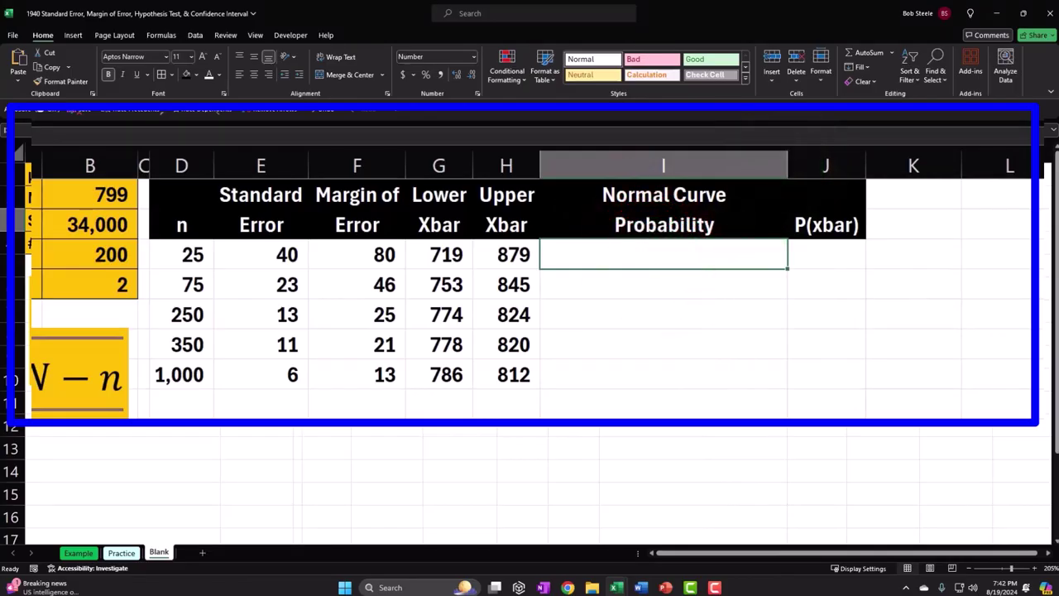
pyautogui.write('=')
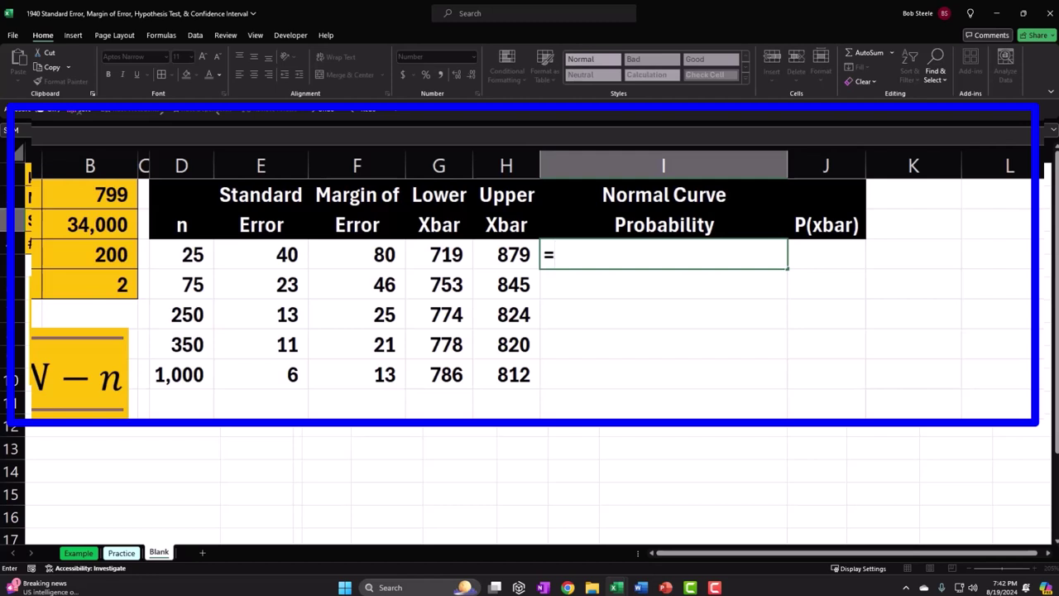
# Build an I3 label formula joining "P(", G3, " <= Xbar <= " and H3, showing P(719 <= Xbar <= 879.
pyautogui.write('"P"')
pyautogui.press('BackSpace')
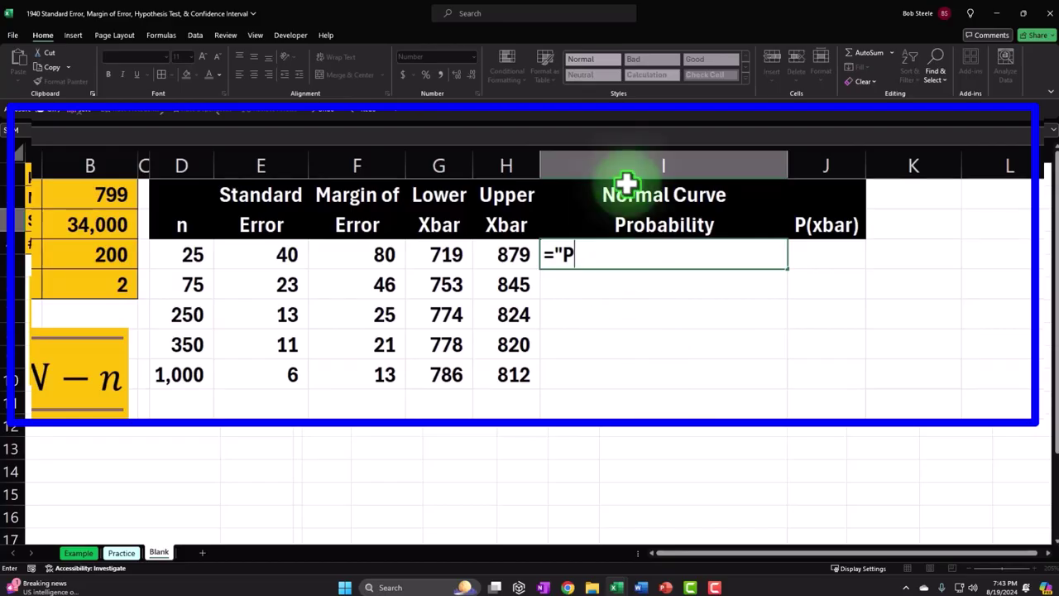
pyautogui.write('(')
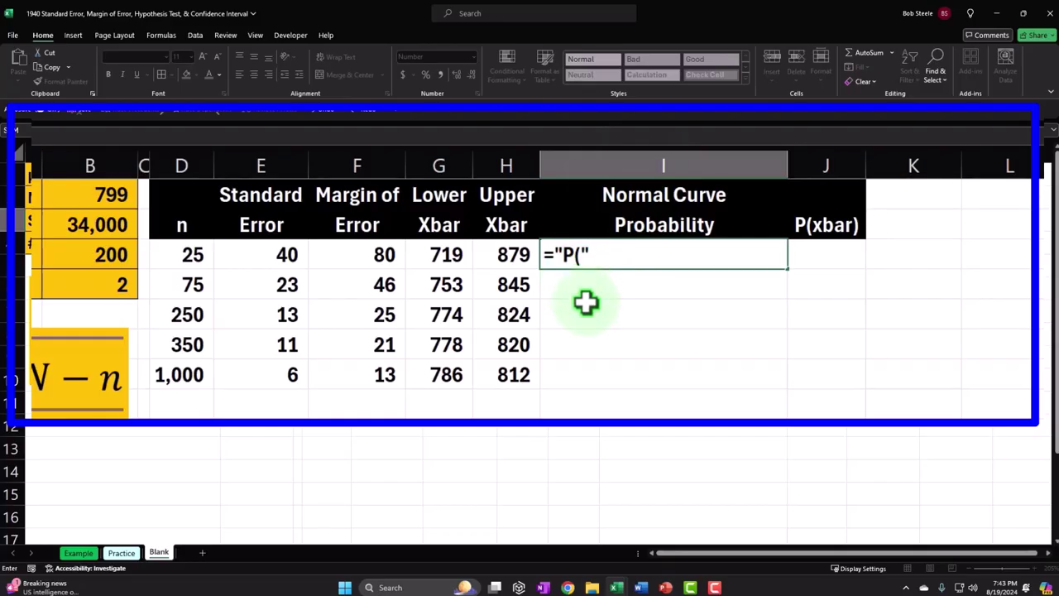
pyautogui.write('&')
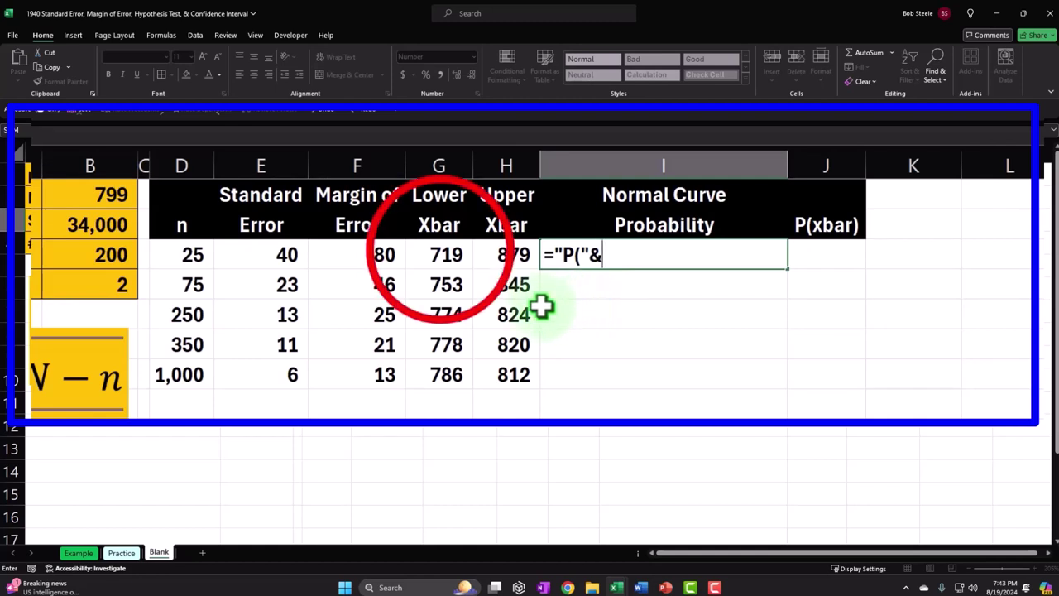
pyautogui.click(439, 251)
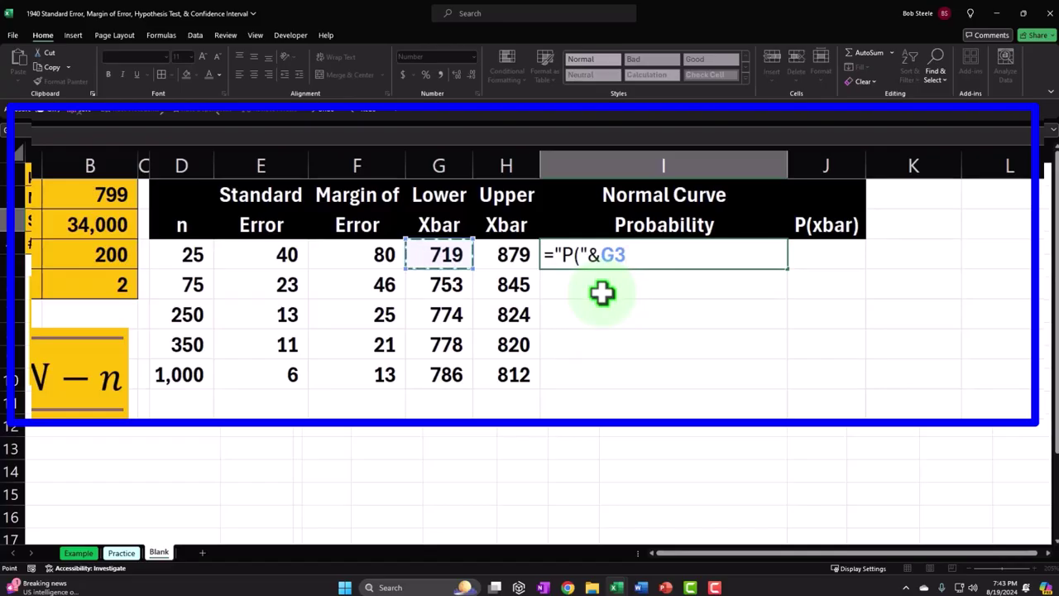
pyautogui.write('&')
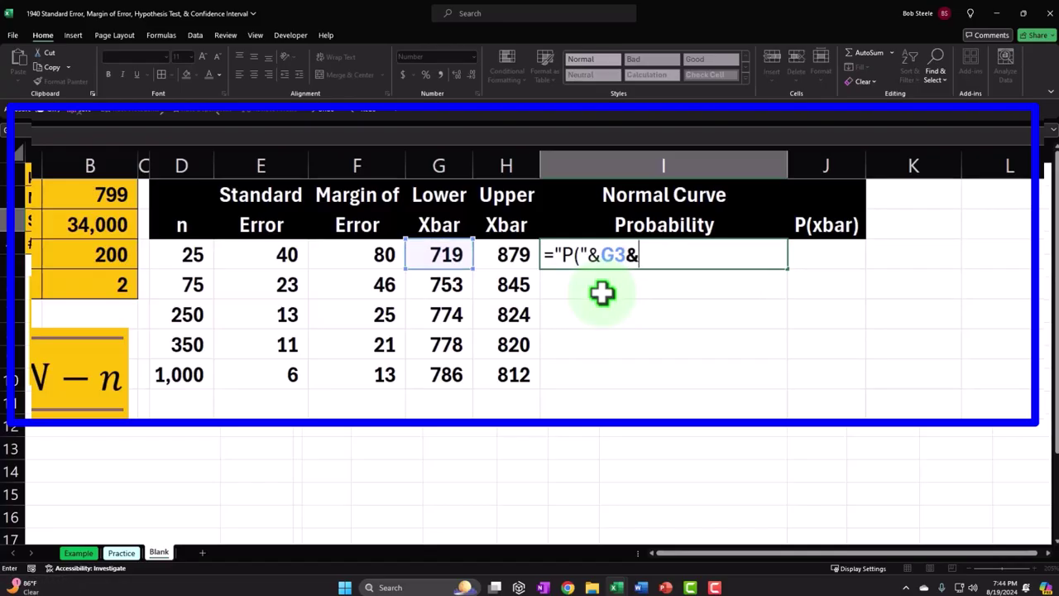
pyautogui.write('" <= Xbar')
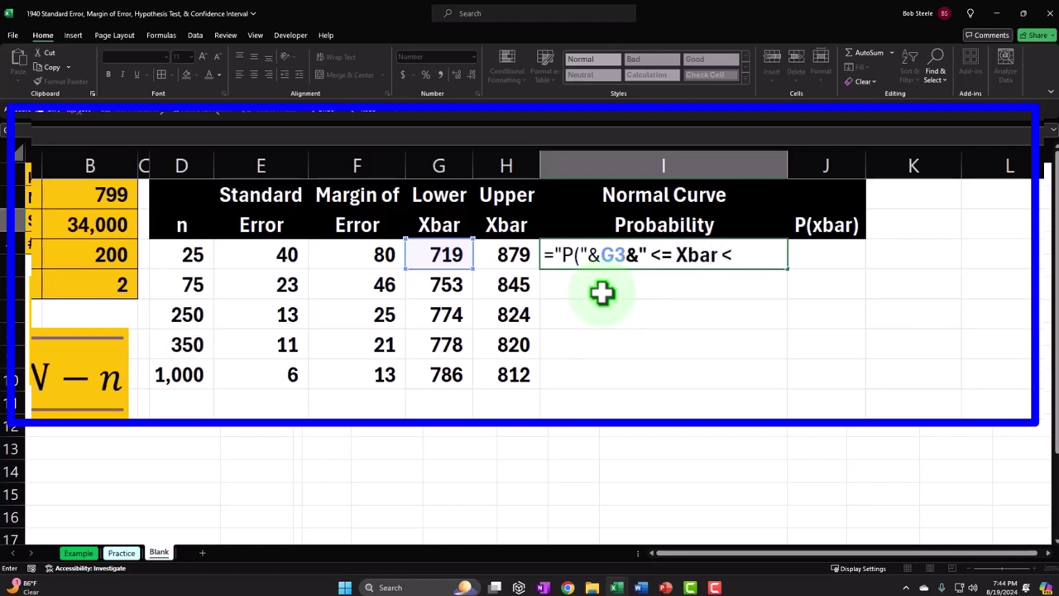
pyautogui.write(' <=')
pyautogui.write('"&')
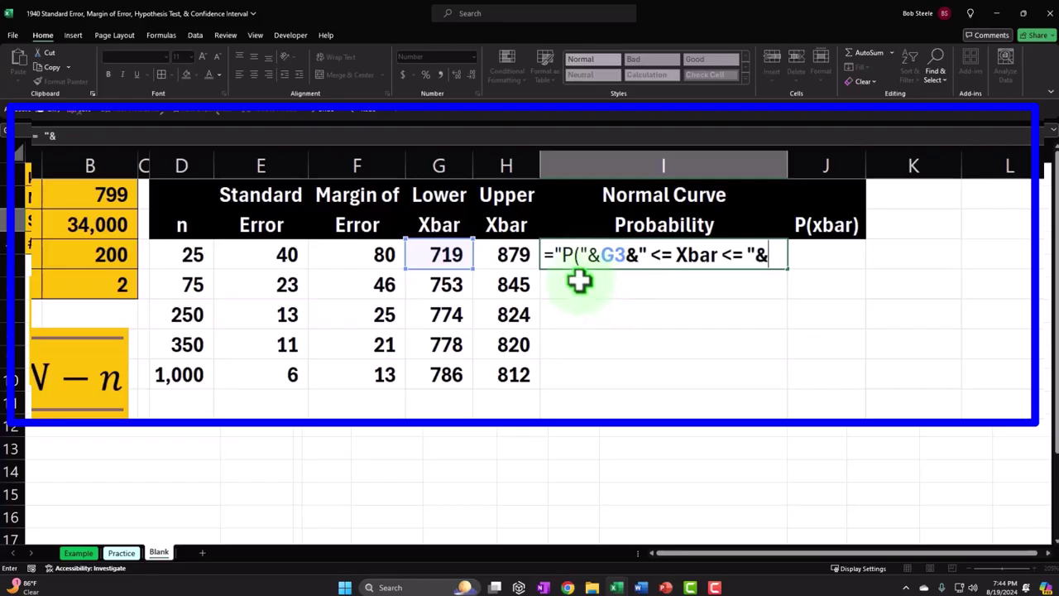
pyautogui.click(513, 252)
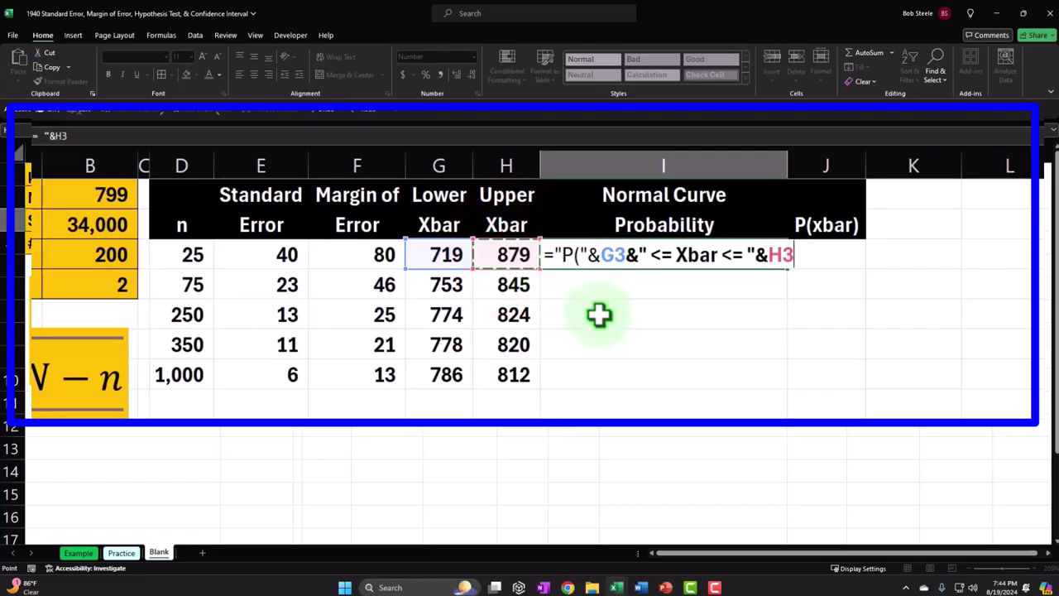
pyautogui.write(')')
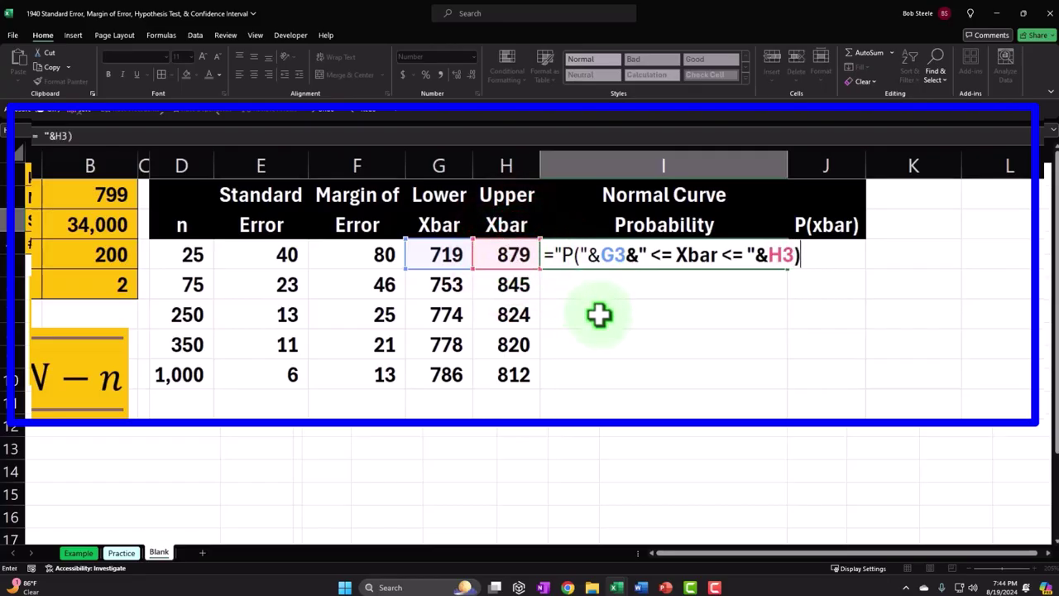
pyautogui.press('Return')
pyautogui.press('Return')
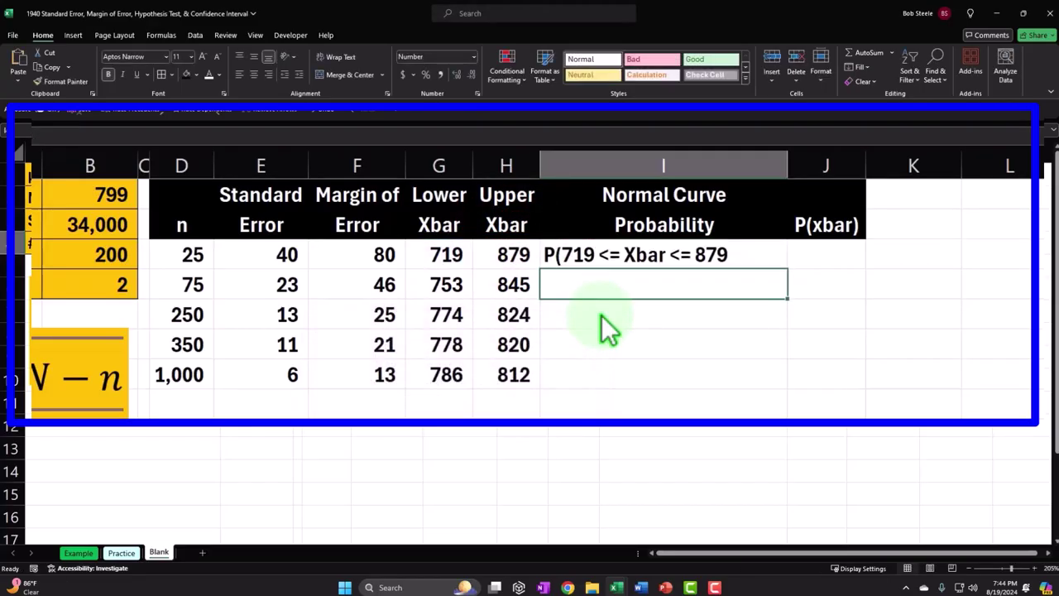
# Append &")" to the I3 label formula so it reads P(719 <= Xbar <= 879).
pyautogui.click(733, 255)
pyautogui.doubleClick(739, 254)
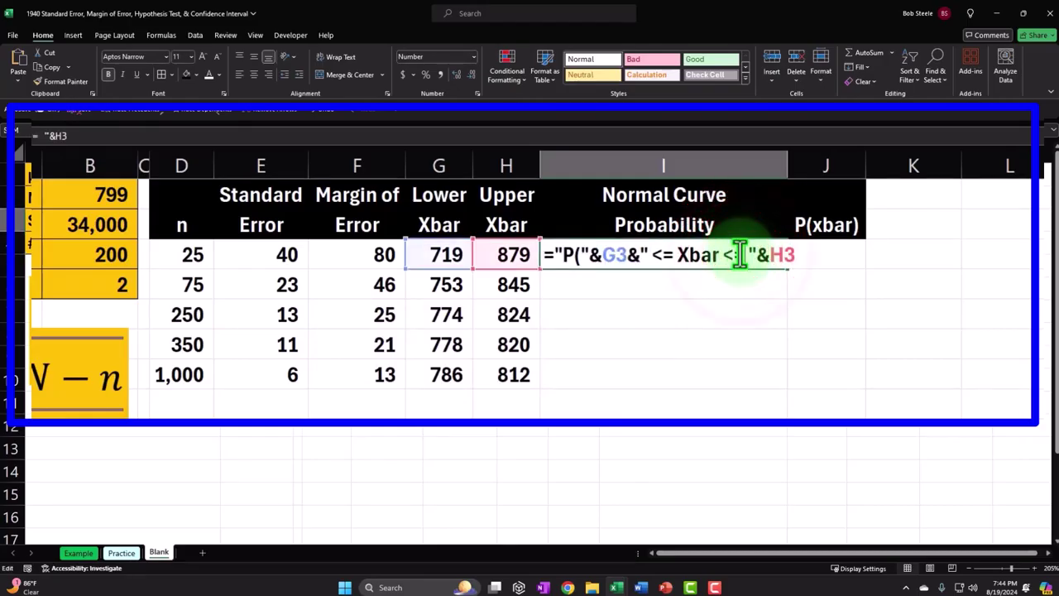
pyautogui.click(797, 263)
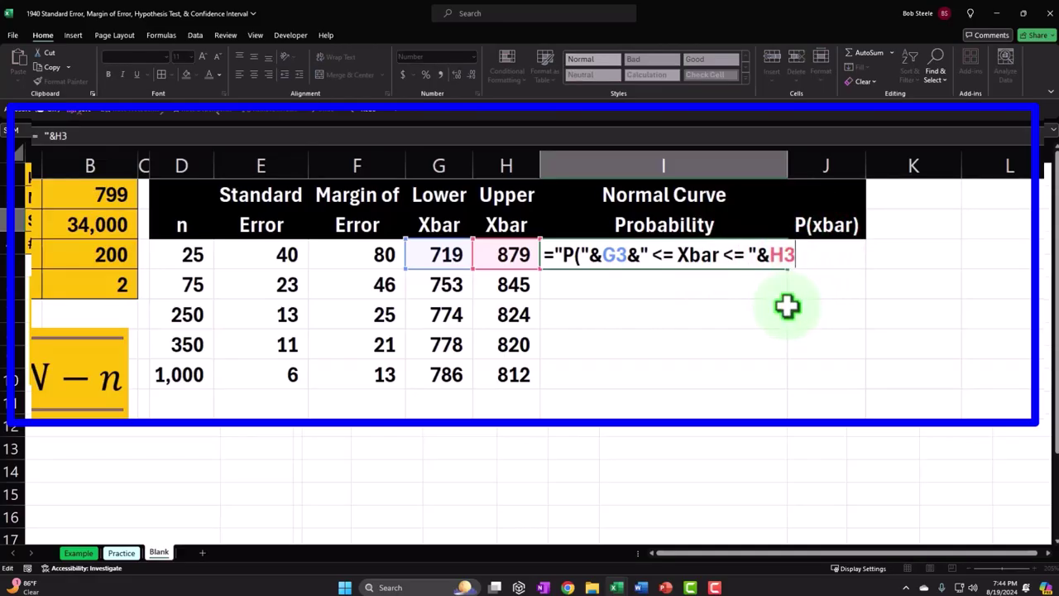
pyautogui.write('&")")')
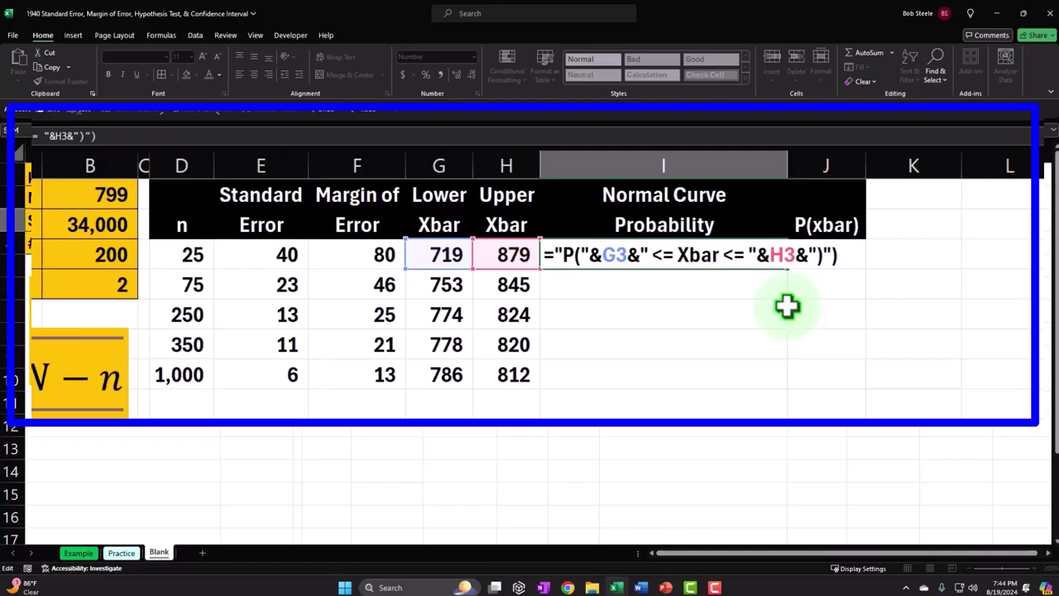
pyautogui.press('Return')
pyautogui.press('Return')
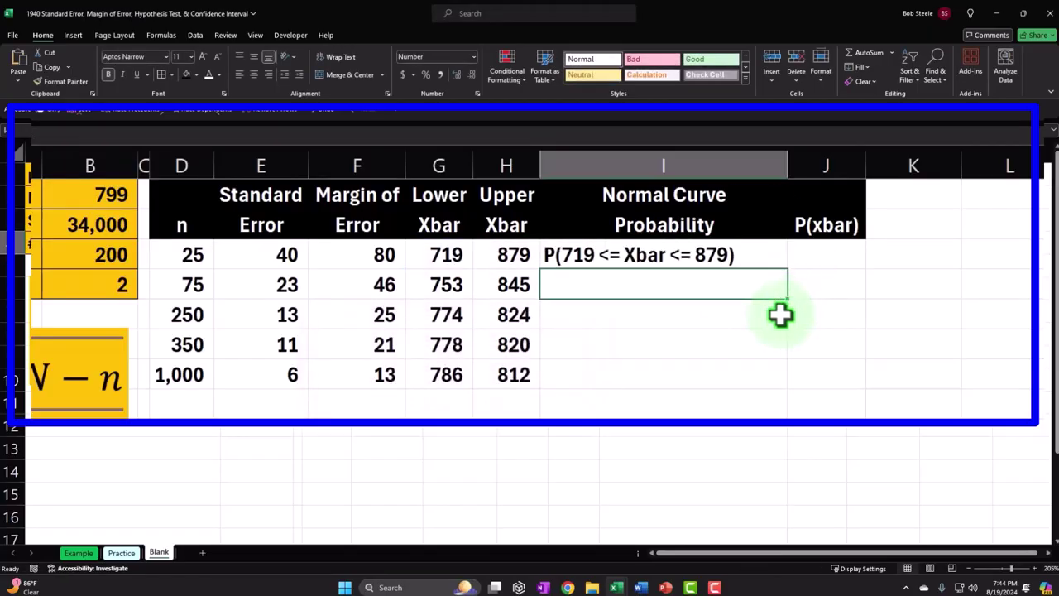
# Recheck the I3 label formula without changes to confirm the closing parenthesis.
pyautogui.click(751, 264)
pyautogui.doubleClick(751, 256)
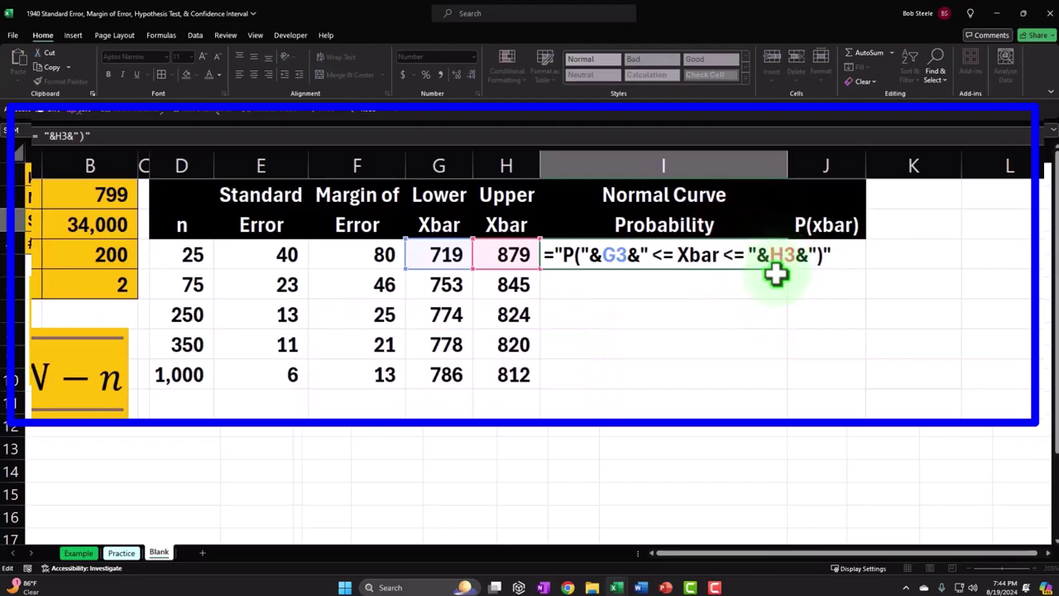
pyautogui.click(776, 276)
pyautogui.click(757, 257)
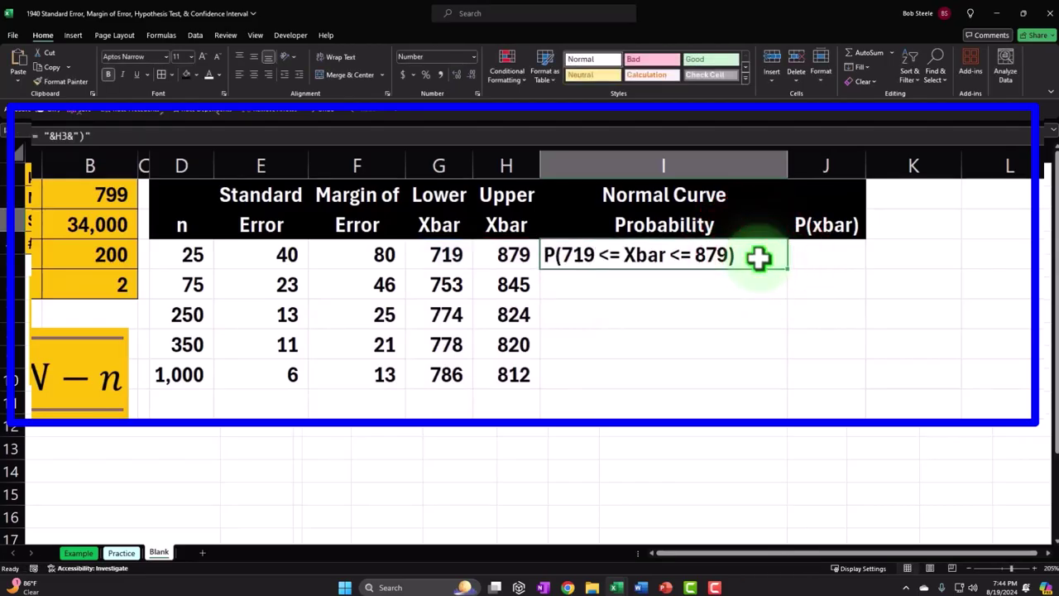
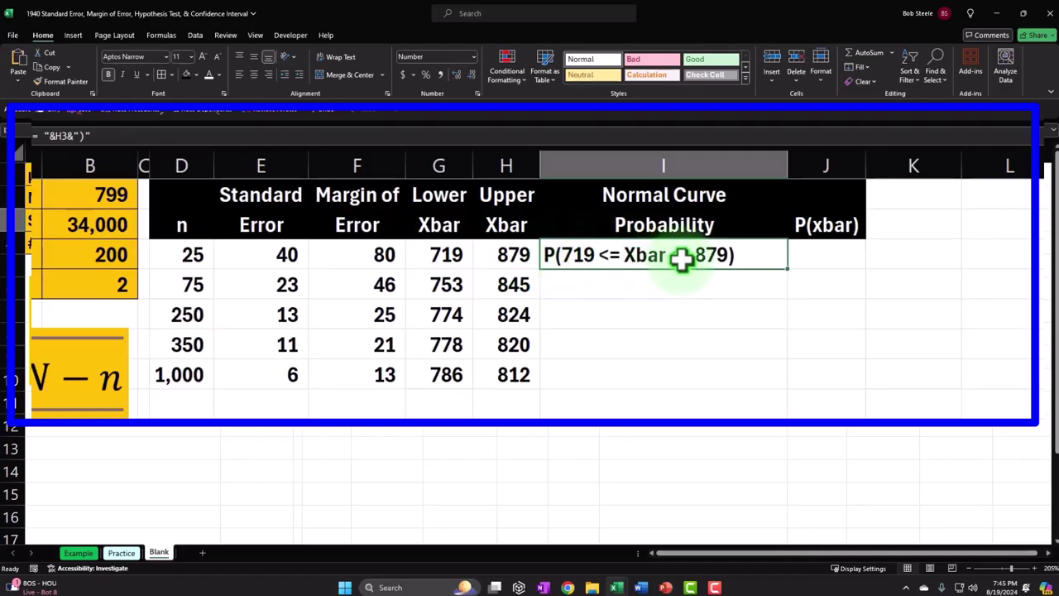
# Copy the P(lower <= Xbar <= upper) label formula from I3 down through I7.
pyautogui.doubleClick(711, 261)
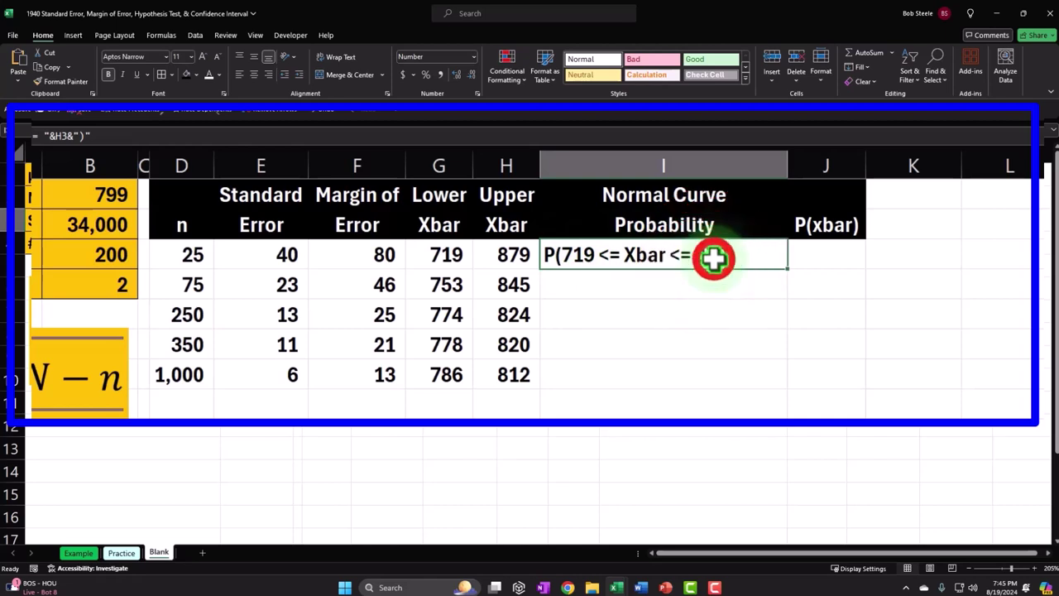
pyautogui.press('Return')
pyautogui.press('Up')
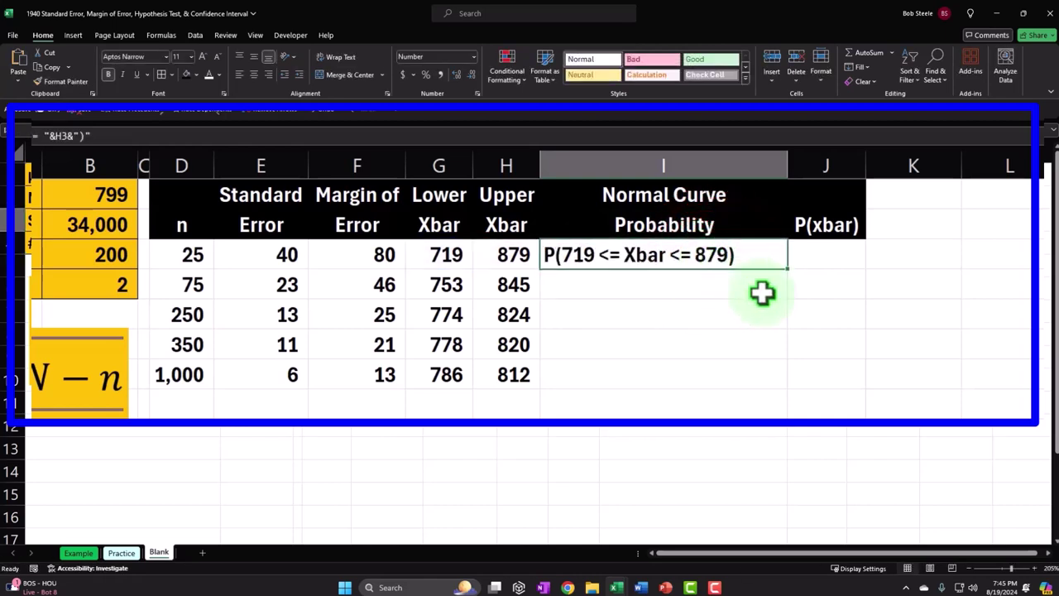
pyautogui.click(786, 268)
pyautogui.moveTo(794, 271); pyautogui.dragTo(781, 380)
pyautogui.click(758, 403)
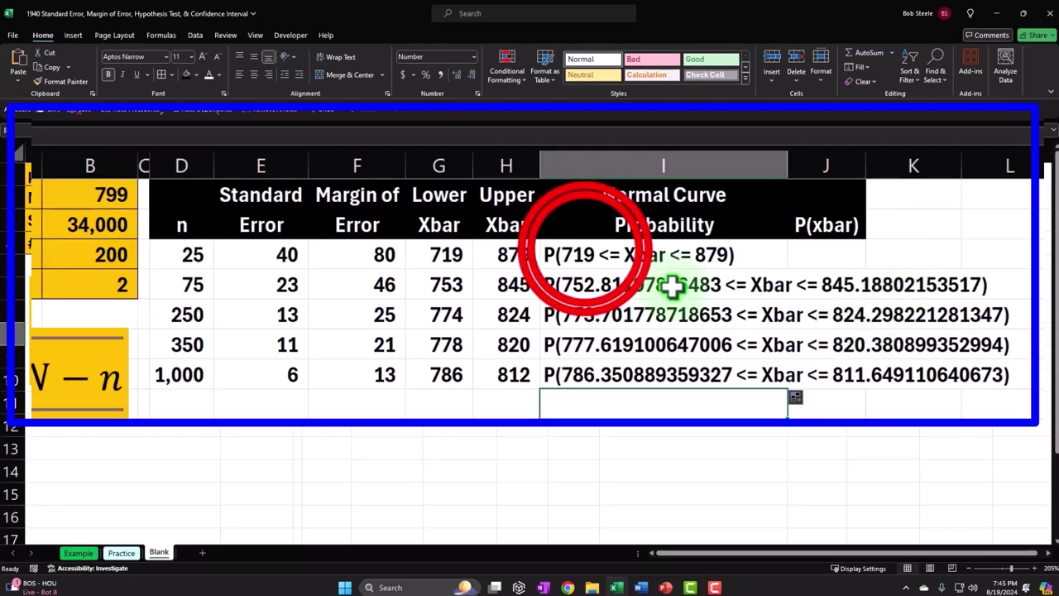
pyautogui.doubleClick(588, 254)
# Wrap the G3 and H3 references in I3's label formula with ROUND(...,0).
pyautogui.click(602, 254)
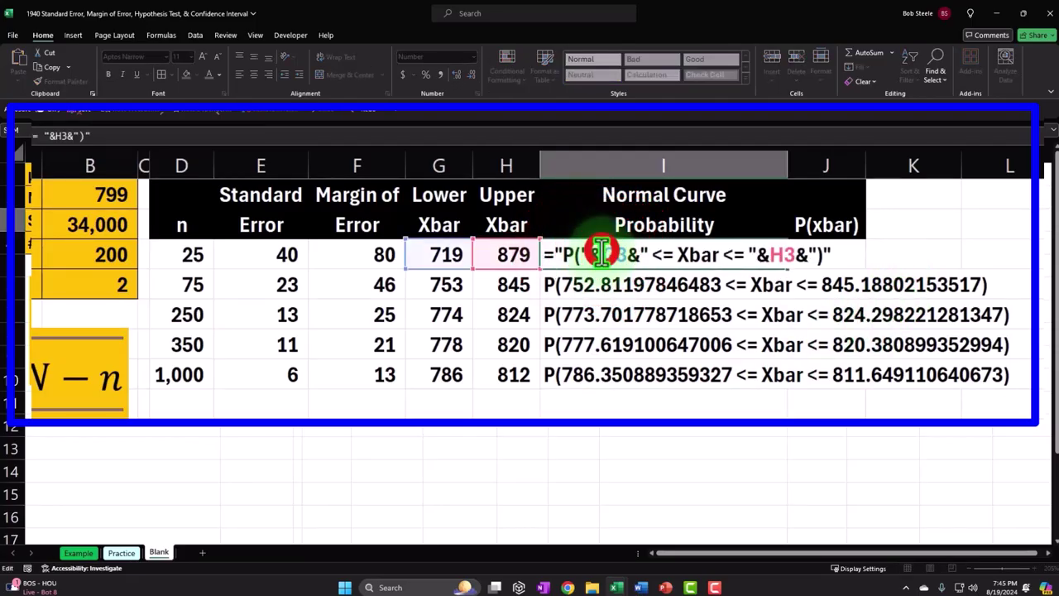
pyautogui.write('round')
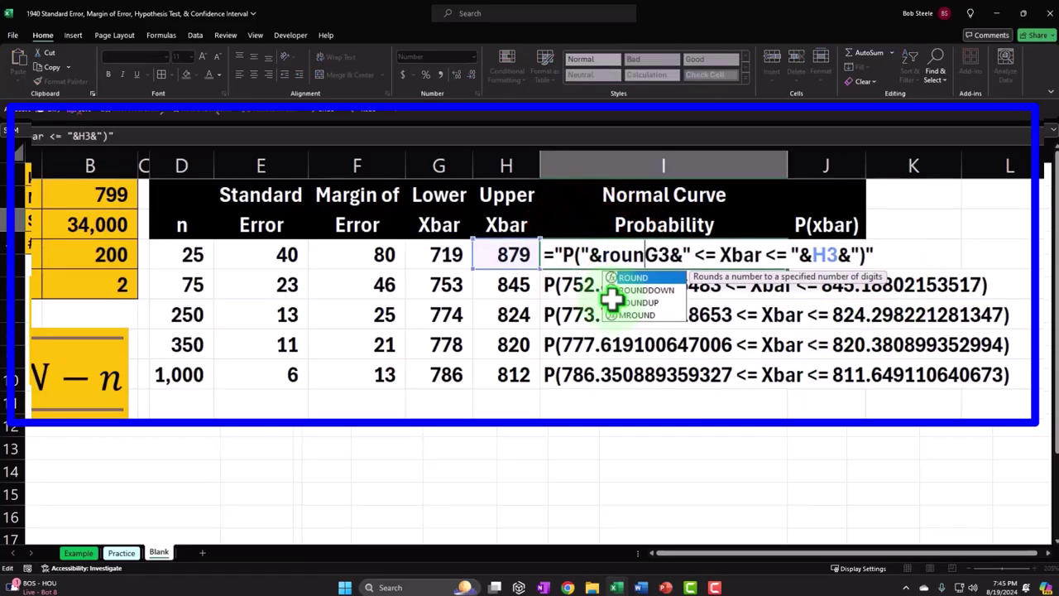
pyautogui.write('(G3')
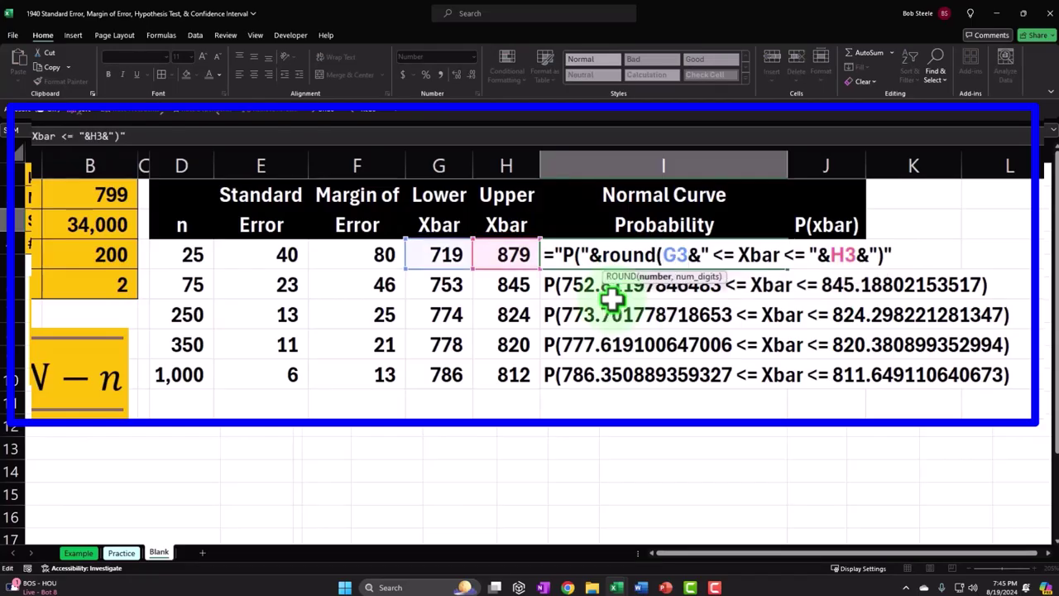
pyautogui.write(',')
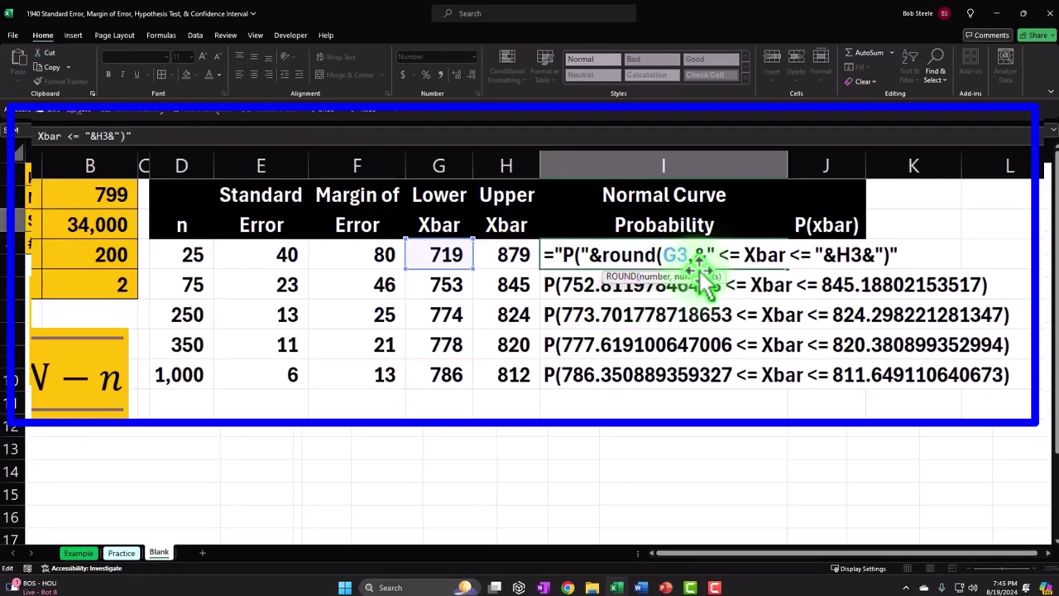
pyautogui.write('0)')
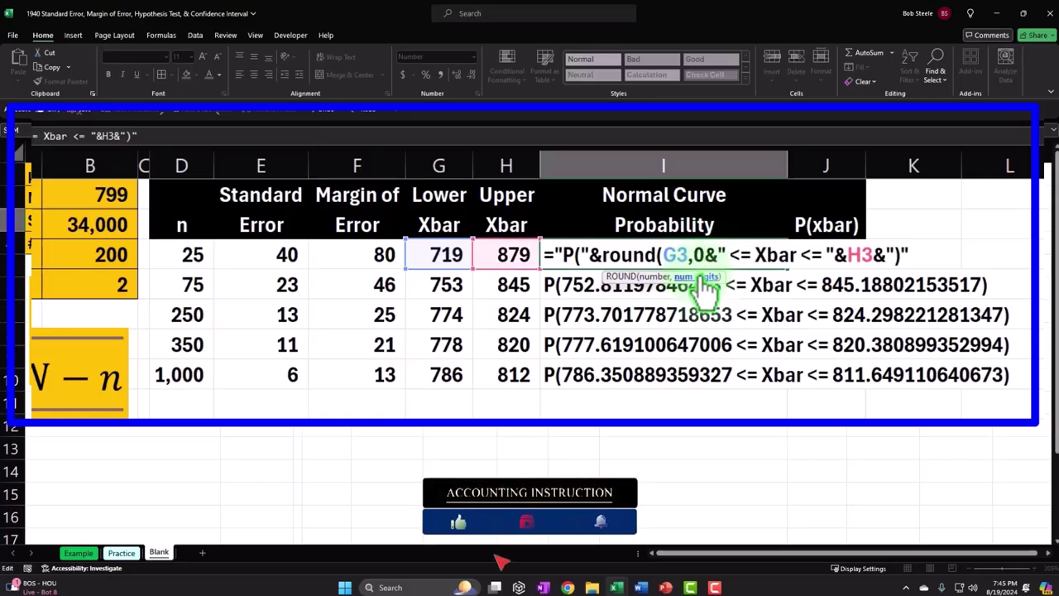
pyautogui.click(846, 254)
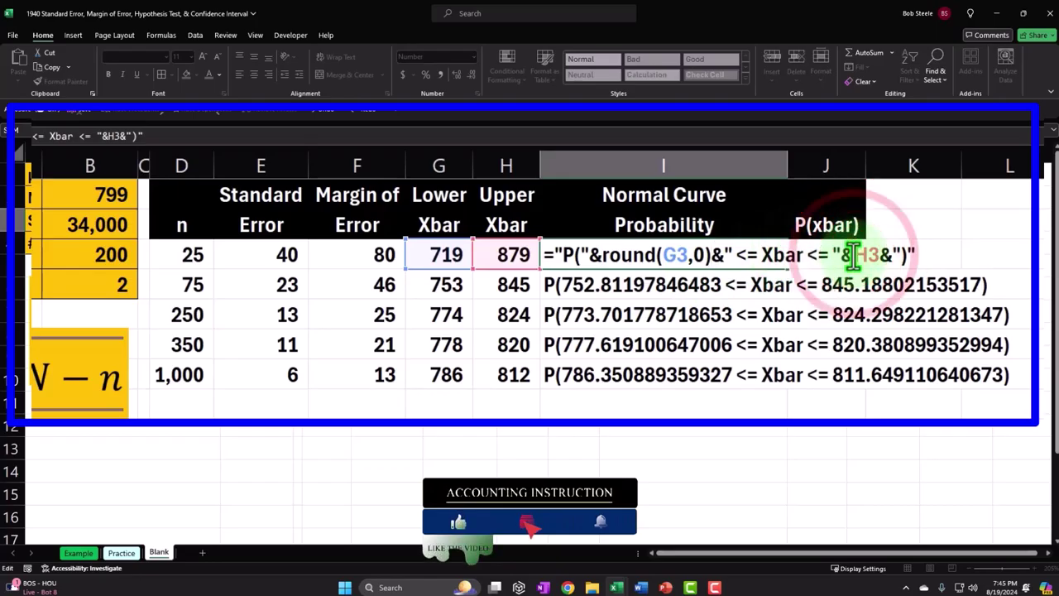
pyautogui.write('rount')
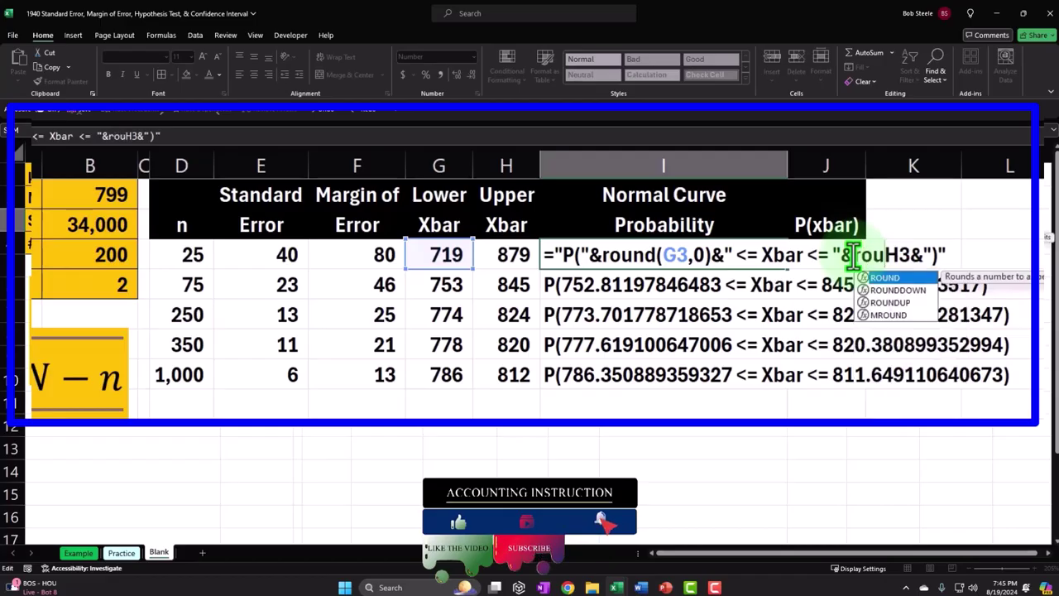
pyautogui.press('BackSpace')
pyautogui.write('d')
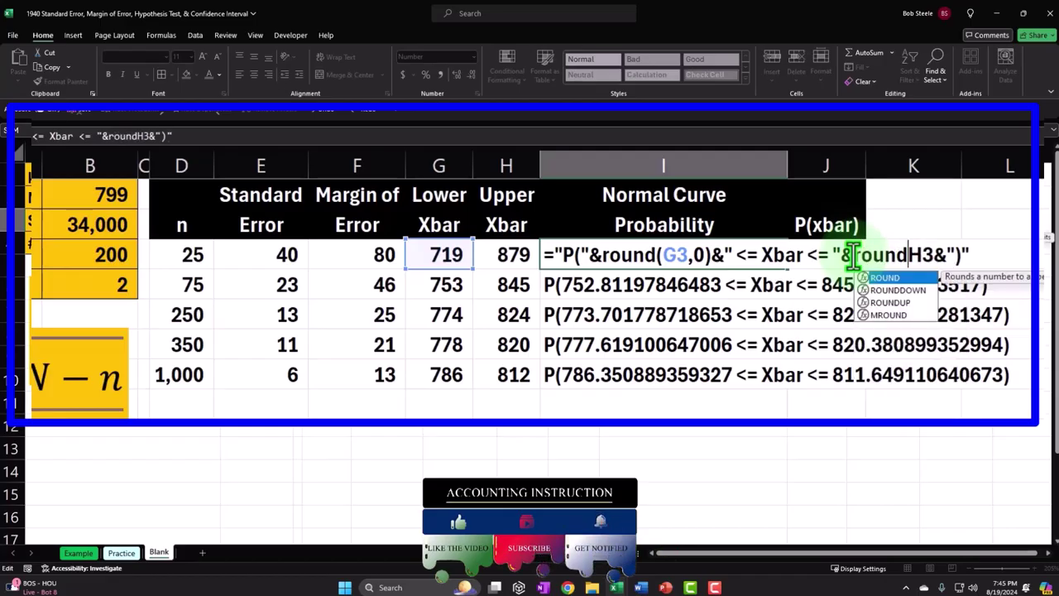
pyautogui.press('Tab')
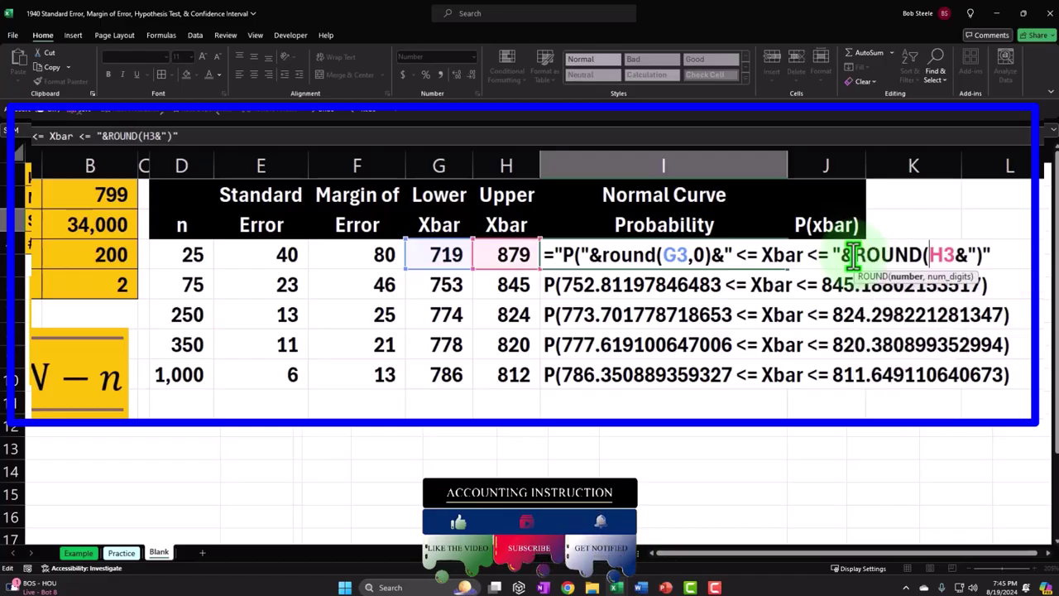
pyautogui.click(943, 258)
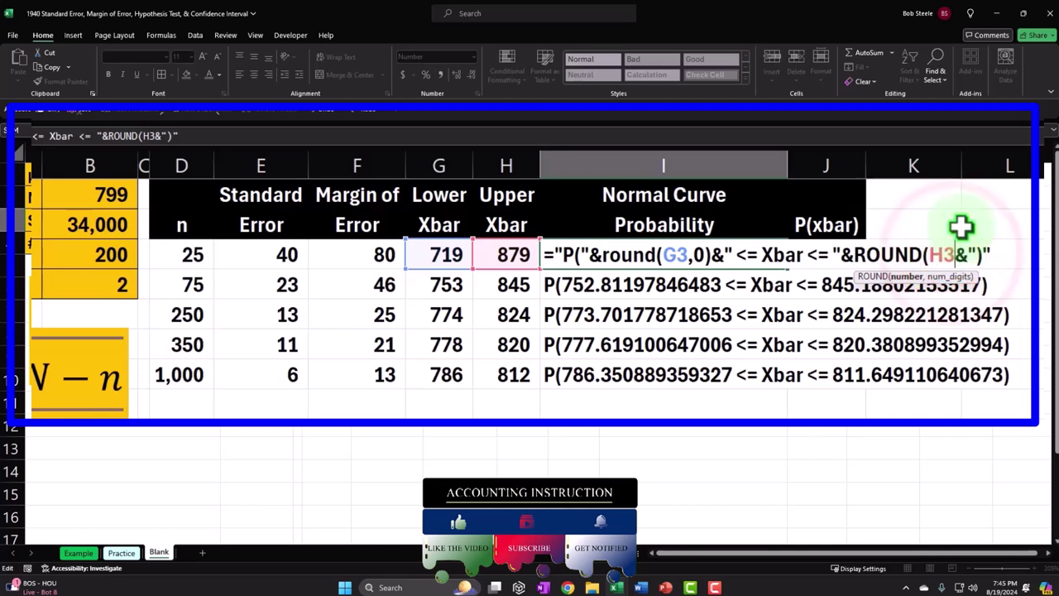
pyautogui.write(',0)')
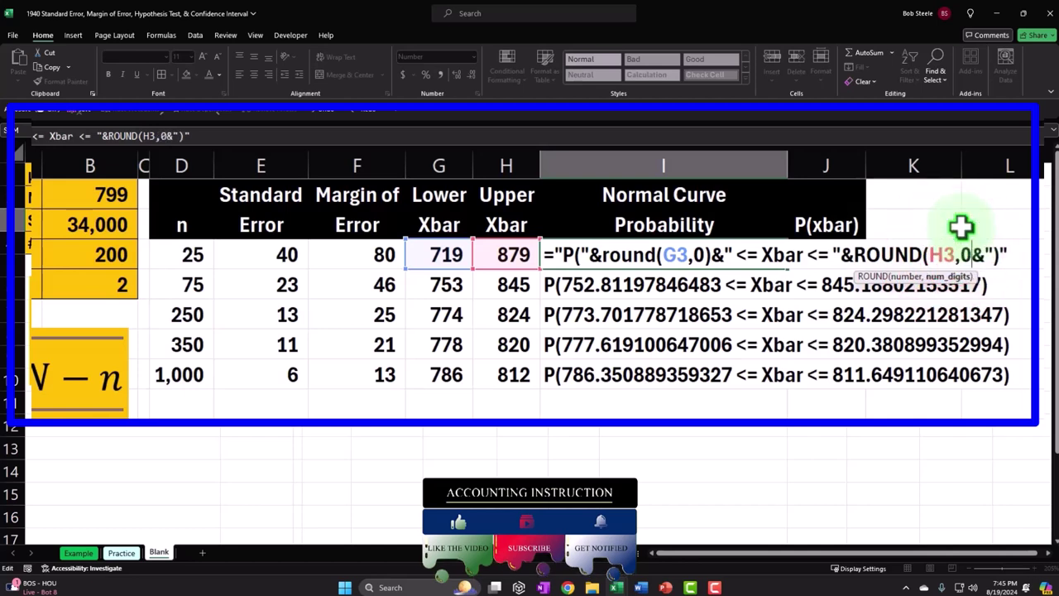
pyautogui.press('Return')
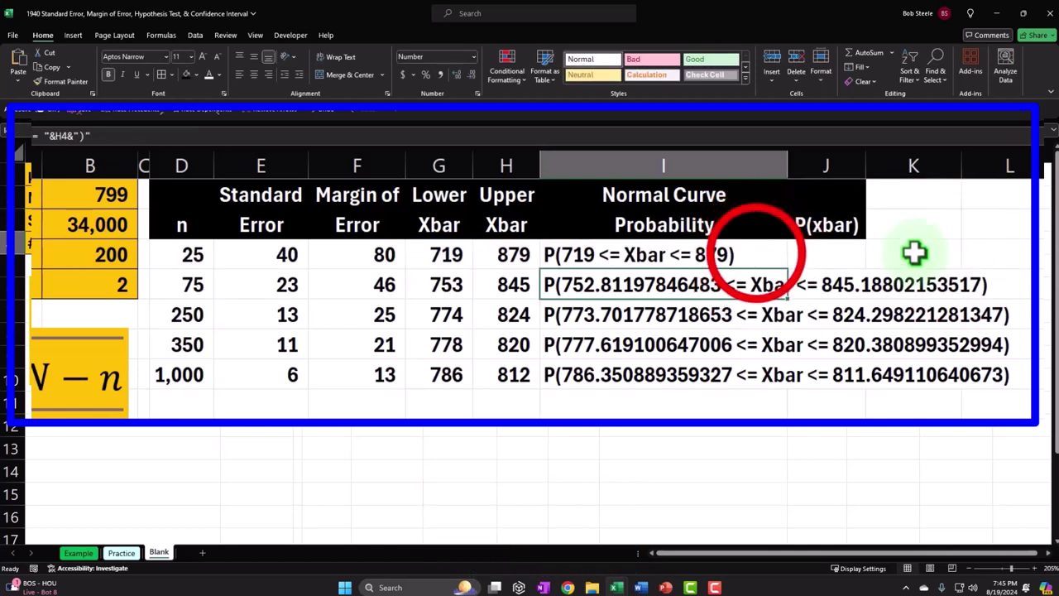
# Copy the rounded label formula from I3 down through I7.
pyautogui.click(780, 240)
pyautogui.moveTo(787, 268); pyautogui.dragTo(790, 391)
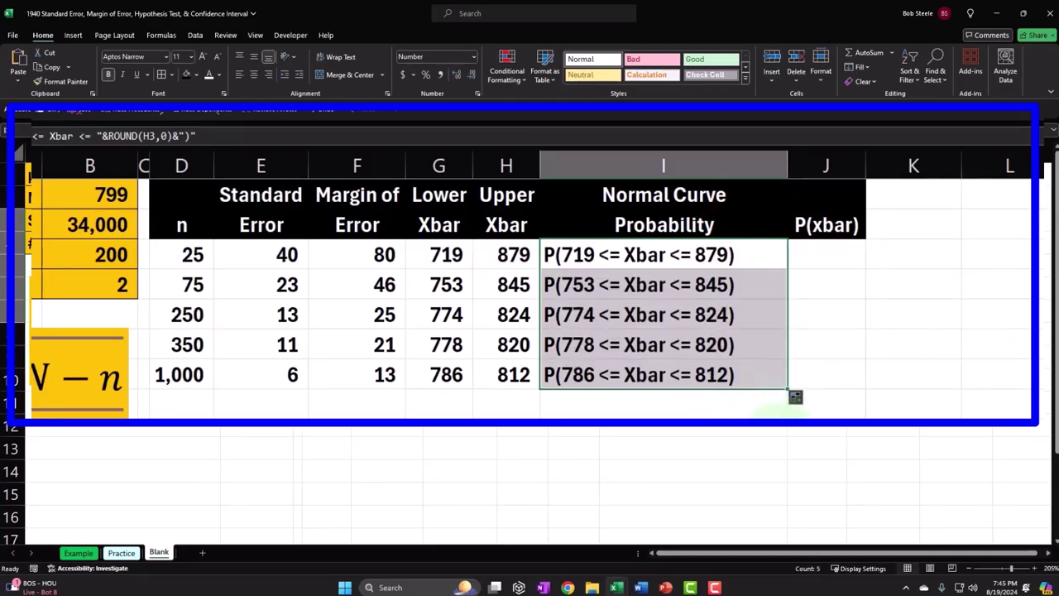
pyautogui.click(786, 404)
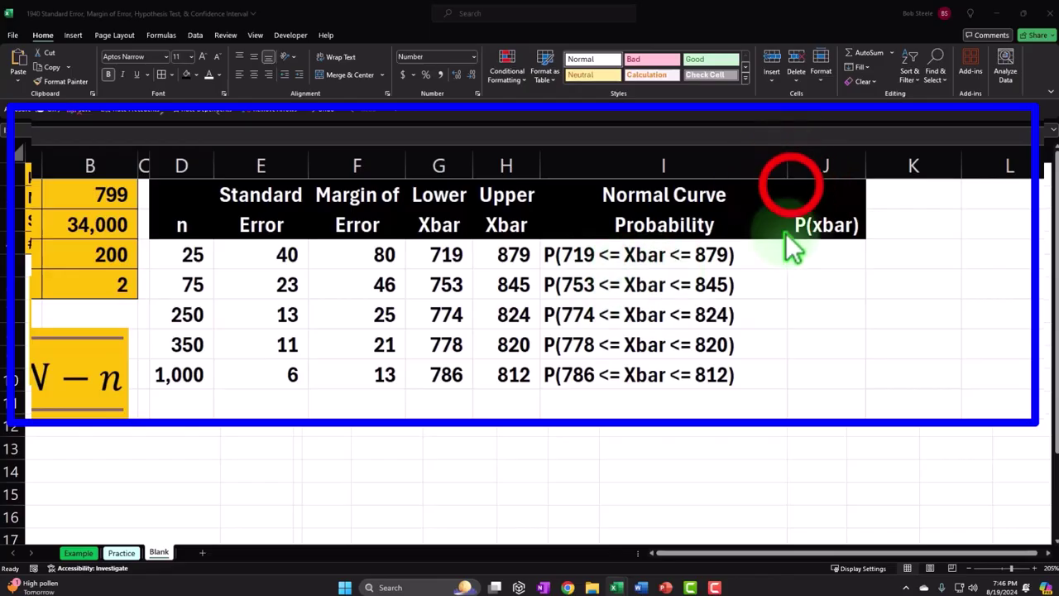
# Narrow column I to about 20.29, review I3's rounded formula, and view the Example sheet.
pyautogui.moveTo(787, 173); pyautogui.dragTo(749, 167)
pyautogui.click(636, 256)
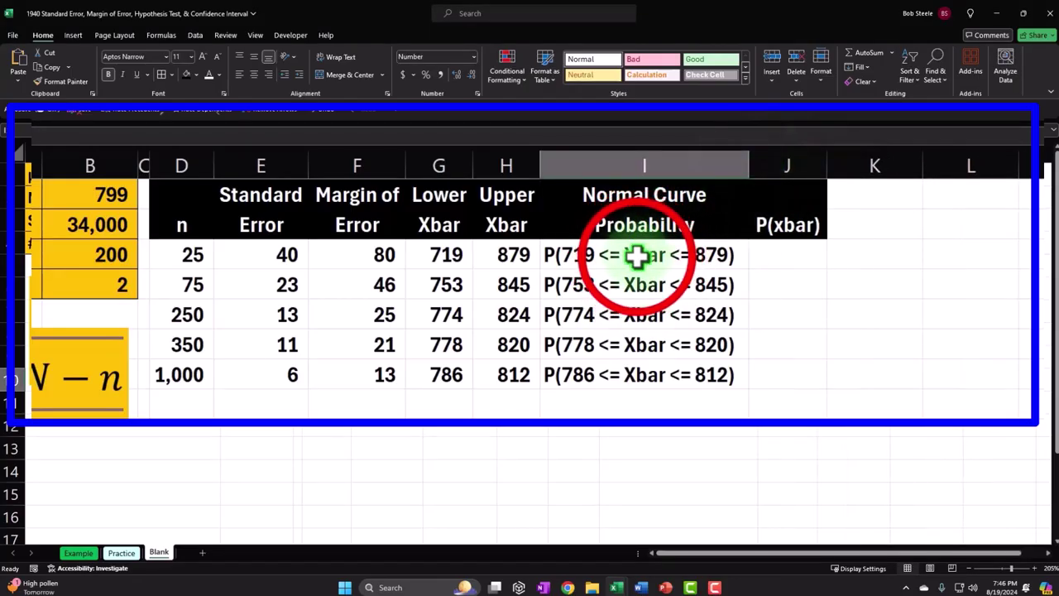
pyautogui.doubleClick(637, 257)
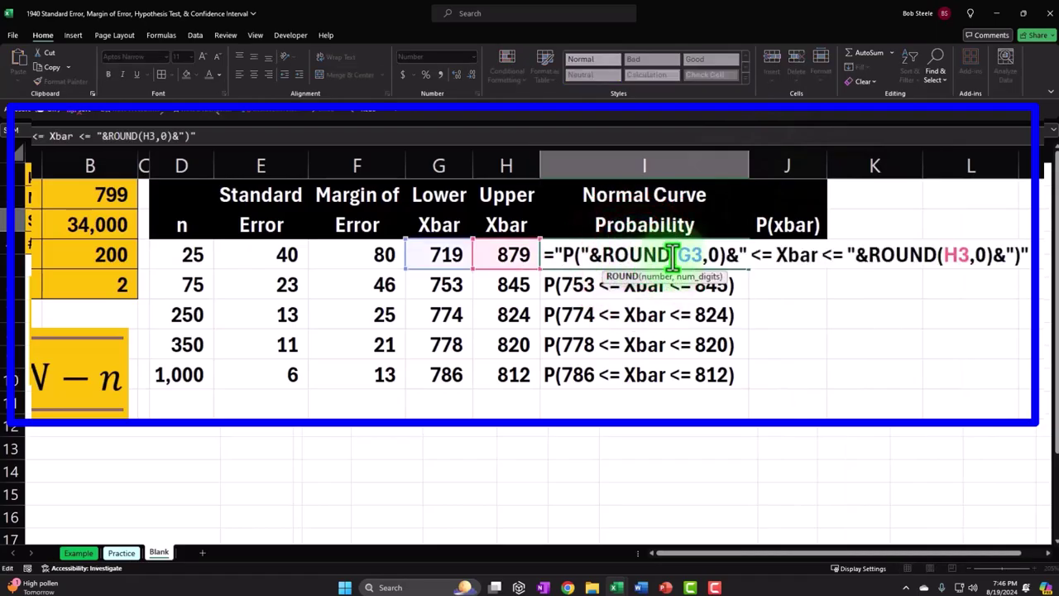
pyautogui.click(666, 263)
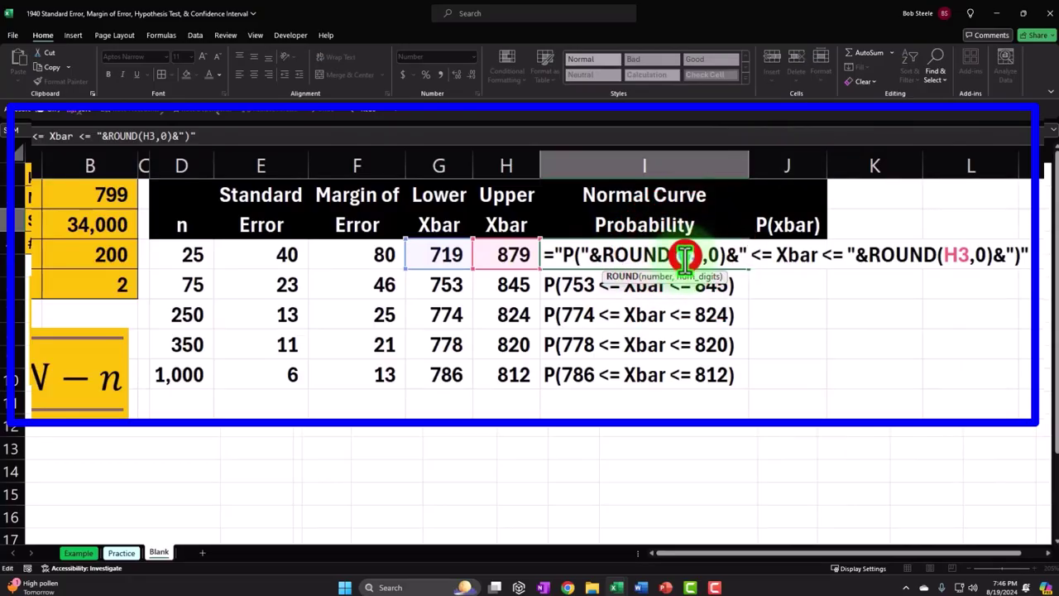
pyautogui.click(688, 255)
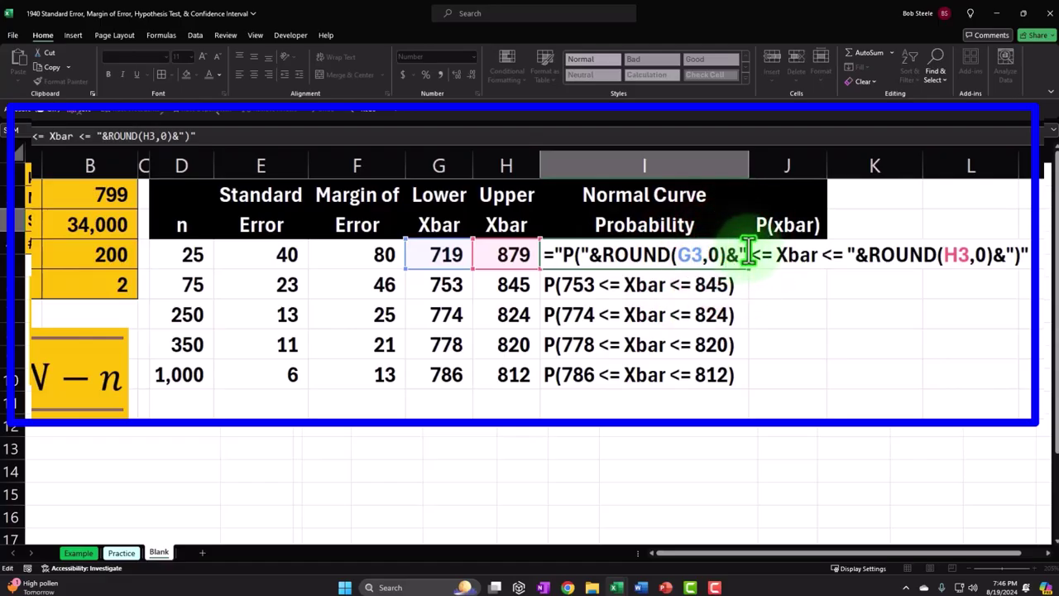
pyautogui.press('Return')
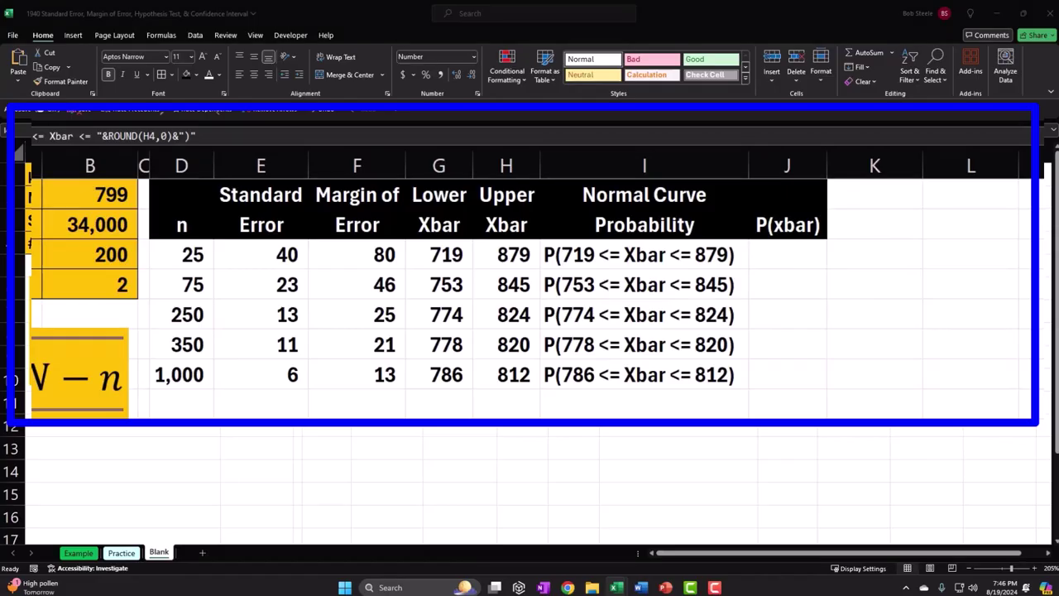
pyautogui.click(797, 251)
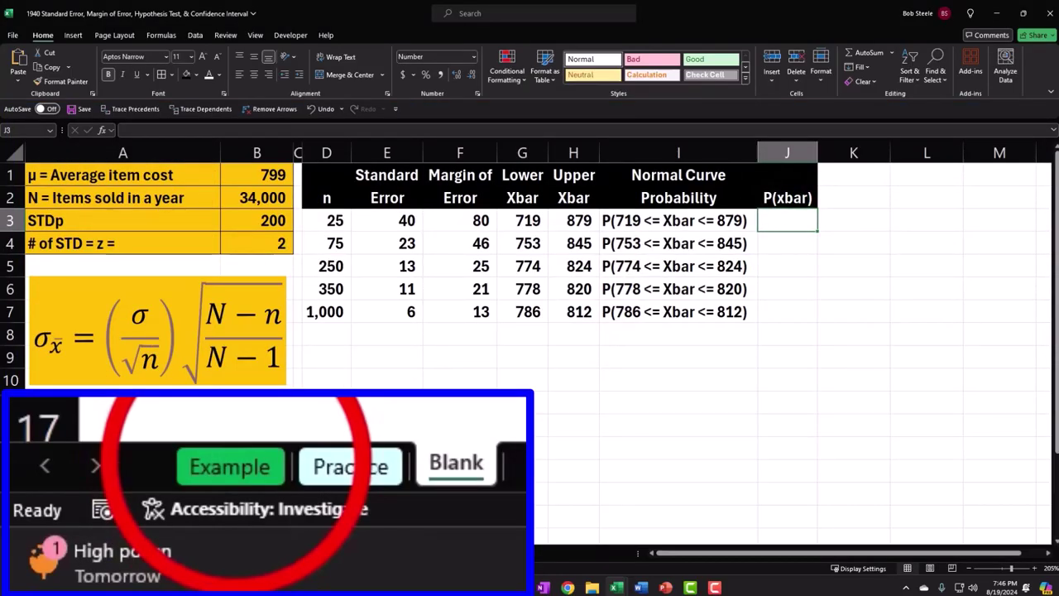
pyautogui.click(82, 552)
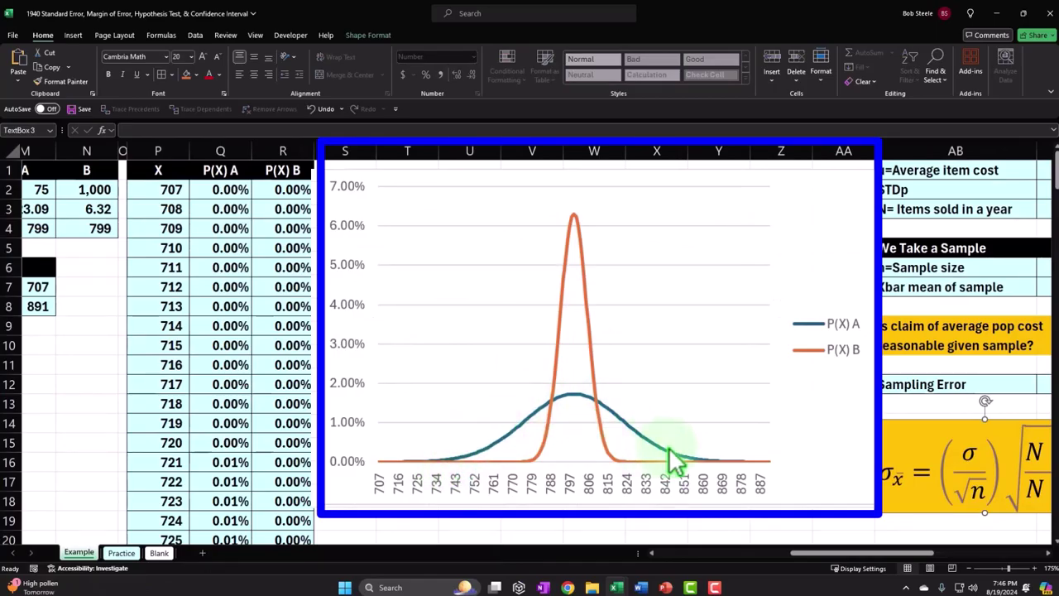
pyautogui.moveTo(668, 451)
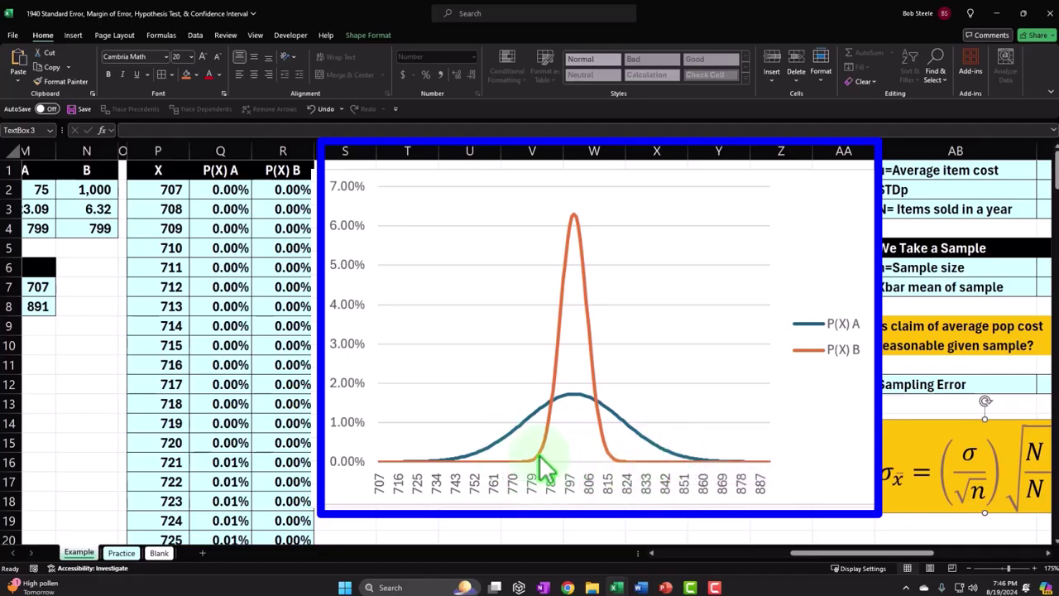
pyautogui.moveTo(502, 447)
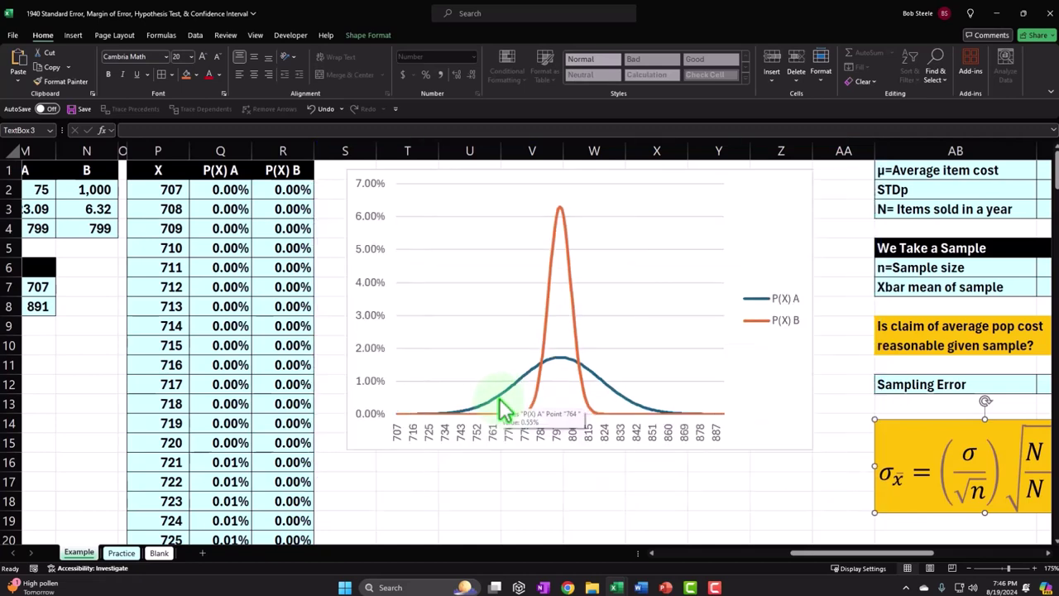
pyautogui.click(165, 552)
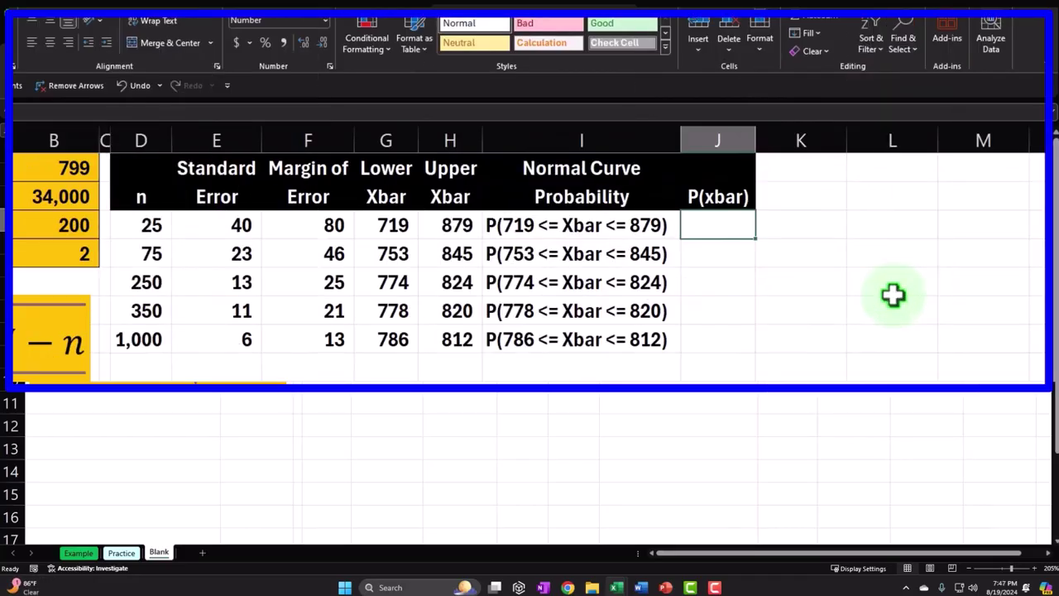
# Begin J3's formula with =NORM.DIST(H3,$B$1,E3) for the upper Xbar bound.
pyautogui.write('=nor')
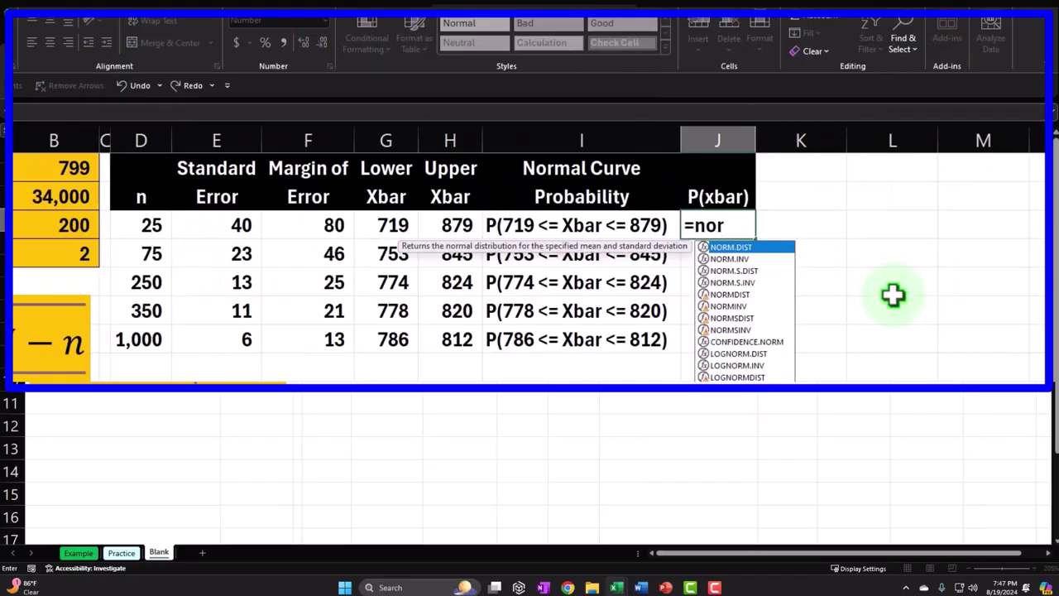
pyautogui.press('Tab')
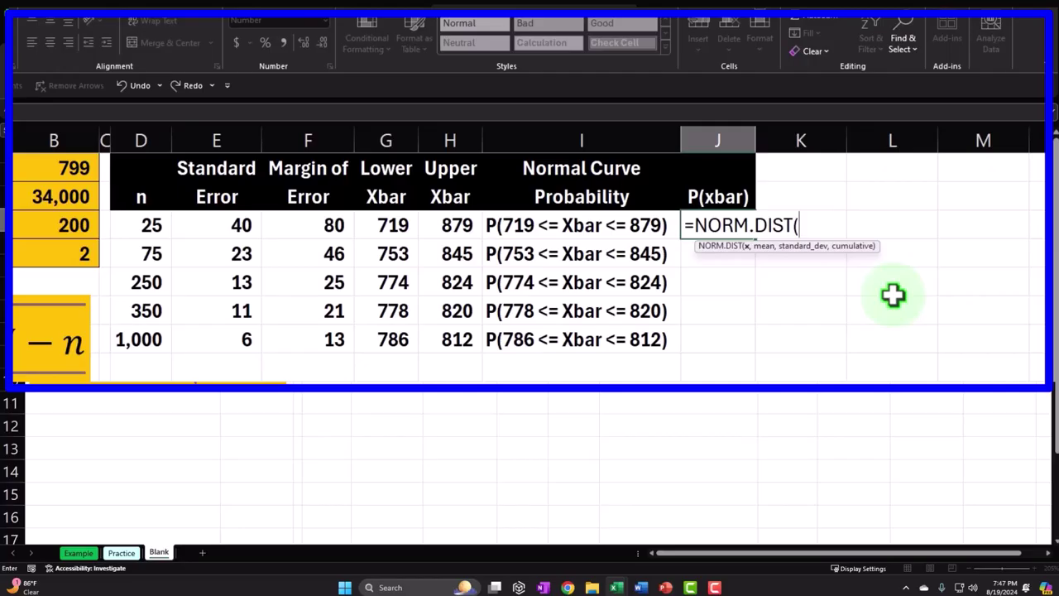
pyautogui.click(447, 225)
pyautogui.write(',')
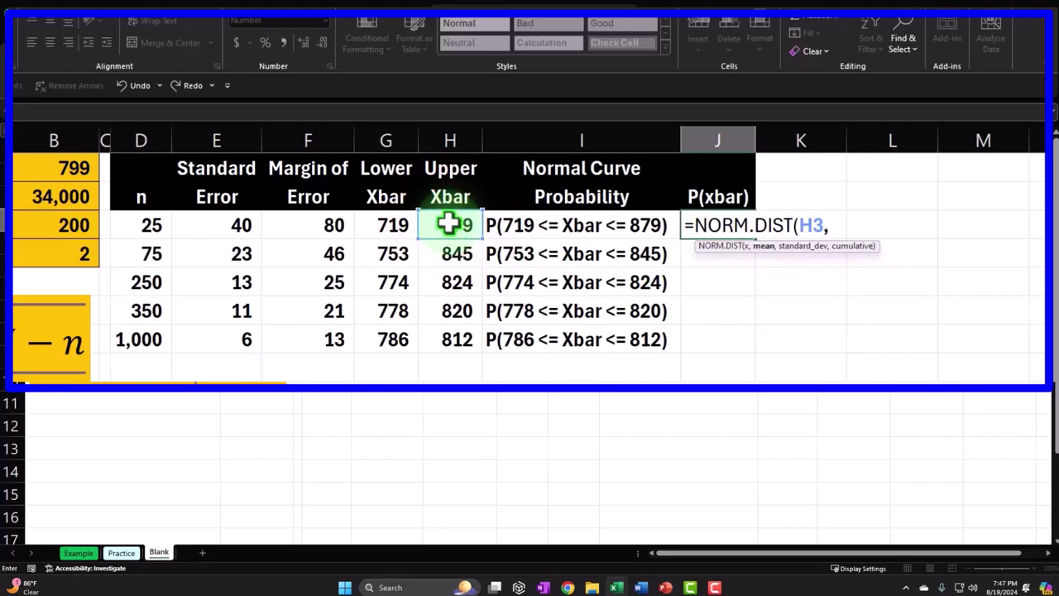
pyautogui.click(44, 167)
pyautogui.press('F4')
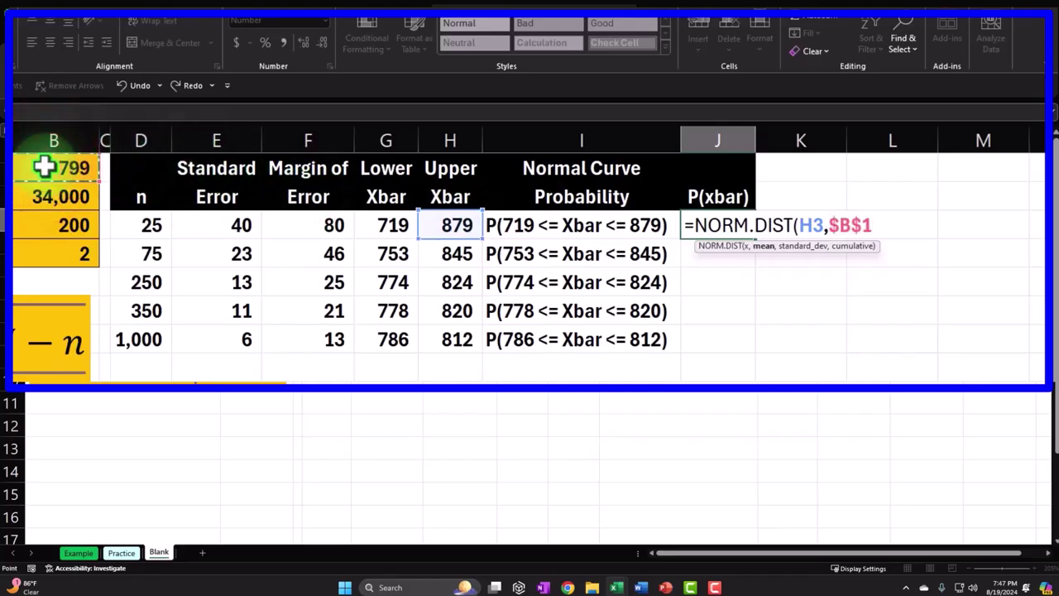
pyautogui.write(',')
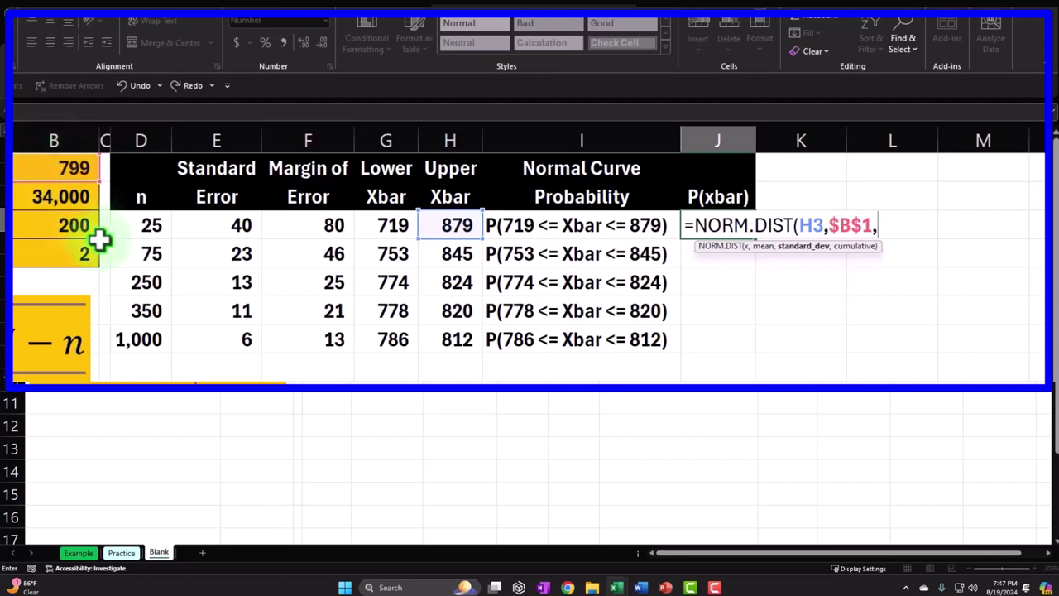
pyautogui.click(218, 220)
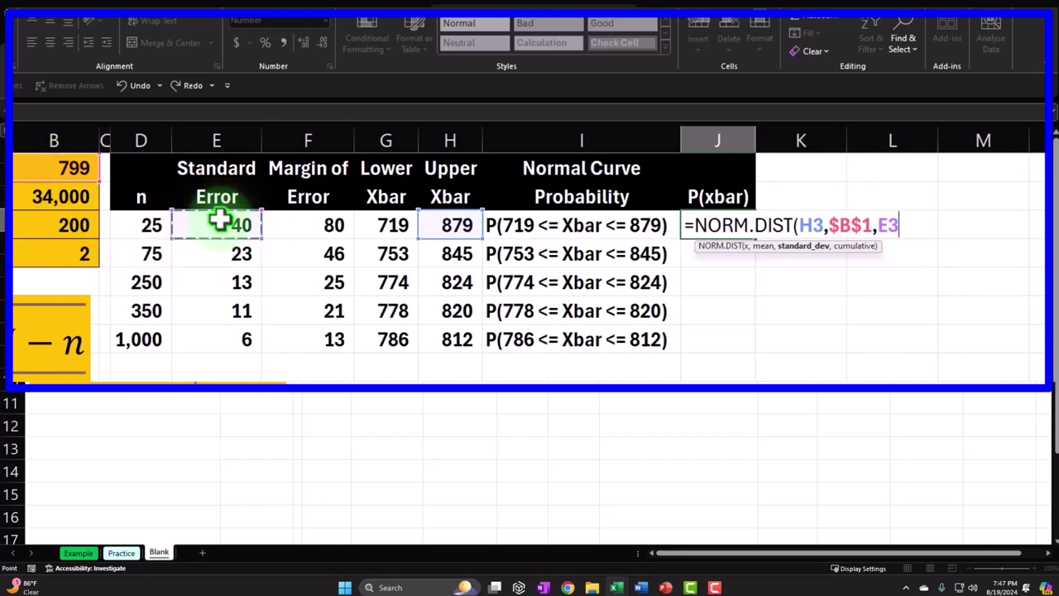
pyautogui.write(')-')
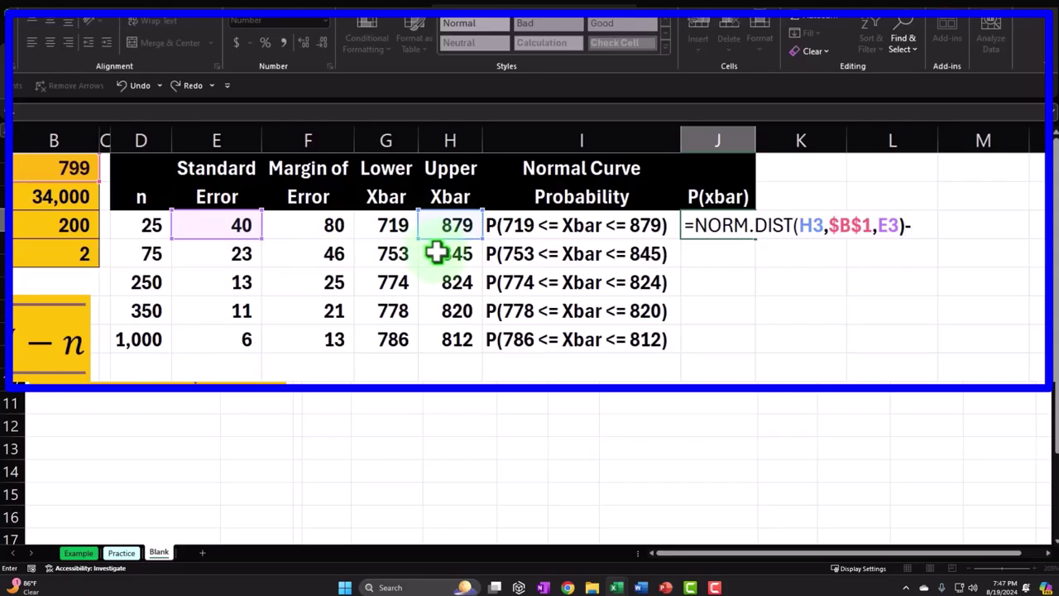
# Subtract NORM.DIST(G3,$B$1,E3,1) for the lower Xbar bound.
pyautogui.write('norm')
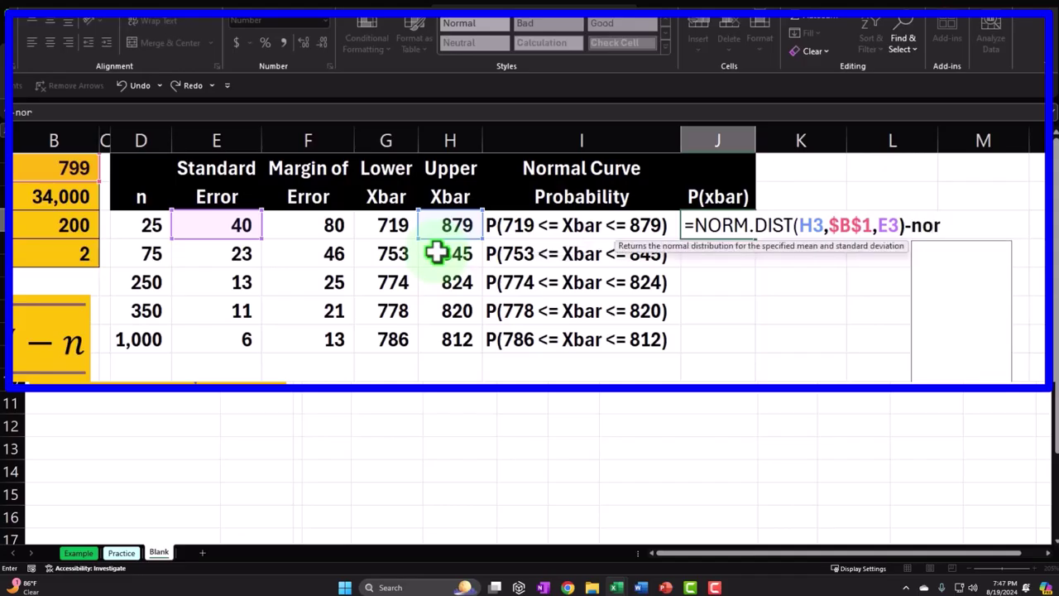
pyautogui.press('Tab')
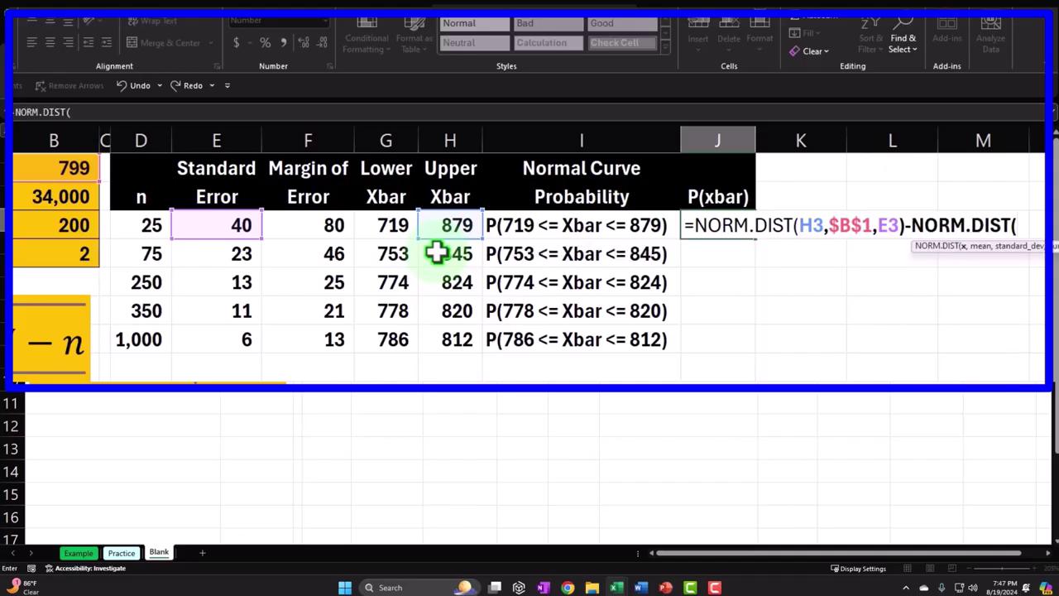
pyautogui.click(374, 222)
pyautogui.write(',')
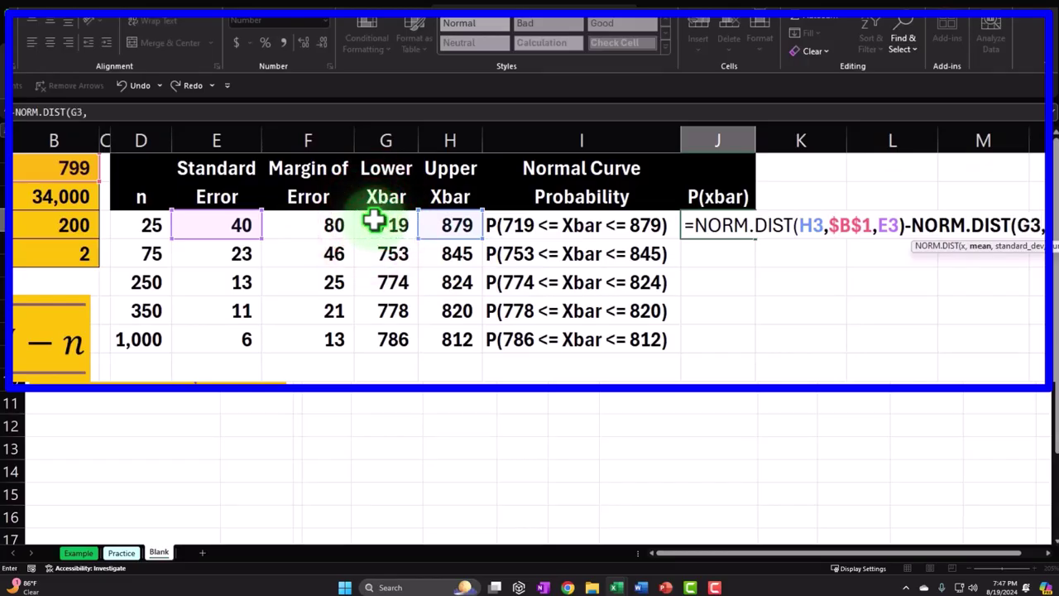
pyautogui.click(64, 161)
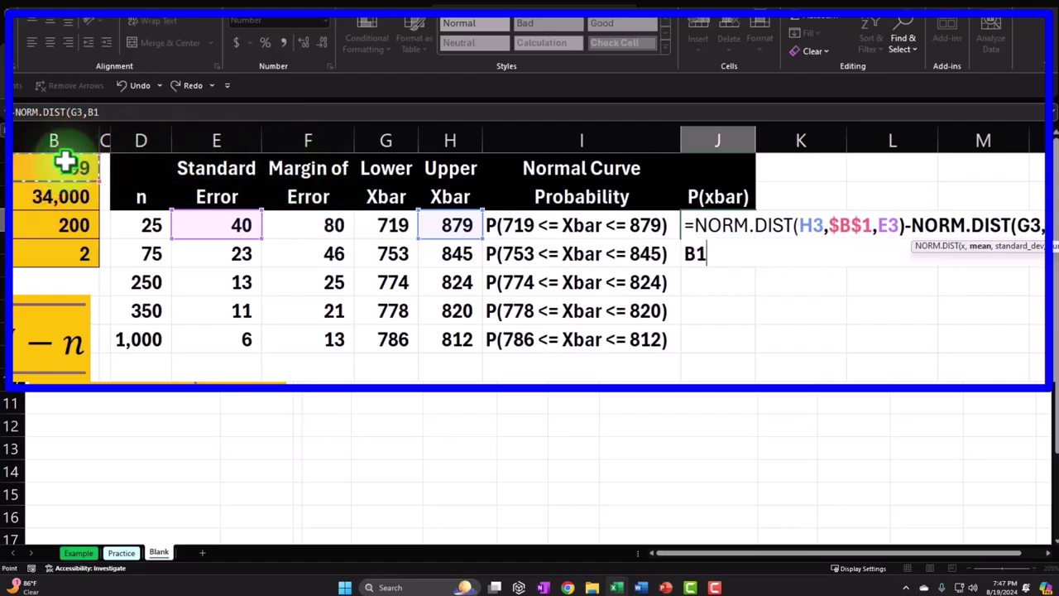
pyautogui.press('F4')
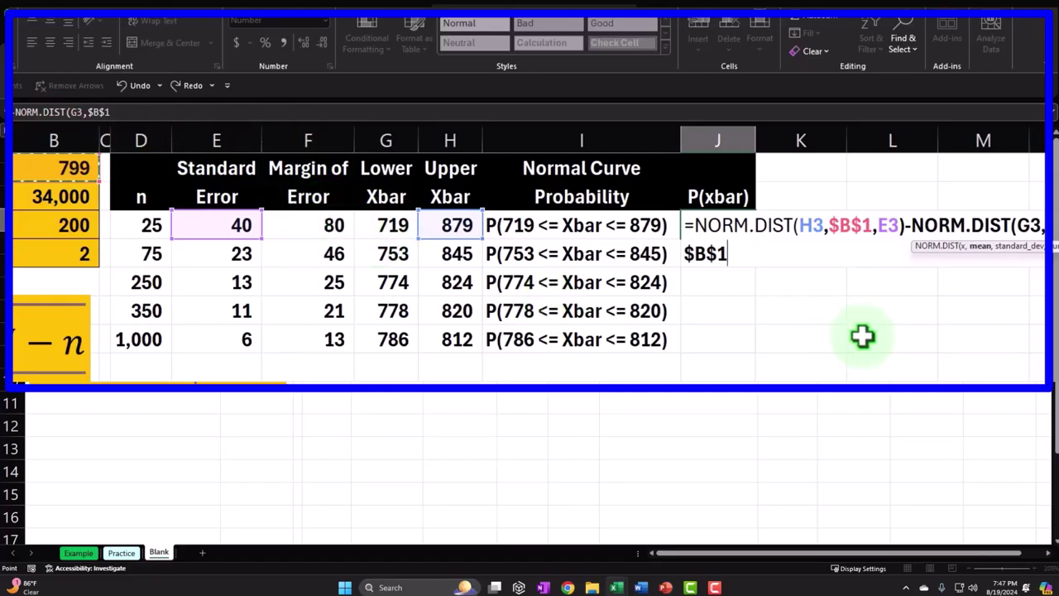
pyautogui.write(',')
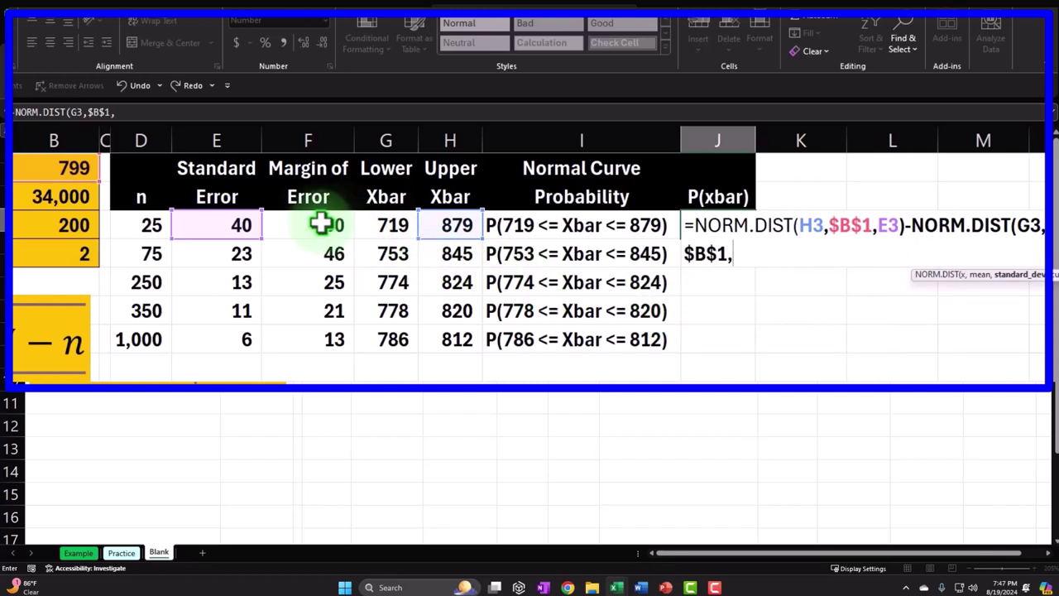
pyautogui.click(231, 225)
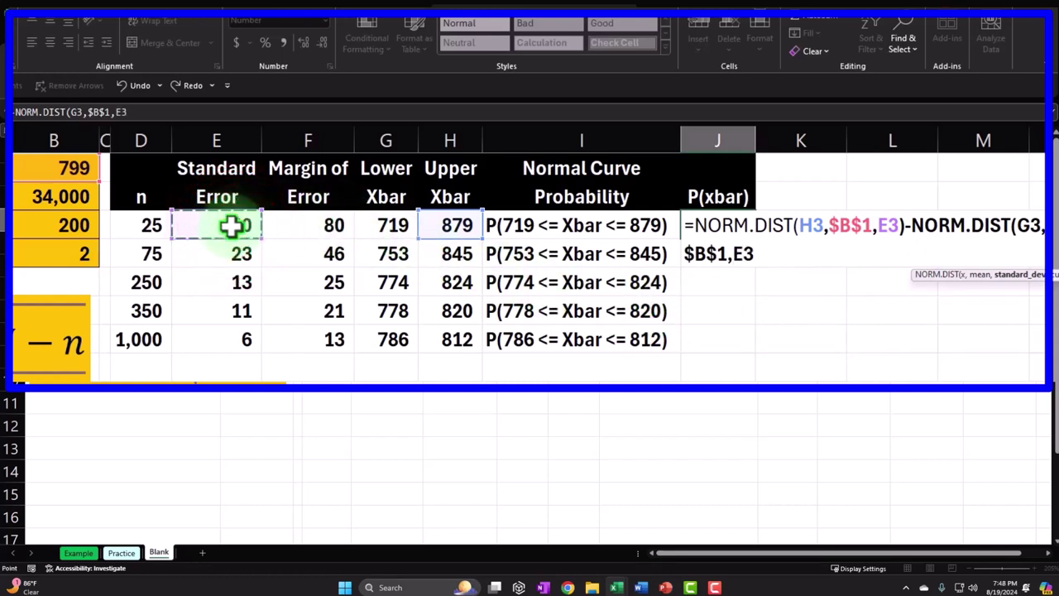
pyautogui.write(',')
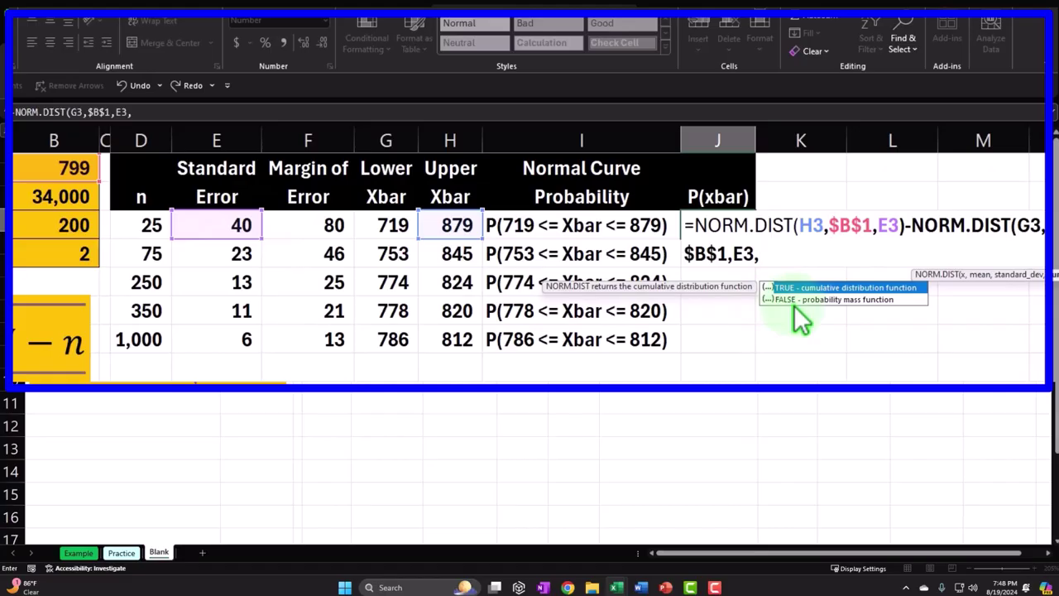
pyautogui.write('1')
# Add the missing cumulative argument 1 to the first NORM.DIST and commit the formula.
pyautogui.click(907, 240)
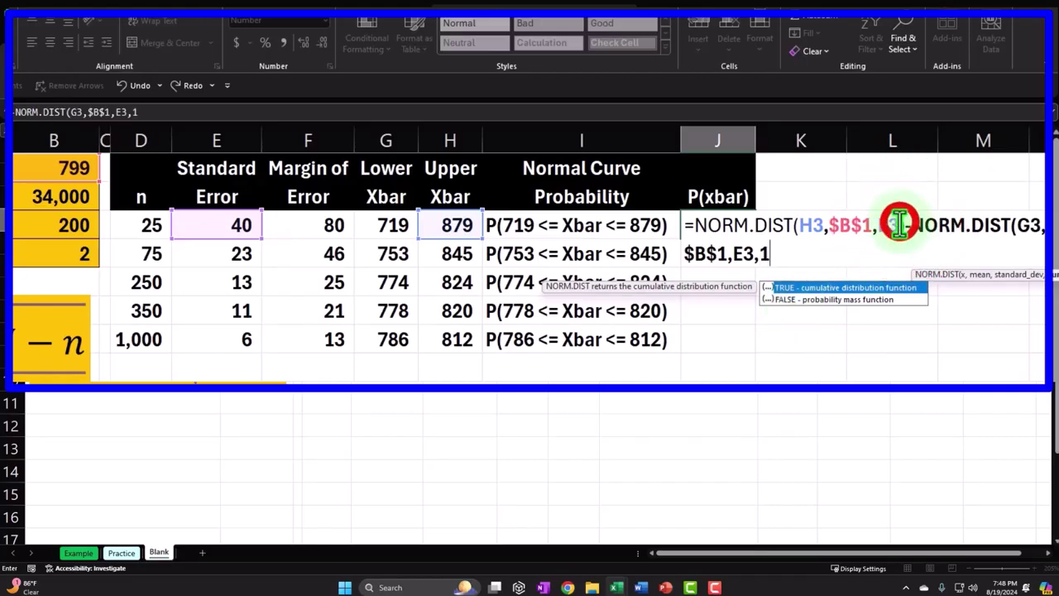
pyautogui.write(',')
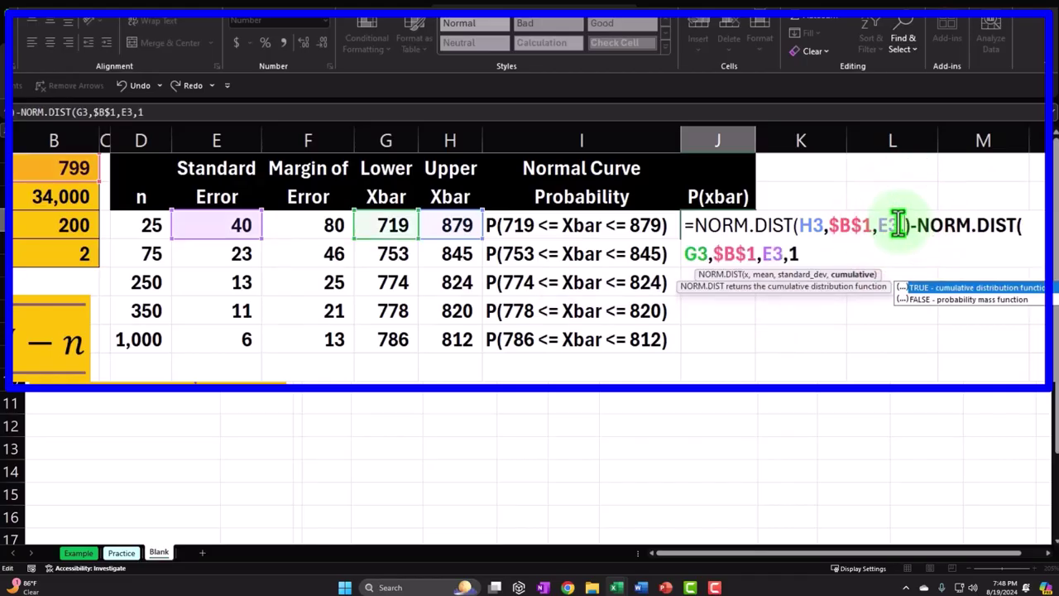
pyautogui.write('1')
pyautogui.click(839, 242)
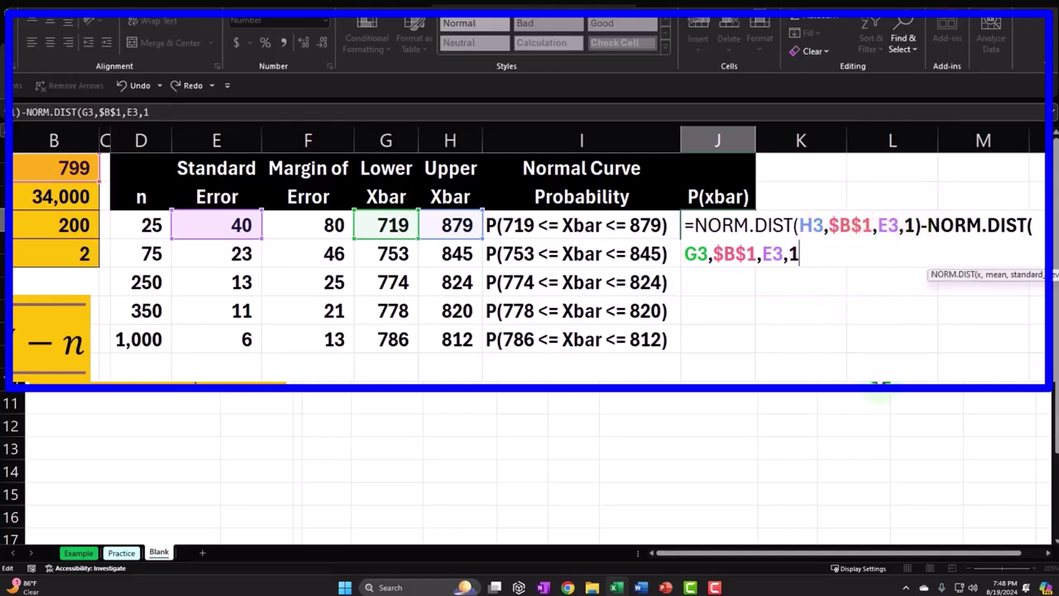
pyautogui.press('Return')
pyautogui.press('Return')
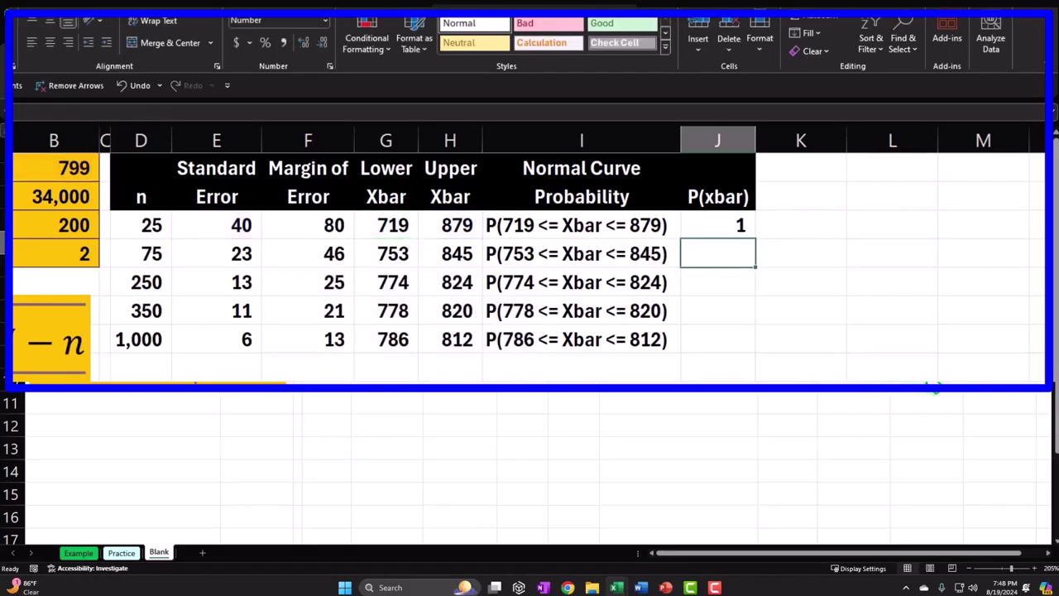
# Format J3 as a percentage with two decimal places, showing 95.45%.
pyautogui.click(733, 224)
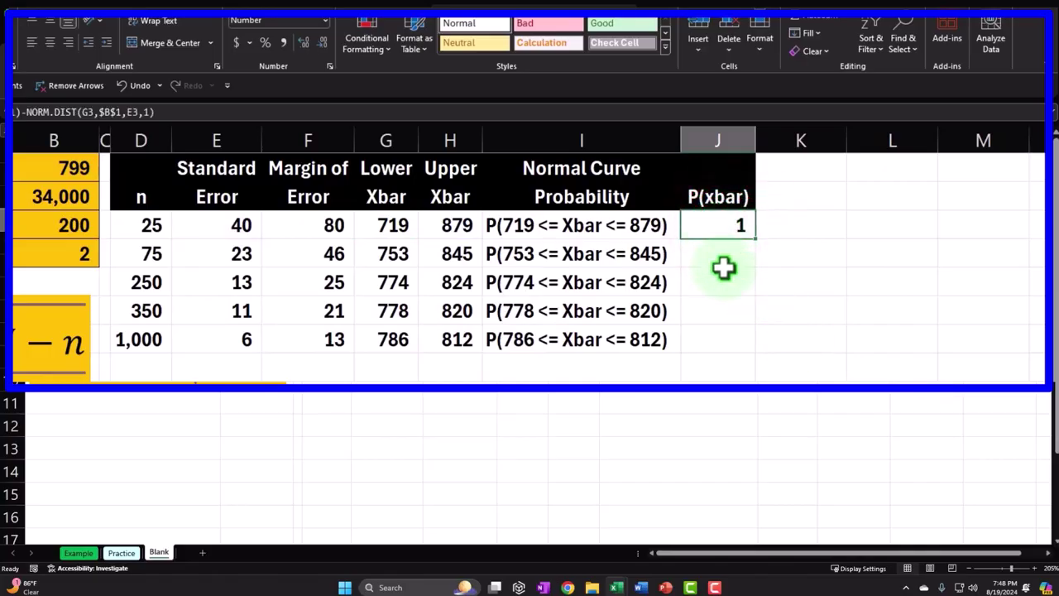
pyautogui.click(265, 43)
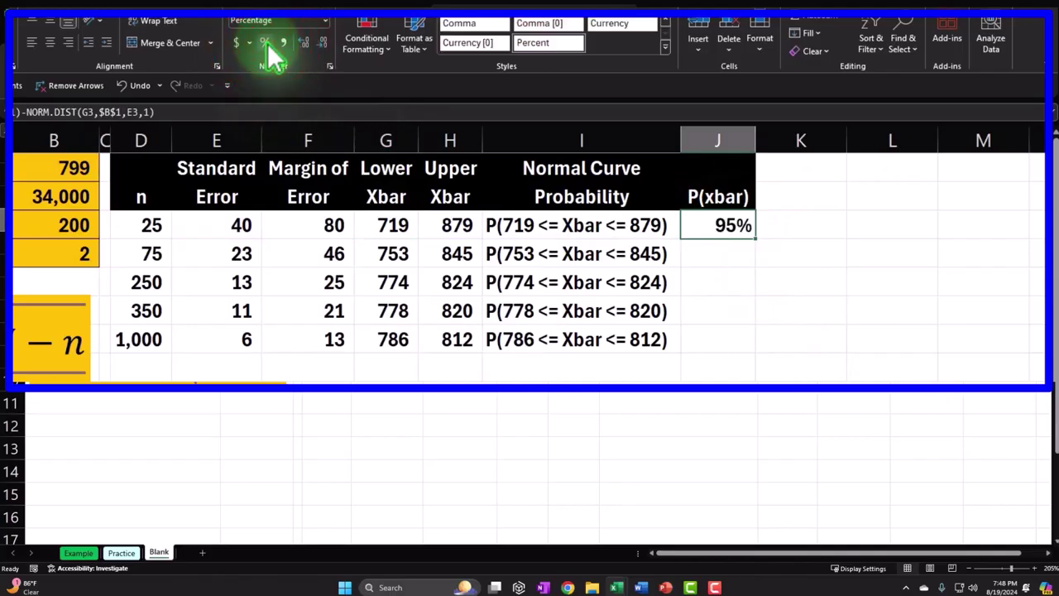
pyautogui.click(304, 43)
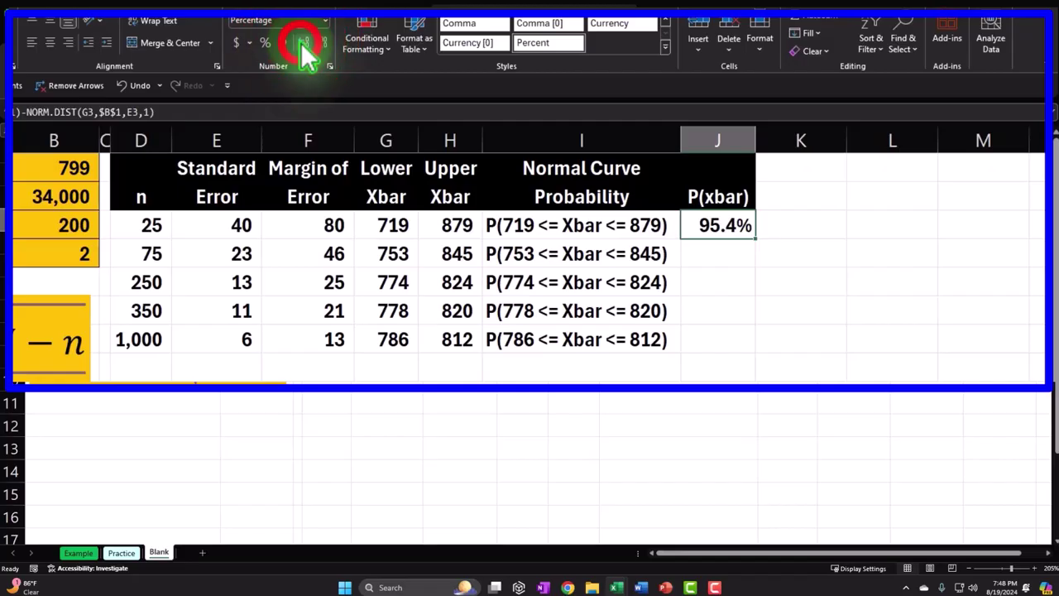
pyautogui.click(303, 43)
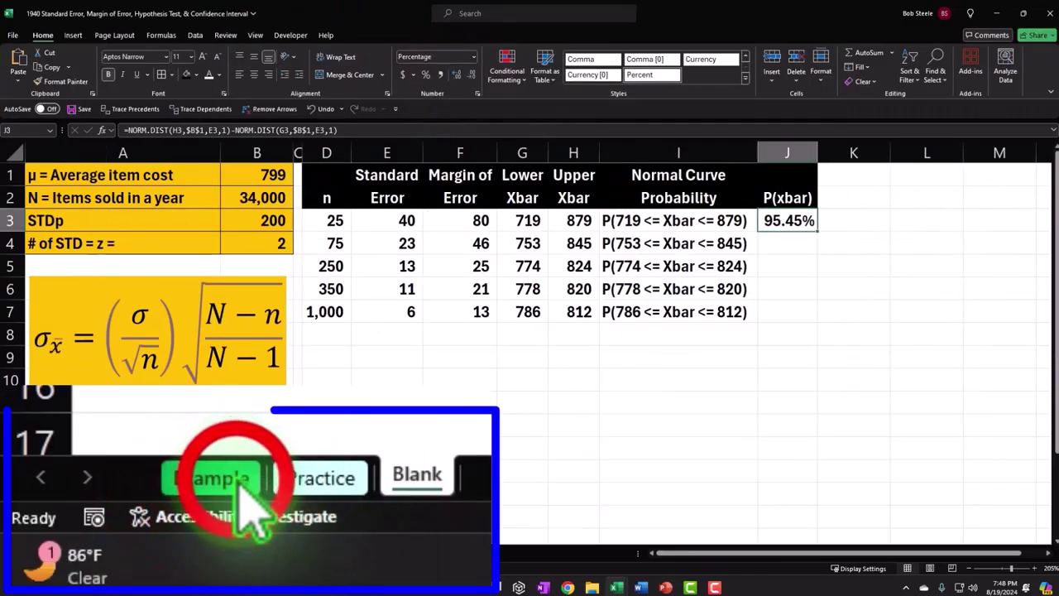
# Compare against the Example sheet, then copy J3's probability formula down through J7.
pyautogui.click(83, 552)
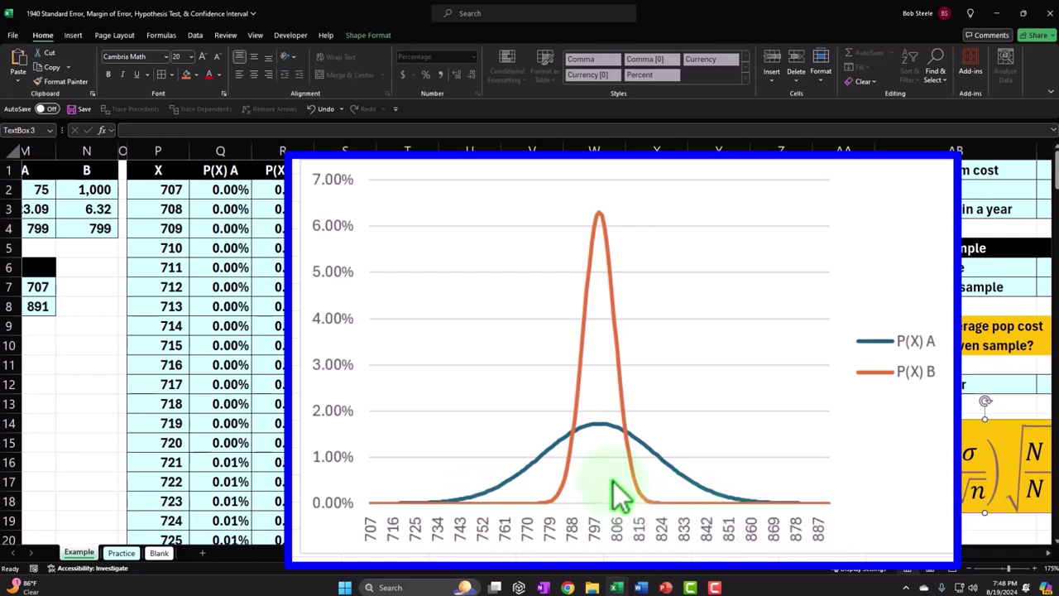
pyautogui.click(175, 548)
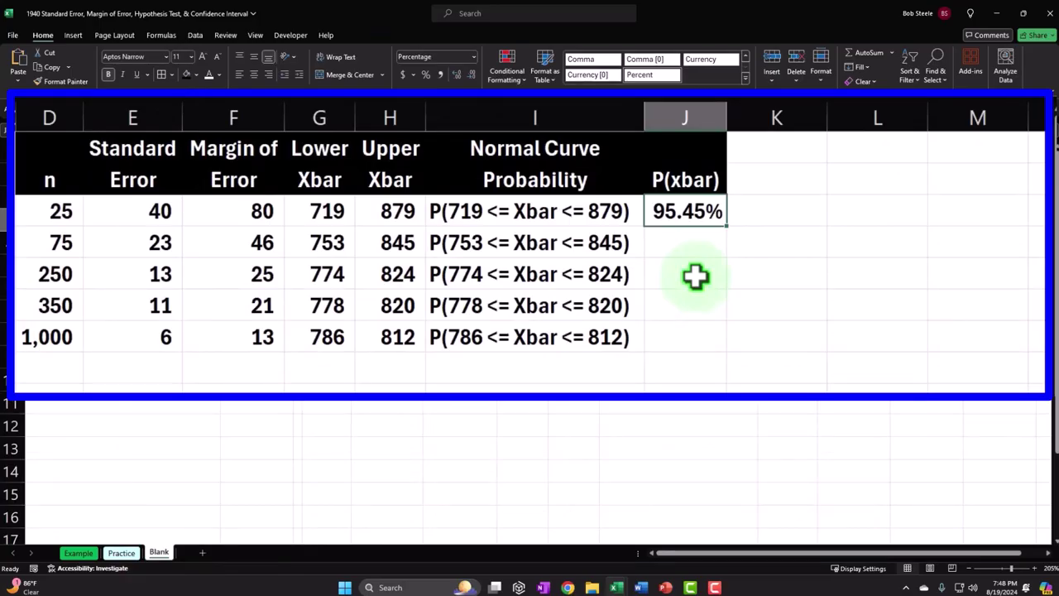
pyautogui.moveTo(726, 226); pyautogui.dragTo(720, 350)
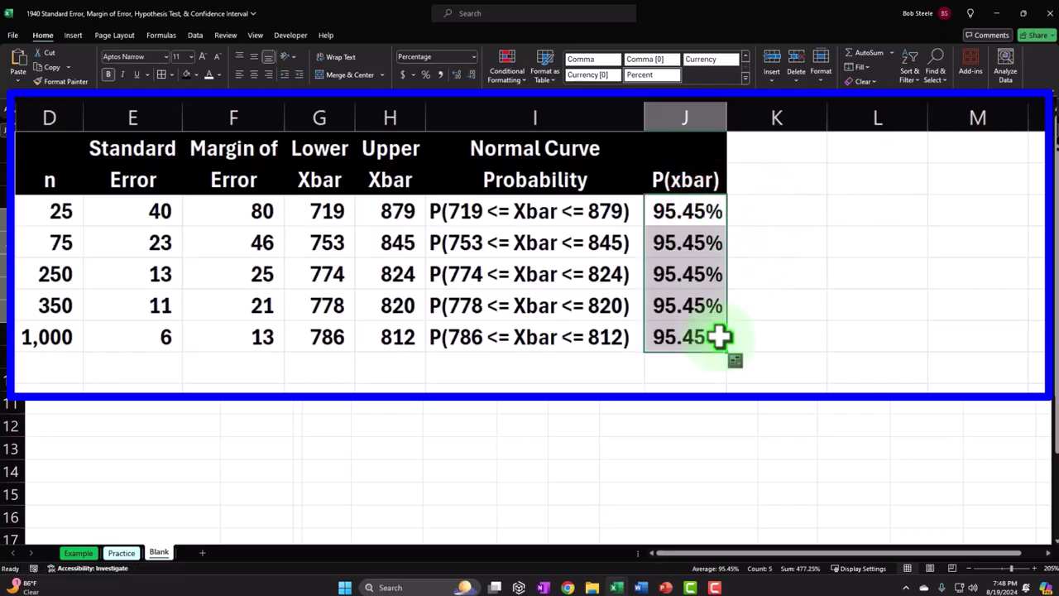
# Check the copied formula's references in the n = 75 row without changing it.
pyautogui.doubleClick(701, 240)
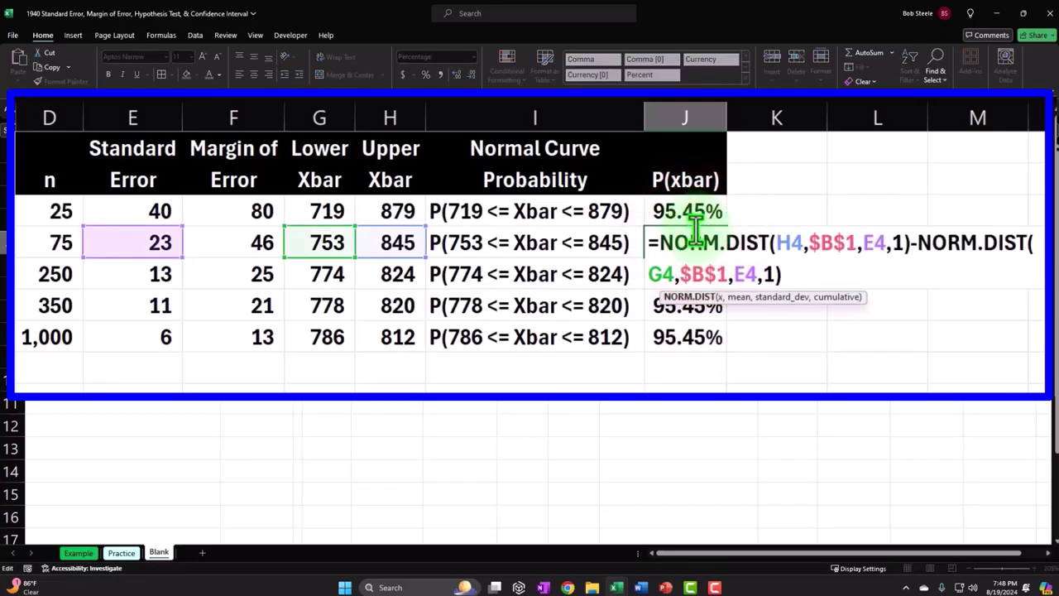
pyautogui.press('Return')
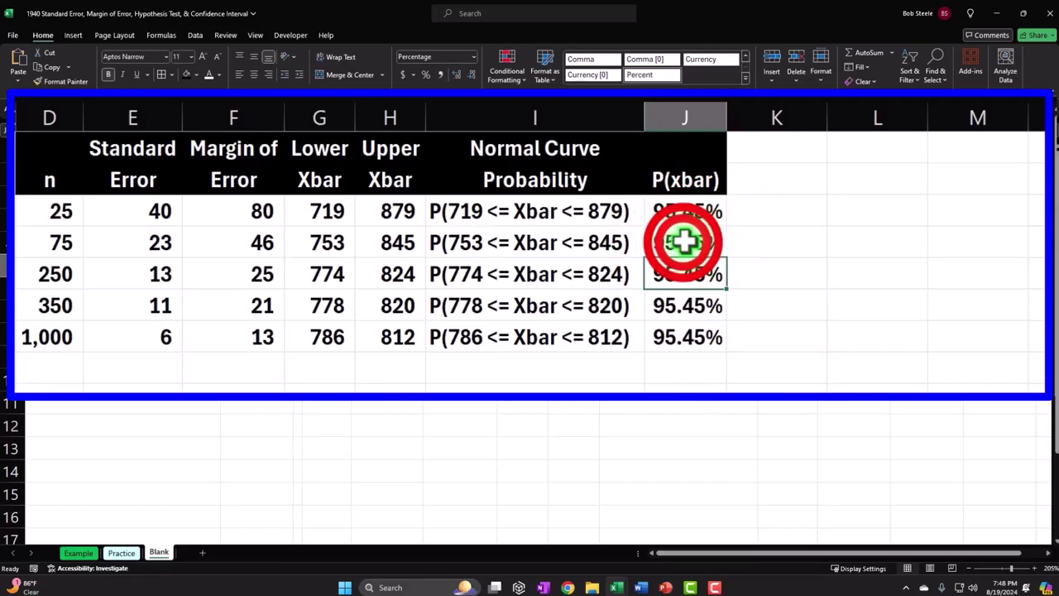
pyautogui.doubleClick(689, 237)
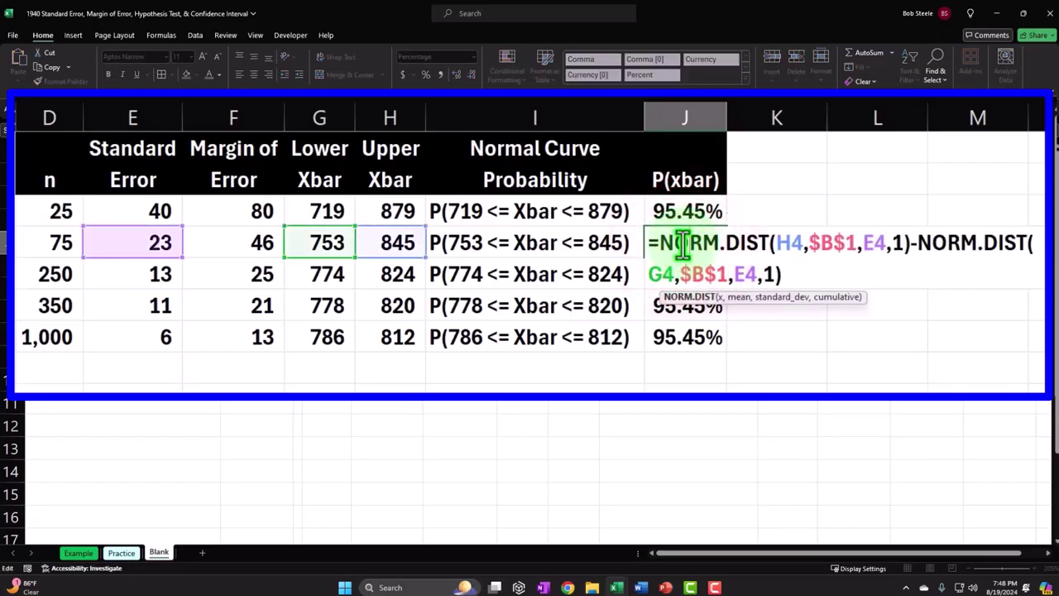
pyautogui.press('Return')
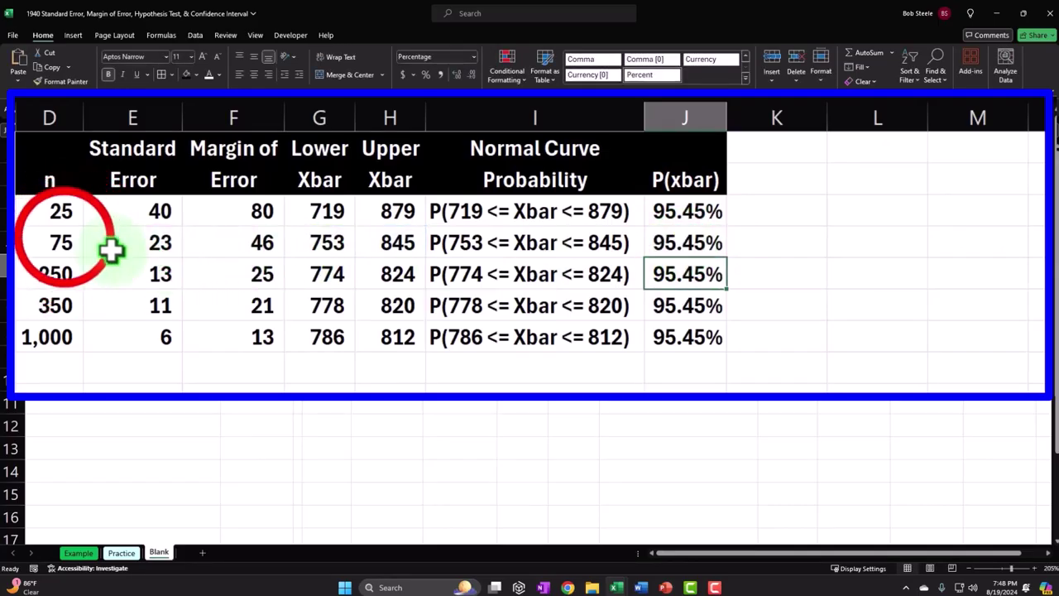
pyautogui.click(64, 239)
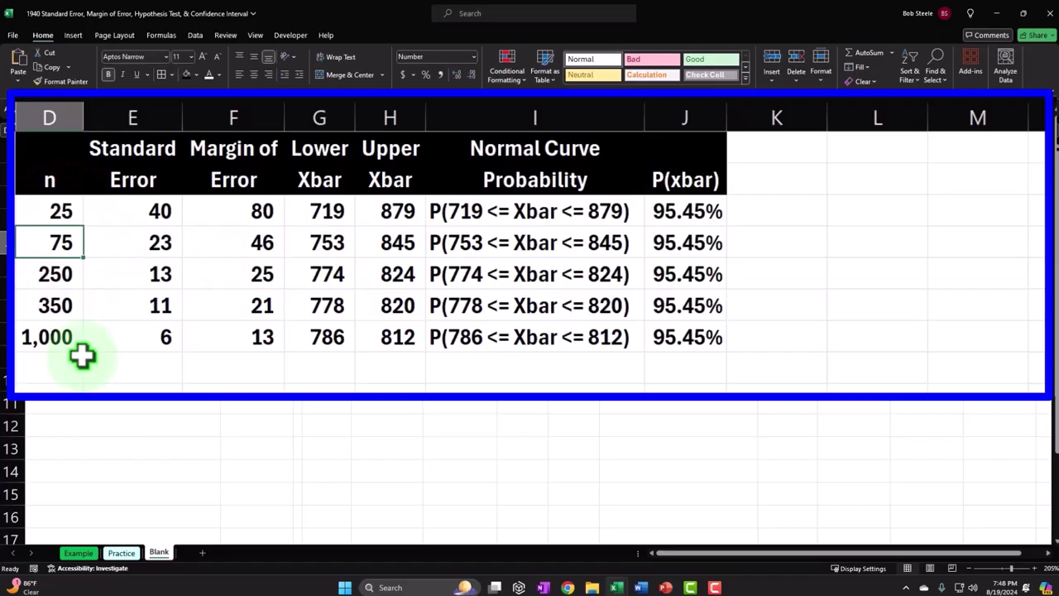
pyautogui.press('Right')
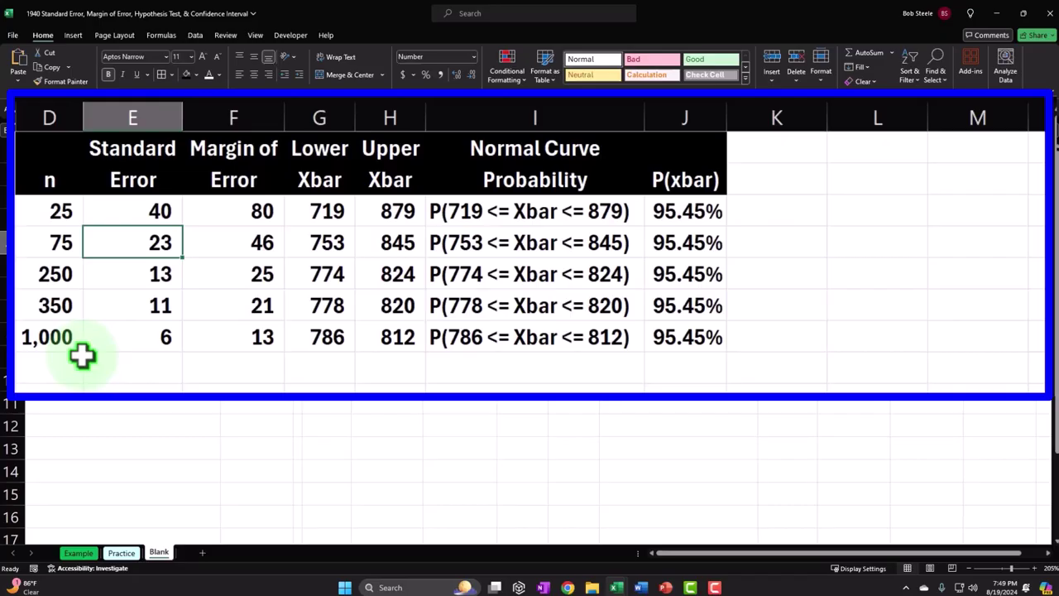
pyautogui.press('Left')
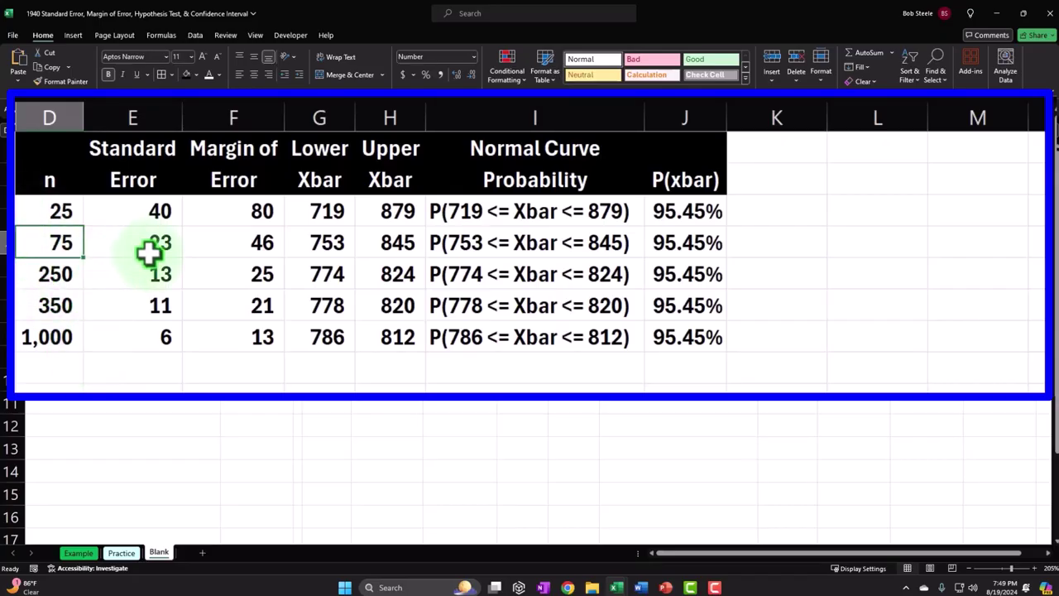
pyautogui.press('Right')
pyautogui.press('Right')
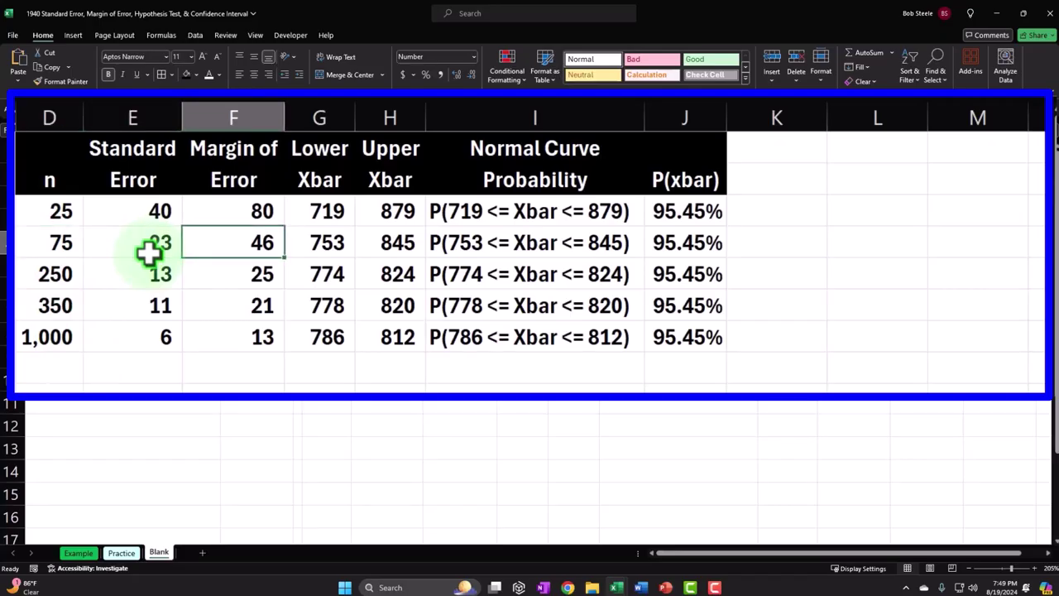
pyautogui.press('Right')
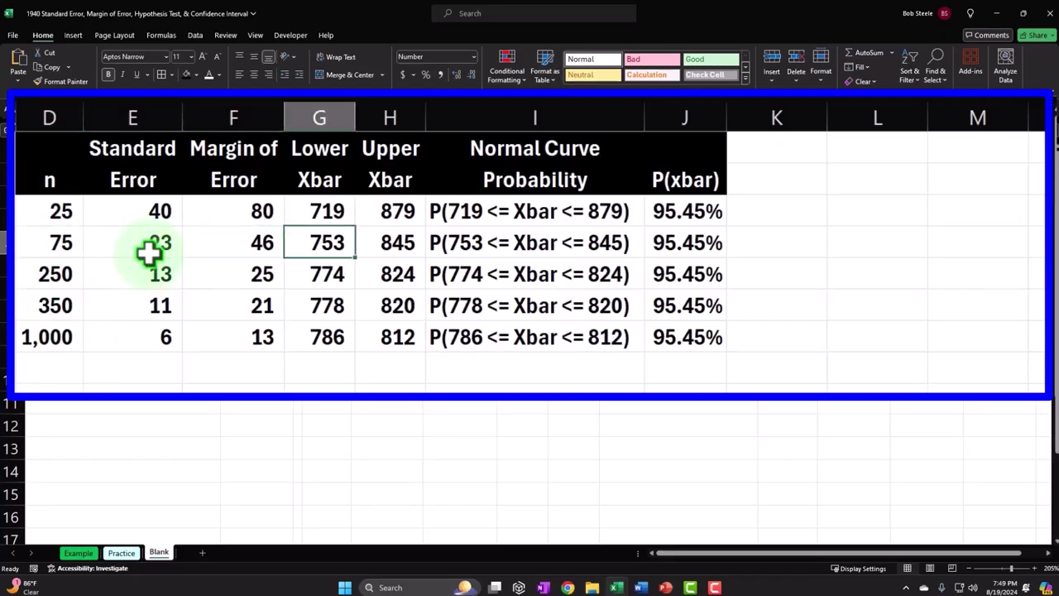
pyautogui.press('Right')
pyautogui.press('Right')
pyautogui.press('Right')
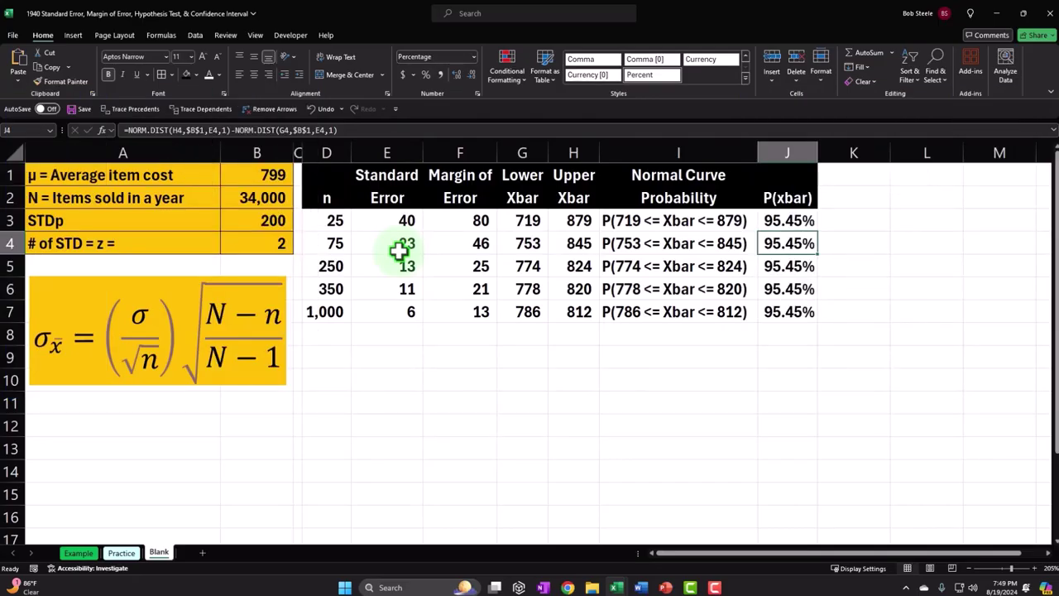
pyautogui.click(202, 472)
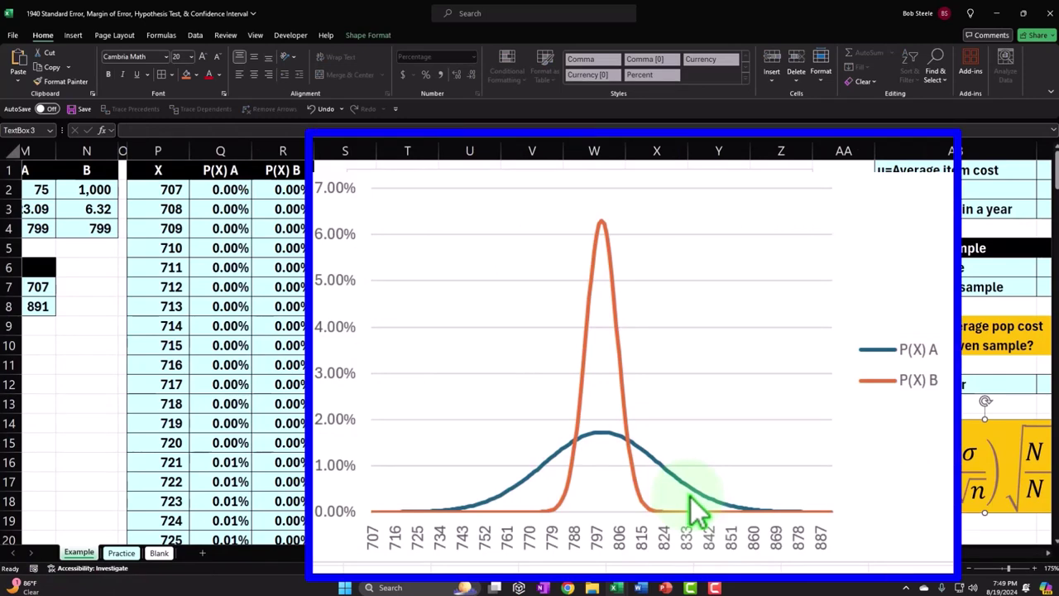
pyautogui.moveTo(629, 414)
pyautogui.click(162, 553)
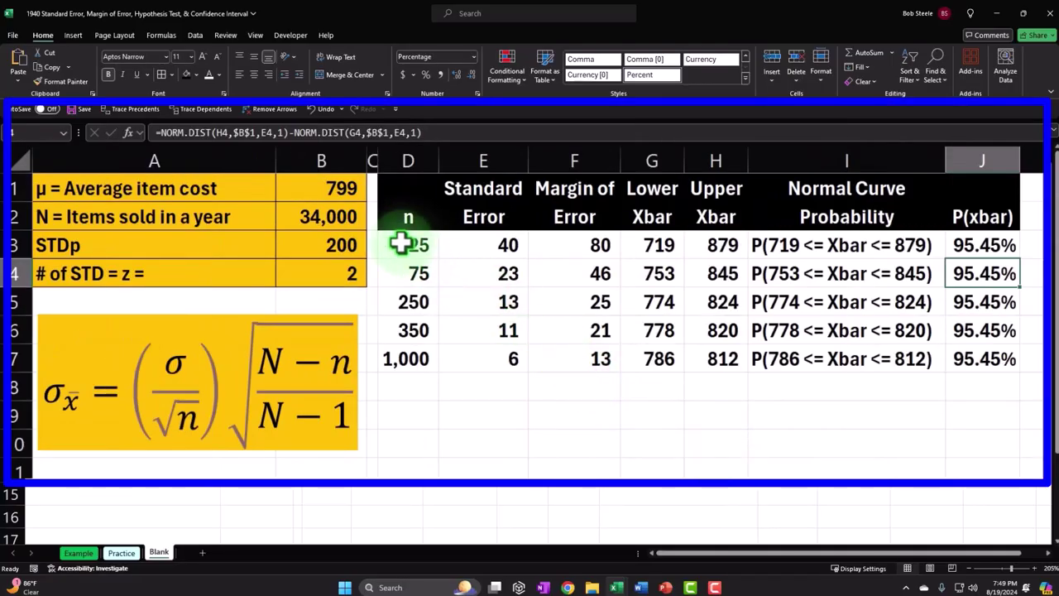
# Fill D3:J7 with the recent light blue and clear row 8's fill using Format Painter from row 9.
pyautogui.moveTo(402, 241); pyautogui.dragTo(1013, 374)
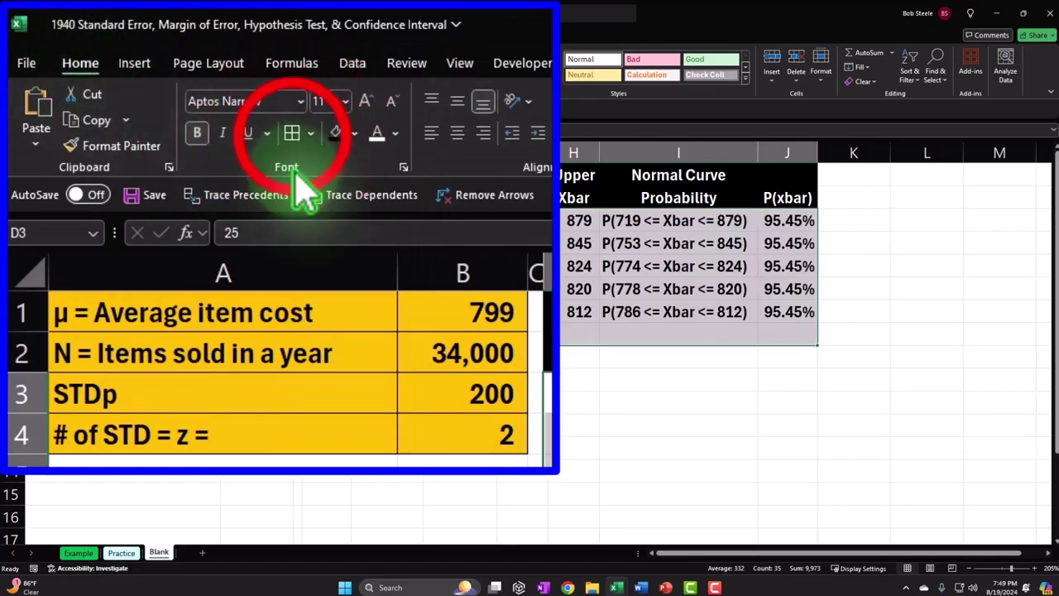
pyautogui.click(354, 133)
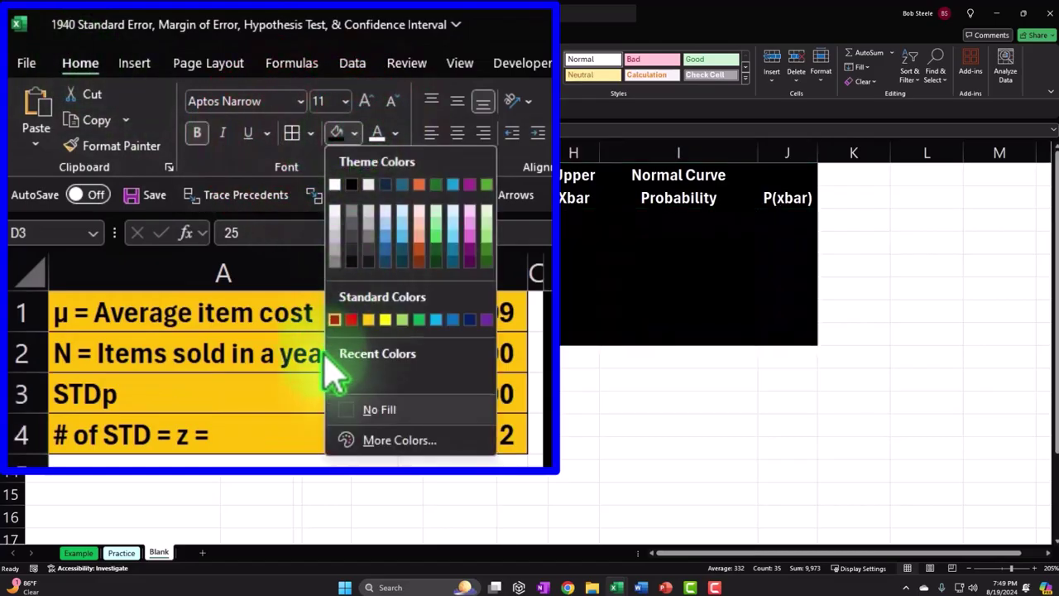
pyautogui.click(335, 378)
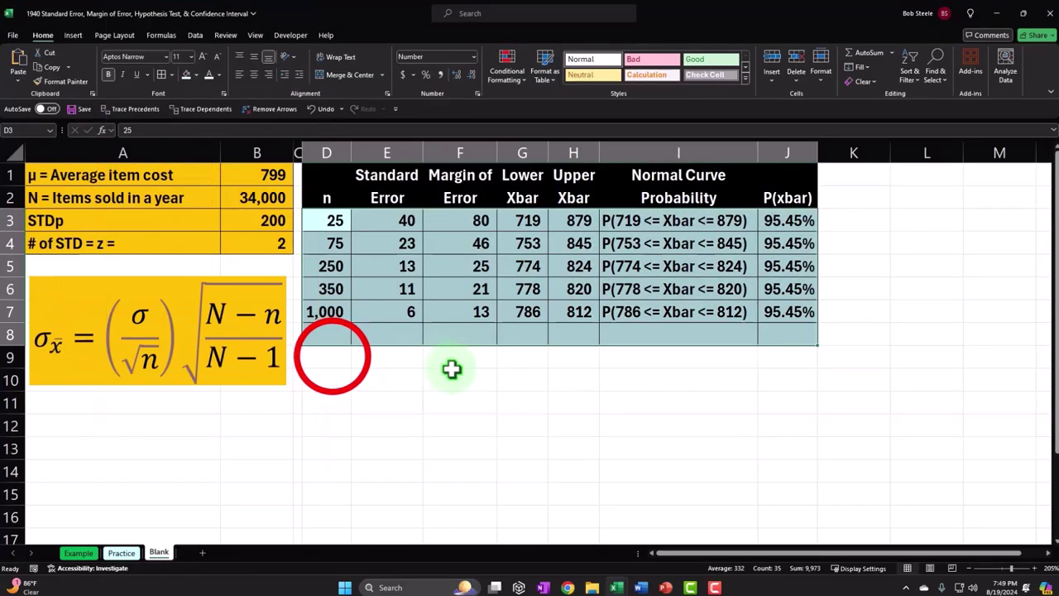
pyautogui.moveTo(337, 356); pyautogui.dragTo(720, 354)
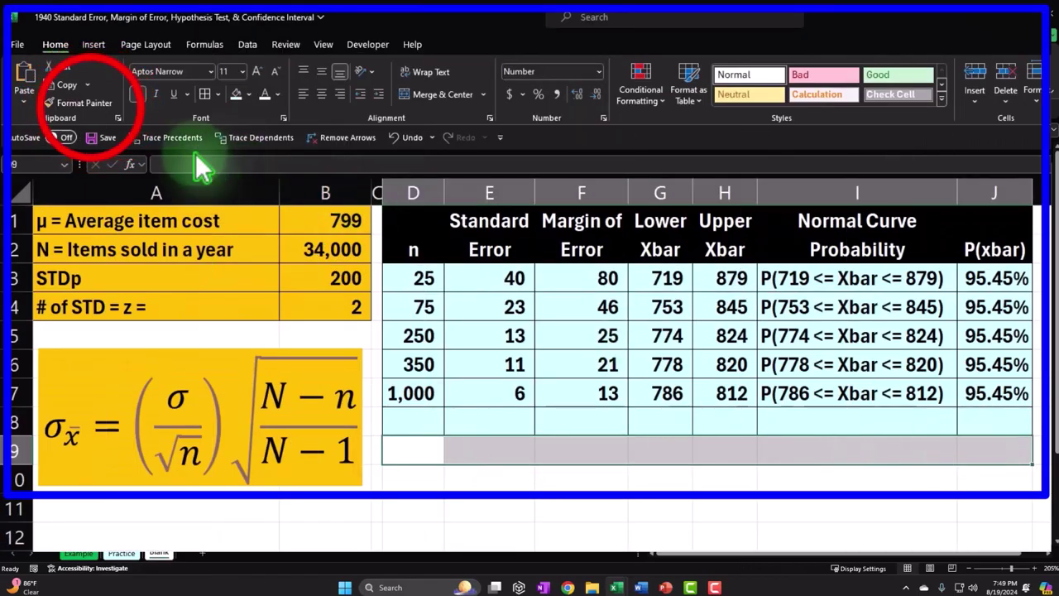
pyautogui.click(85, 103)
pyautogui.click(413, 422)
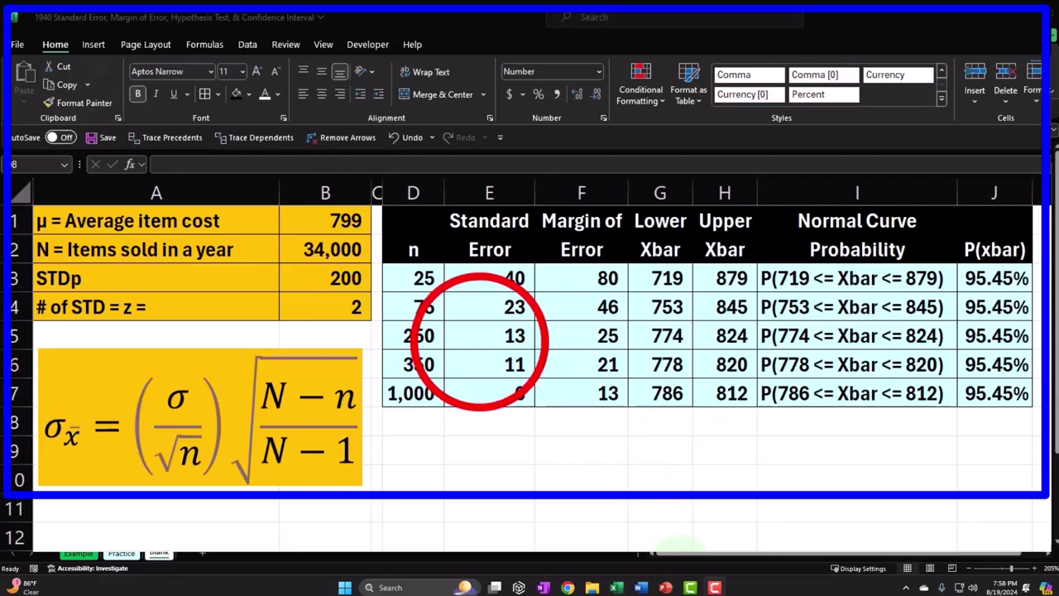
# Make column K as narrow as column C with Format Painter.
pyautogui.click(413, 282)
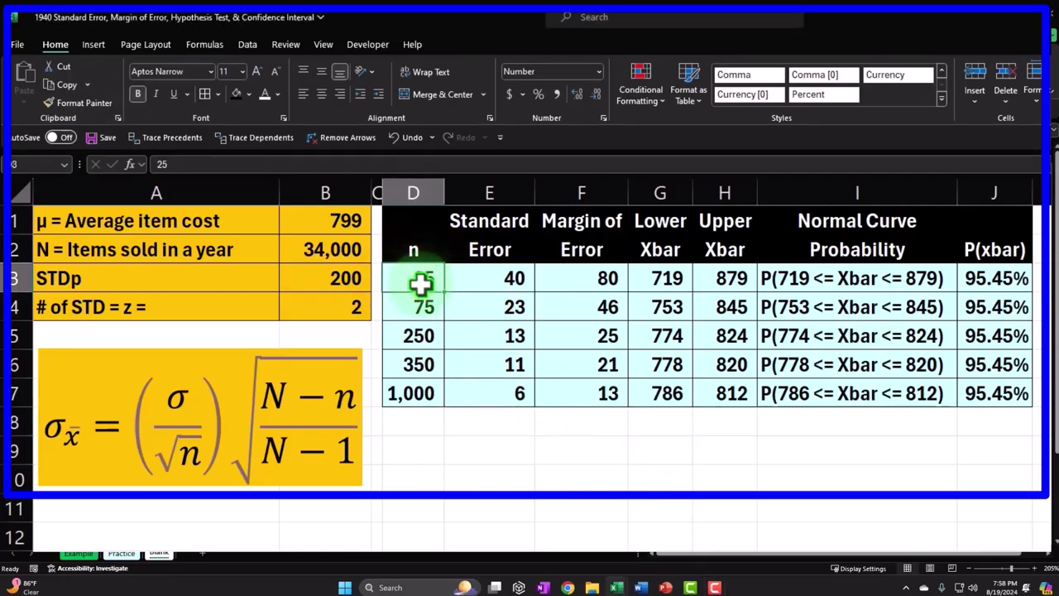
pyautogui.press('Down')
pyautogui.press('Down')
pyautogui.press('Down')
pyautogui.press('Down')
pyautogui.press('Down')
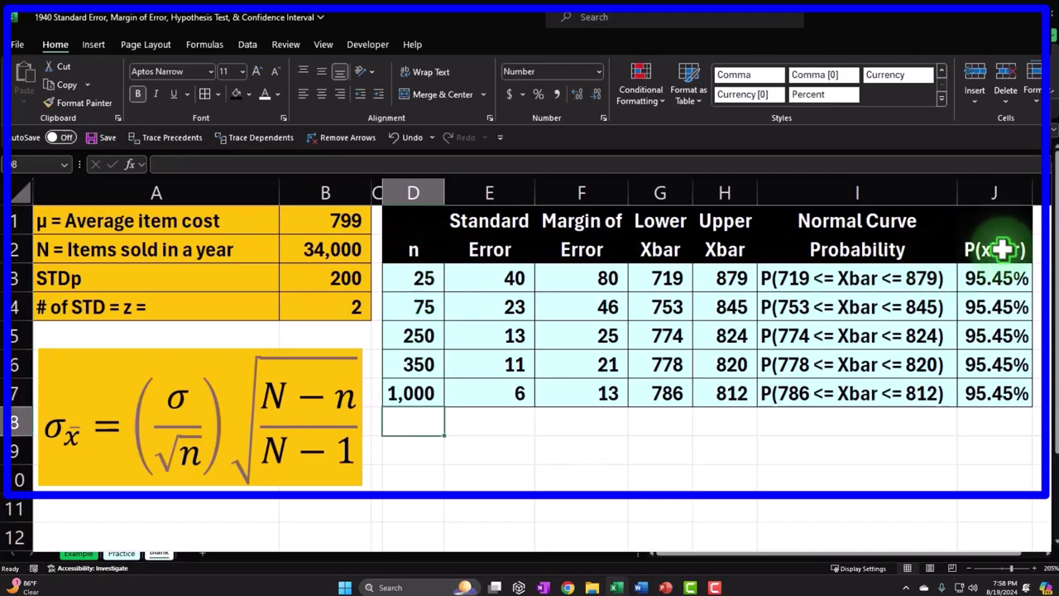
pyautogui.click(375, 191)
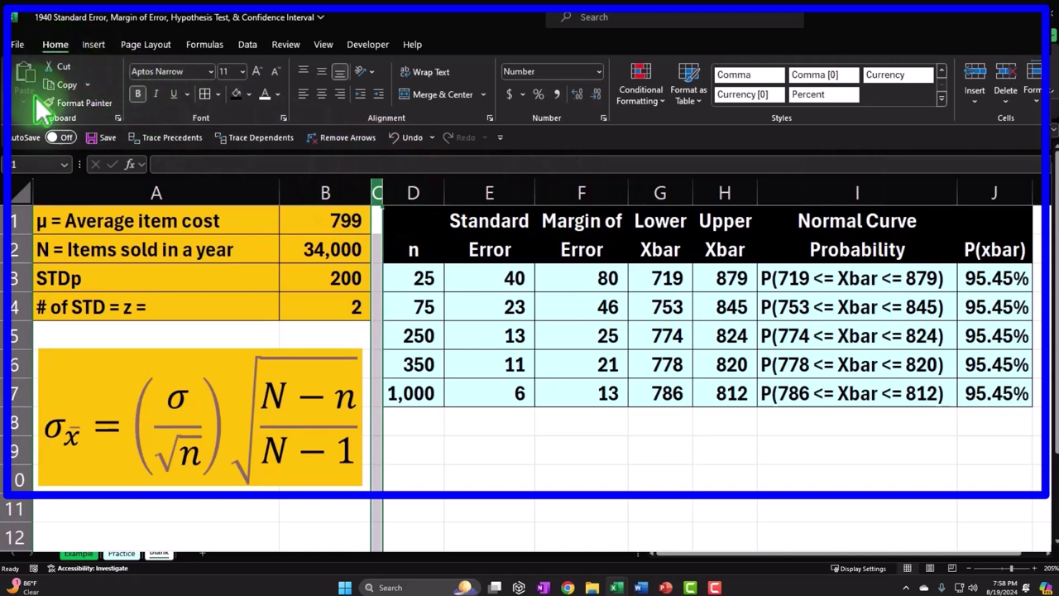
pyautogui.click(69, 103)
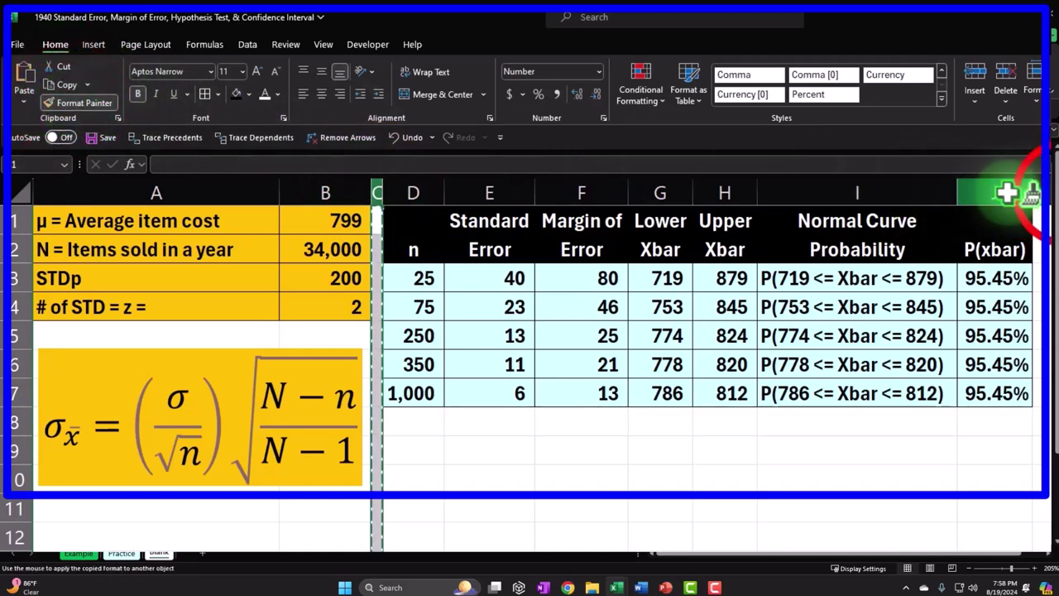
pyautogui.click(1047, 193)
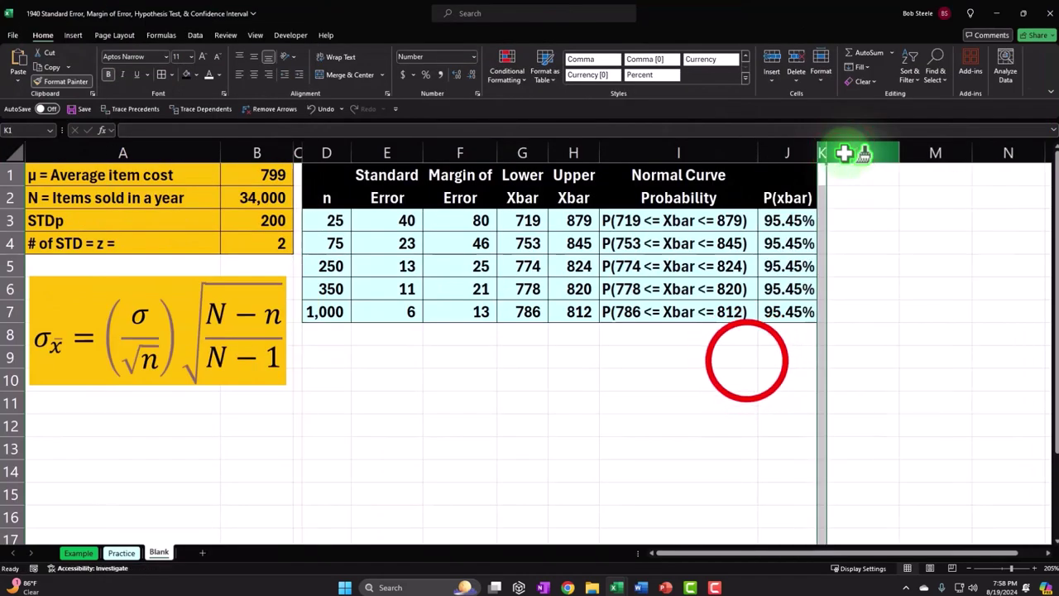
pyautogui.click(746, 360)
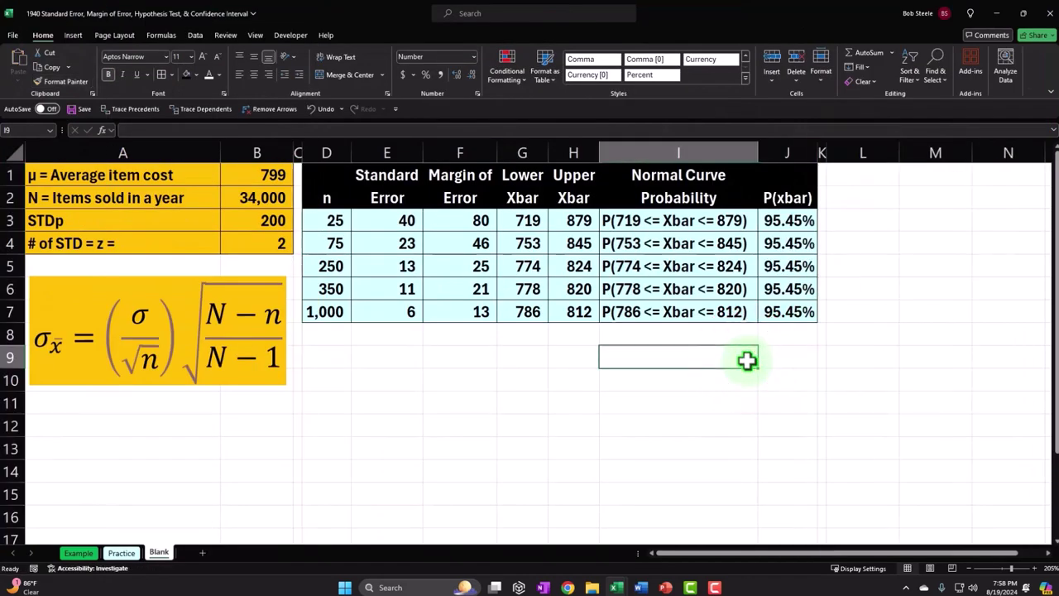
pyautogui.press('Right')
pyautogui.press('Right')
pyautogui.press('Right')
pyautogui.press('Right')
pyautogui.press('Right')
pyautogui.press('Right')
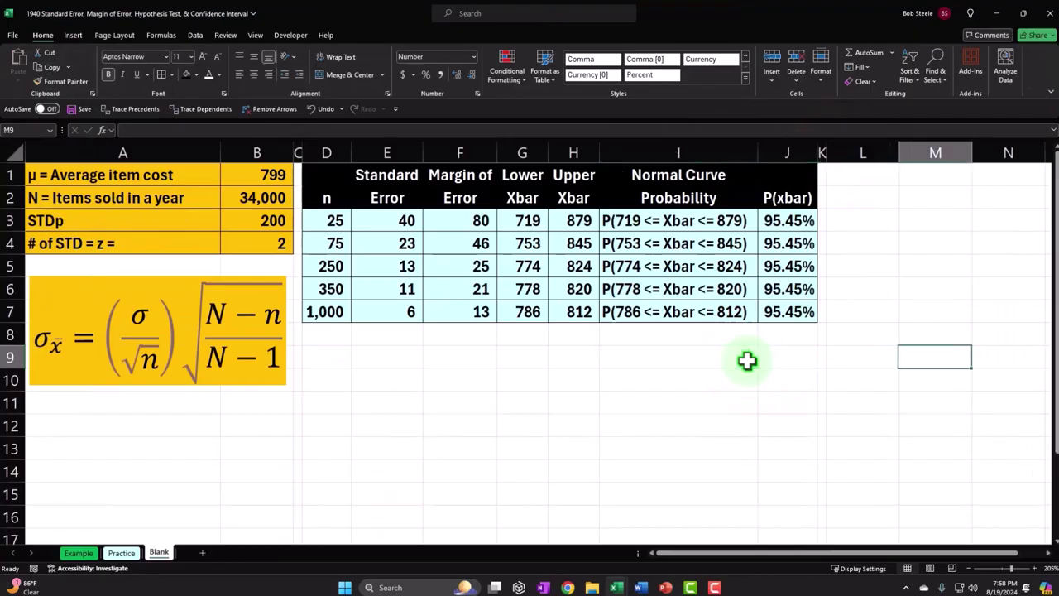
pyautogui.press('Right')
pyautogui.press('Right')
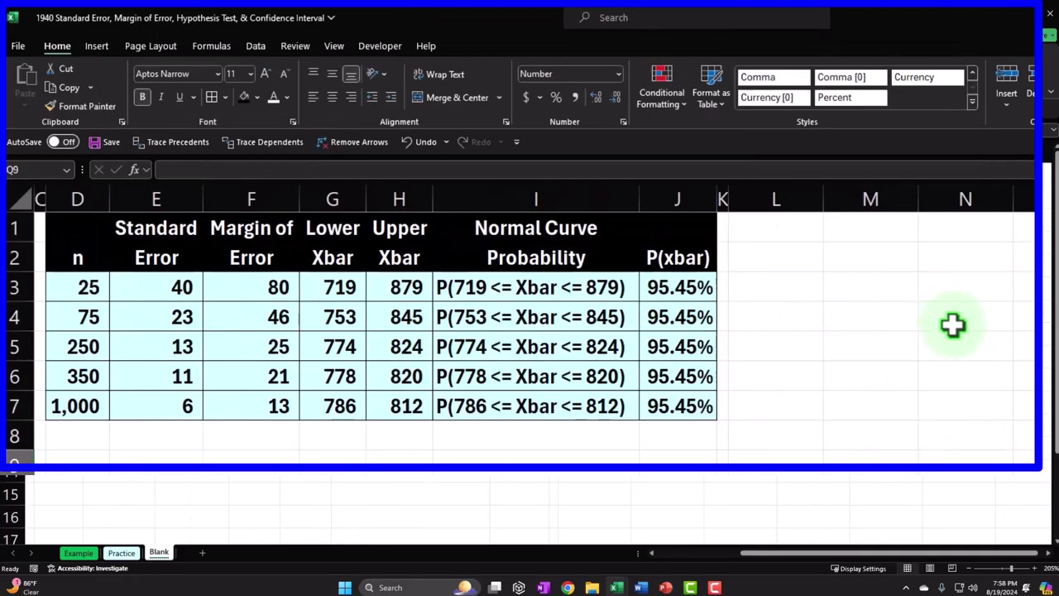
# Add centred headings A and B in M1:N1 with black fill and white text.
pyautogui.click(869, 233)
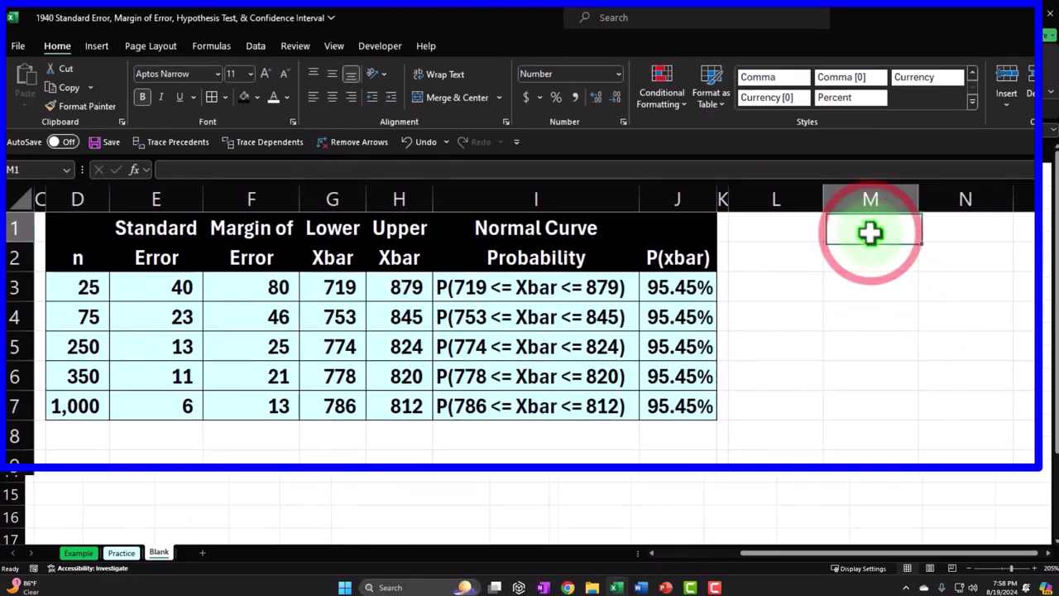
pyautogui.write('A')
pyautogui.press('Tab')
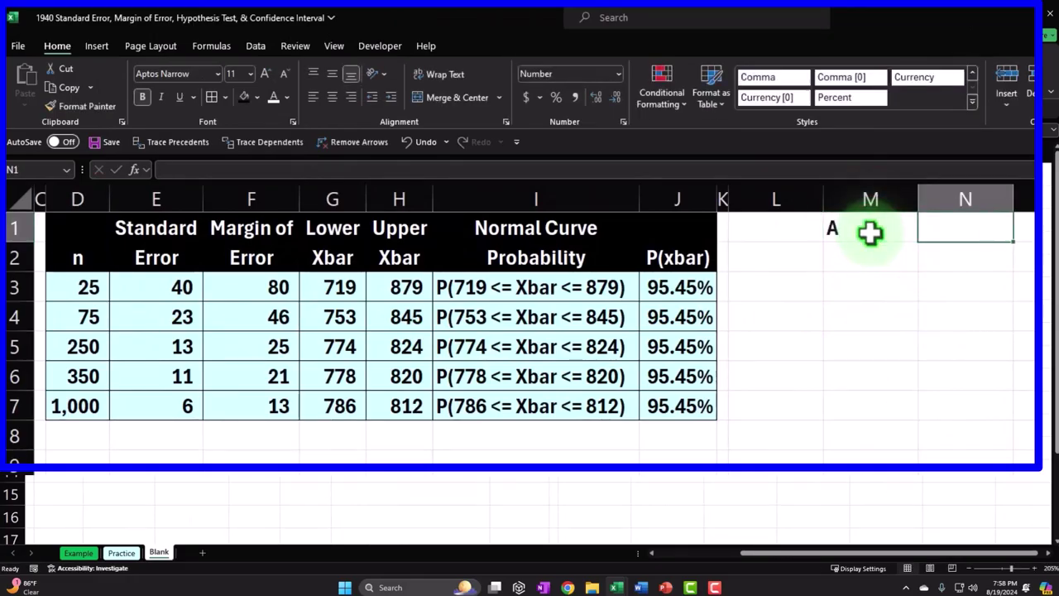
pyautogui.write('B')
pyautogui.press('Return')
pyautogui.click(869, 233)
pyautogui.hotkey('shift', 'Right')
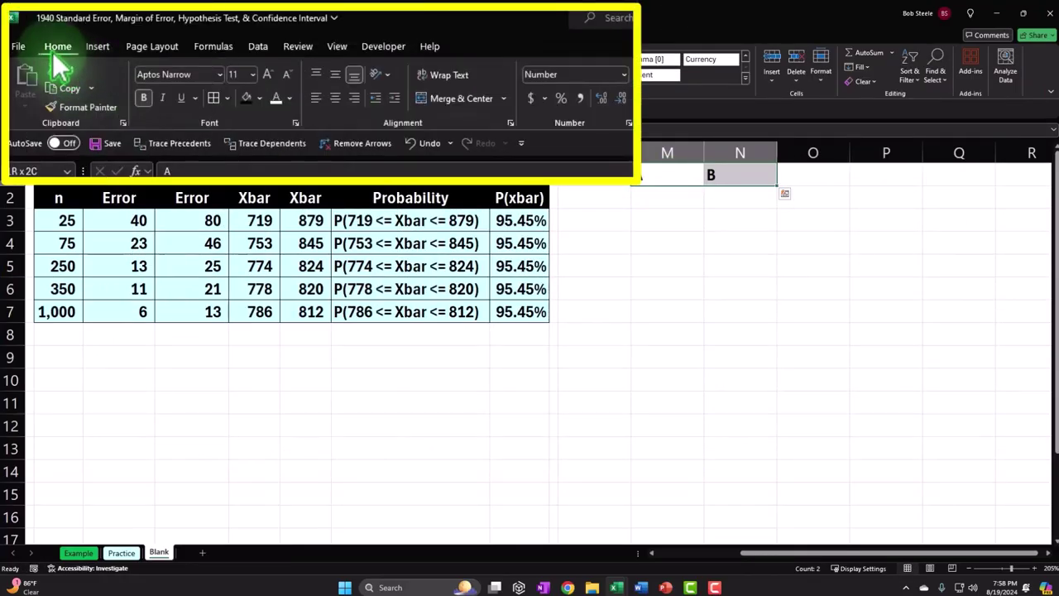
pyautogui.click(246, 100)
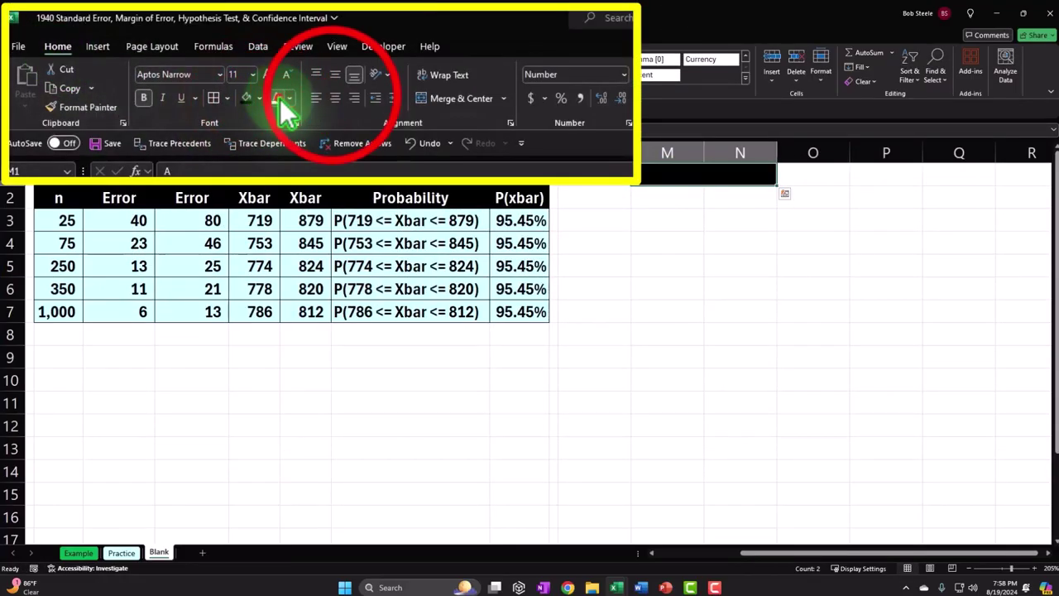
pyautogui.click(279, 99)
pyautogui.click(334, 97)
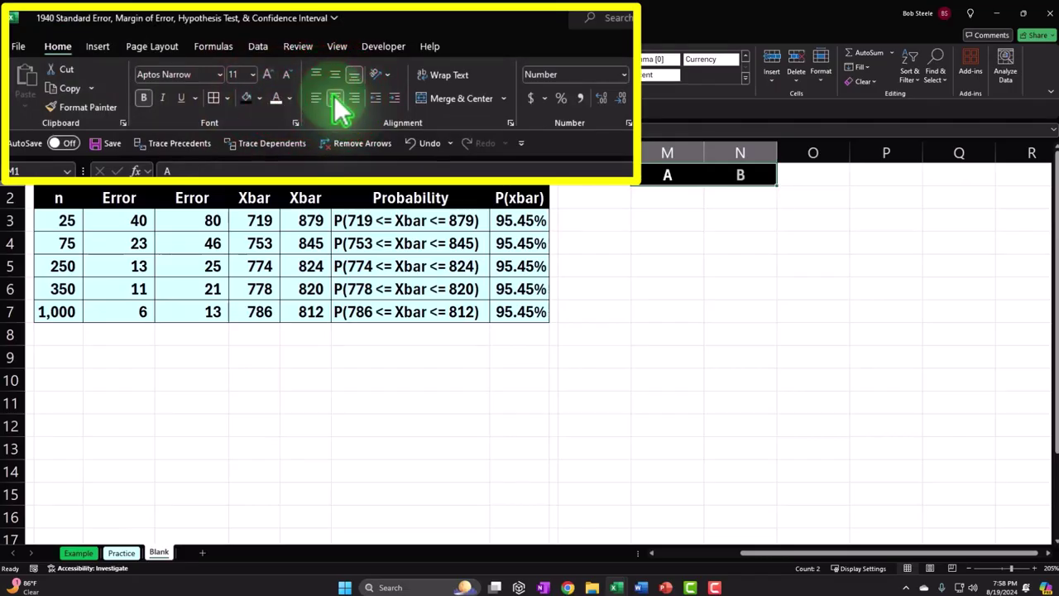
# Enter 'n=sample size' in L2 and widen column L to fit it.
pyautogui.click(610, 199)
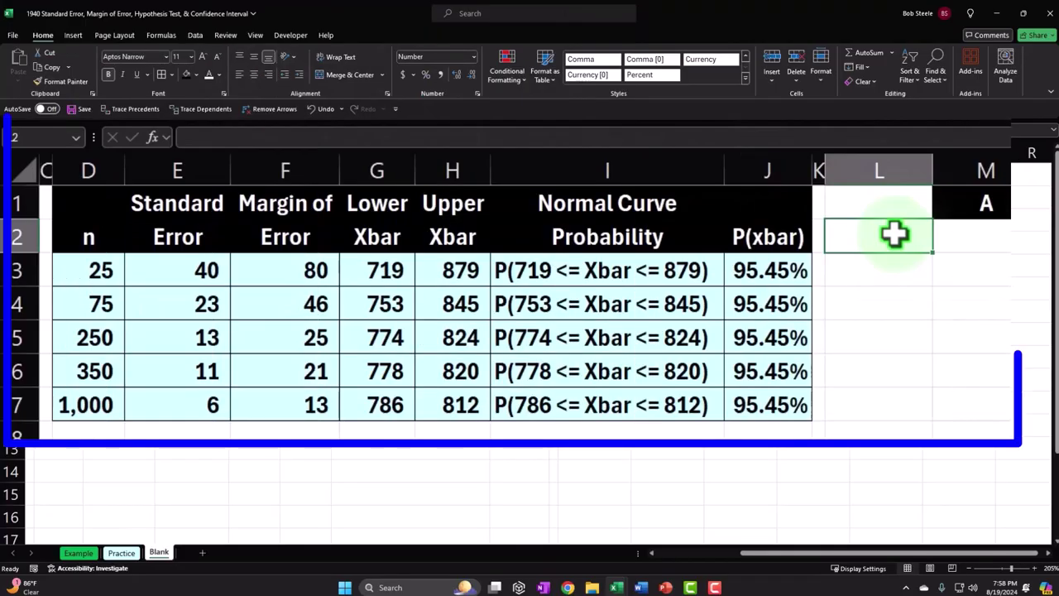
pyautogui.write('n=sample')
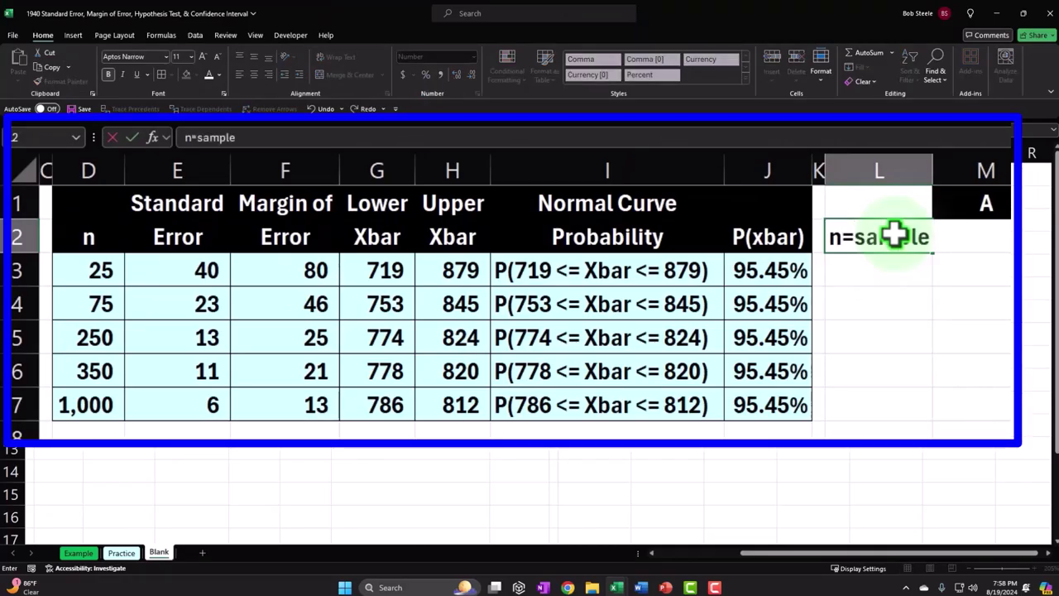
pyautogui.write(' size')
pyautogui.press('Return')
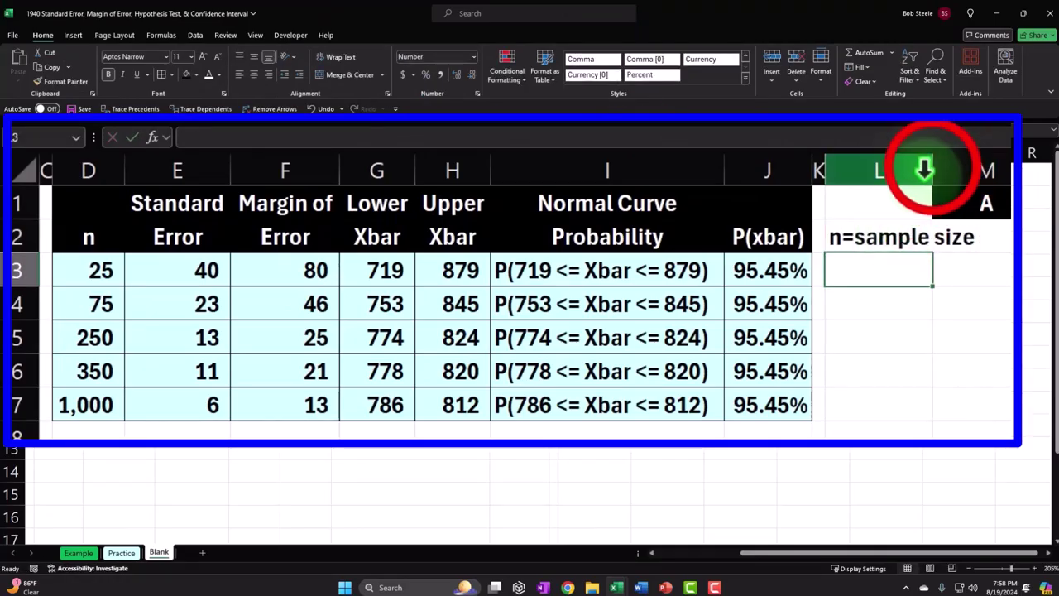
pyautogui.moveTo(933, 162); pyautogui.dragTo(989, 162)
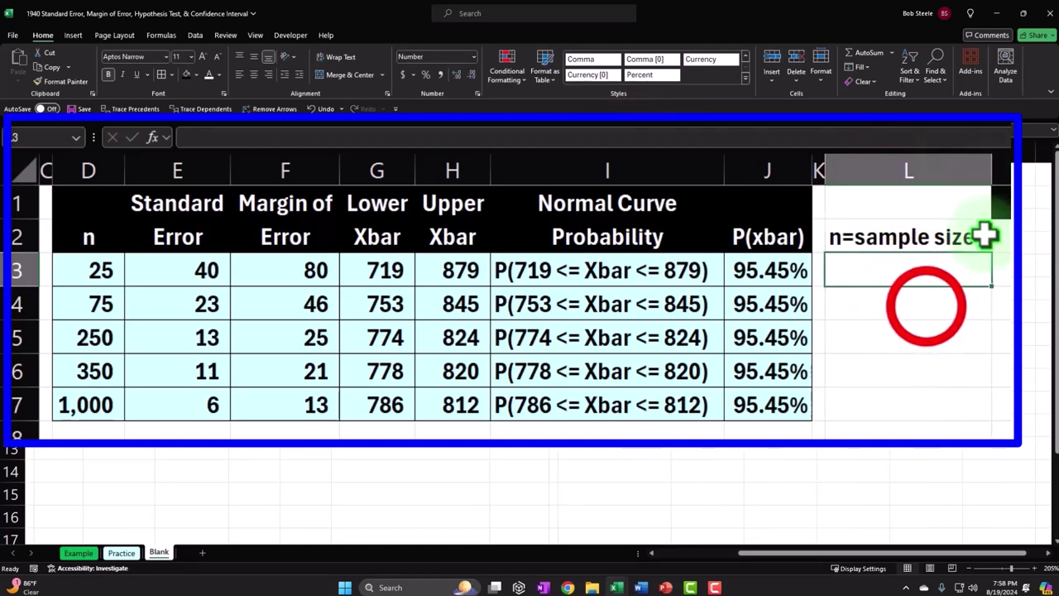
# Enter the 'Standard Error' label in L3.
pyautogui.click(926, 307)
pyautogui.write('S')
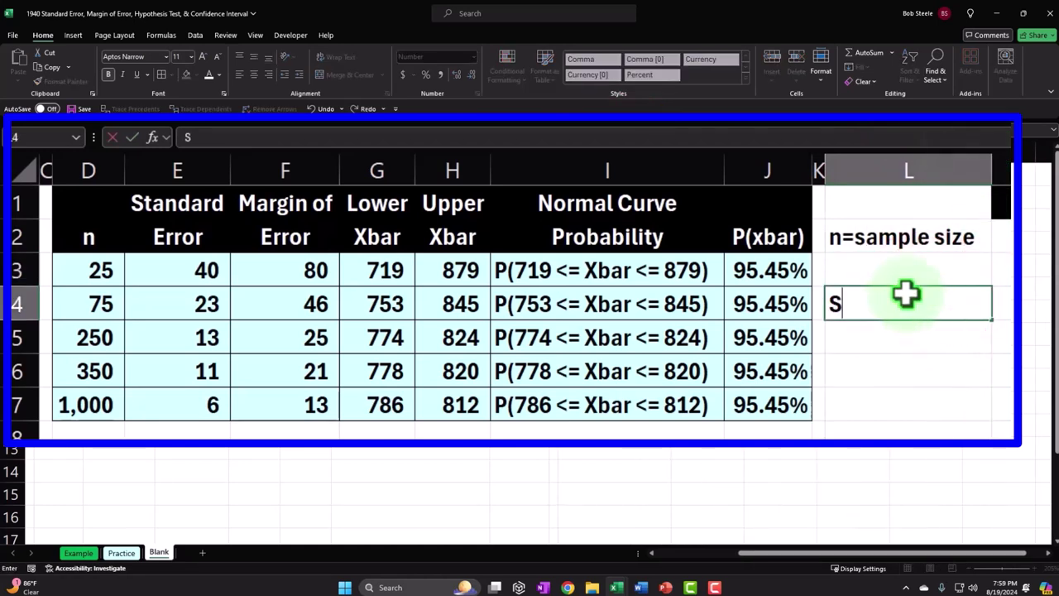
pyautogui.press('Up')
pyautogui.write('Stan')
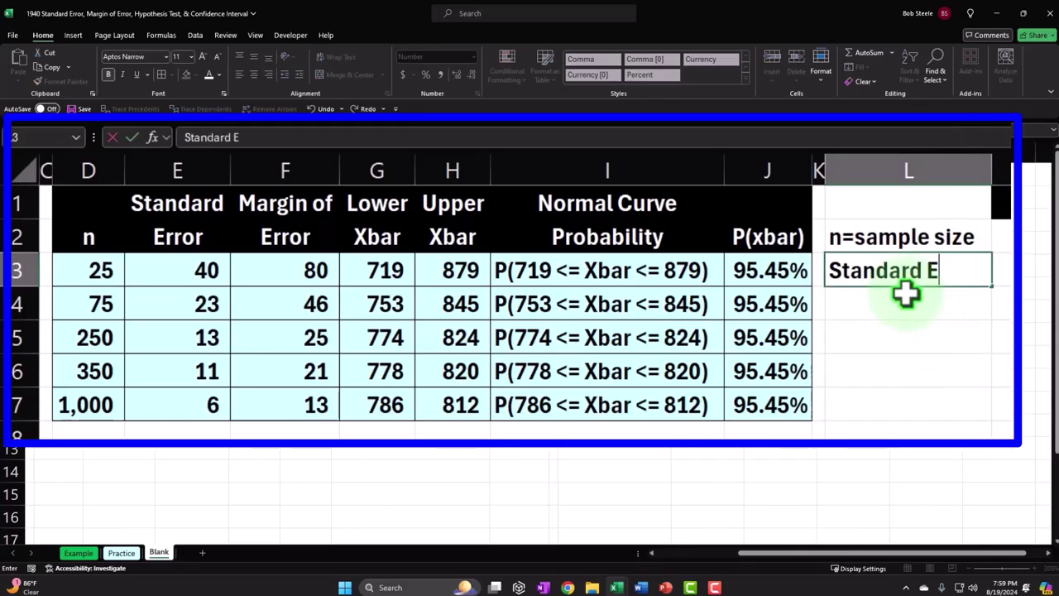
pyautogui.press('Return')
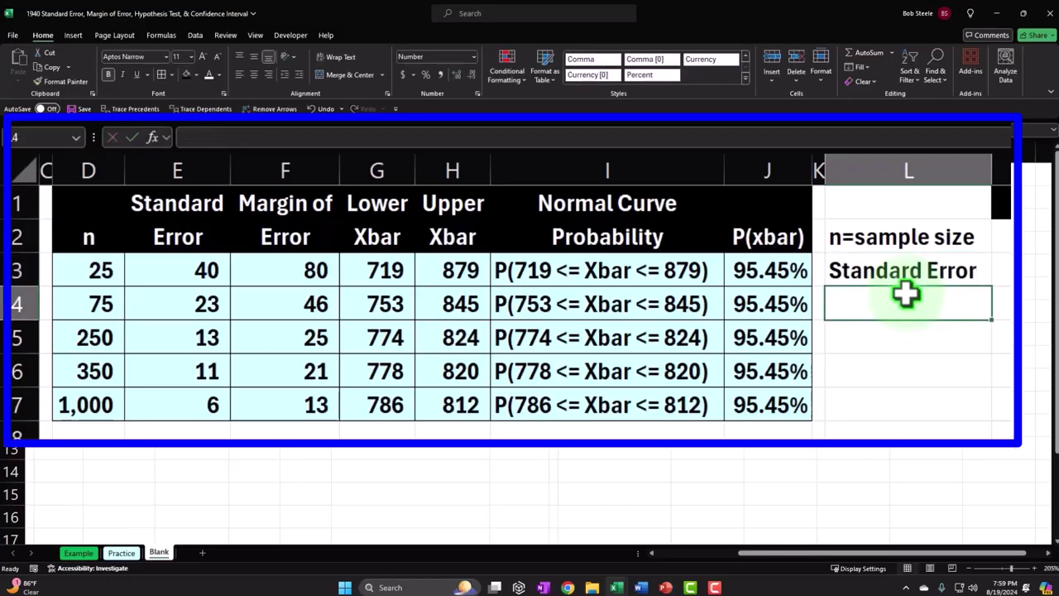
pyautogui.moveTo(165, 207); pyautogui.dragTo(168, 235)
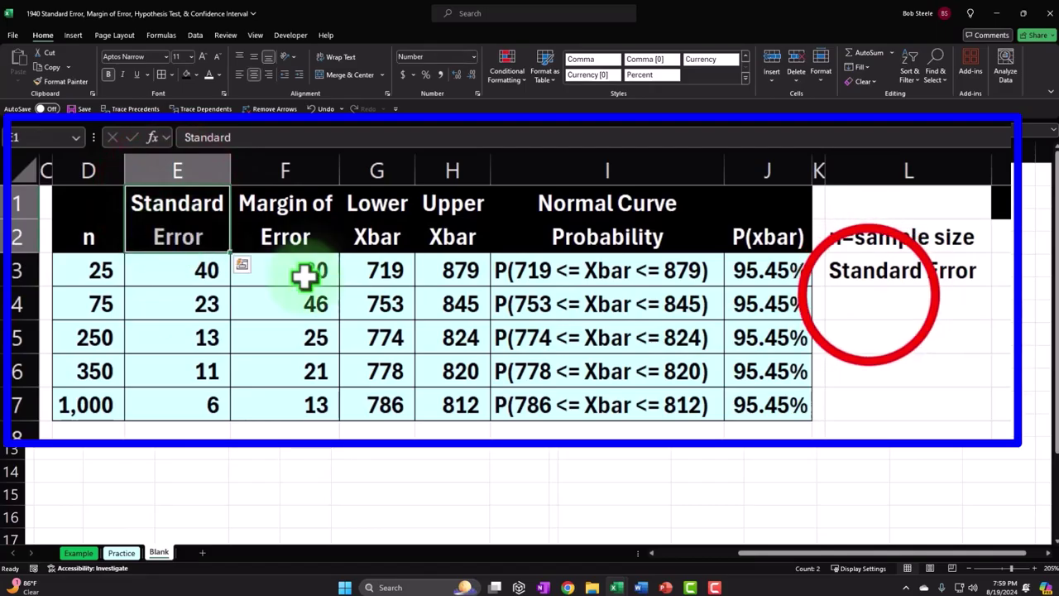
pyautogui.click(865, 305)
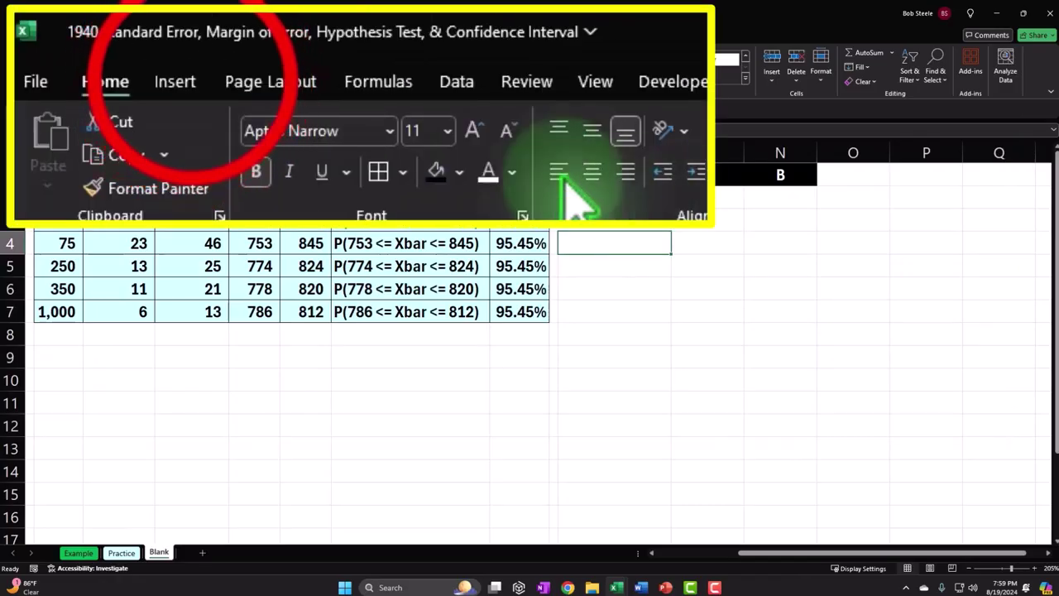
# Enter 'μ=Average item cost' in L4, inserting μ from the Symbol picker, then widen column L.
pyautogui.click(74, 34)
pyautogui.click(901, 64)
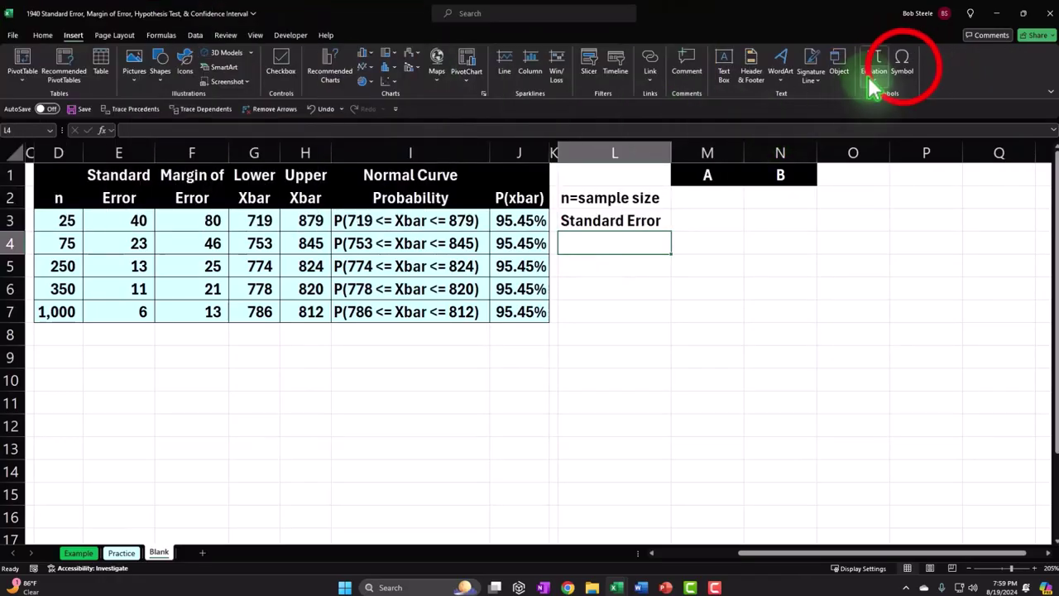
pyautogui.click(553, 413)
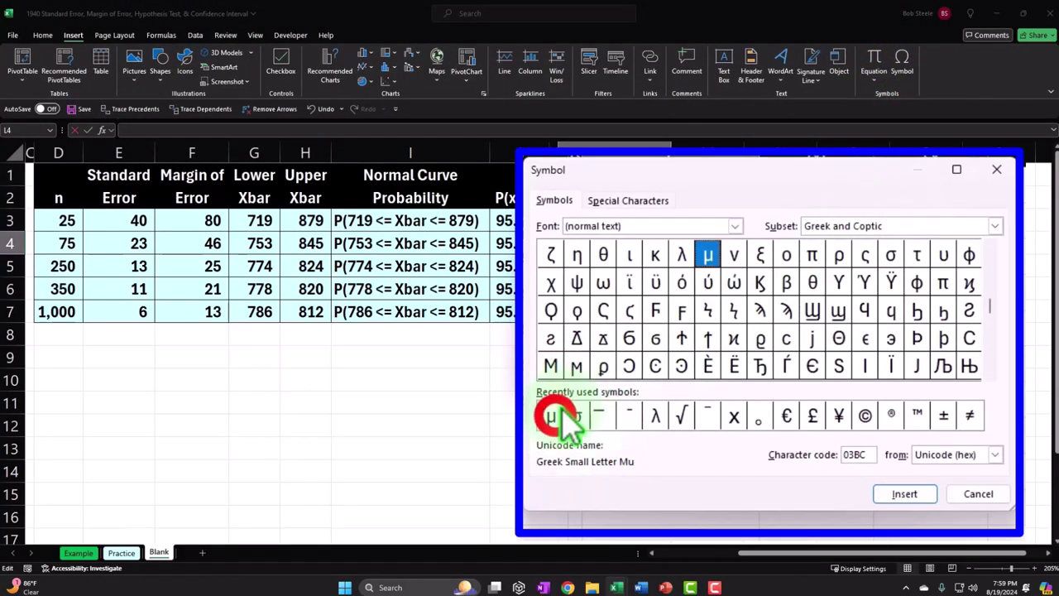
pyautogui.click(893, 490)
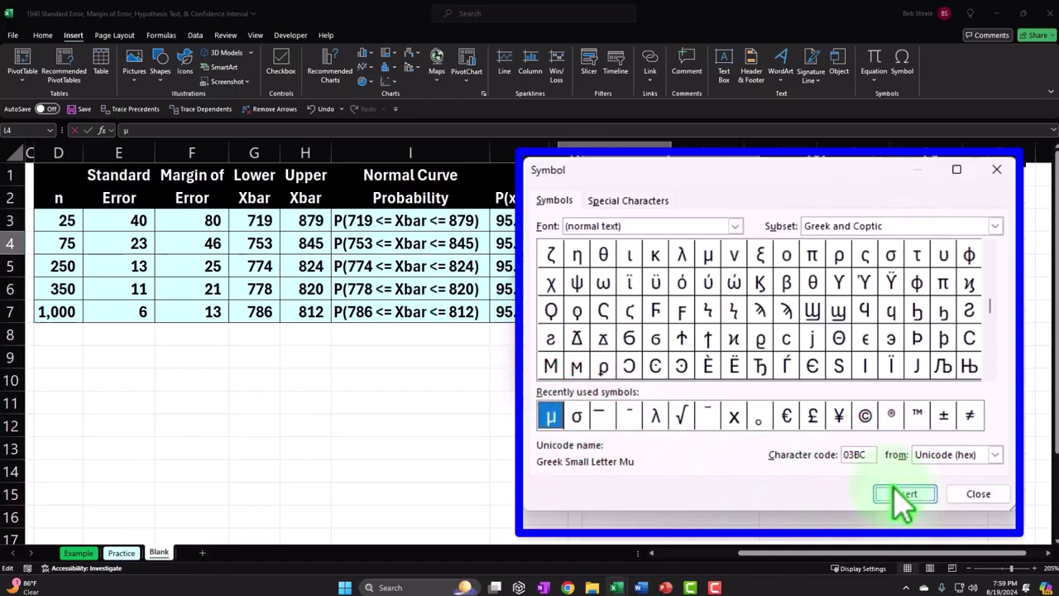
pyautogui.click(998, 172)
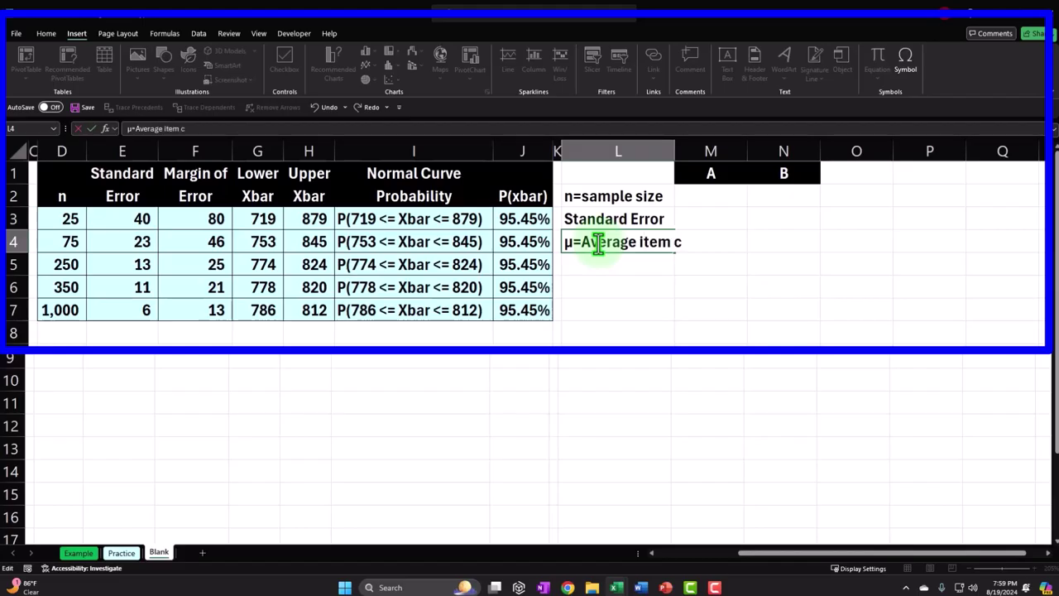
pyautogui.press('Return')
pyautogui.moveTo(675, 157); pyautogui.dragTo(716, 166)
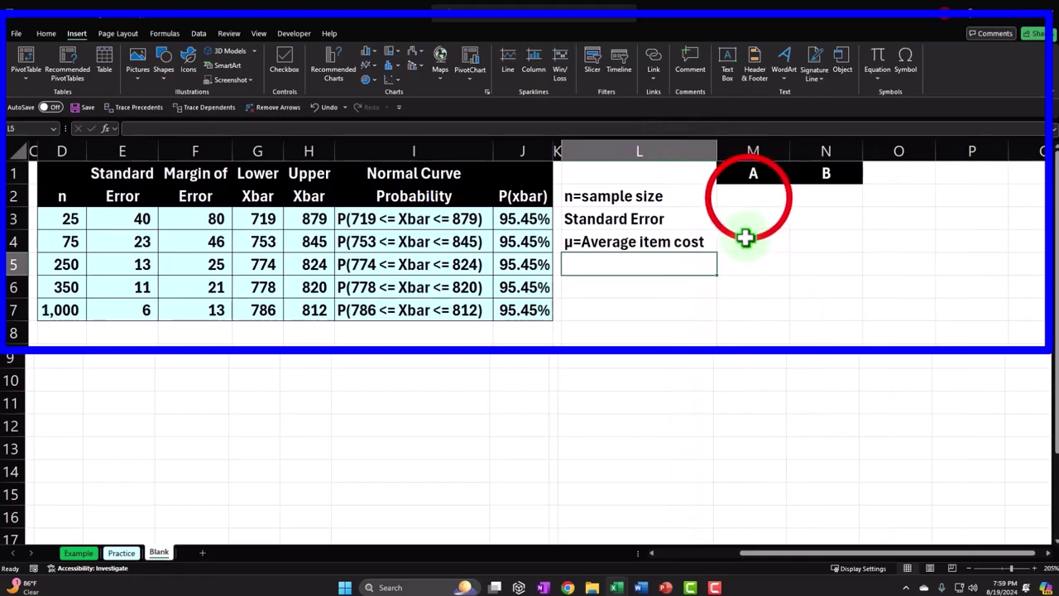
# Link M2 to D3 (25) and N2 to D7 (1,000) for sample sizes A and B.
pyautogui.click(747, 200)
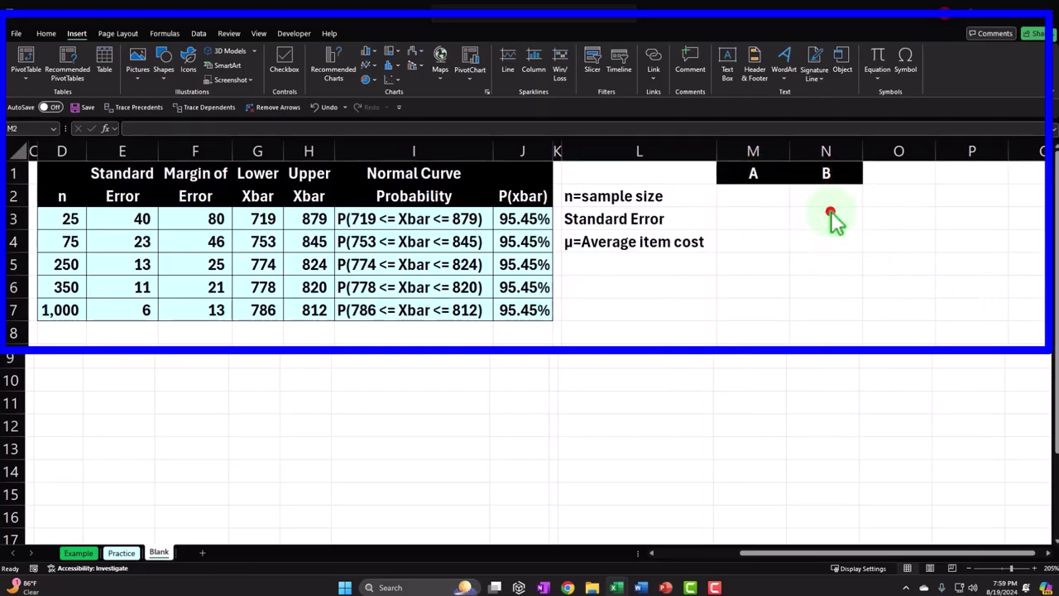
pyautogui.click(772, 200)
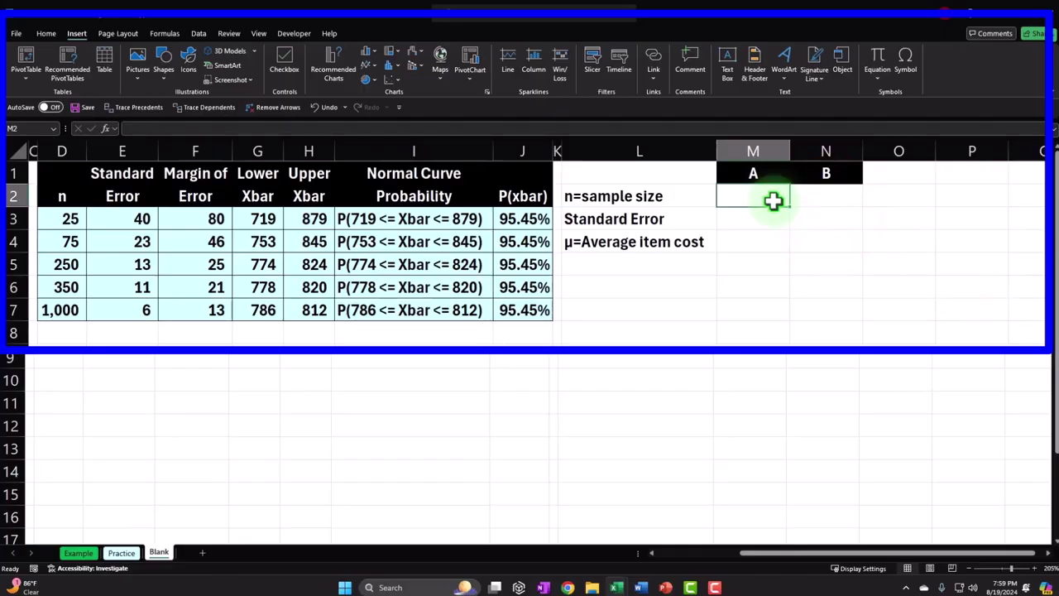
pyautogui.write('=')
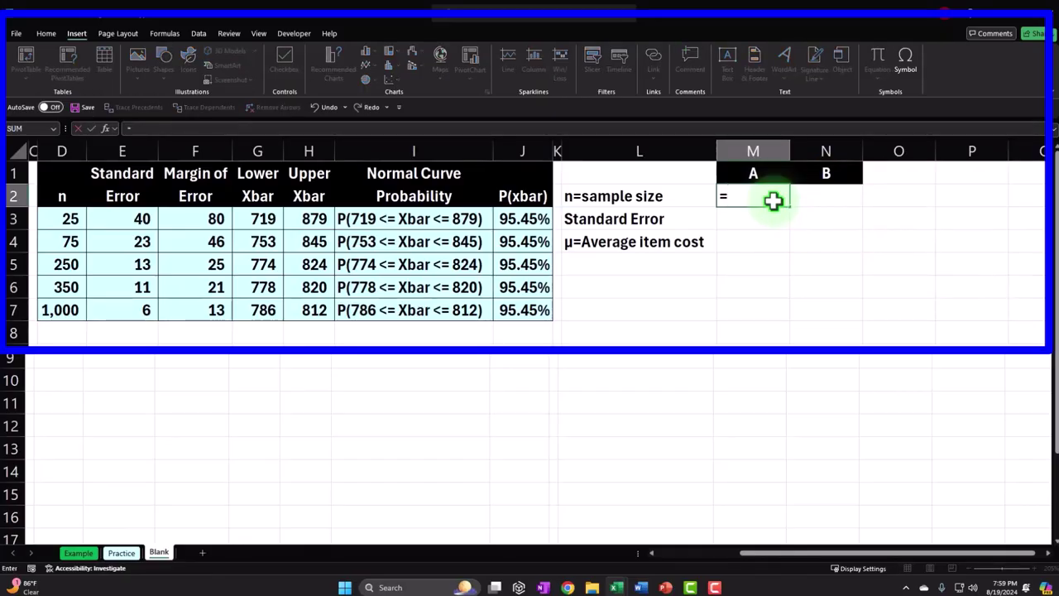
pyautogui.press('Left')
pyautogui.press('Left')
pyautogui.press('Left')
pyautogui.press('Left')
pyautogui.press('Left')
pyautogui.press('Left')
pyautogui.press('Left')
pyautogui.press('Left')
pyautogui.press('Left')
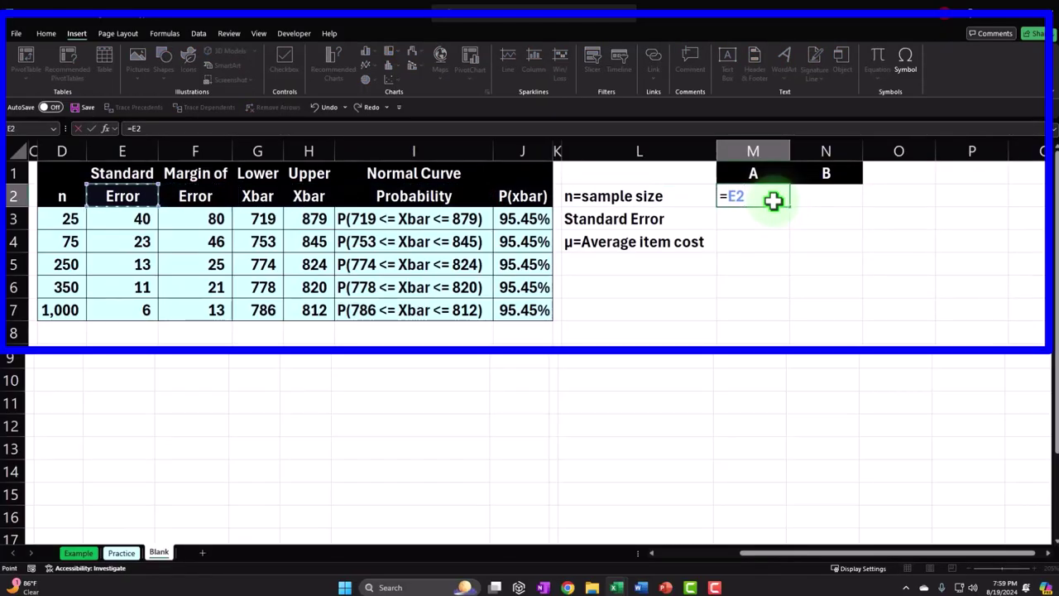
pyautogui.press('Down')
pyautogui.press('Return')
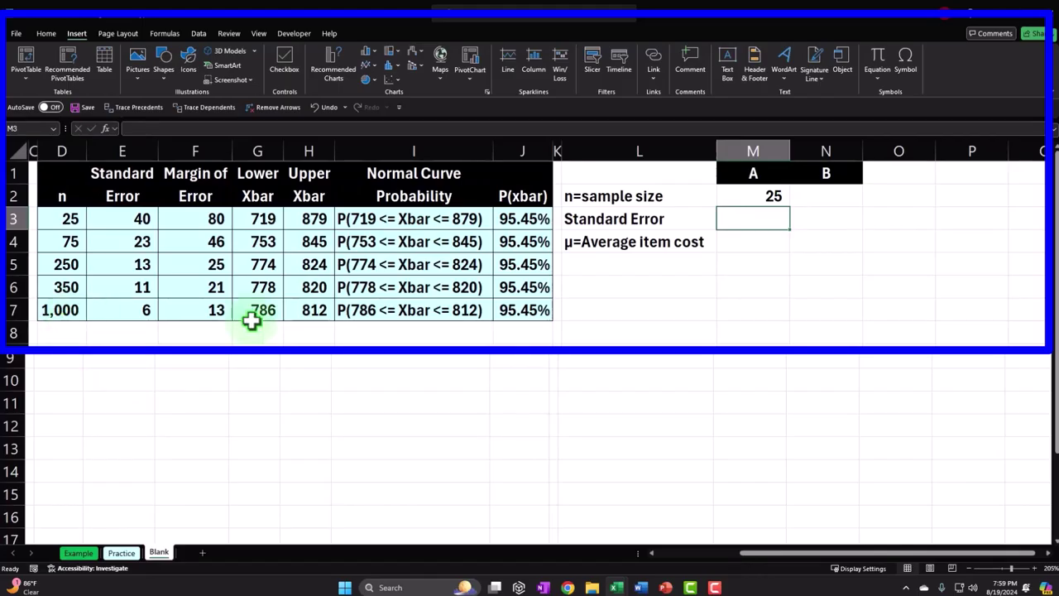
pyautogui.click(815, 196)
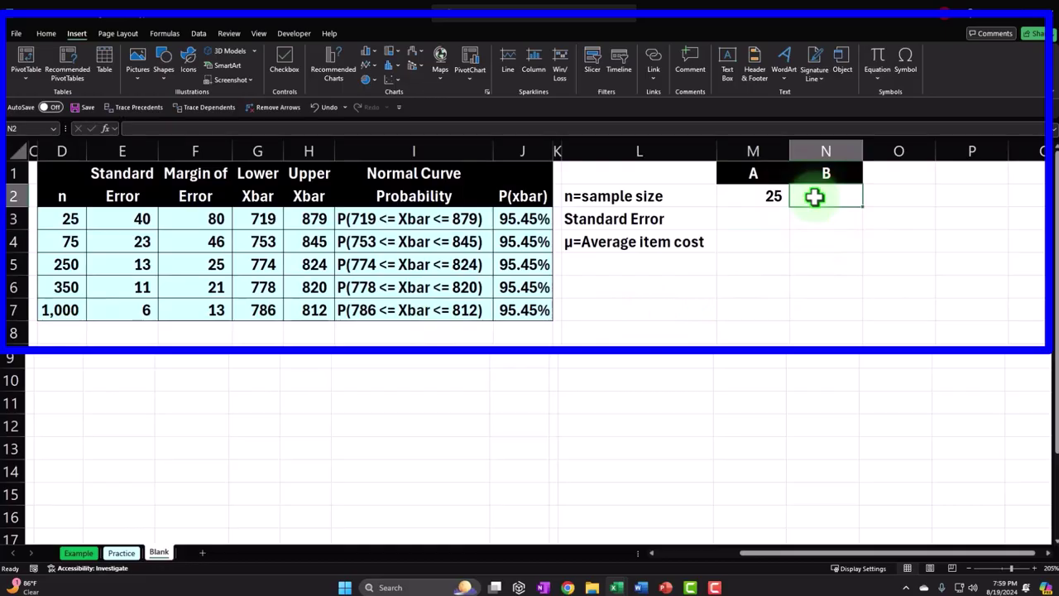
pyautogui.write('=')
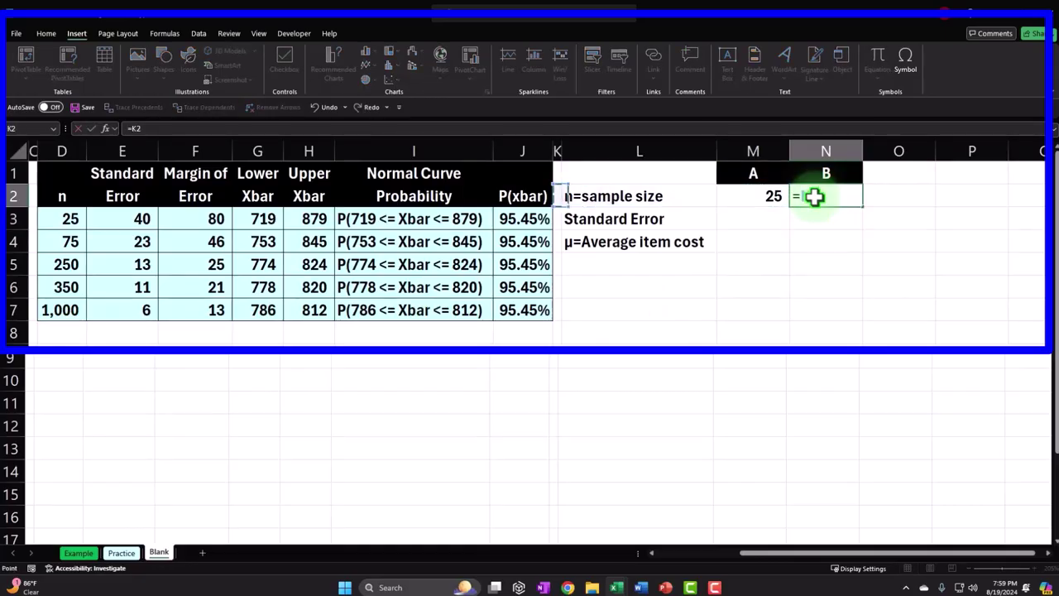
pyautogui.press('Left')
pyautogui.press('Left')
pyautogui.press('Left')
pyautogui.press('Left')
pyautogui.press('Left')
pyautogui.press('Left')
pyautogui.press('Down')
pyautogui.press('Down')
pyautogui.press('Down')
pyautogui.press('Down')
pyautogui.press('Down')
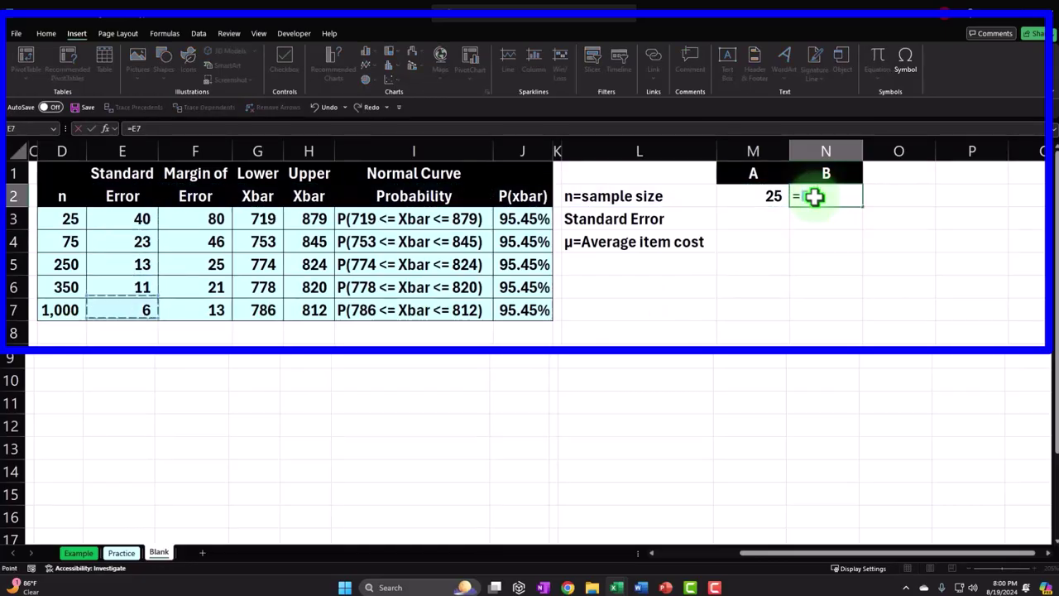
pyautogui.press('Return')
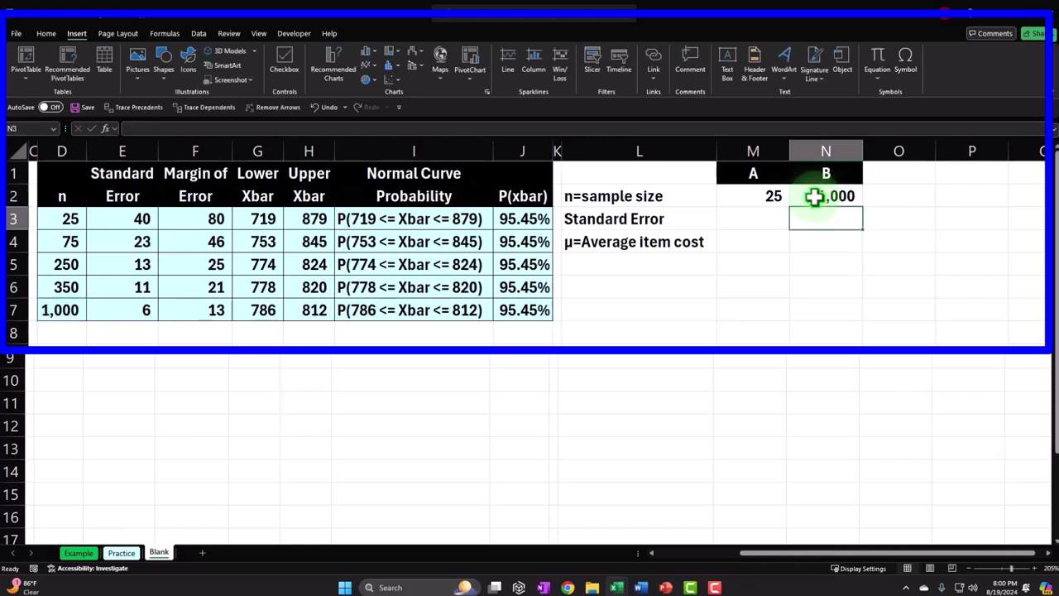
pyautogui.press('Left')
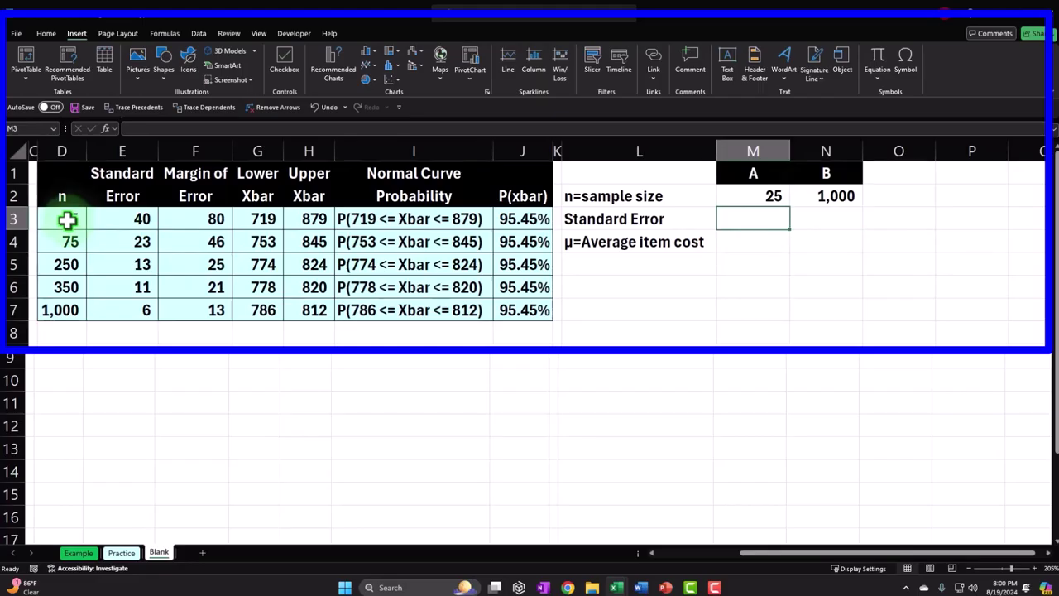
# Give the Standard Error values in E3:E7 two decimal places.
pyautogui.moveTo(64, 199); pyautogui.dragTo(71, 301)
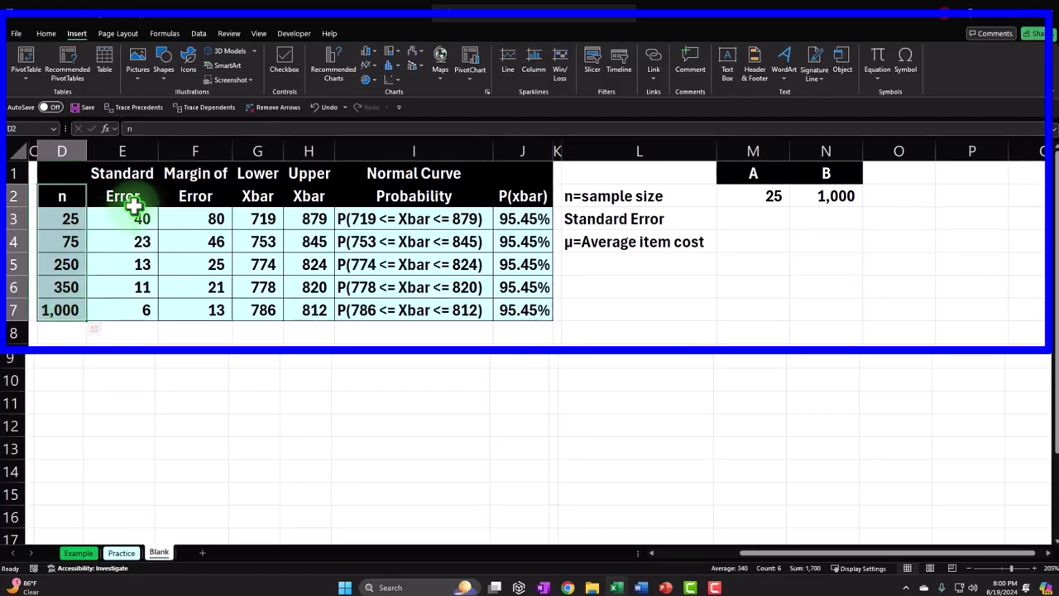
pyautogui.moveTo(126, 217); pyautogui.dragTo(122, 300)
pyautogui.click(45, 33)
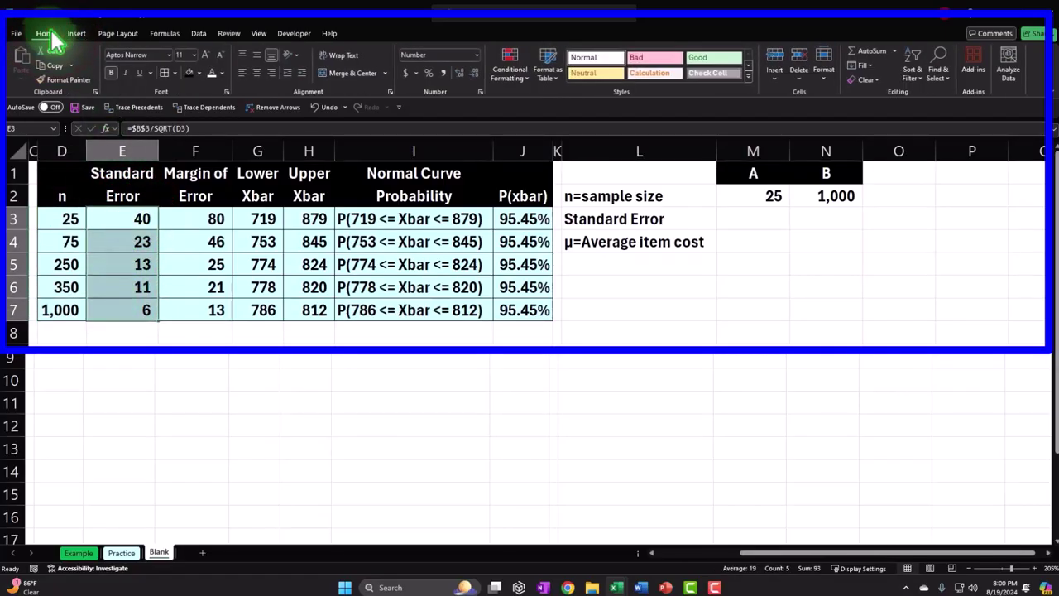
pyautogui.click(461, 75)
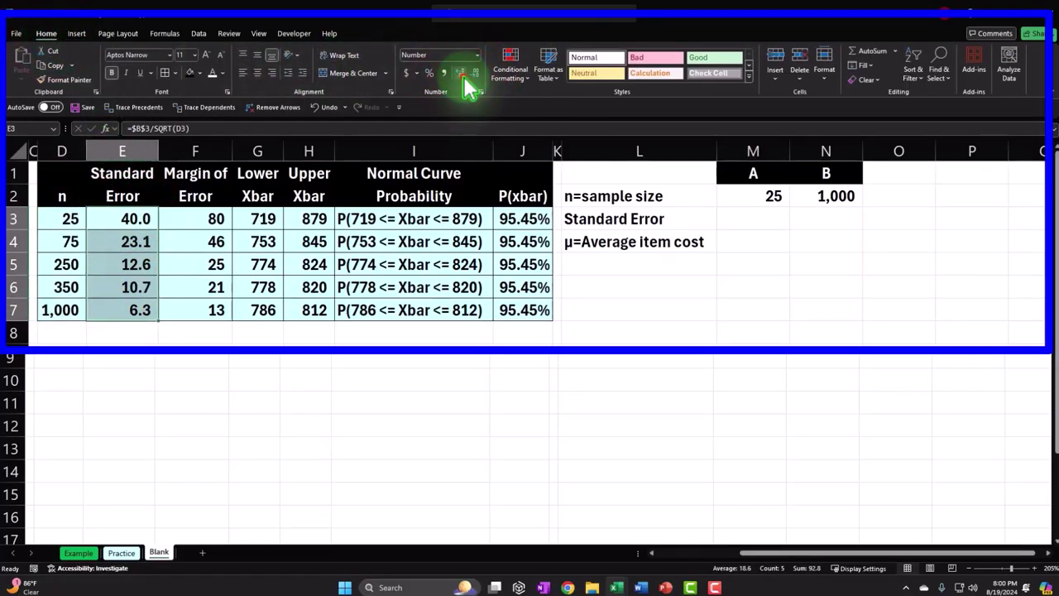
pyautogui.click(461, 74)
# Show F3:H7 with two decimals and widen columns G and H to fit.
pyautogui.click(211, 215)
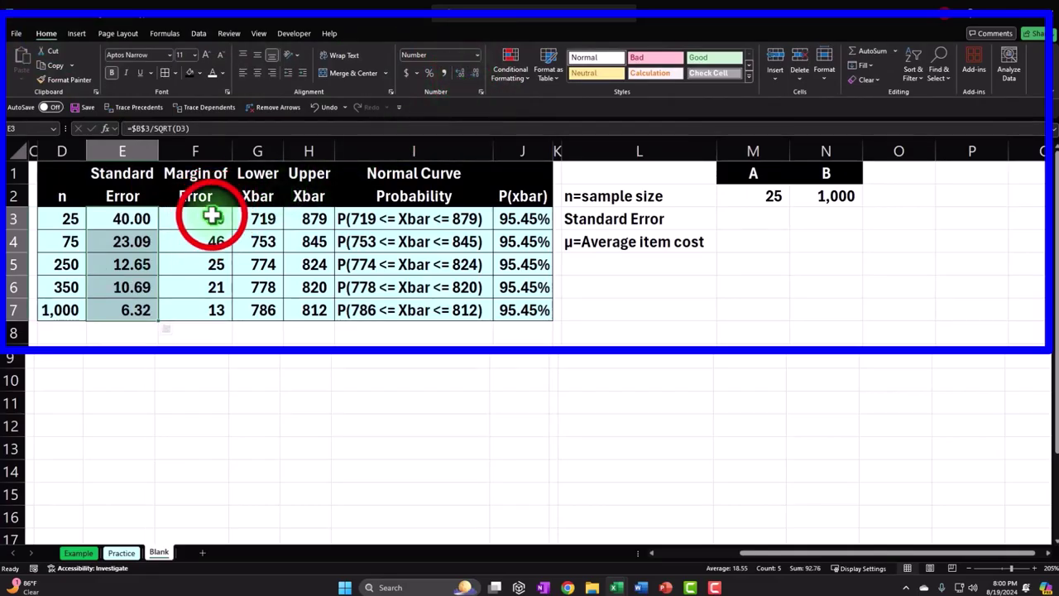
pyautogui.moveTo(212, 216); pyautogui.dragTo(292, 306)
pyautogui.click(451, 76)
pyautogui.click(450, 76)
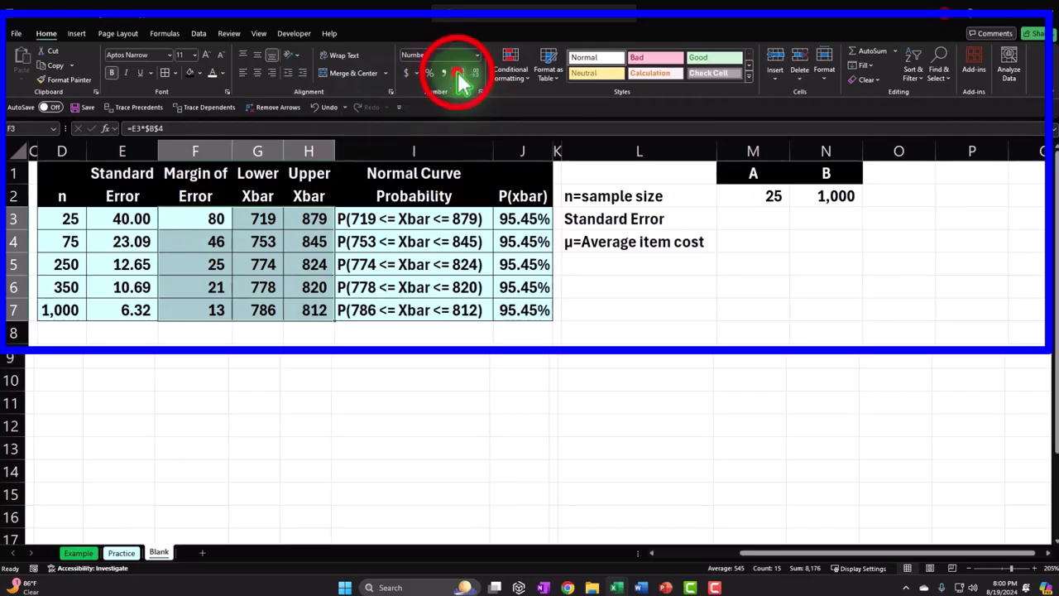
pyautogui.click(356, 382)
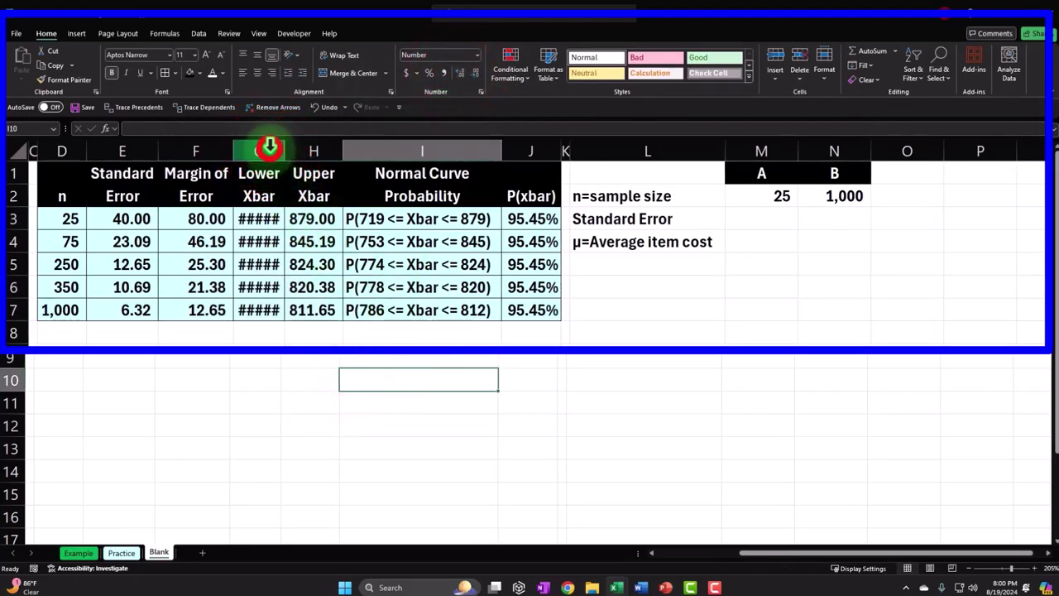
pyautogui.moveTo(259, 151); pyautogui.dragTo(298, 146)
pyautogui.click(210, 362)
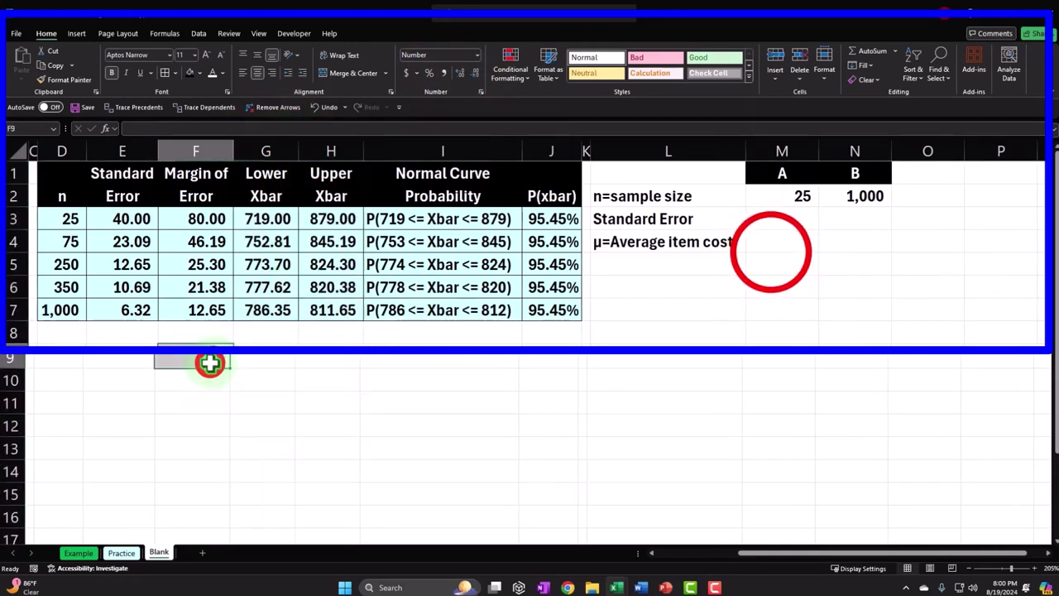
pyautogui.click(780, 236)
pyautogui.click(780, 217)
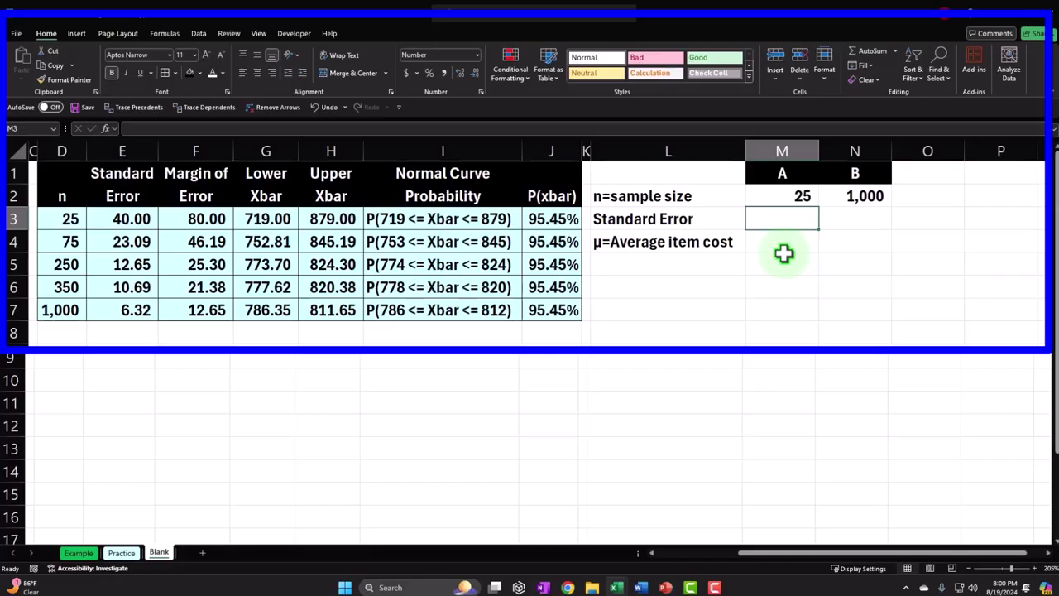
# Build an XLOOKUP in M3 that finds M2 in D3:D7 and returns from E3:E7.
pyautogui.write('=')
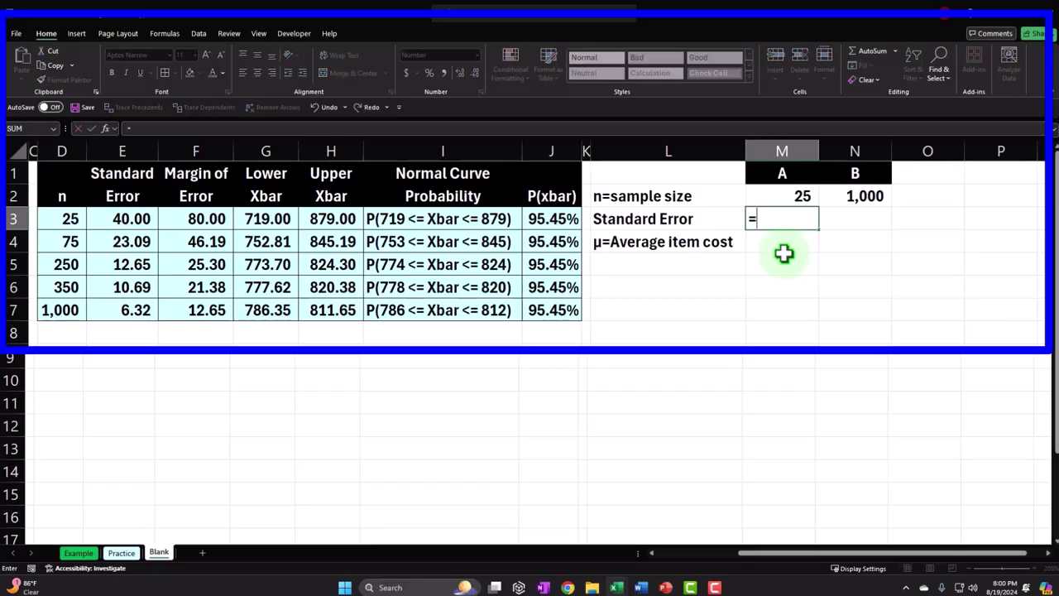
pyautogui.write('x')
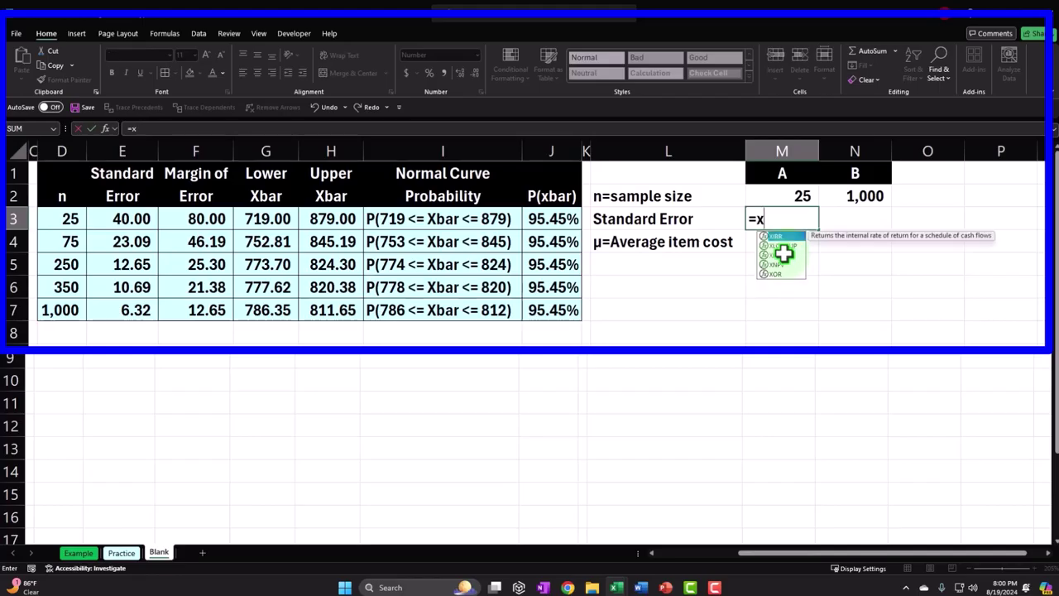
pyautogui.write('loo')
pyautogui.press('Tab')
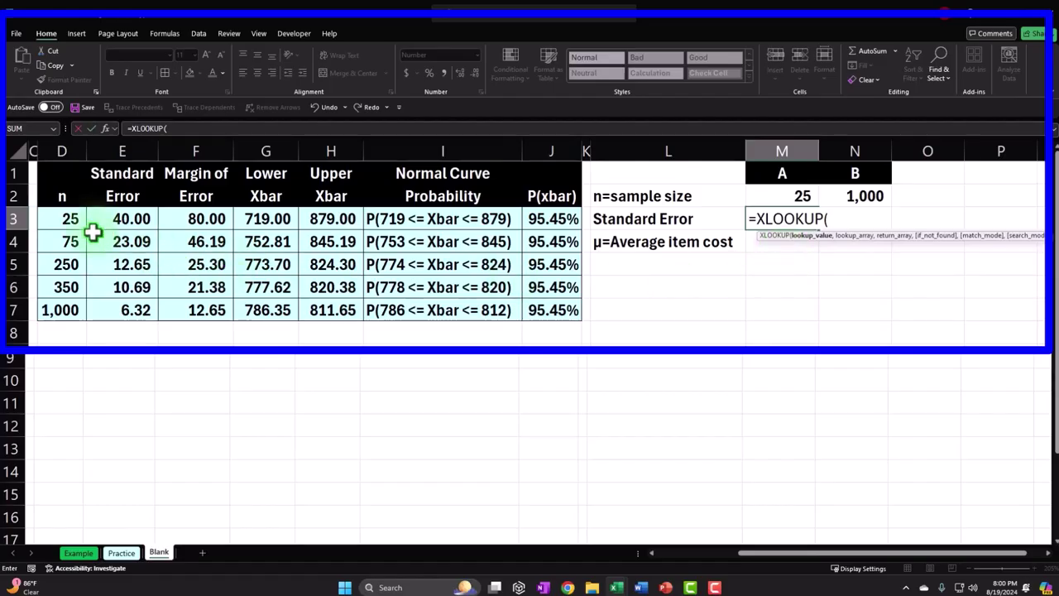
pyautogui.click(61, 222)
pyautogui.moveTo(62, 222); pyautogui.dragTo(55, 298)
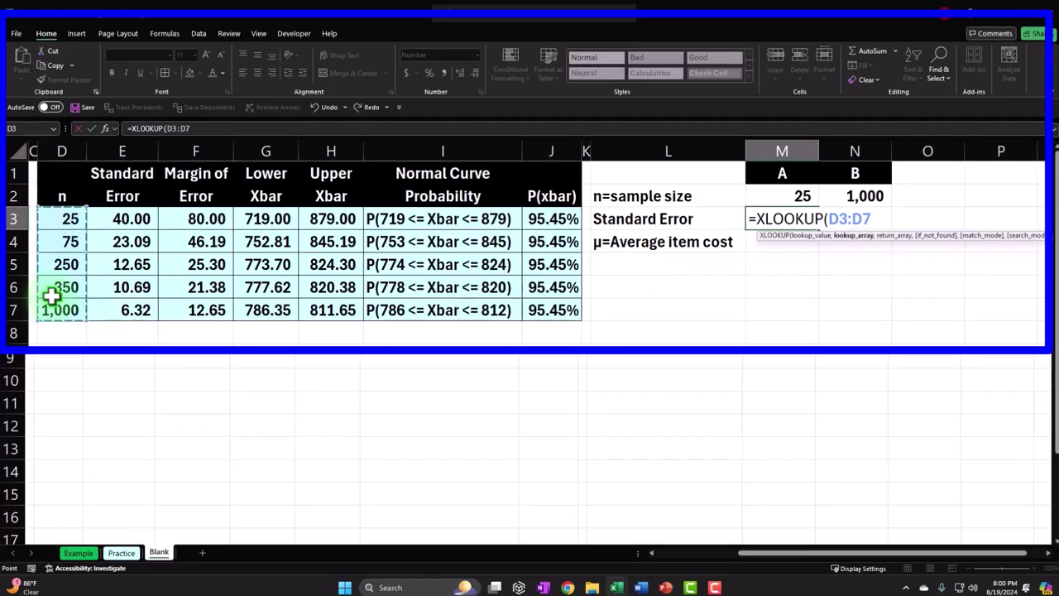
pyautogui.write(',')
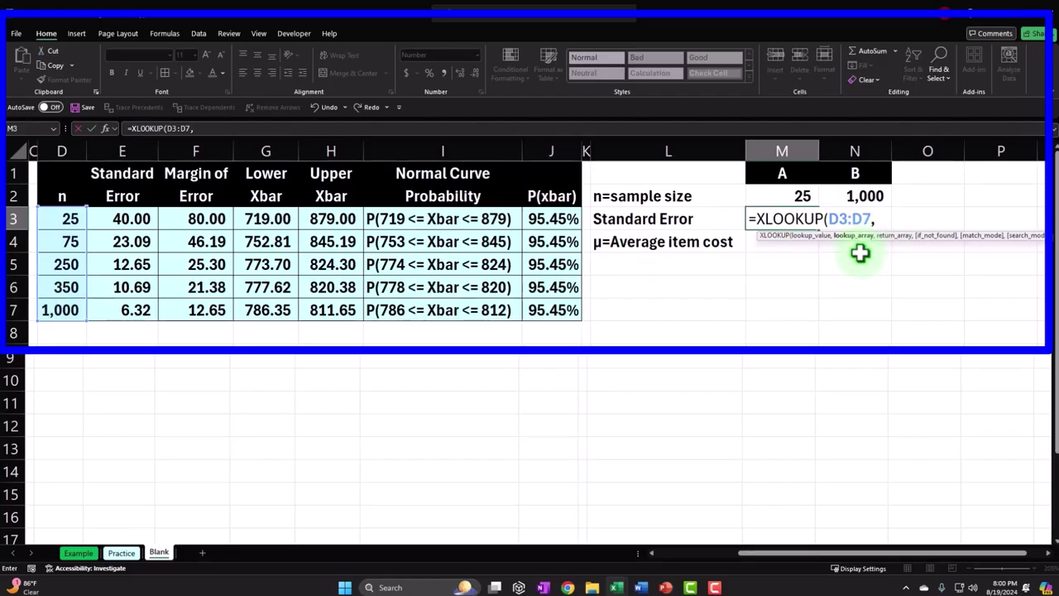
pyautogui.press('BackSpace')
pyautogui.press('BackSpace')
pyautogui.press('BackSpace')
pyautogui.press('BackSpace')
pyautogui.press('BackSpace')
pyautogui.press('BackSpace')
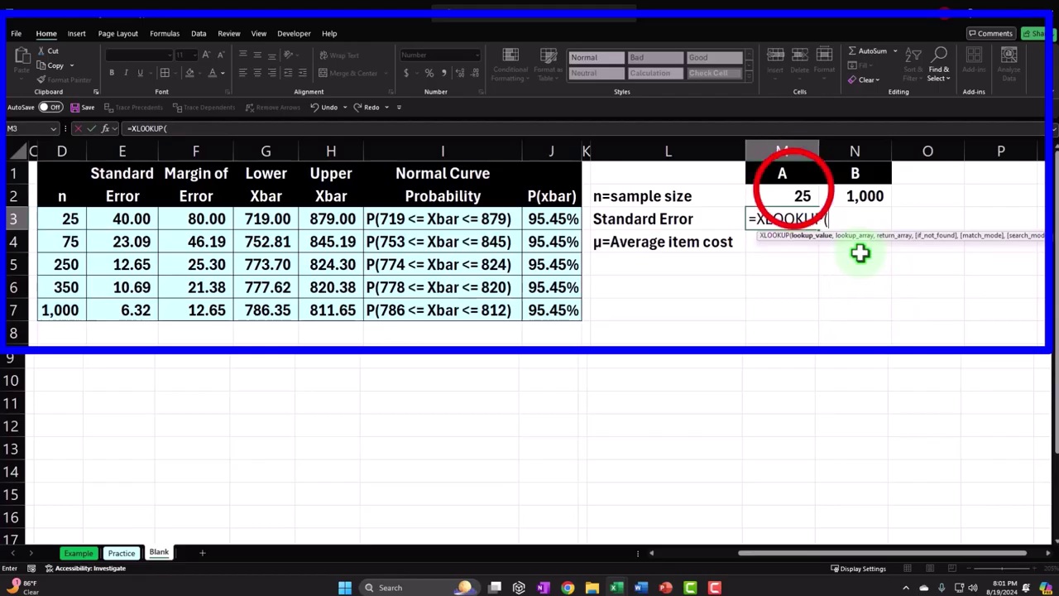
pyautogui.click(794, 190)
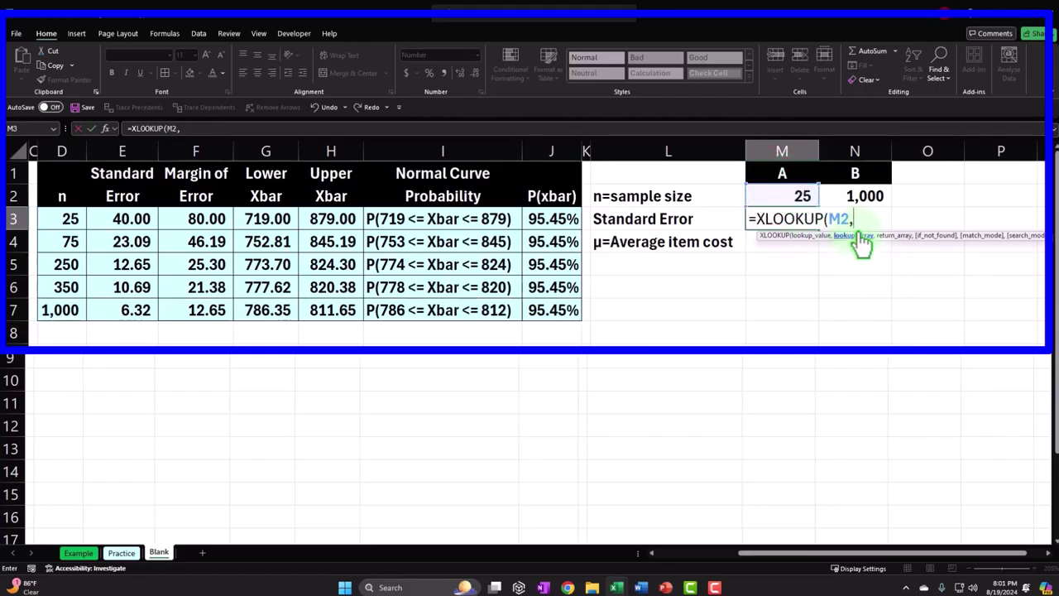
pyautogui.moveTo(57, 217); pyautogui.dragTo(64, 304)
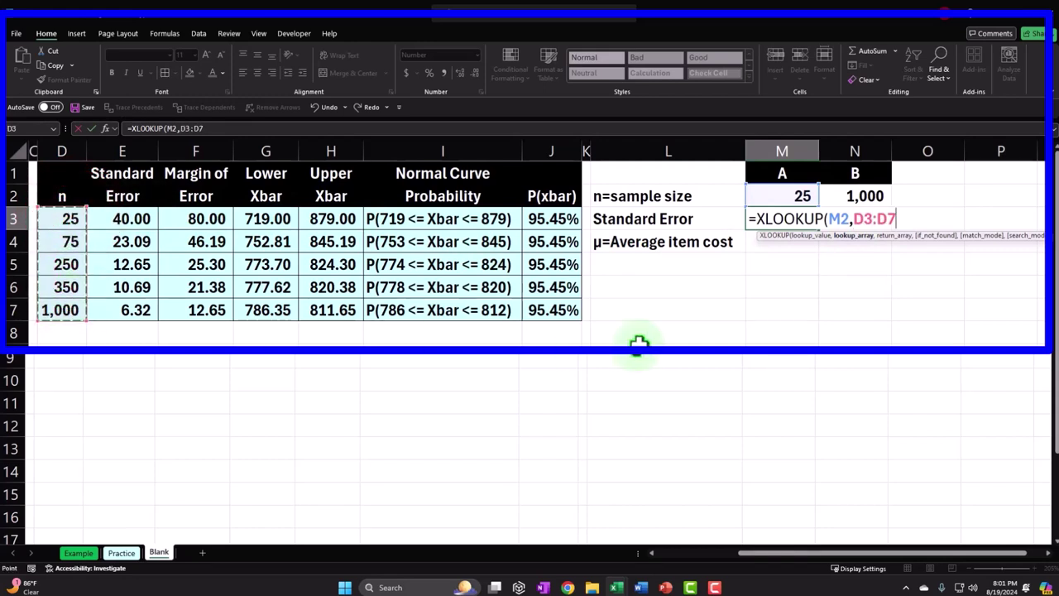
pyautogui.write(',')
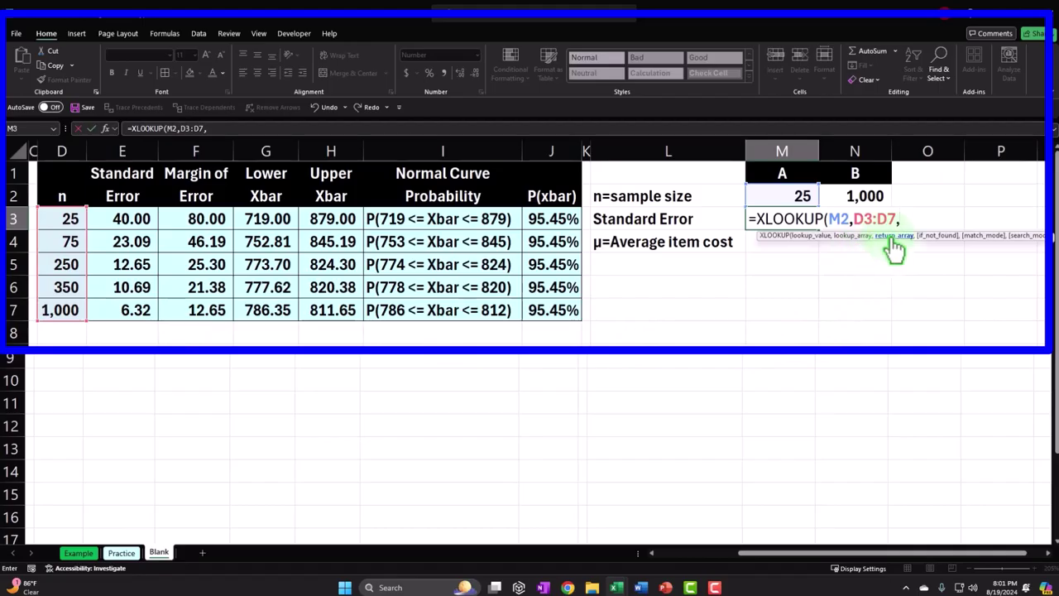
pyautogui.moveTo(134, 219); pyautogui.dragTo(130, 311)
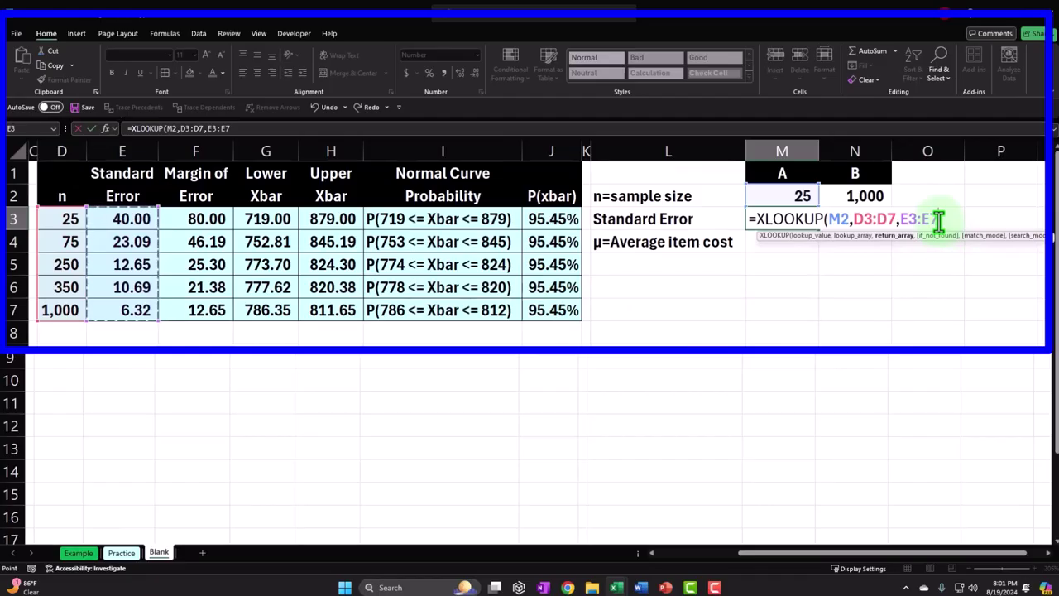
# Make both XLOOKUP ranges absolute and commit the formula in M3.
pyautogui.press('F4')
pyautogui.click(881, 211)
pyautogui.click(865, 217)
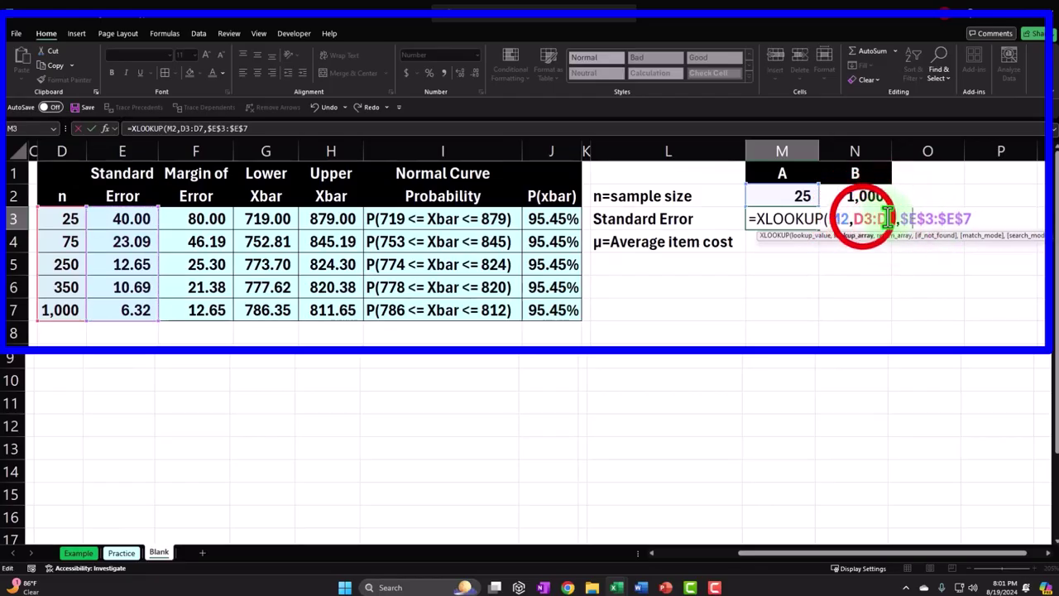
pyautogui.press('F4')
pyautogui.click(843, 220)
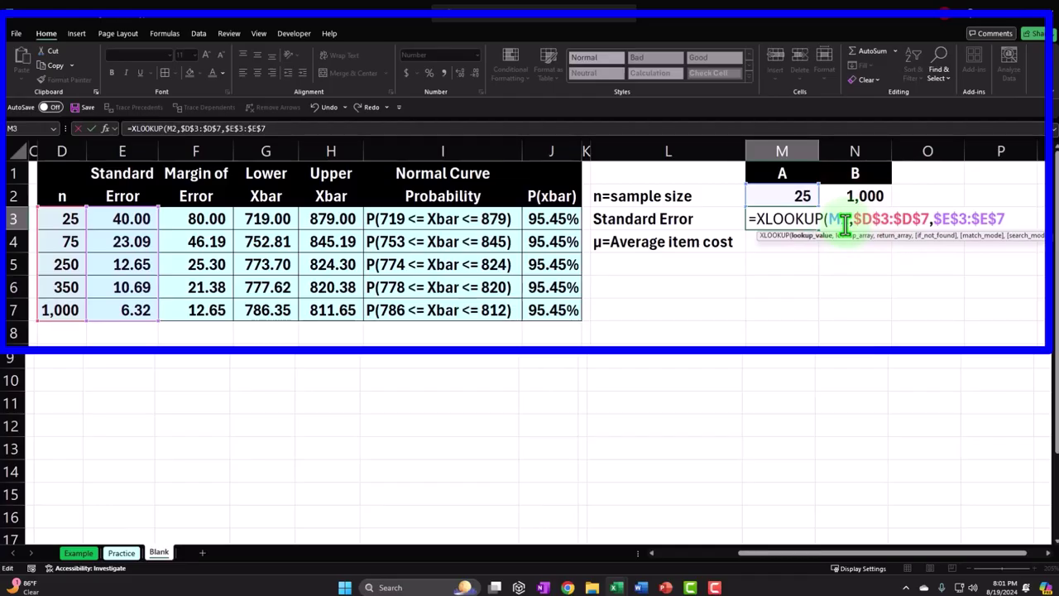
pyautogui.press('Return')
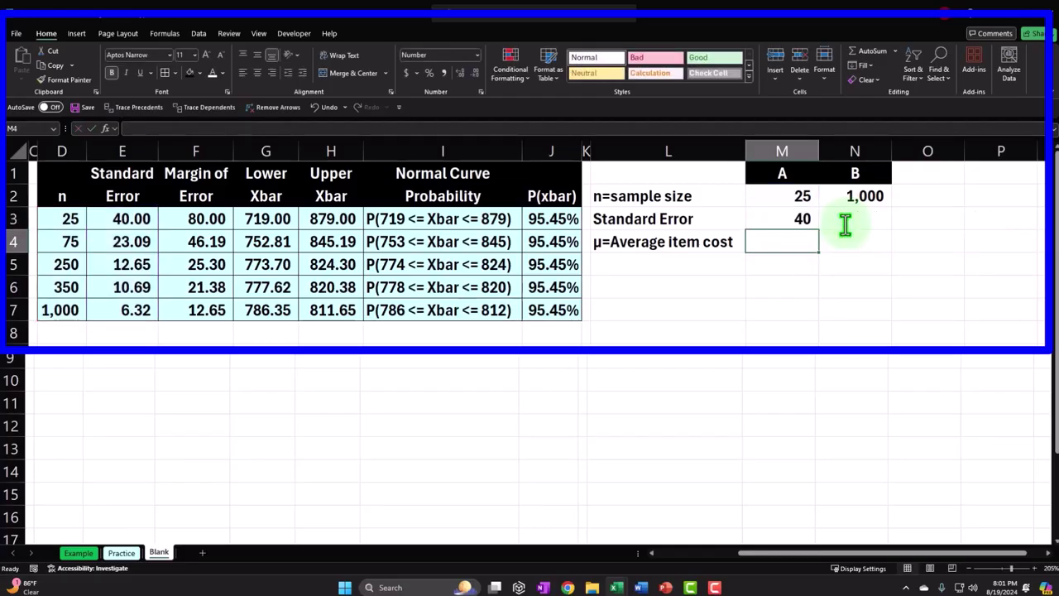
# Show the standard error with two decimals and copy the formula to N3 (6.32).
pyautogui.click(801, 218)
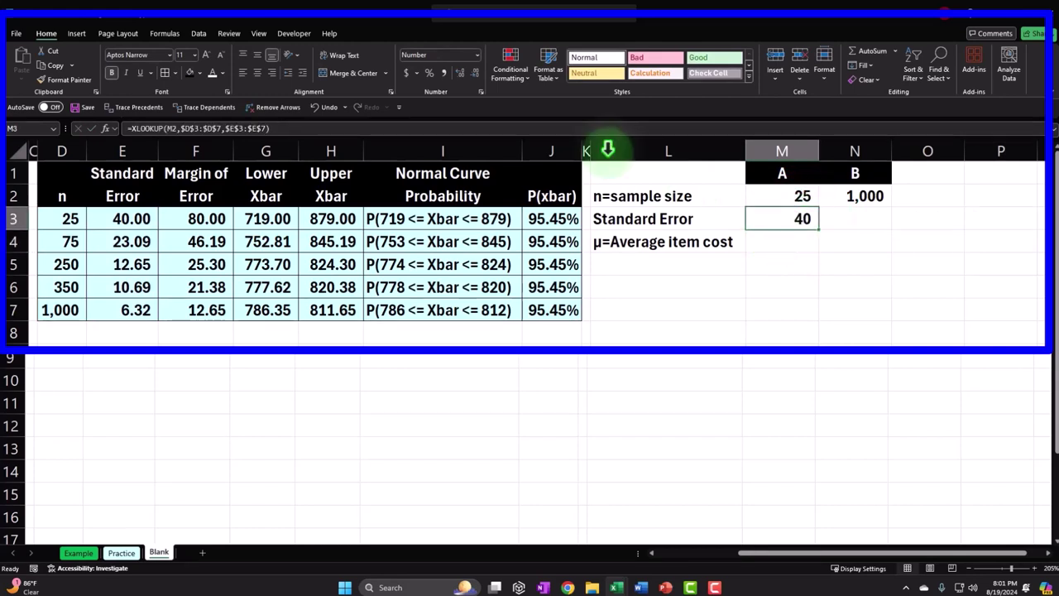
pyautogui.click(459, 73)
pyautogui.click(459, 72)
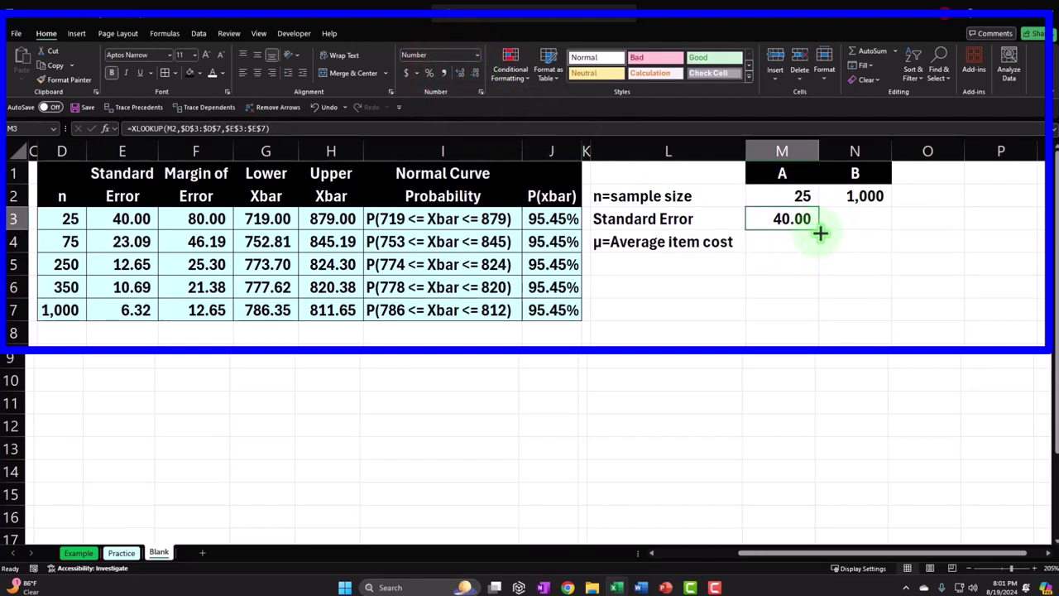
pyautogui.moveTo(819, 232); pyautogui.dragTo(862, 217)
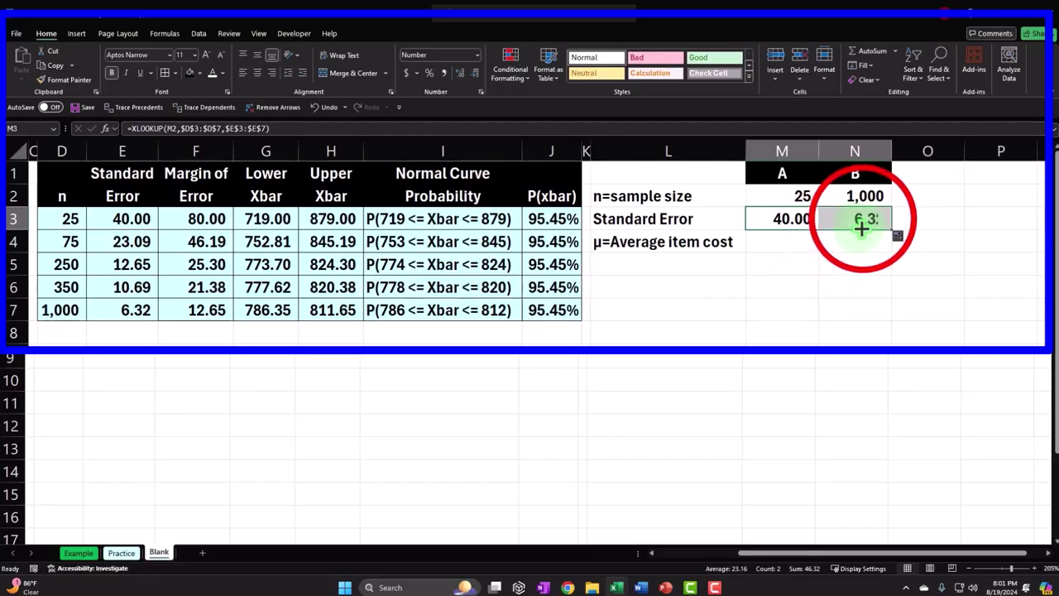
pyautogui.click(863, 218)
pyautogui.doubleClick(862, 218)
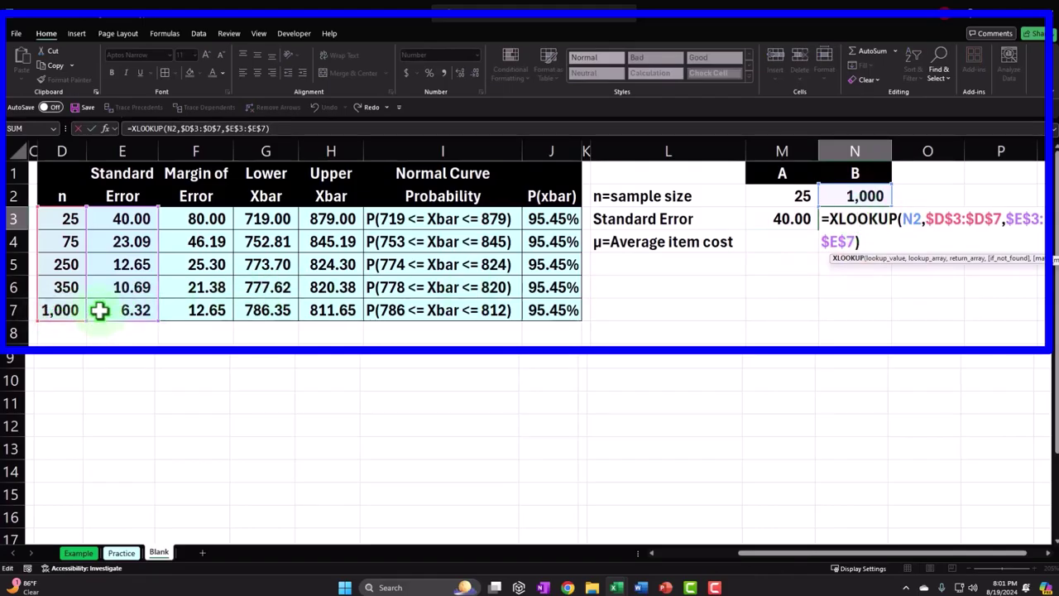
pyautogui.press('Return')
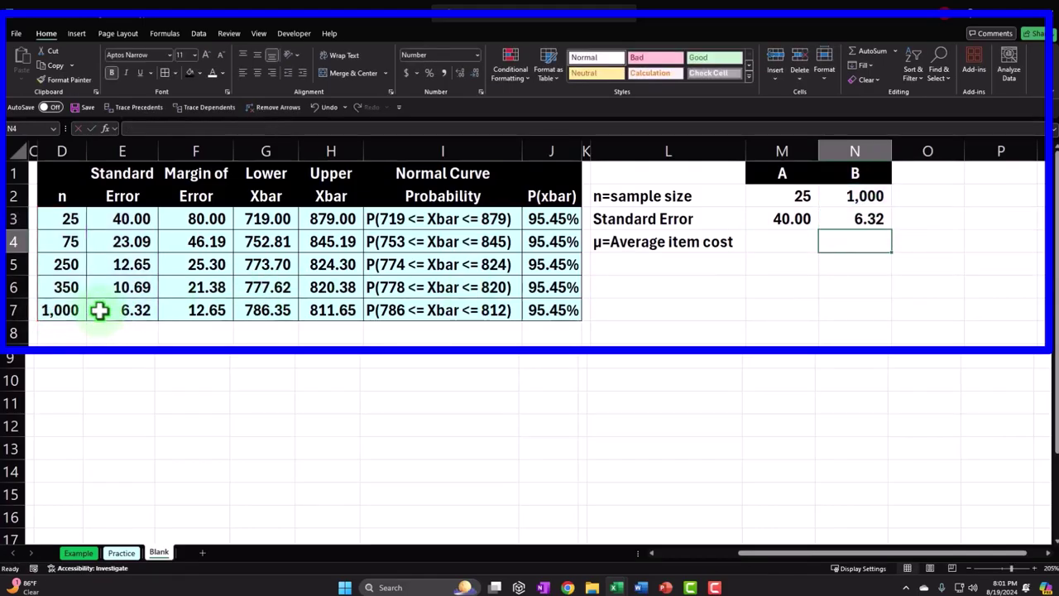
# Set column A's sample size in M2 to =D4, making it 75.
pyautogui.click(778, 195)
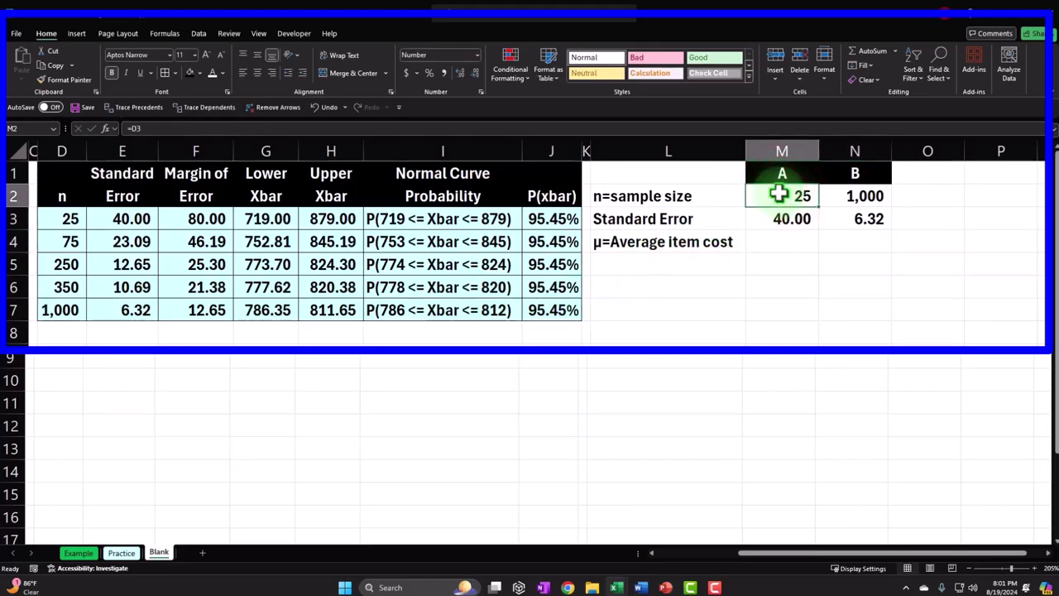
pyautogui.write('=')
pyautogui.press('Left')
pyautogui.press('Left')
pyautogui.press('Left')
pyautogui.press('Left')
pyautogui.press('Left')
pyautogui.press('Left')
pyautogui.press('Left')
pyautogui.press('Left')
pyautogui.press('Left')
pyautogui.press('Left')
pyautogui.press('Down')
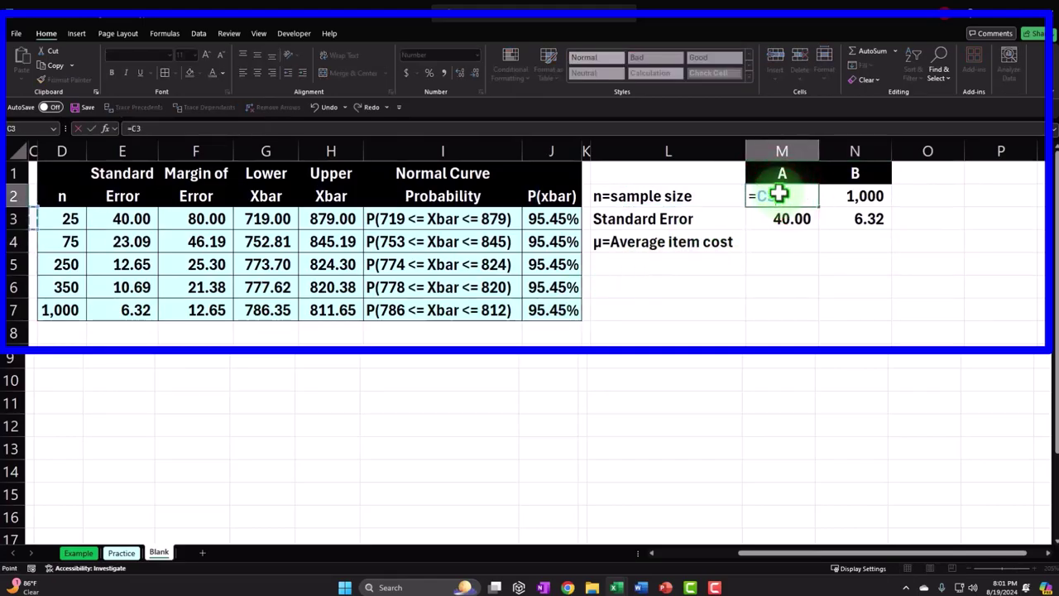
pyautogui.press('Return')
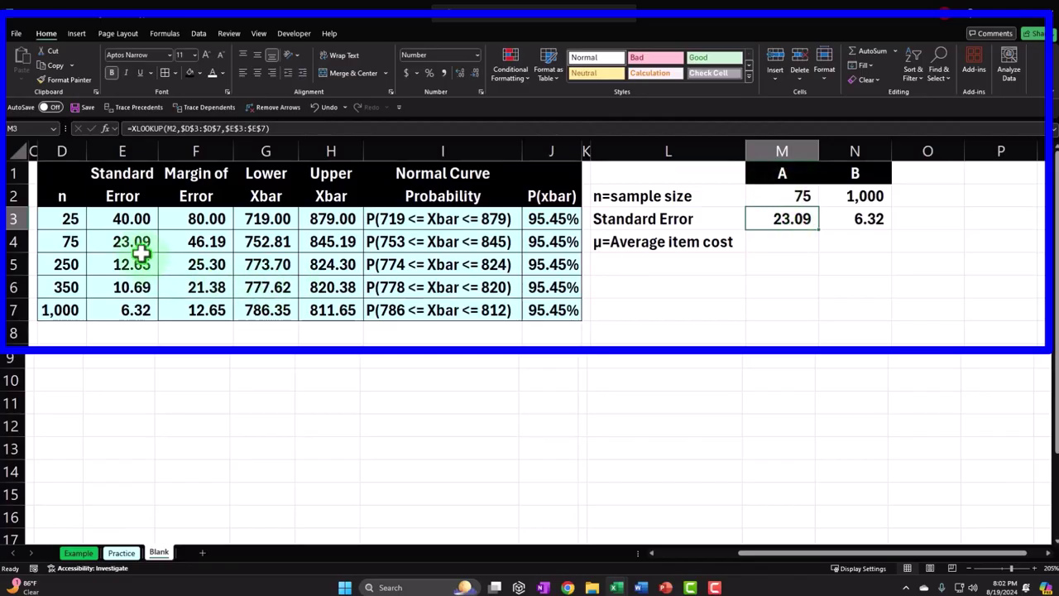
pyautogui.click(758, 248)
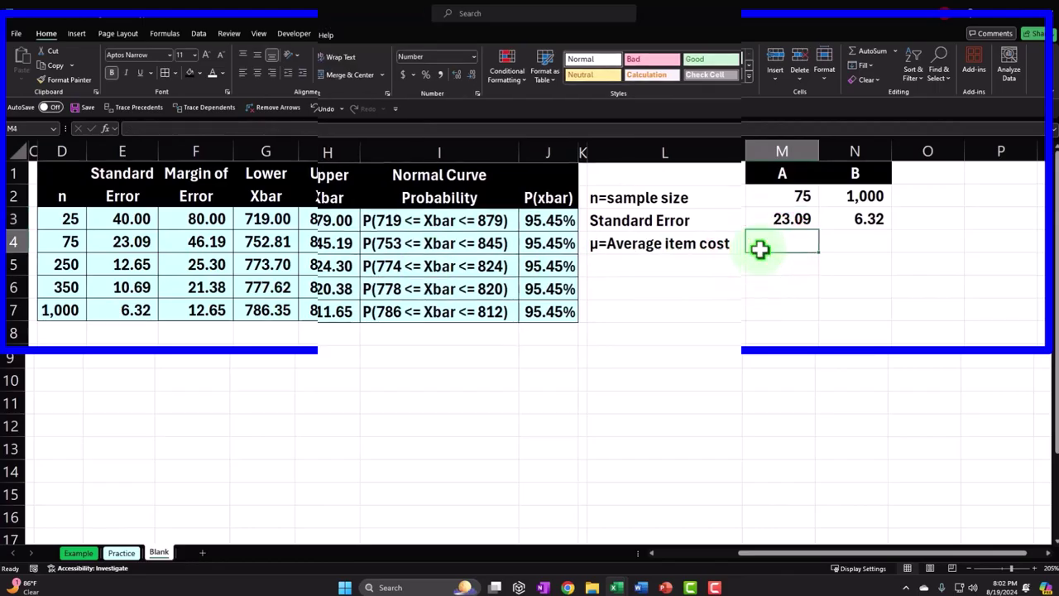
# Link M4 to the average item cost in B1 (799) and set N4 to =M4.
pyautogui.write('=')
pyautogui.press('Left')
pyautogui.press('Left')
pyautogui.press('Left')
pyautogui.press('Left')
pyautogui.press('Left')
pyautogui.press('Left')
pyautogui.press('Left')
pyautogui.press('Left')
pyautogui.press('Left')
pyautogui.press('Left')
pyautogui.press('Left')
pyautogui.press('Left')
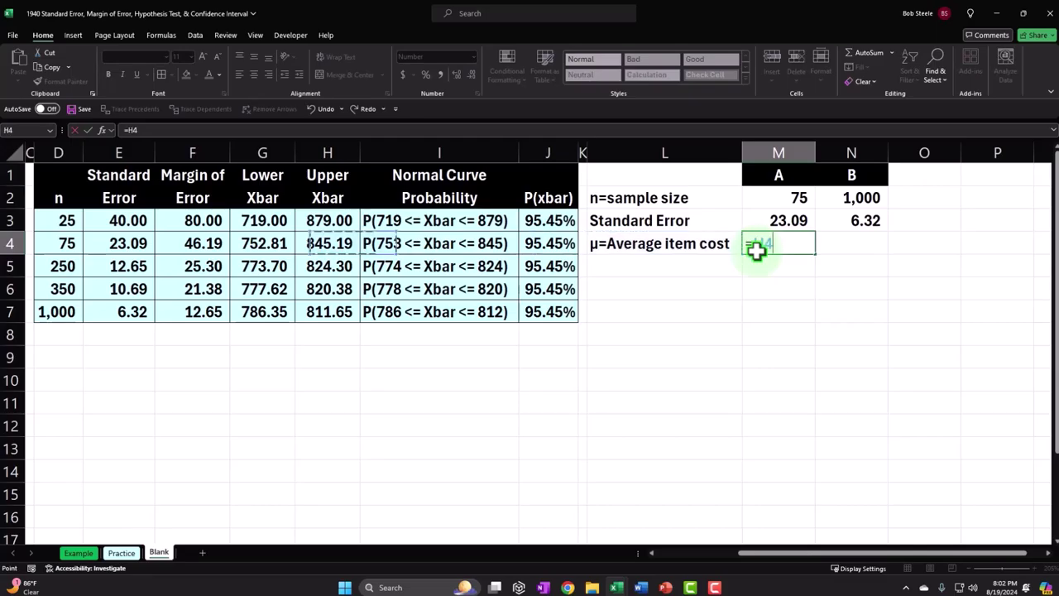
pyautogui.press('Right')
pyautogui.press('Up')
pyautogui.press('Up')
pyautogui.press('Up')
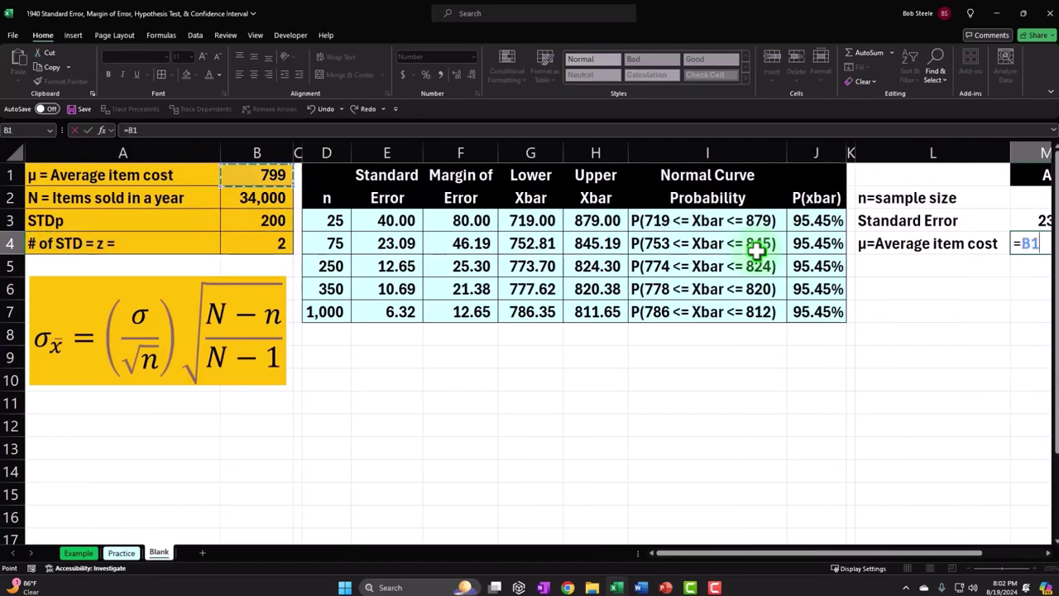
pyautogui.press('Return')
pyautogui.press('Right')
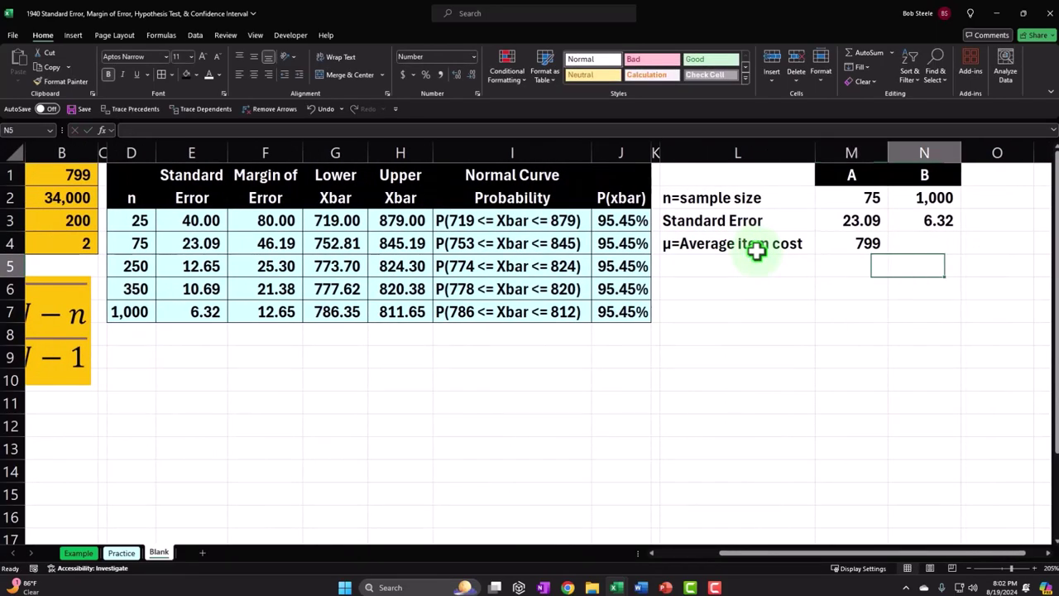
pyautogui.press('Up')
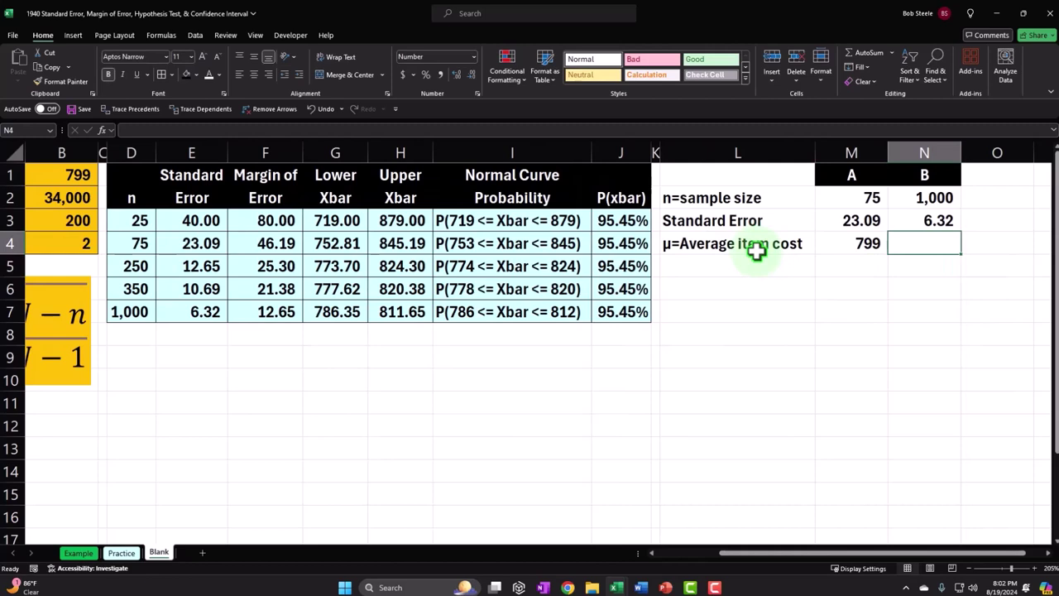
pyautogui.write('=')
pyautogui.press('Left')
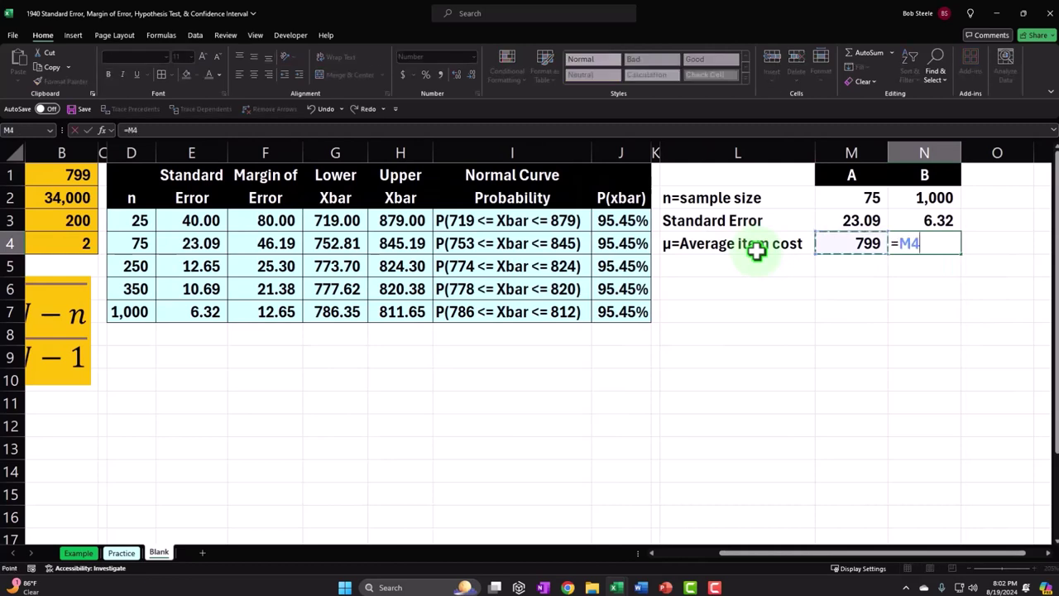
pyautogui.press('Return')
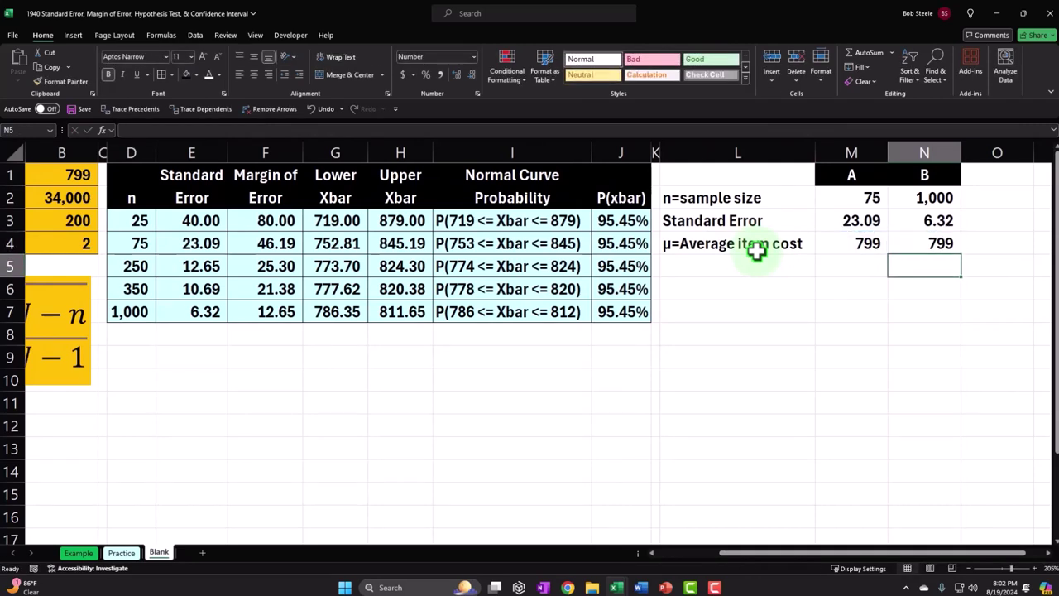
pyautogui.press('Right')
pyautogui.press('Right')
pyautogui.press('Right')
pyautogui.press('Right')
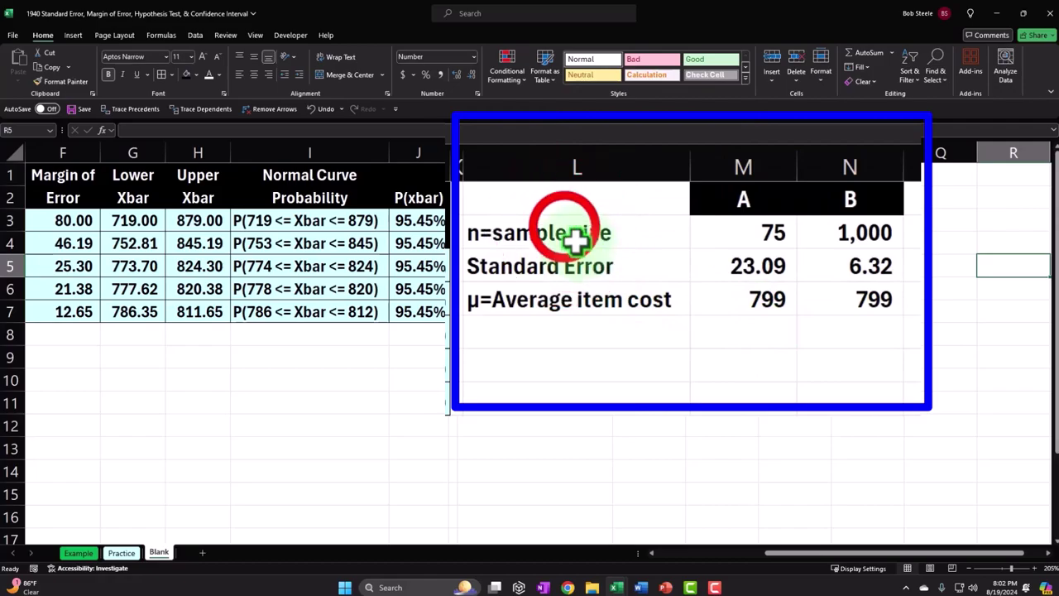
# Give L2:N4 All Borders and a light cyan fill.
pyautogui.moveTo(588, 234); pyautogui.dragTo(810, 309)
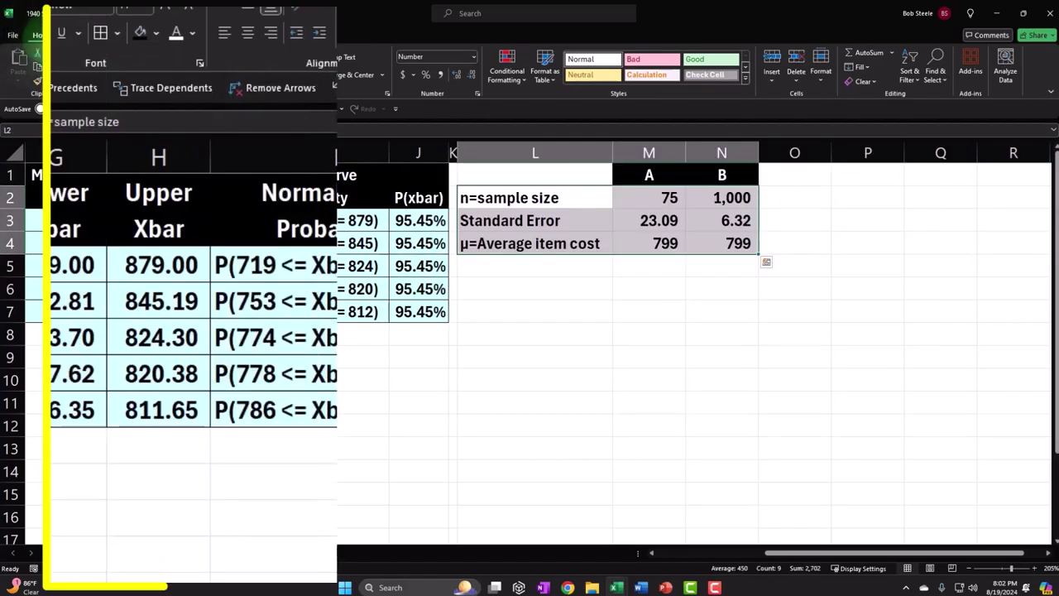
pyautogui.click(117, 35)
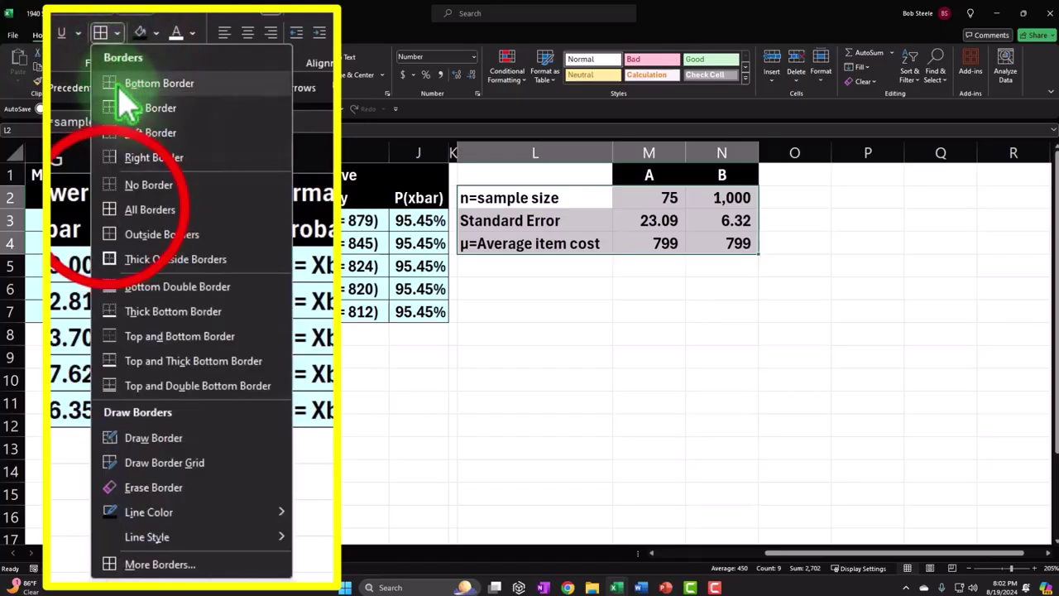
pyautogui.click(114, 202)
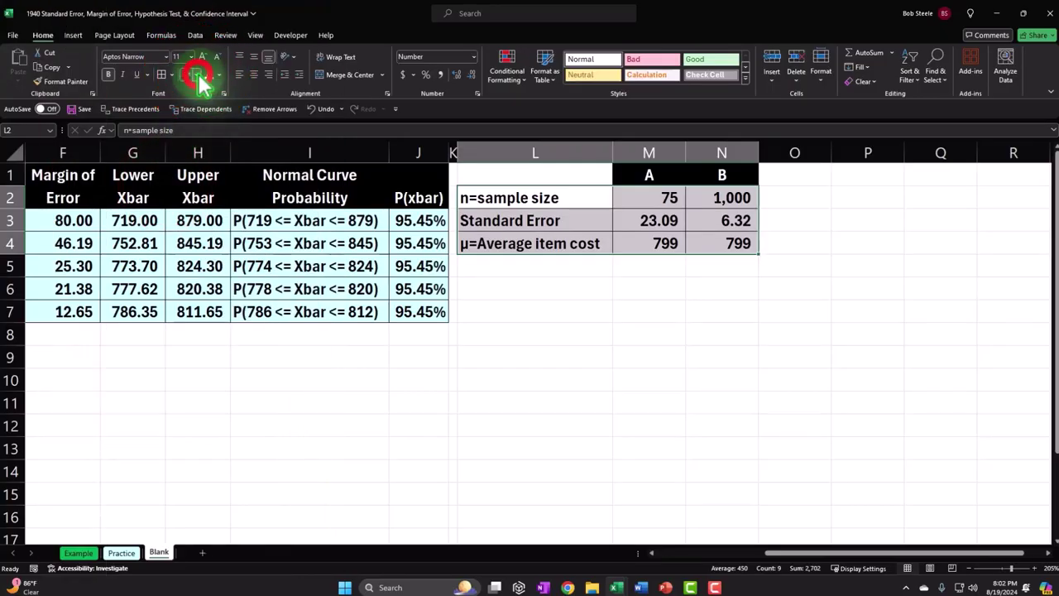
pyautogui.click(198, 73)
pyautogui.click(218, 462)
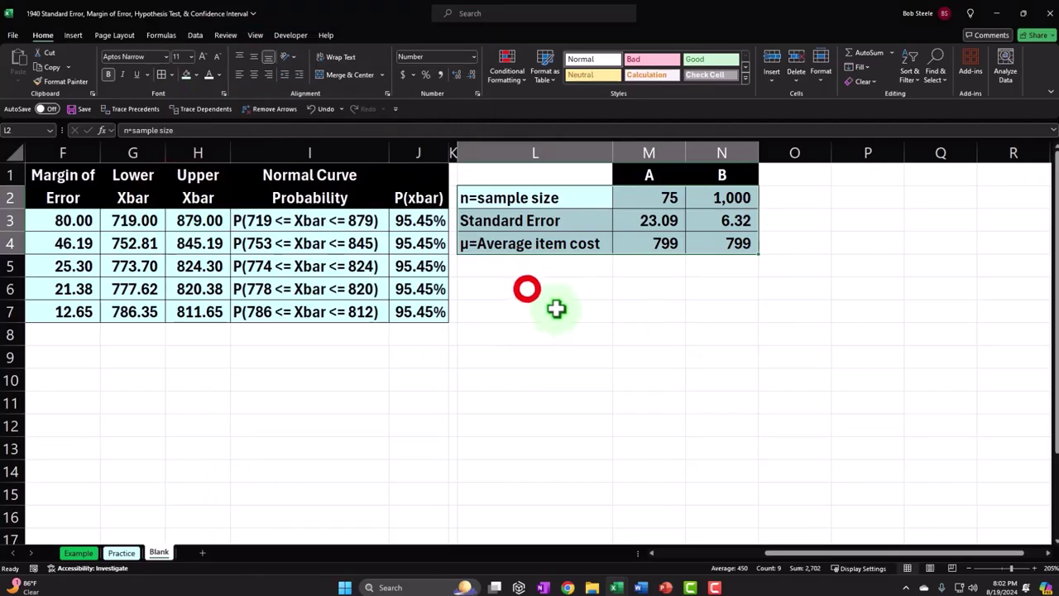
# Compare with the Example sheet, then return to the Blank sheet.
pyautogui.click(527, 289)
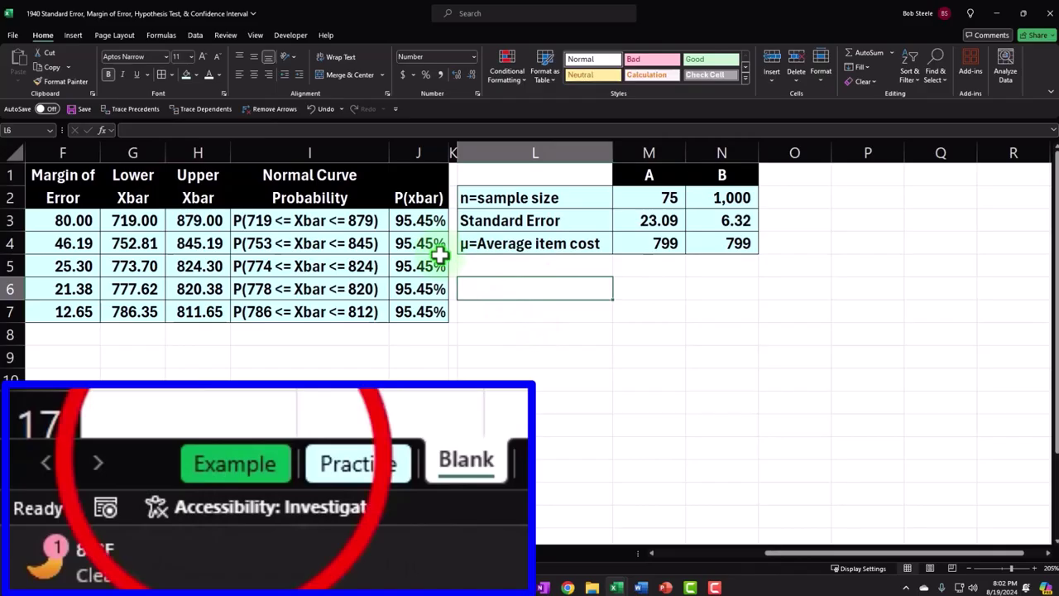
pyautogui.click(79, 552)
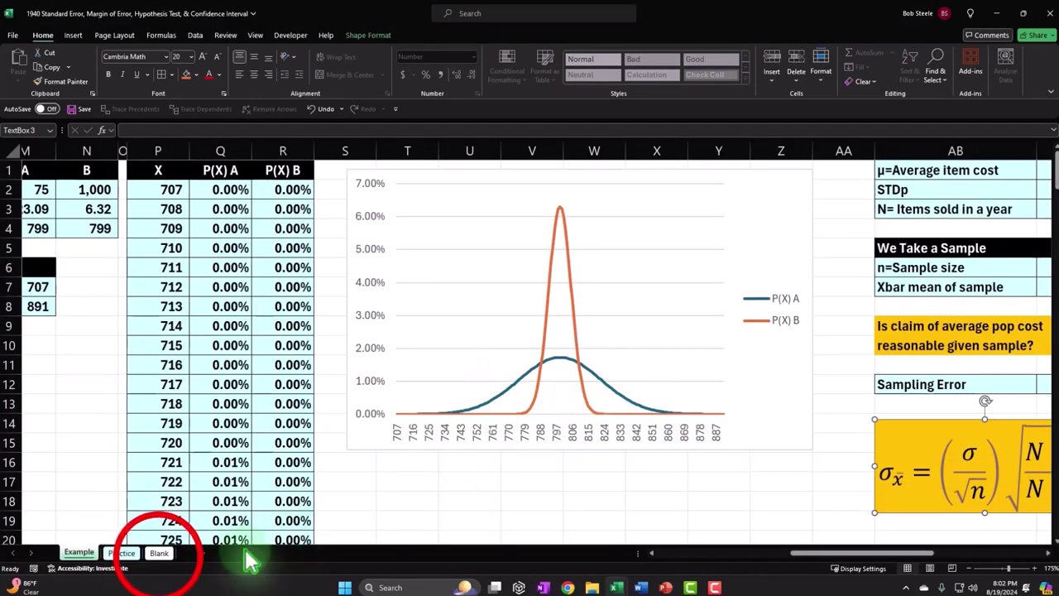
pyautogui.click(159, 551)
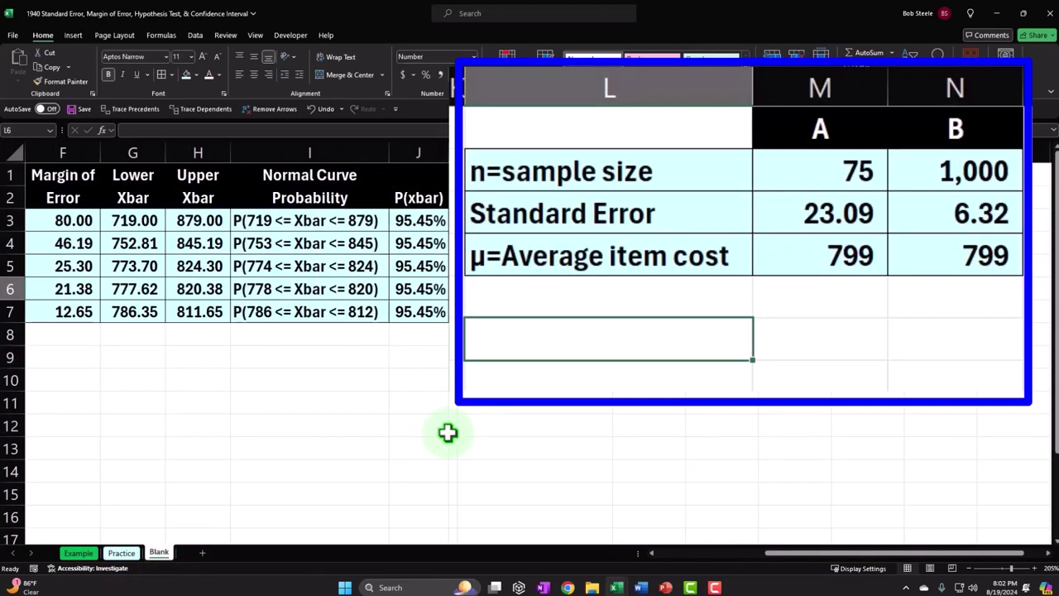
# Enter the label 'Graph Range Using n = 75' in L6.
pyautogui.write('Gra')
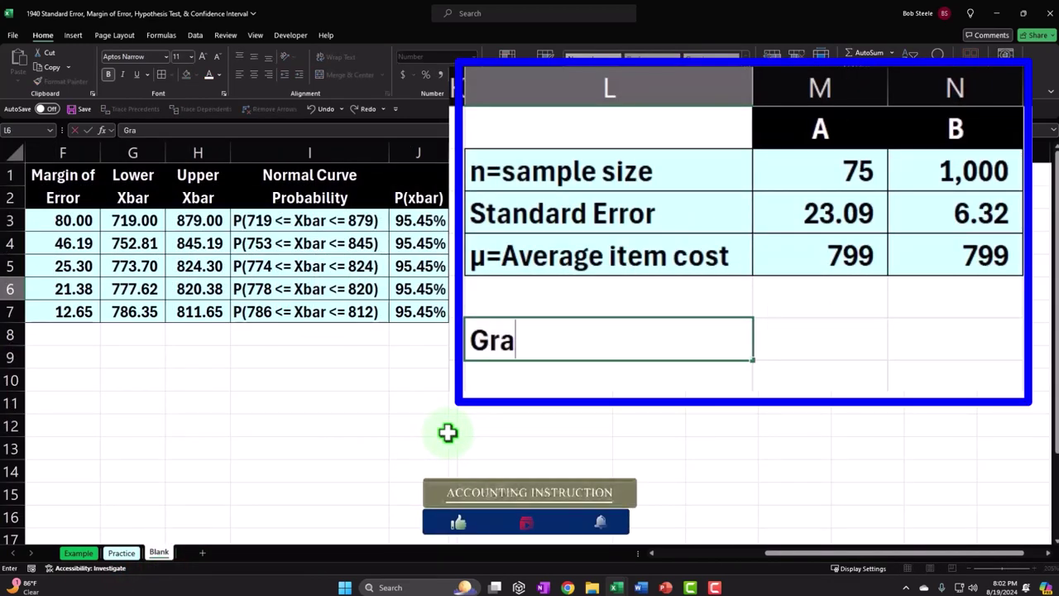
pyautogui.write('ph Range u')
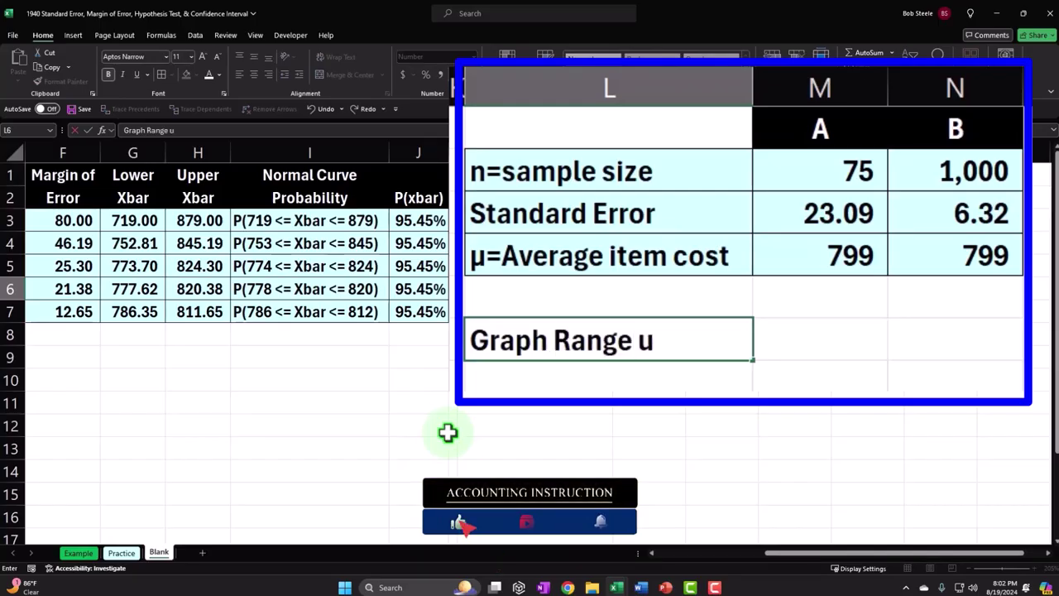
pyautogui.write('si')
pyautogui.press('BackSpace')
pyautogui.press('BackSpace')
pyautogui.press('BackSpace')
pyautogui.write('Usi')
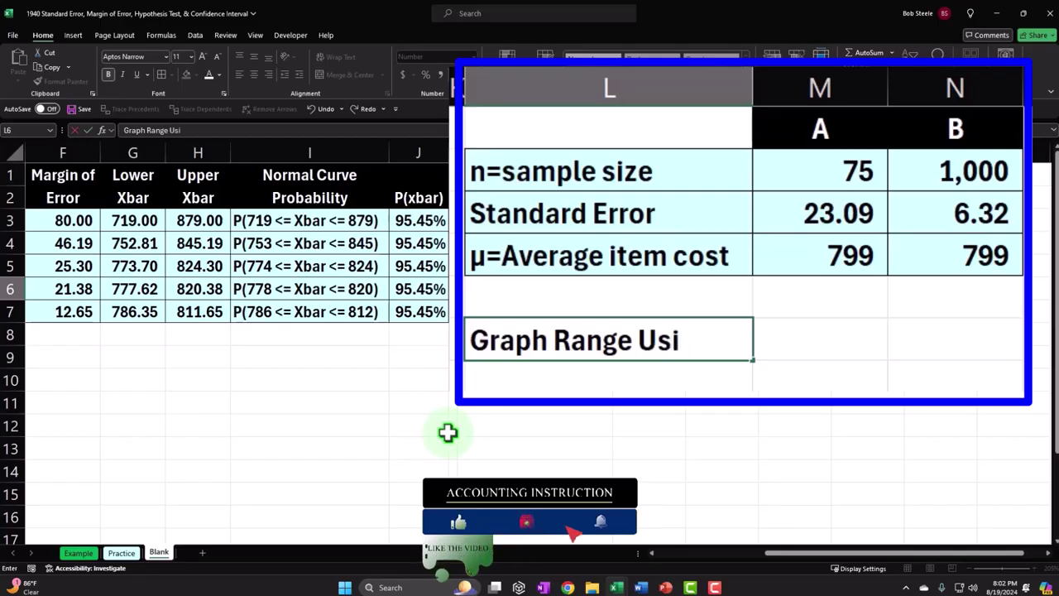
pyautogui.press('BackSpace')
pyautogui.press('BackSpace')
pyautogui.write('sing')
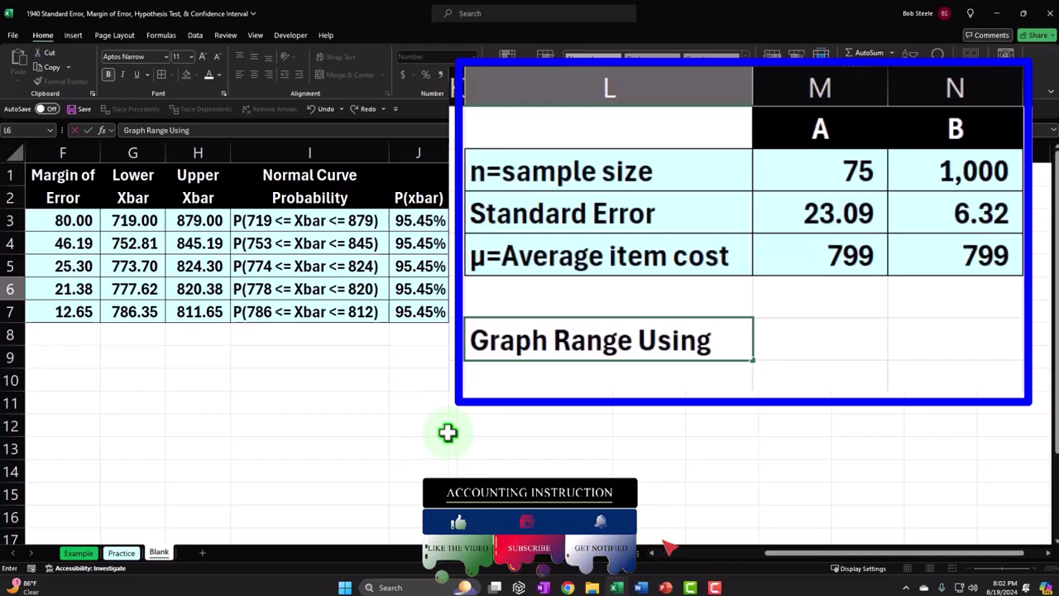
pyautogui.write(' n =')
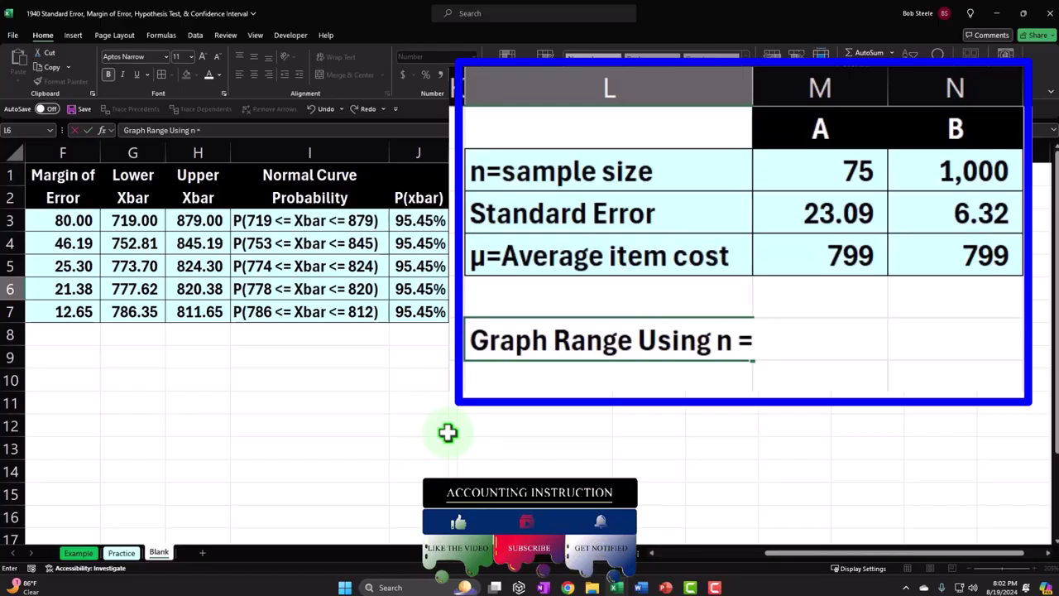
pyautogui.write(' 75')
pyautogui.press('Return')
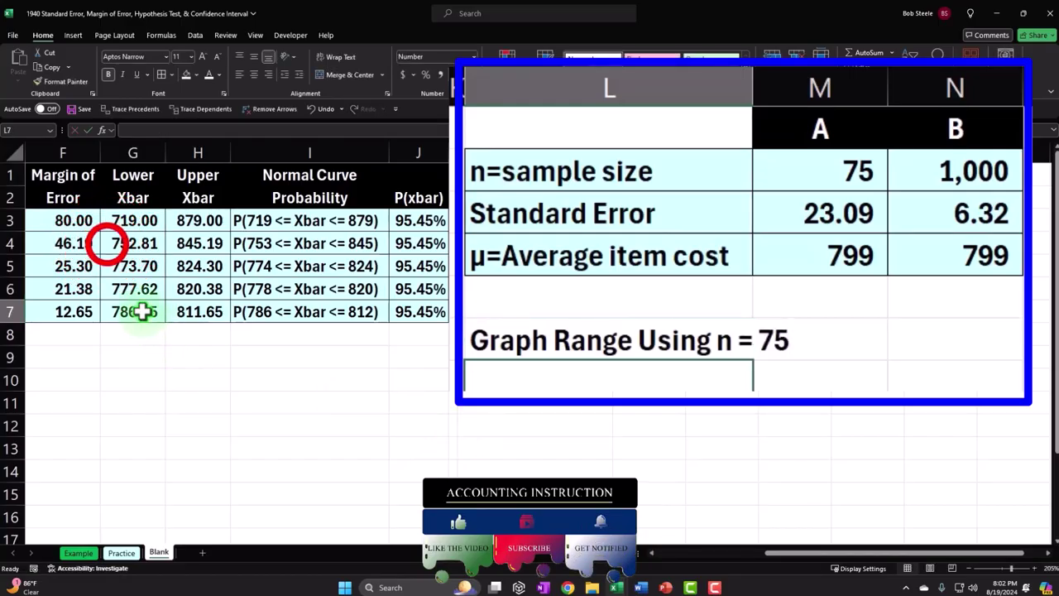
pyautogui.click(106, 240)
pyautogui.press('Left')
pyautogui.press('Left')
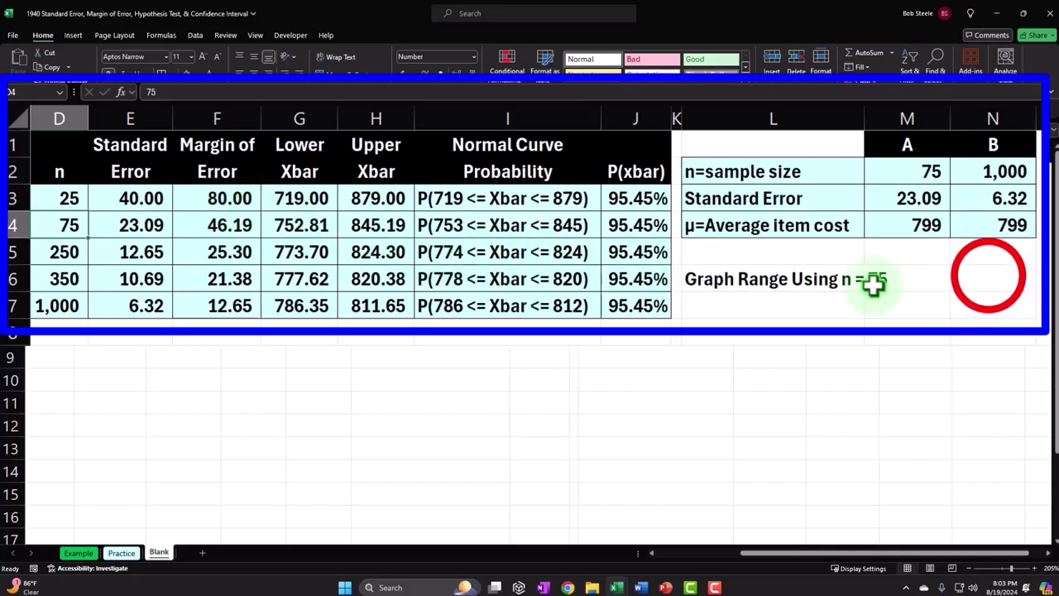
# Enter 4 in N6 as the number of standard errors.
pyautogui.click(989, 277)
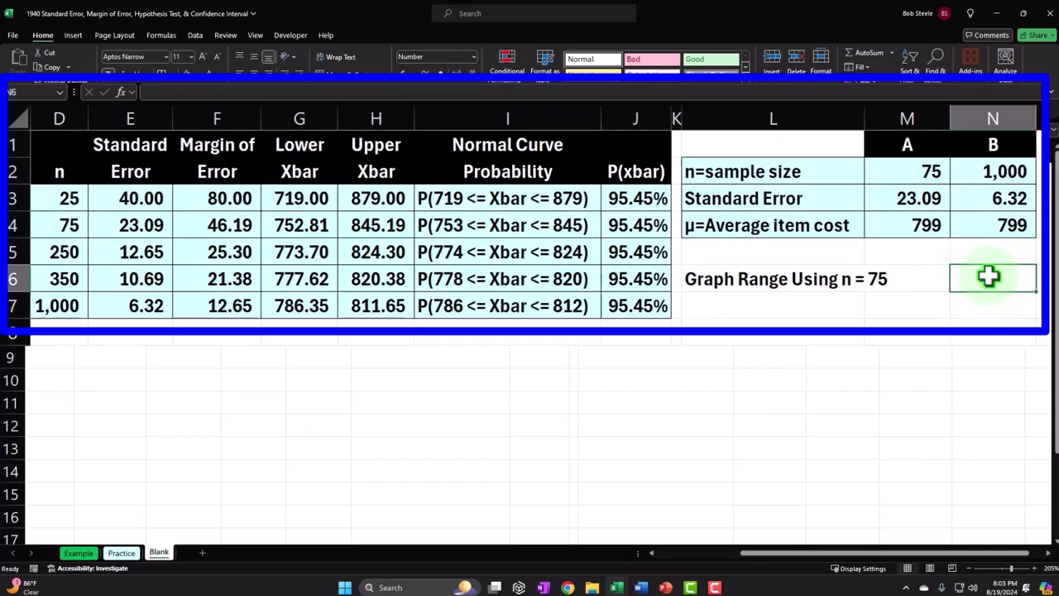
pyautogui.write('4')
pyautogui.press('Return')
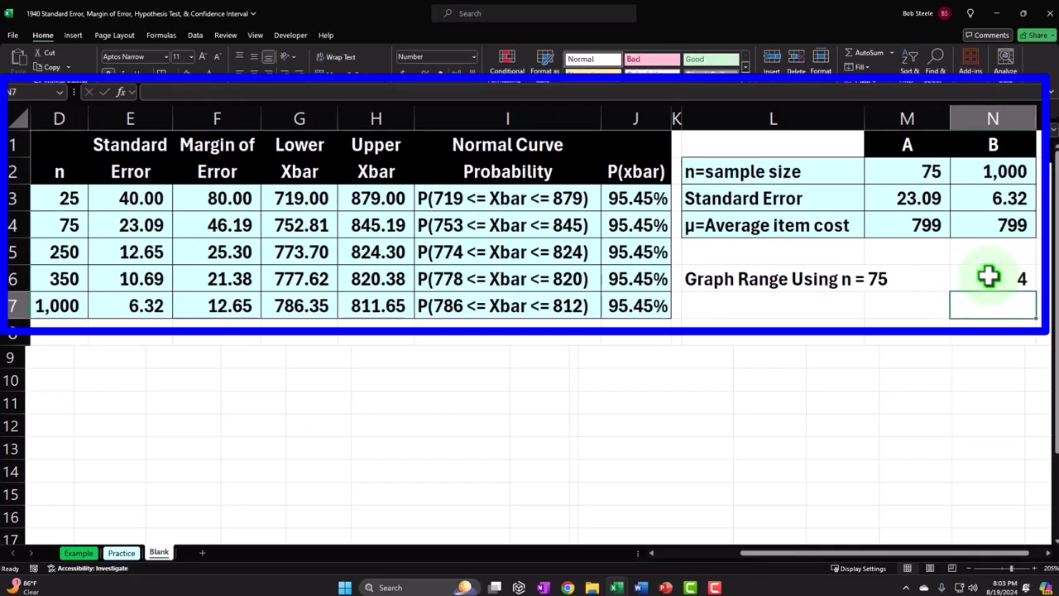
pyautogui.press('Left')
pyautogui.press('Left')
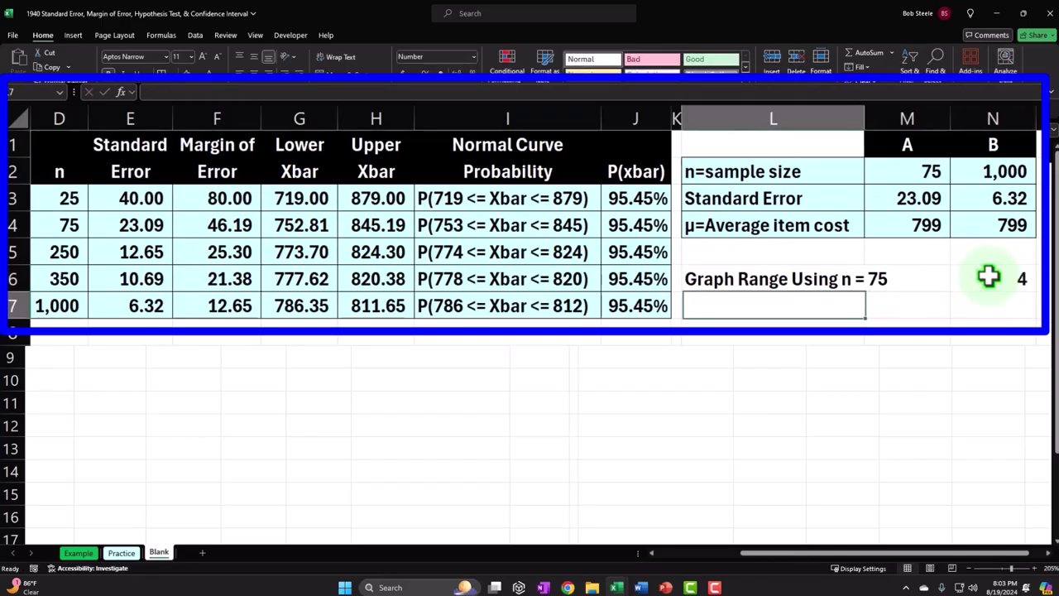
# Format L6:N6 with black fill and white text, then type 'Lower X' below.
pyautogui.moveTo(796, 278); pyautogui.dragTo(989, 279)
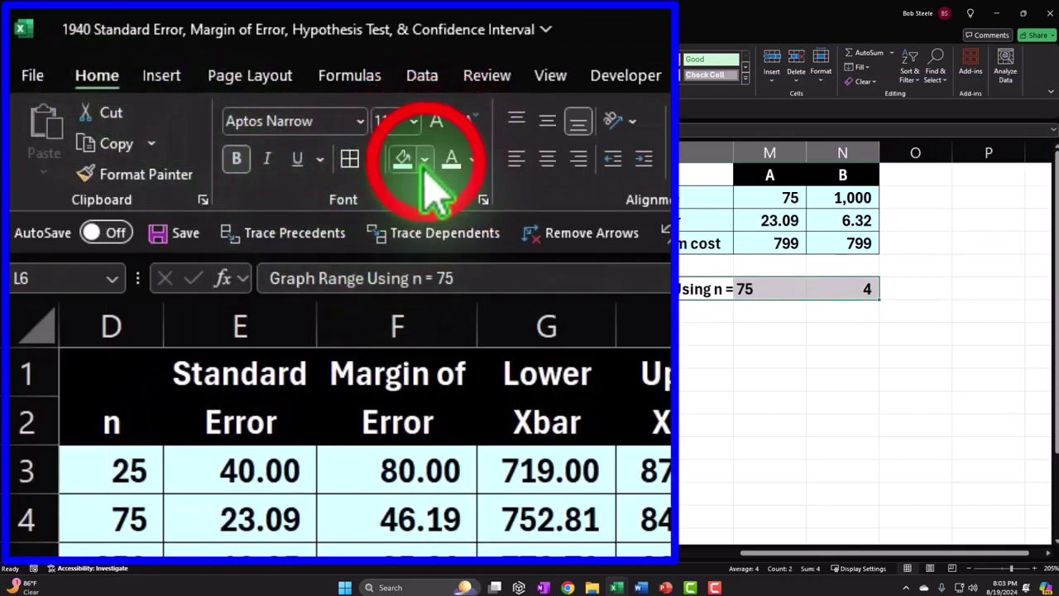
pyautogui.click(195, 76)
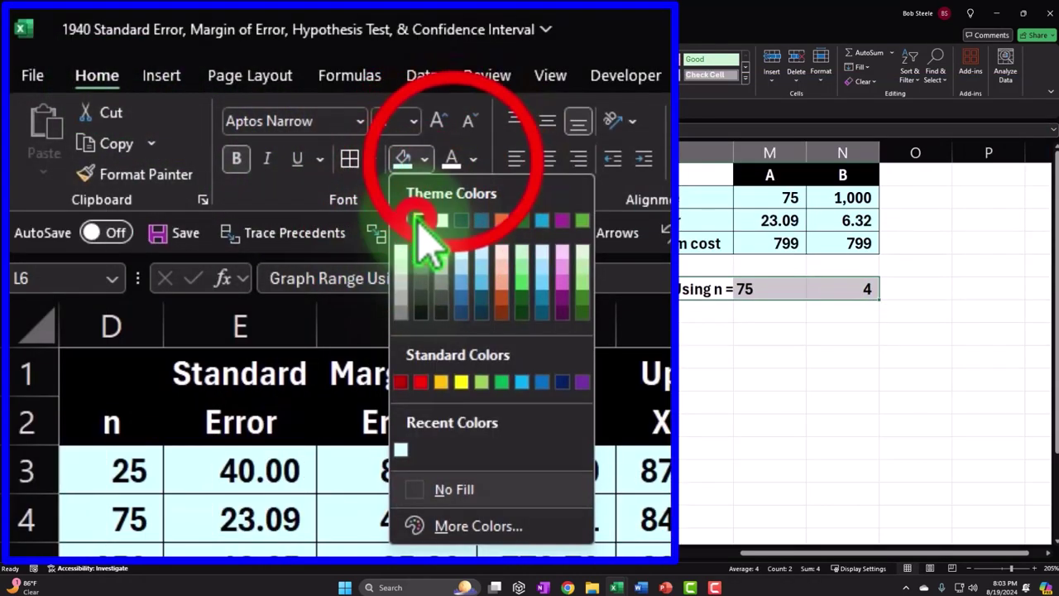
pyautogui.click(190, 101)
pyautogui.click(209, 74)
pyautogui.click(742, 349)
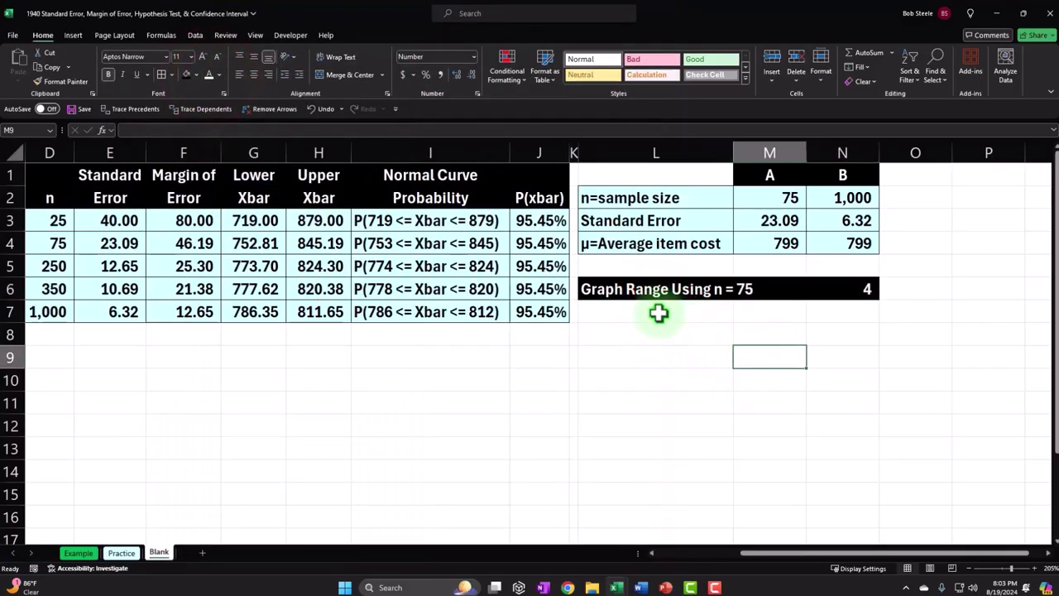
pyautogui.click(657, 311)
pyautogui.write('Lower')
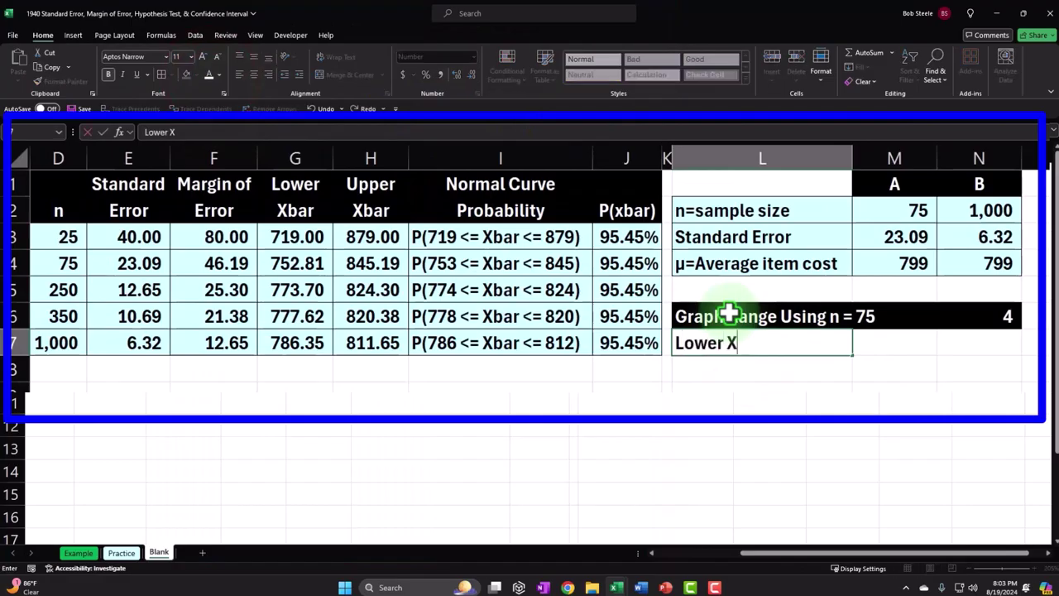
pyautogui.write(' X')
# Confirm the Lower X label and start N7's formula from M4 plus E4.
pyautogui.press('Tab')
pyautogui.press('Tab')
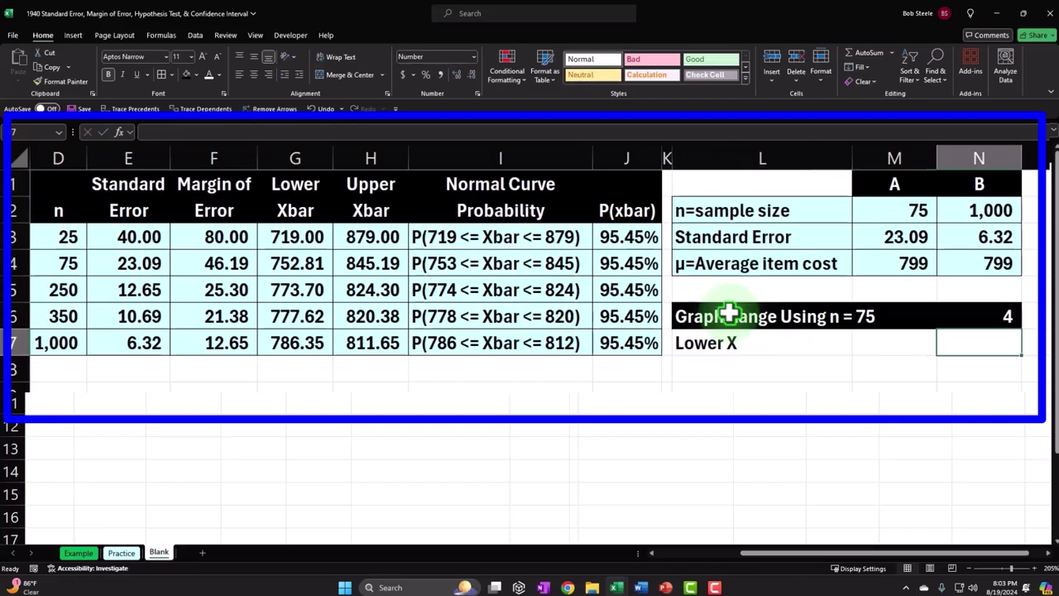
pyautogui.write('=')
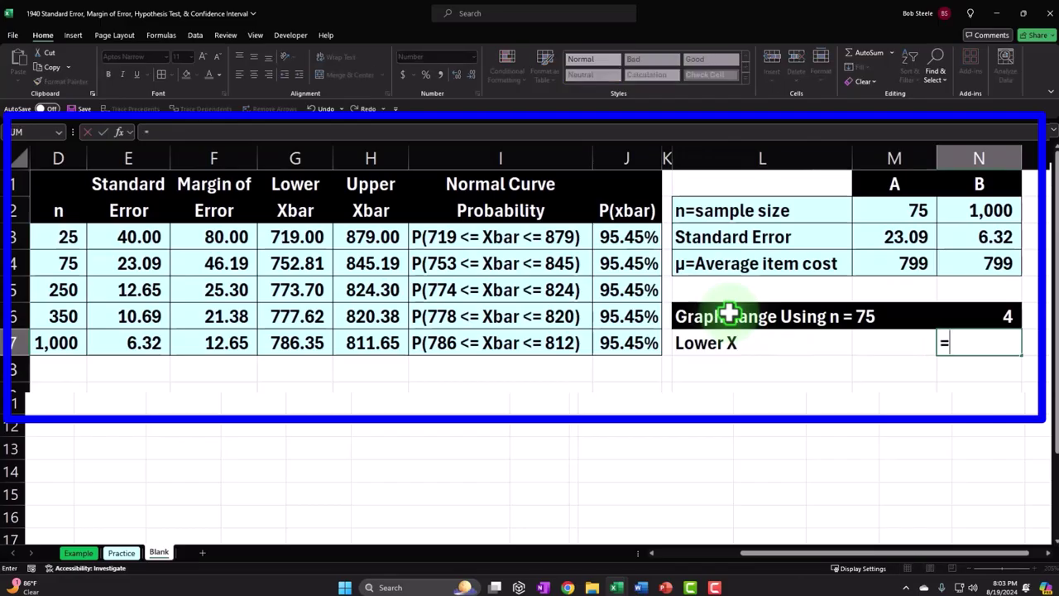
pyautogui.press('Up')
pyautogui.press('Up')
pyautogui.press('Up')
pyautogui.press('Left')
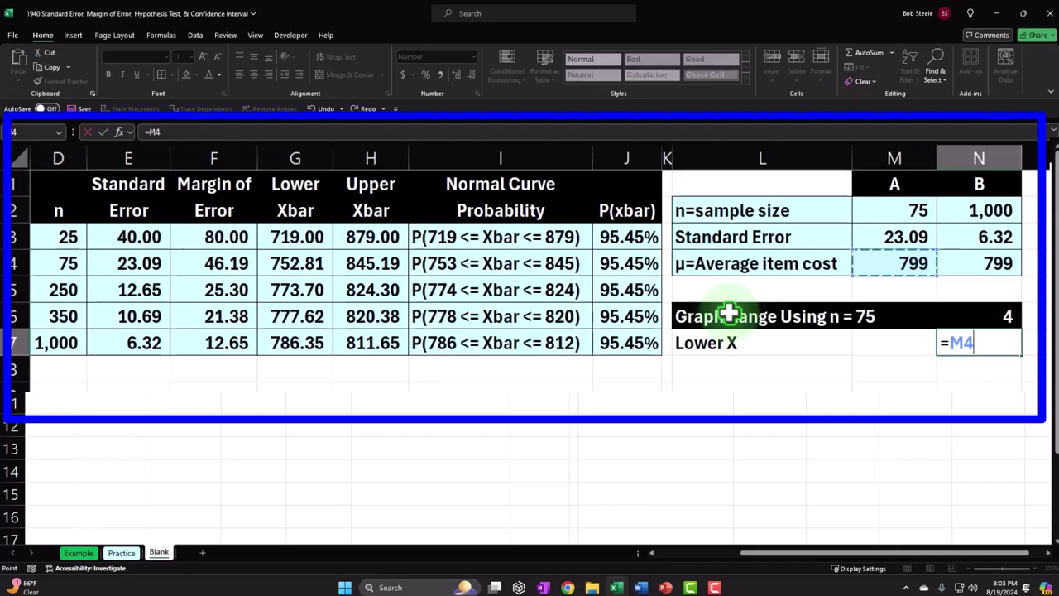
pyautogui.write('+')
pyautogui.click(574, 339)
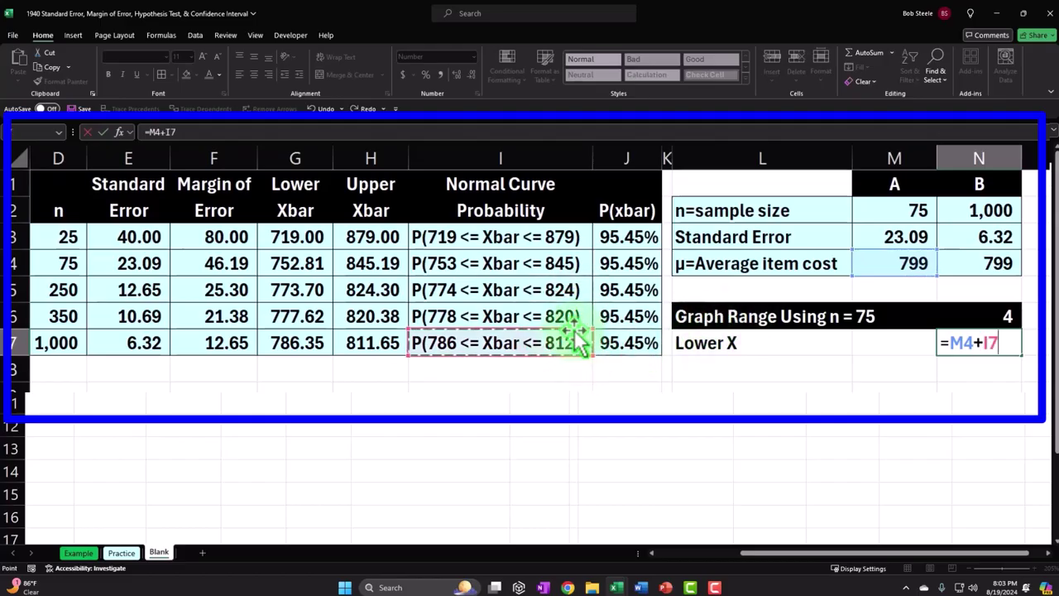
pyautogui.press('Left')
pyautogui.press('Left')
pyautogui.press('Left')
pyautogui.press('Left')
pyautogui.press('Left')
pyautogui.press('Left')
pyautogui.press('Up')
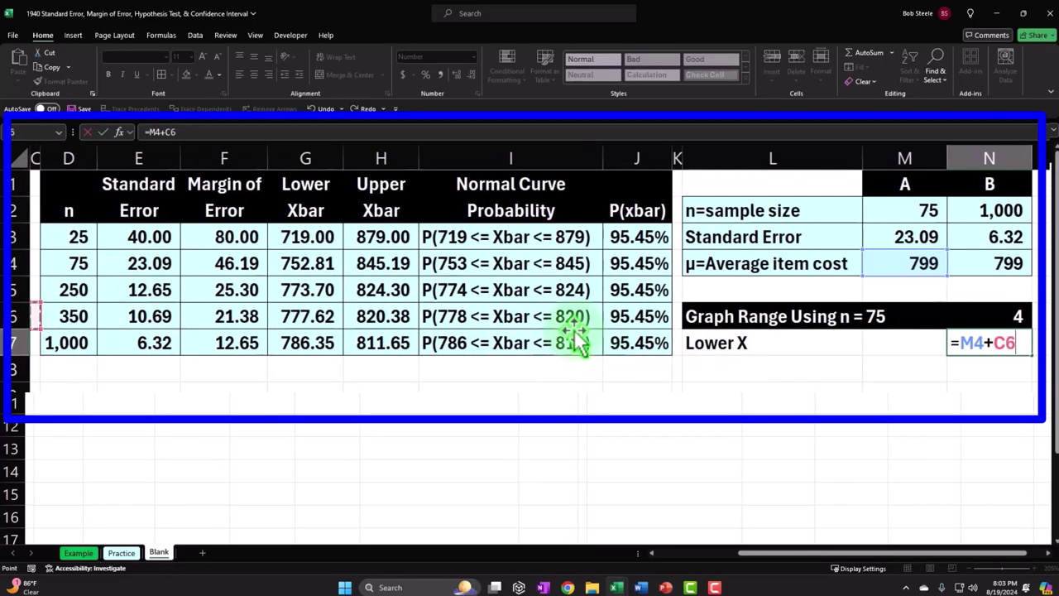
pyautogui.press('Up')
pyautogui.press('Up')
pyautogui.press('Right')
pyautogui.press('Right')
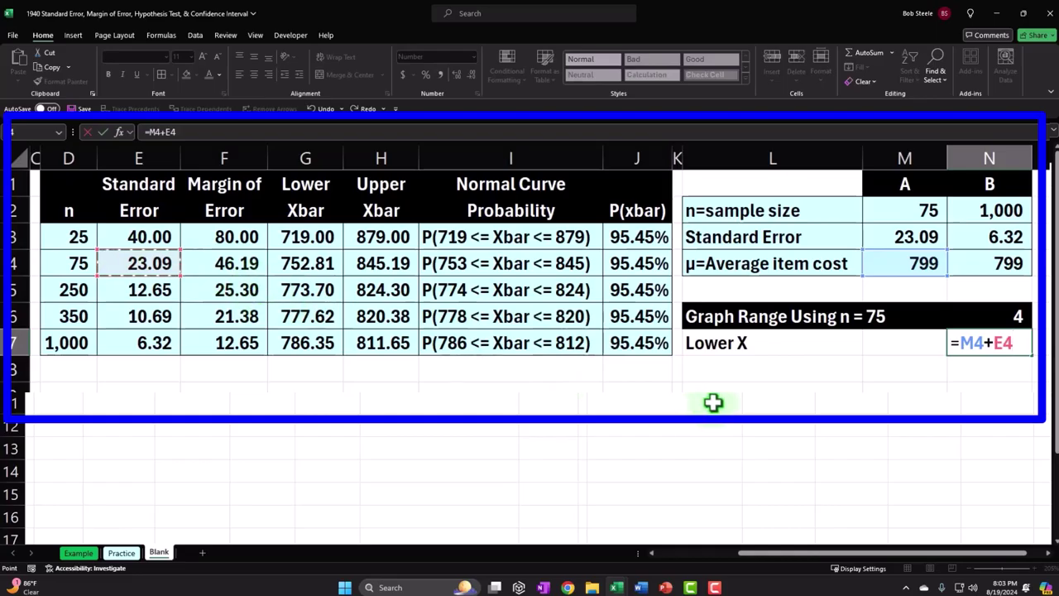
# Finish N7 as =M4-E4*N6, giving a Lower X of 707.
pyautogui.click(974, 348)
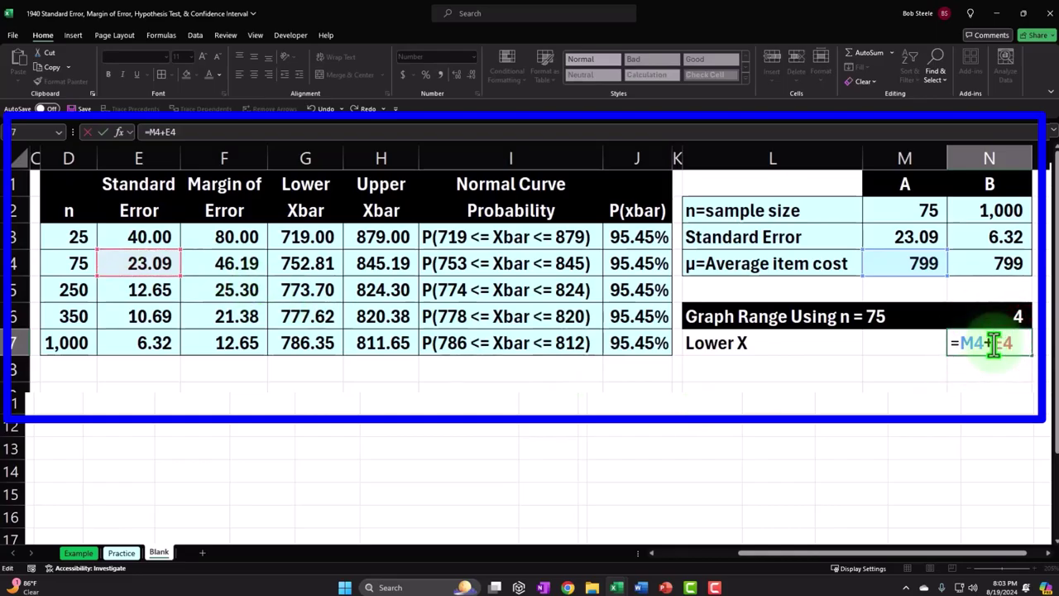
pyautogui.press('BackSpace')
pyautogui.write('-E4')
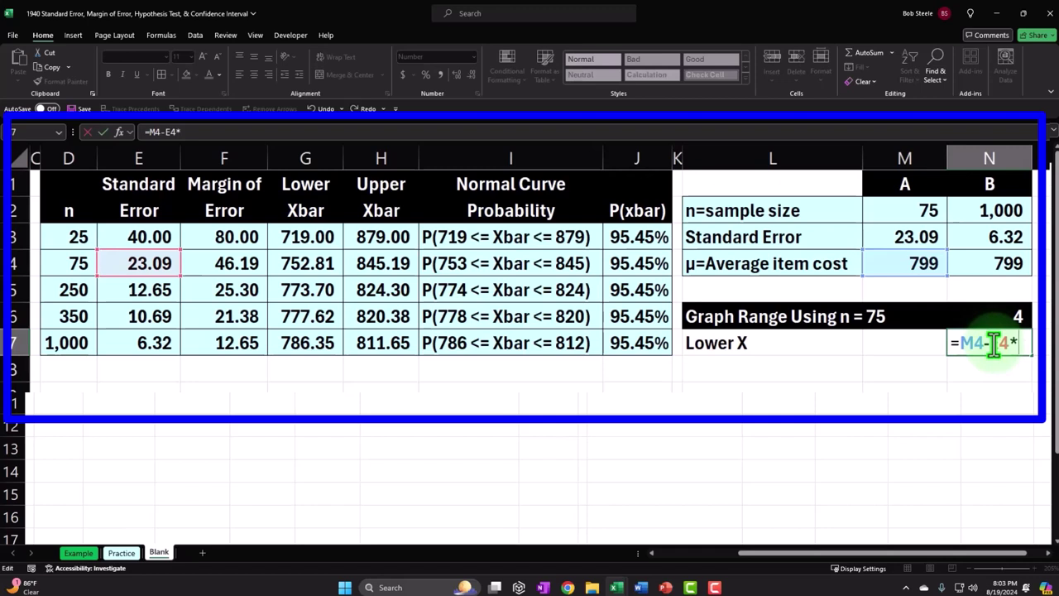
pyautogui.write('*')
pyautogui.click(1007, 312)
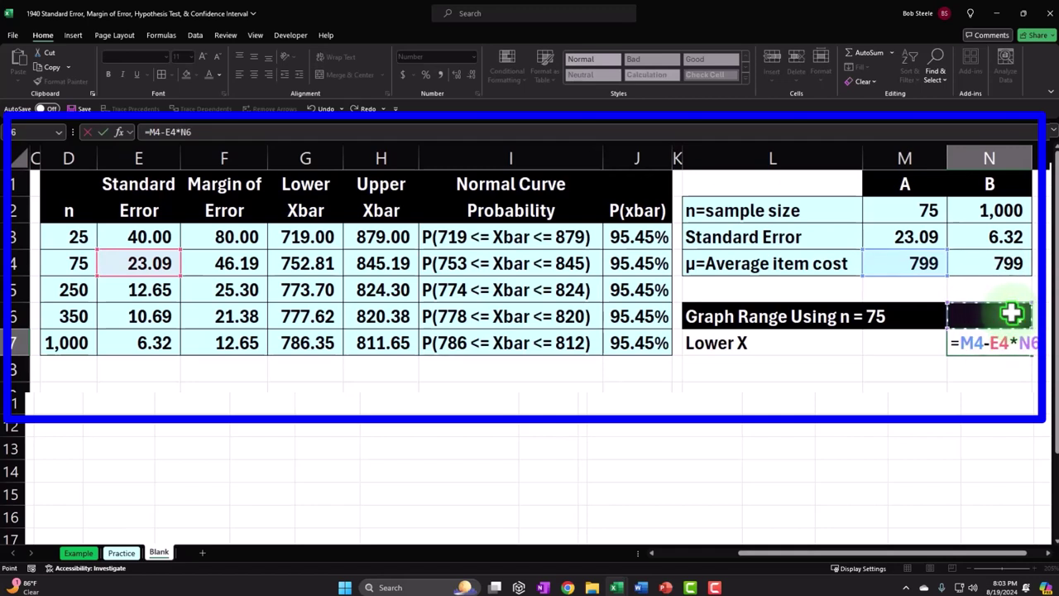
pyautogui.press('Return')
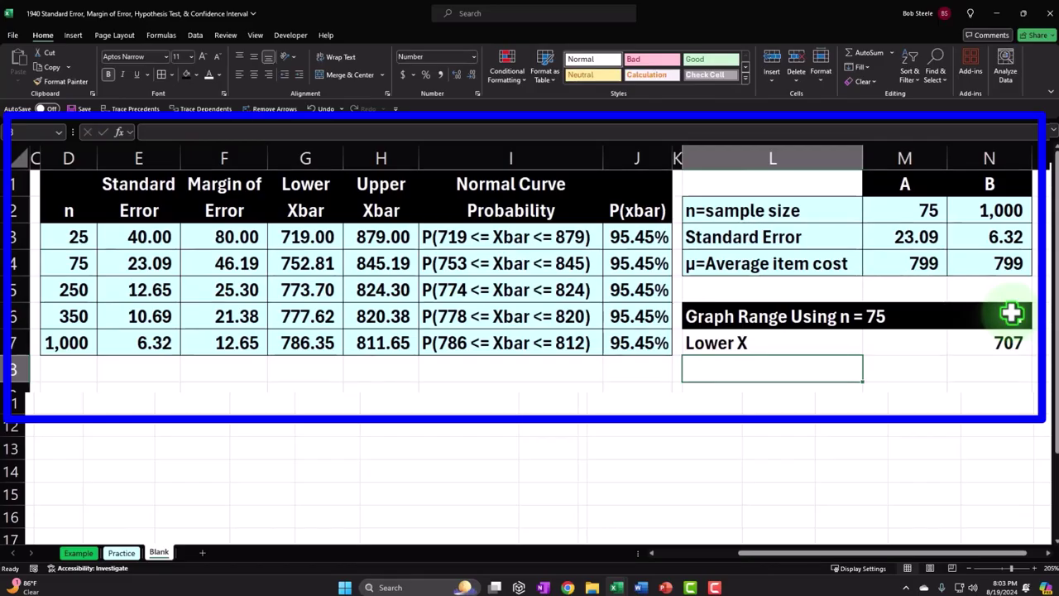
# Label L8 'Upper X' and enter =M4-E4*N6 in N8.
pyautogui.write('Upper X')
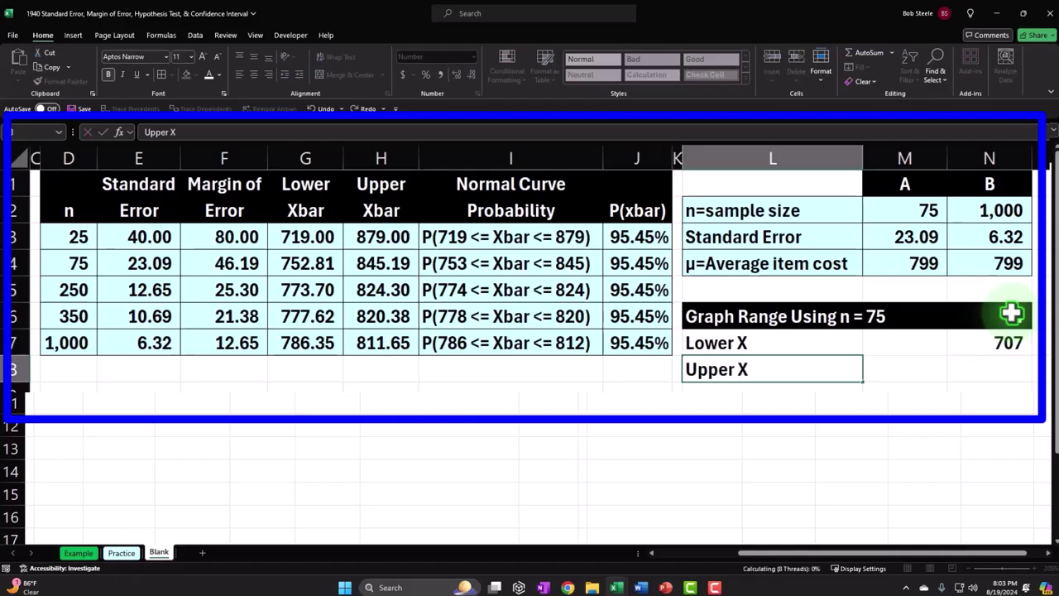
pyautogui.press('Tab')
pyautogui.press('Tab')
pyautogui.write('=')
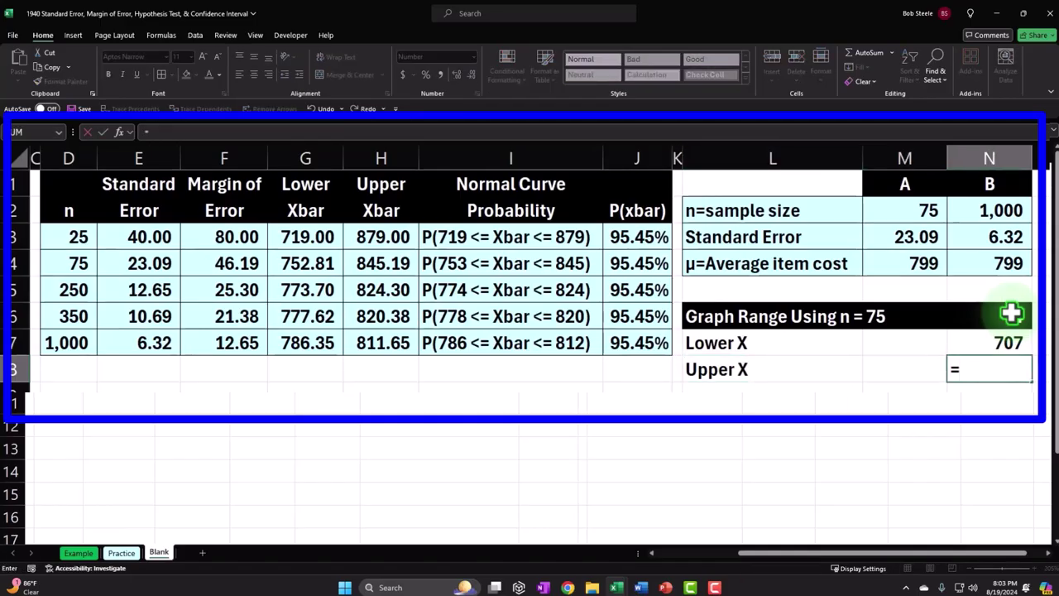
pyautogui.press('Up')
pyautogui.press('Up')
pyautogui.press('Up')
pyautogui.press('Up')
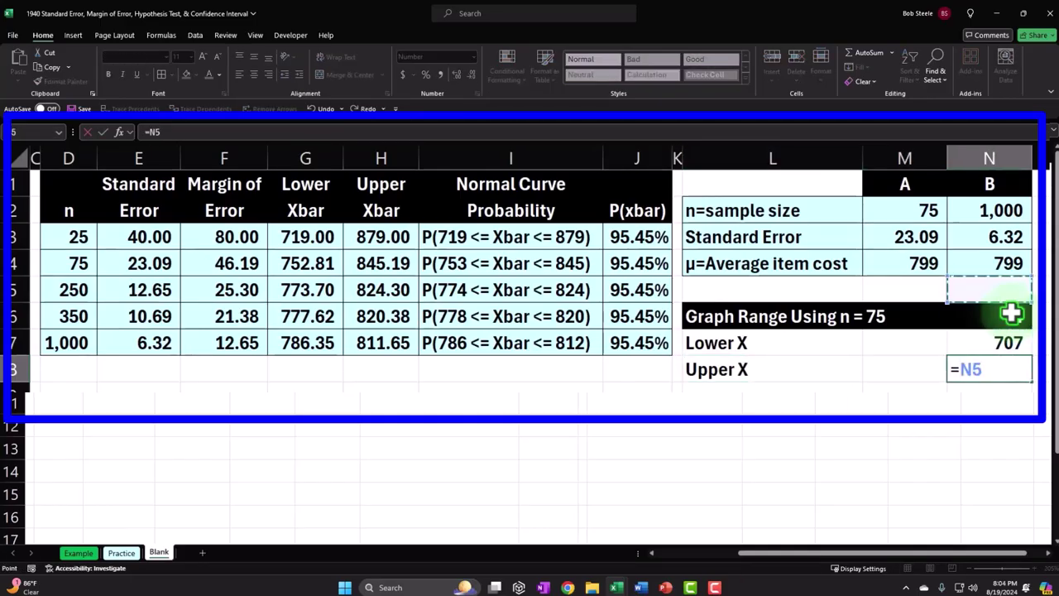
pyautogui.press('Left')
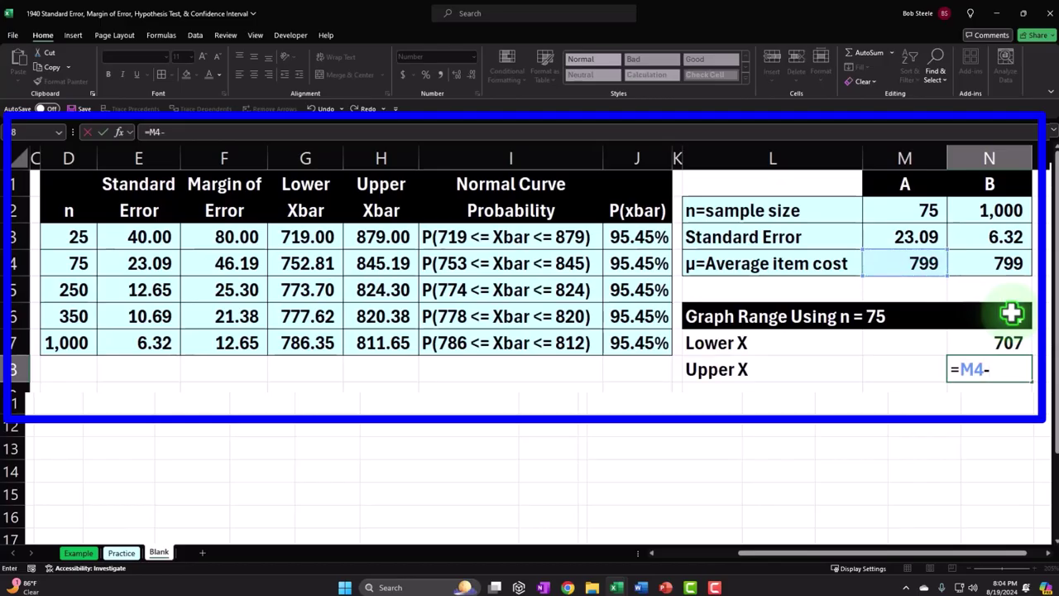
pyautogui.write('-')
pyautogui.click(142, 264)
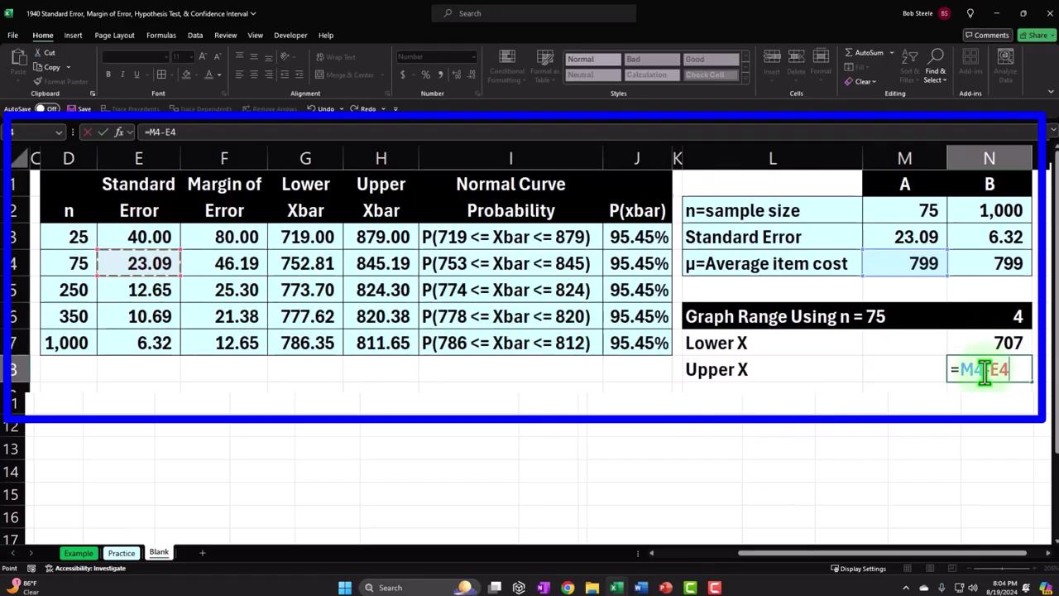
pyautogui.write('*')
pyautogui.click(1021, 316)
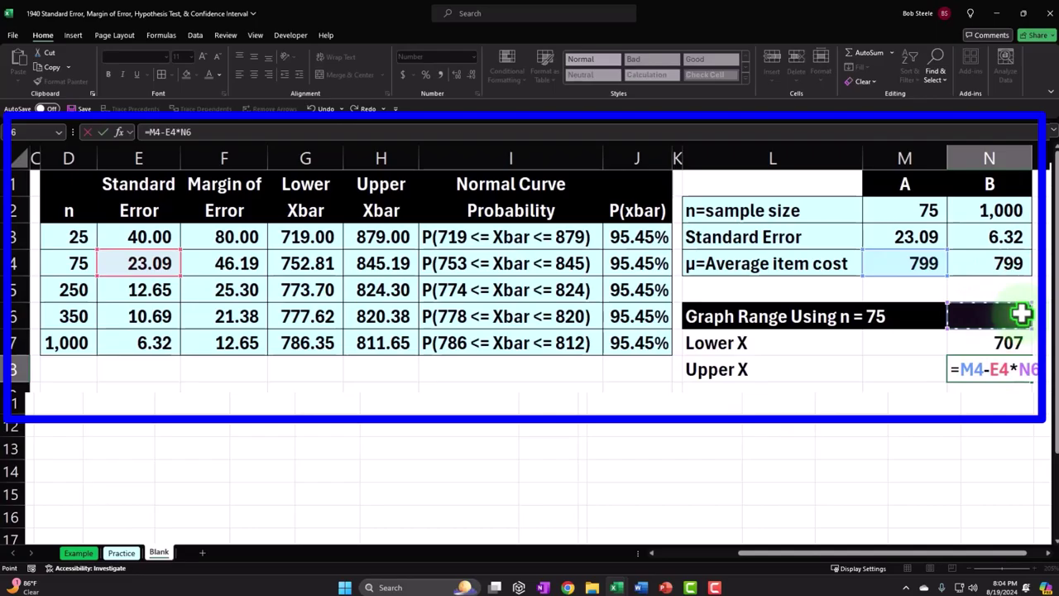
pyautogui.click(1010, 372)
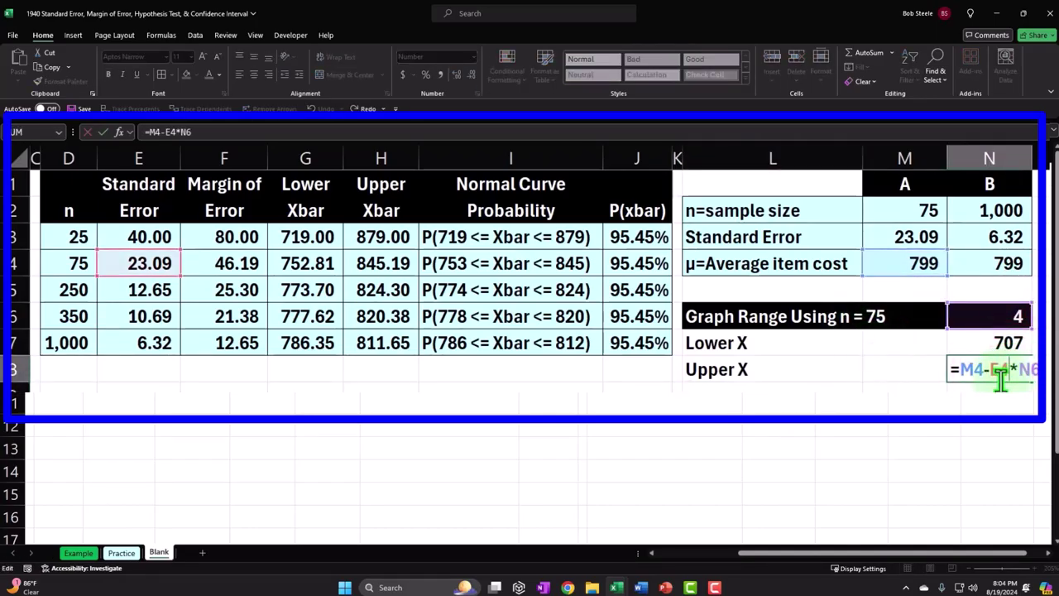
pyautogui.press('Return')
# Correct N8 to =M4+E4*N6, giving an Upper X of 891.
pyautogui.click(1004, 368)
pyautogui.doubleClick(1011, 369)
pyautogui.click(989, 370)
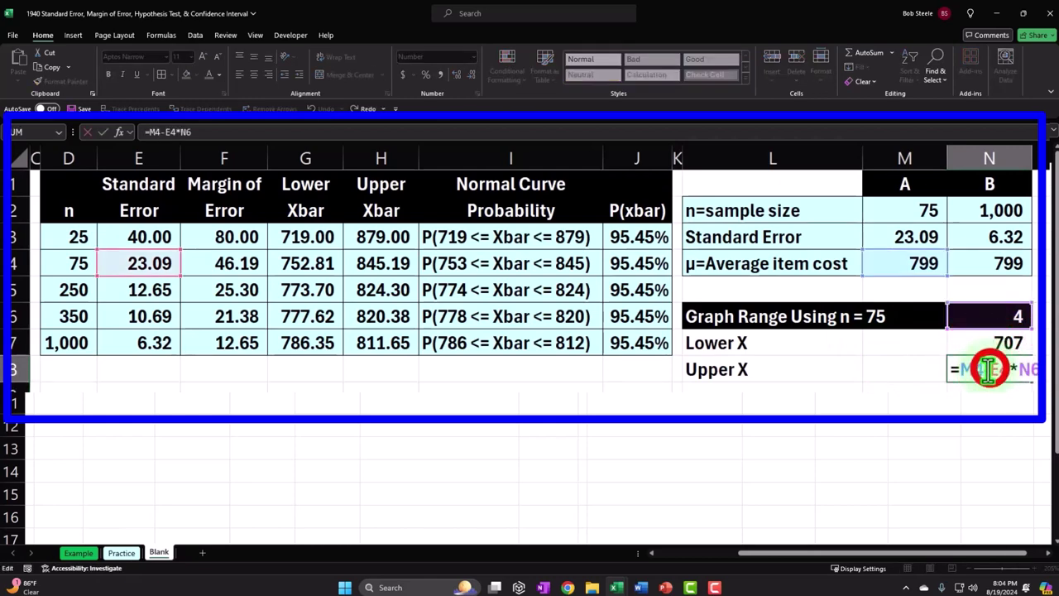
pyautogui.press('BackSpace')
pyautogui.write('+')
pyautogui.press('Return')
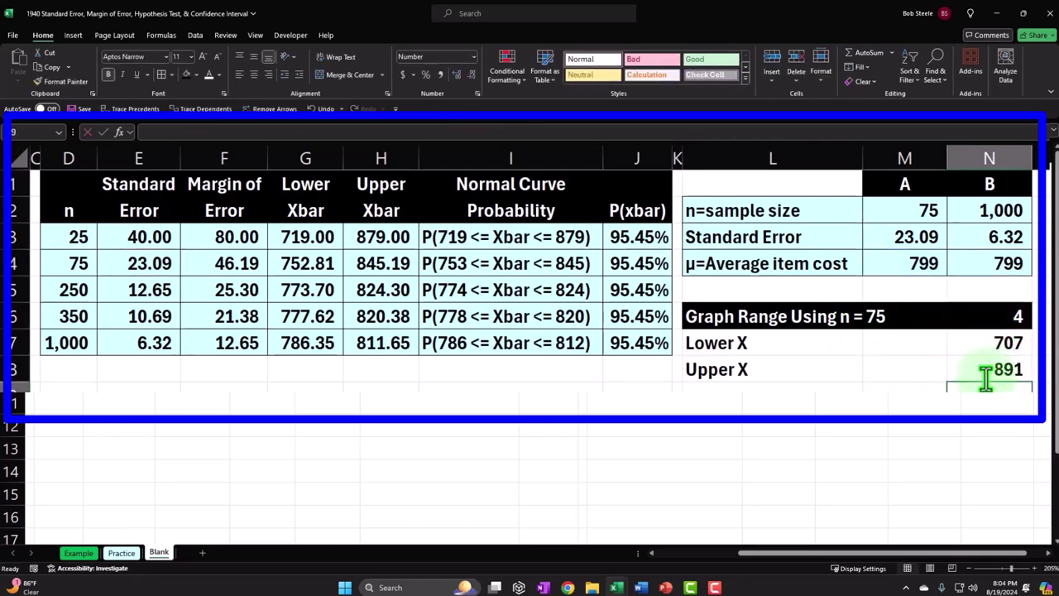
pyautogui.click(985, 374)
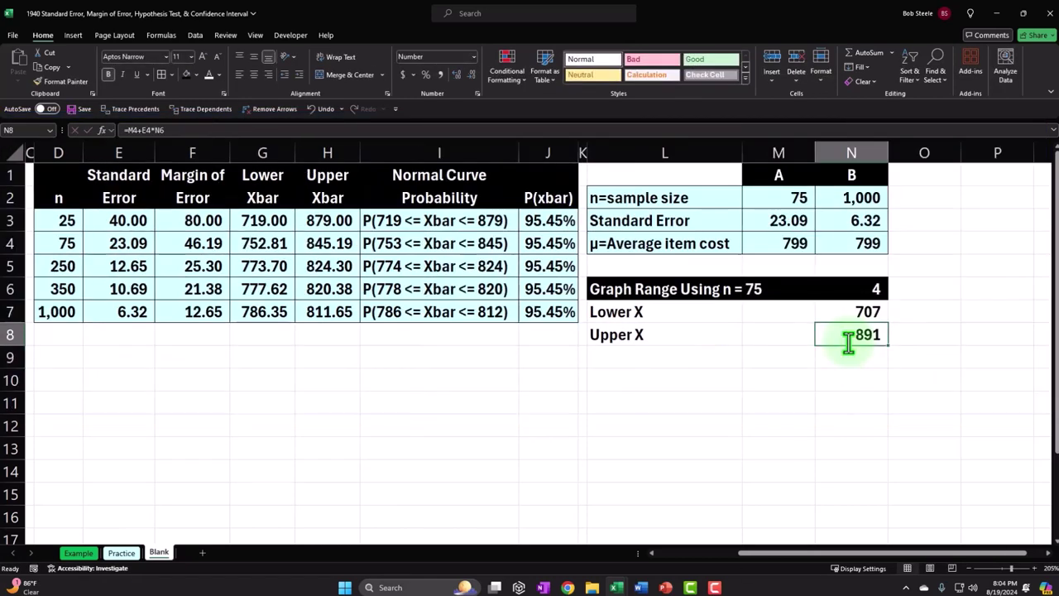
pyautogui.press('Right')
pyautogui.press('Right')
pyautogui.press('Right')
pyautogui.press('Right')
pyautogui.press('Right')
pyautogui.press('Right')
pyautogui.press('Right')
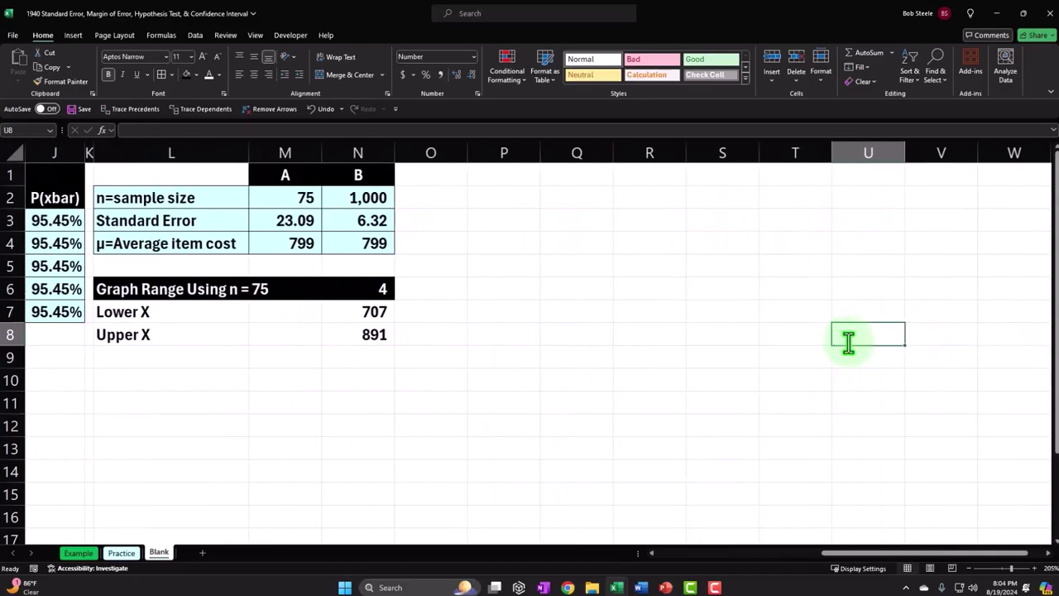
# Copy column K's narrow spacer formatting onto column O with Format Painter.
pyautogui.click(89, 150)
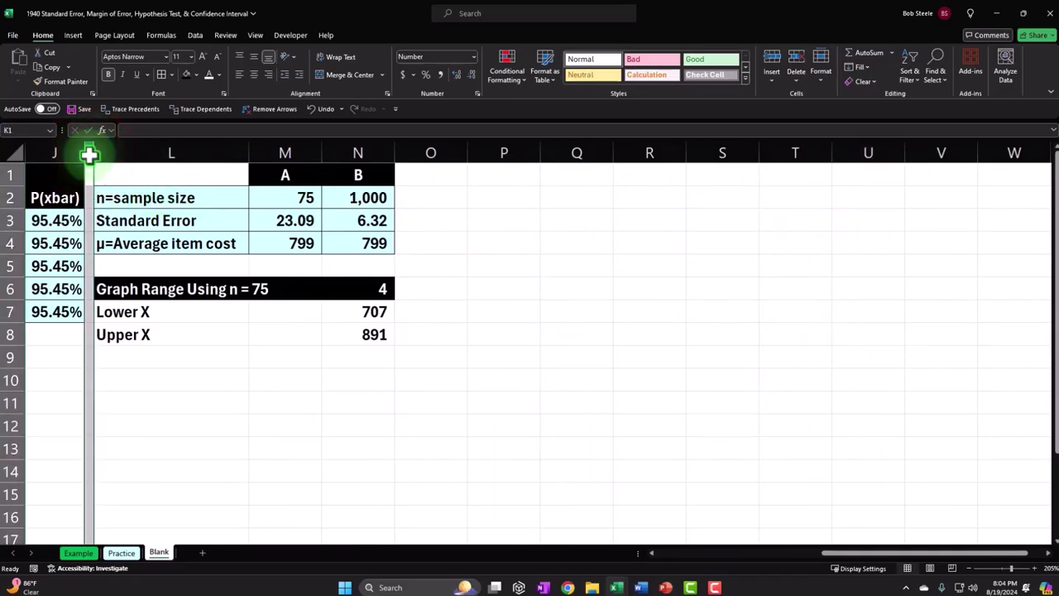
pyautogui.click(60, 81)
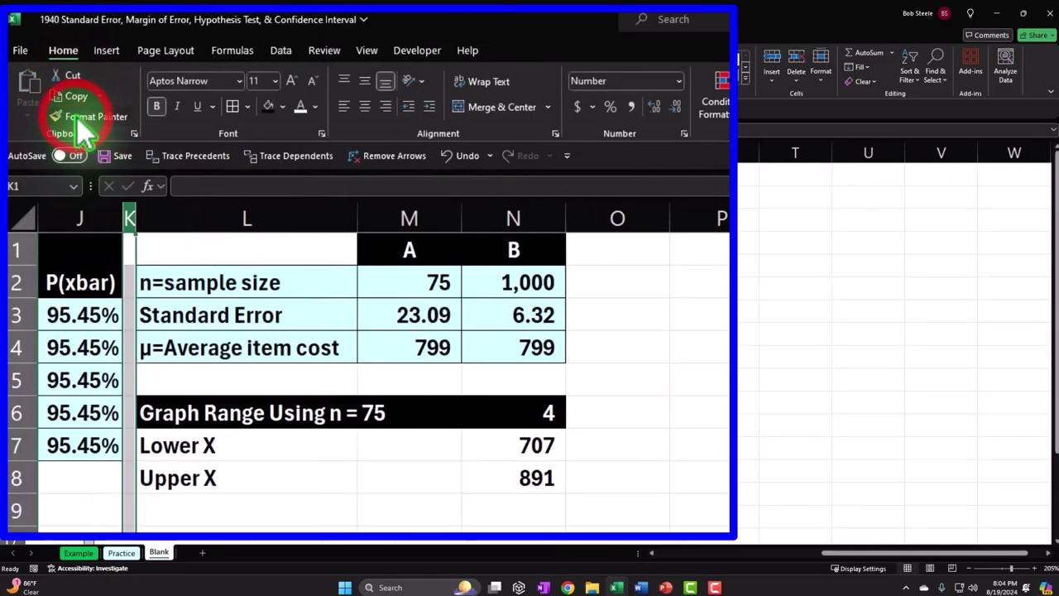
pyautogui.click(626, 217)
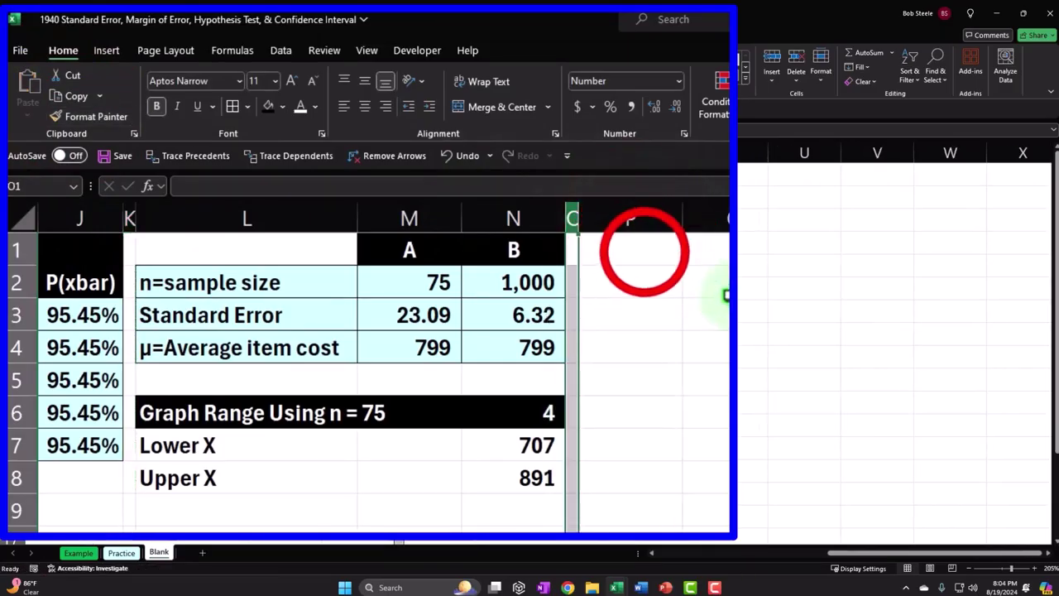
# Enter headers X, P(X) A and P(X) B in P1:R1.
pyautogui.click(449, 176)
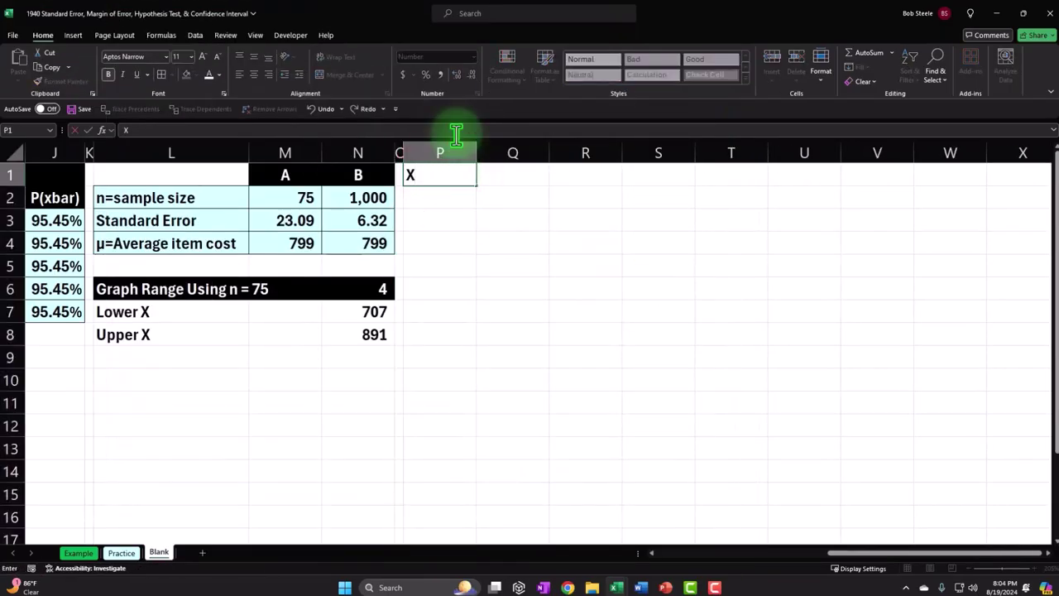
pyautogui.press('Tab')
pyautogui.write('P')
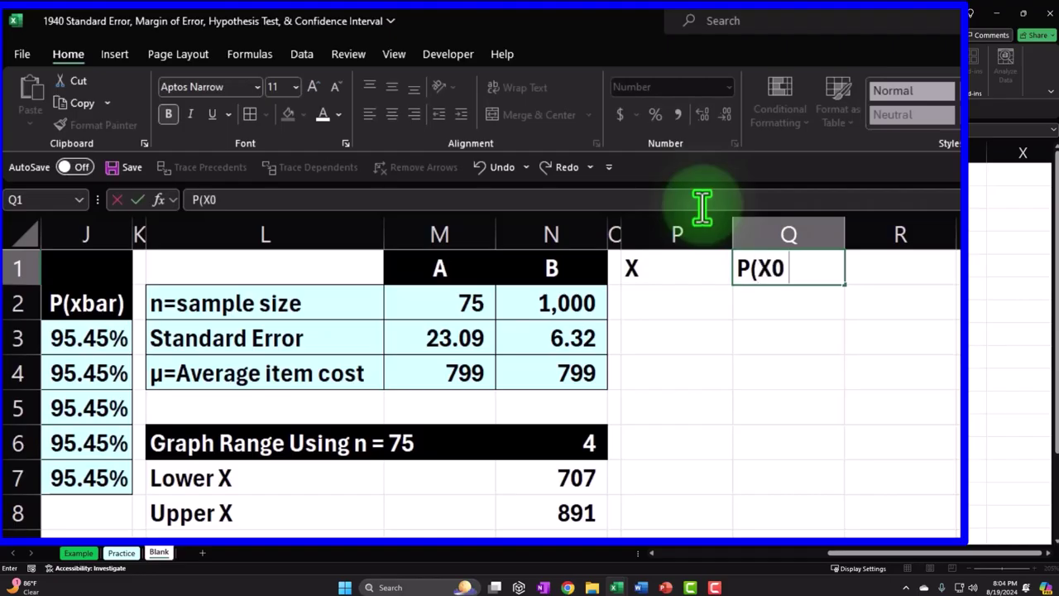
pyautogui.write('(X0 A')
pyautogui.press('Tab')
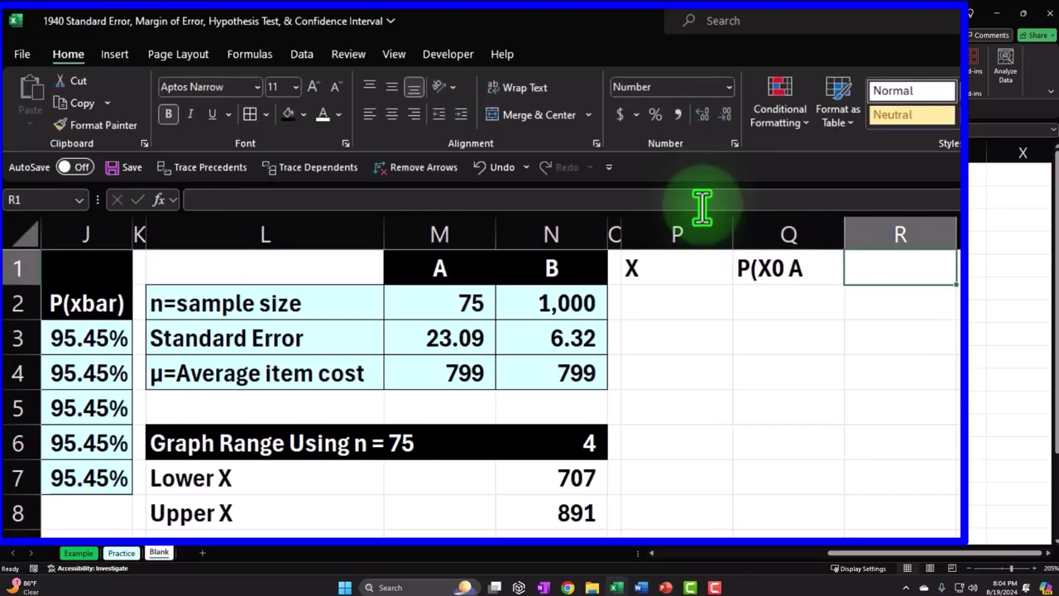
pyautogui.doubleClick(782, 267)
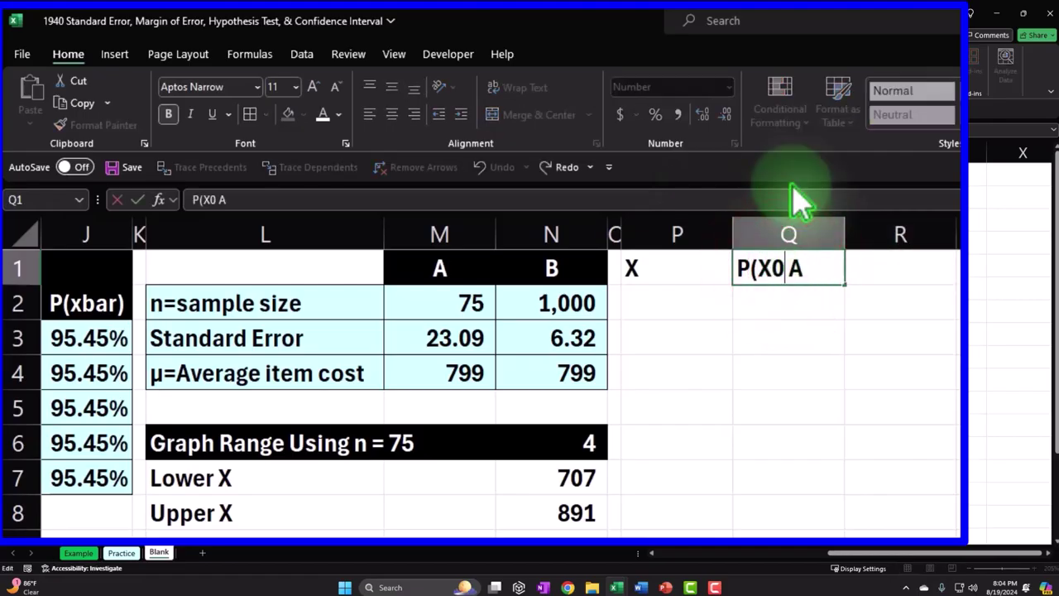
pyautogui.press('BackSpace')
pyautogui.write(')')
pyautogui.press('Return')
pyautogui.press('Right')
pyautogui.press('Up')
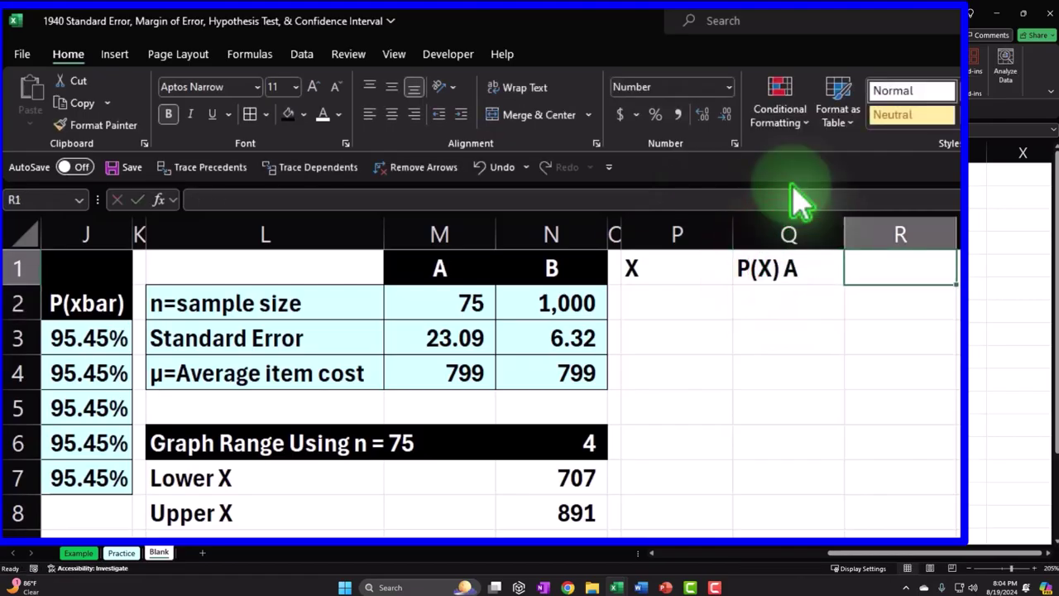
pyautogui.write('P(X) B')
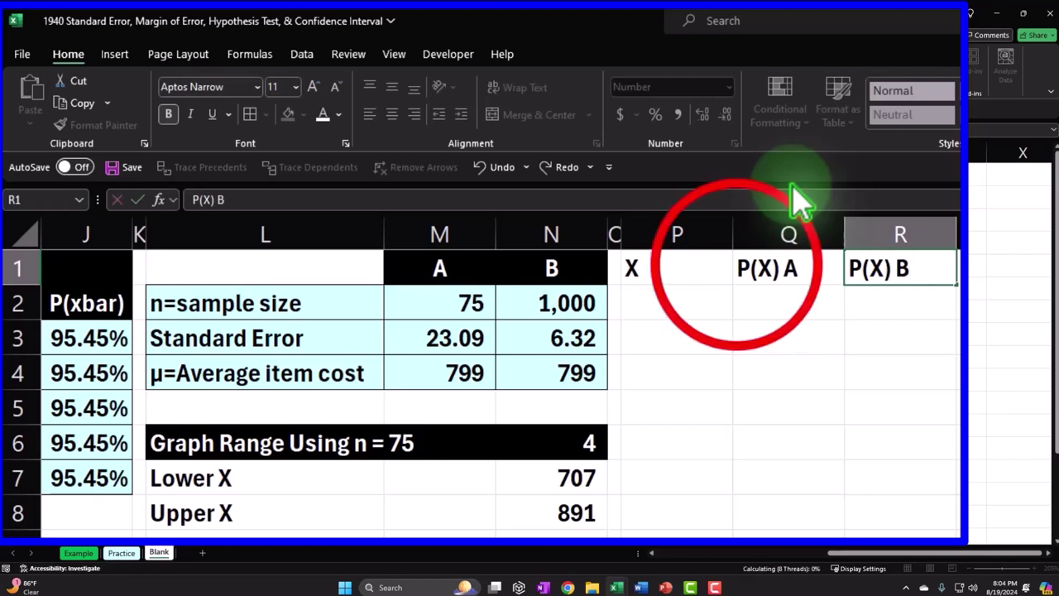
pyautogui.press('Return')
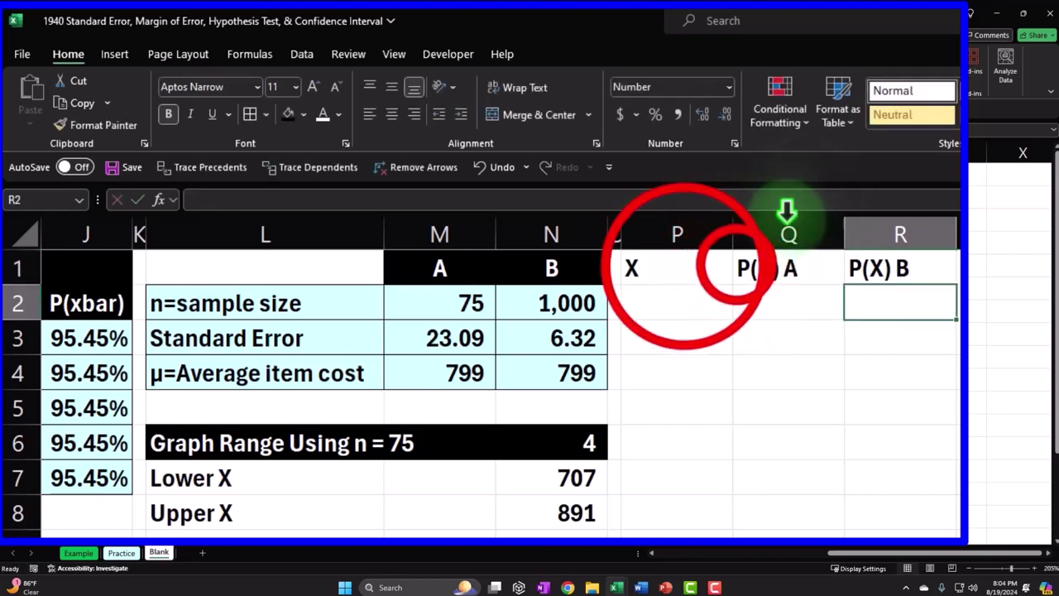
# Format P1:R1 with black fill, white text and centre alignment.
pyautogui.click(740, 267)
pyautogui.click(697, 265)
pyautogui.moveTo(698, 266); pyautogui.dragTo(880, 267)
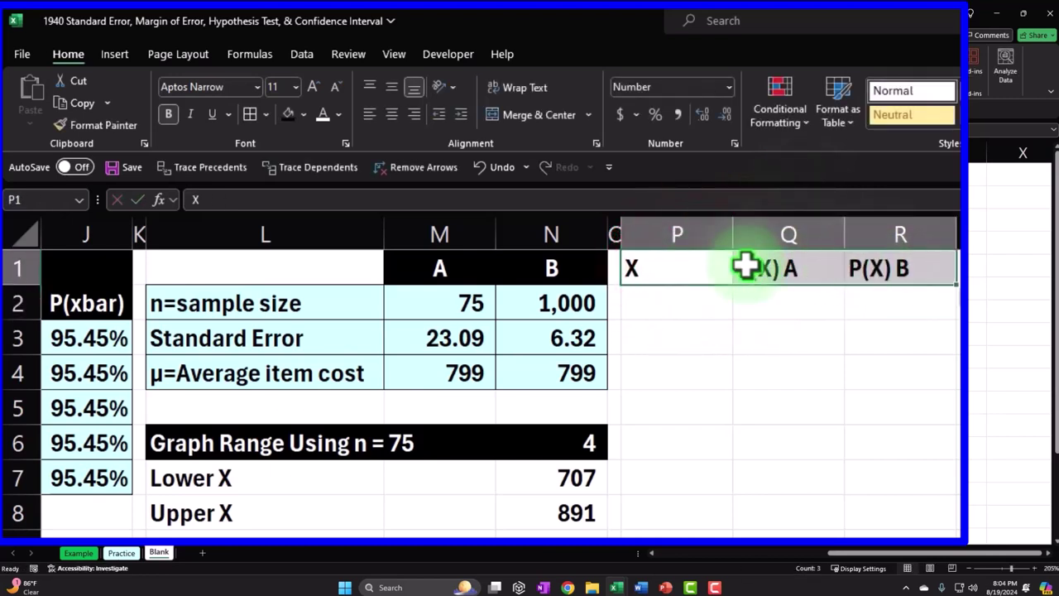
pyautogui.click(290, 114)
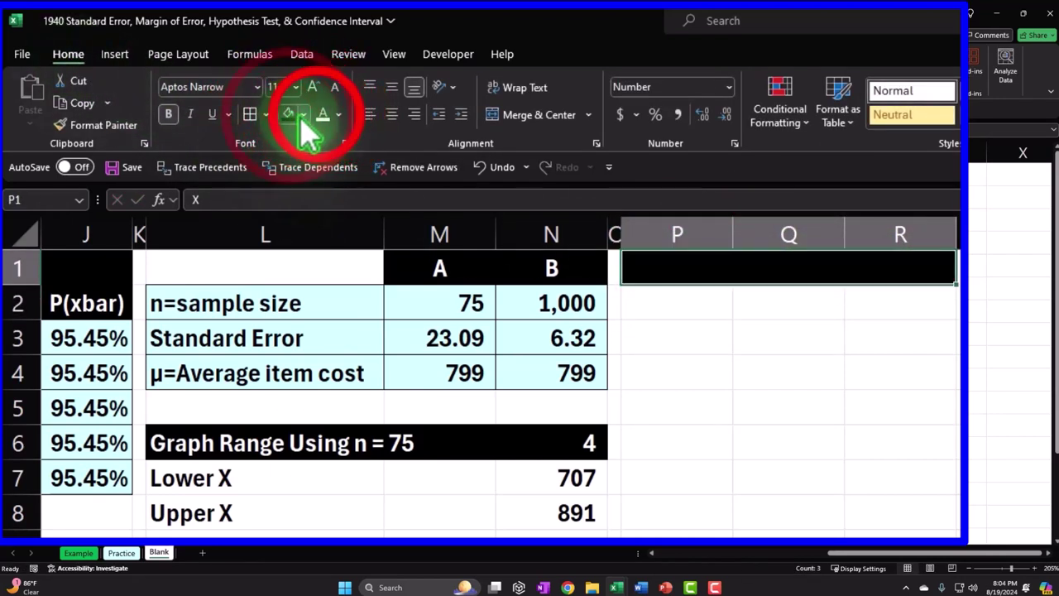
pyautogui.click(322, 115)
pyautogui.click(391, 114)
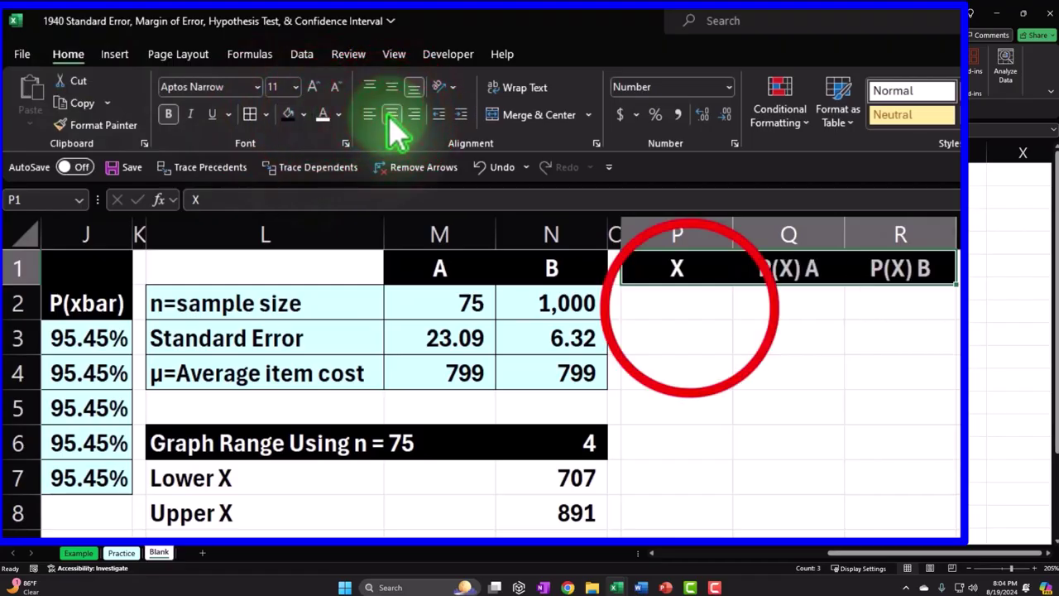
pyautogui.moveTo(662, 298); pyautogui.dragTo(689, 307)
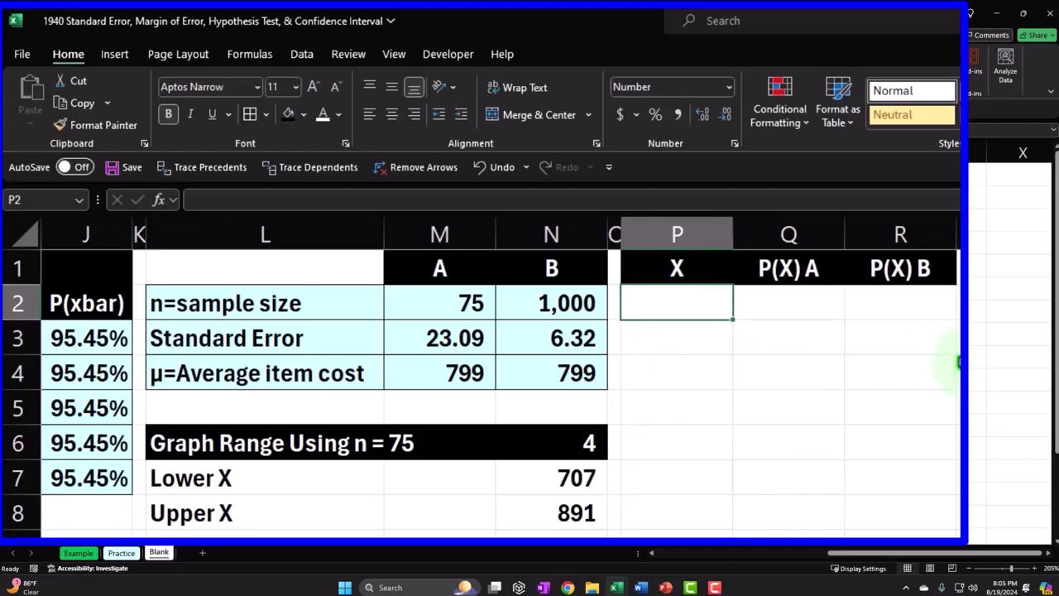
# Enter =SEQUENCE(N8-N7+1,1,N7,1) in P2 to spill X values from 707 to 891.
pyautogui.write('=seq')
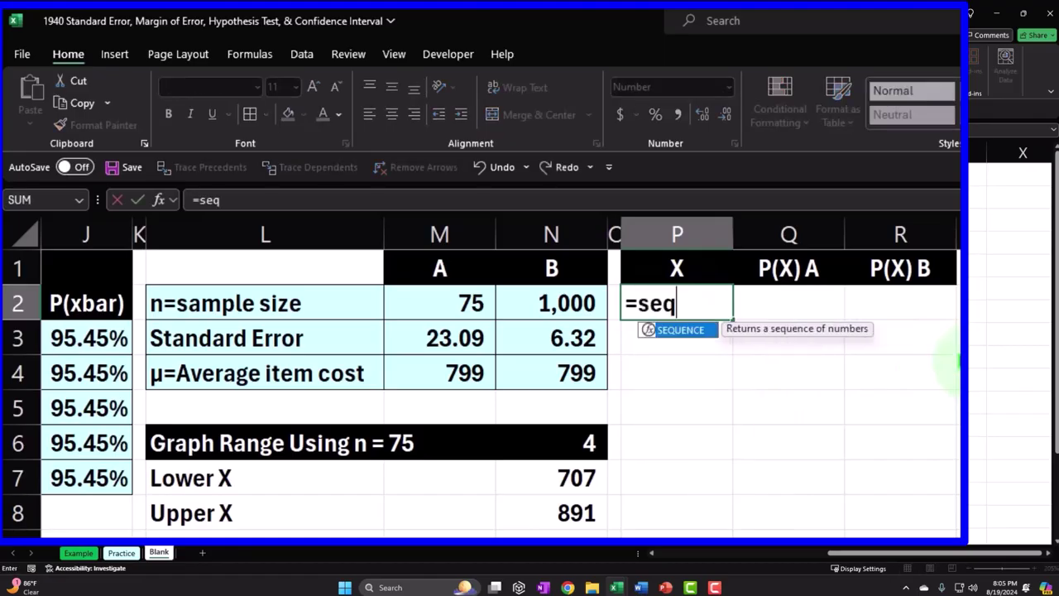
pyautogui.press('Tab')
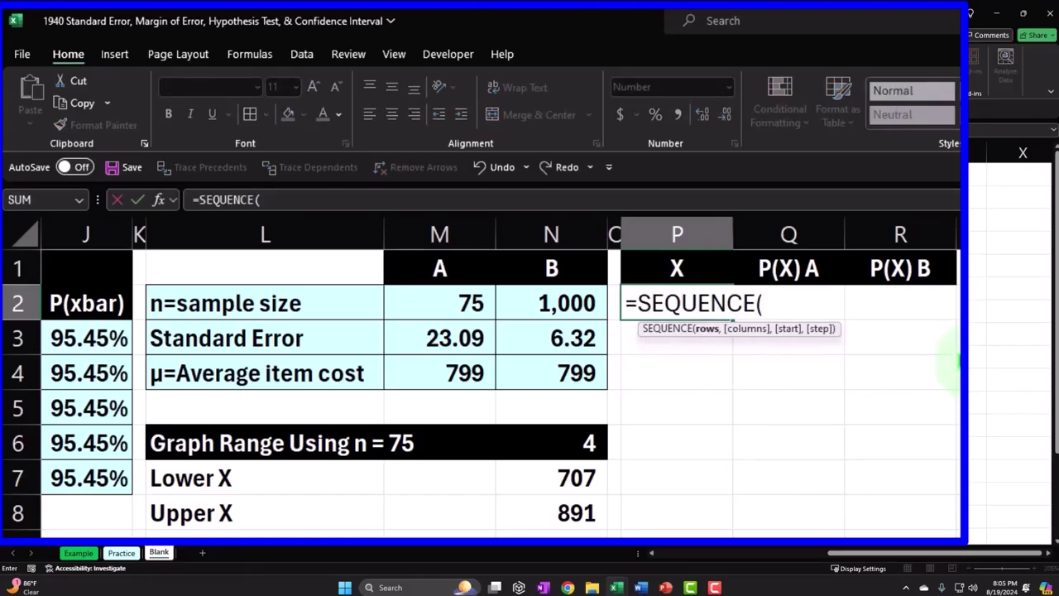
pyautogui.click(583, 506)
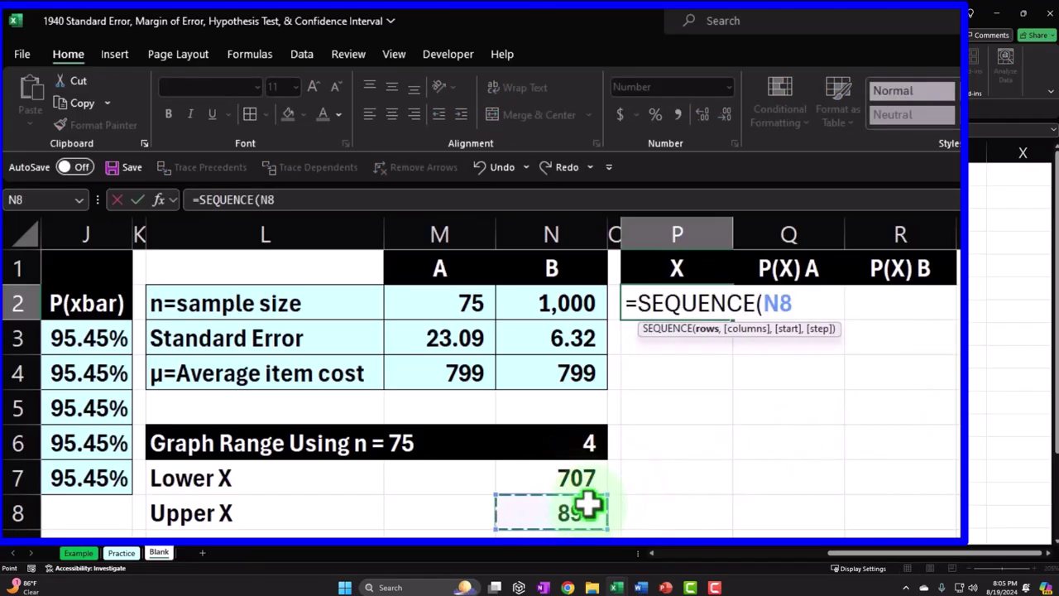
pyautogui.write('-')
pyautogui.click(582, 478)
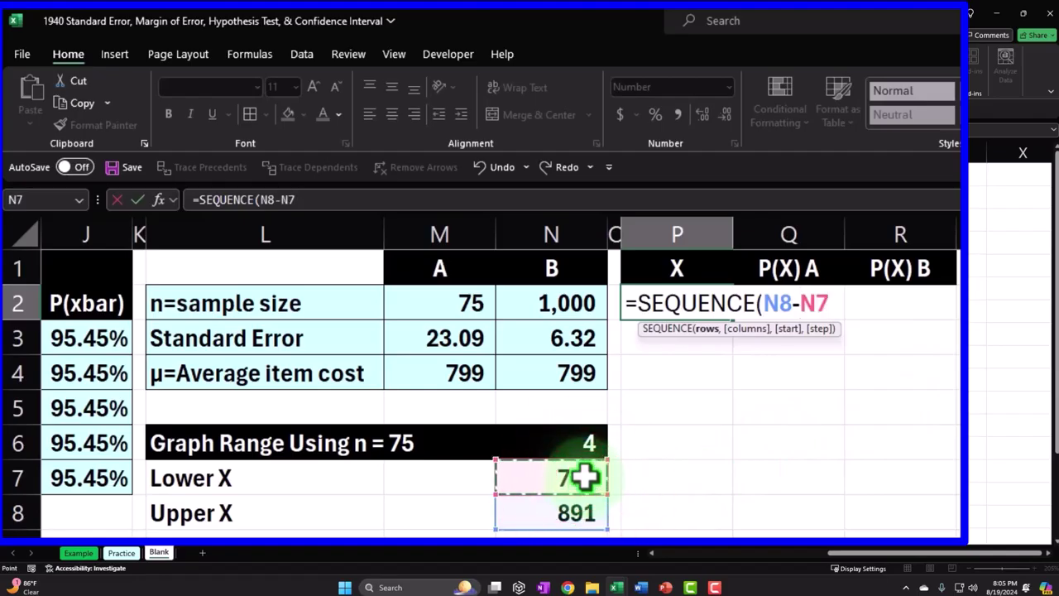
pyautogui.write('+1')
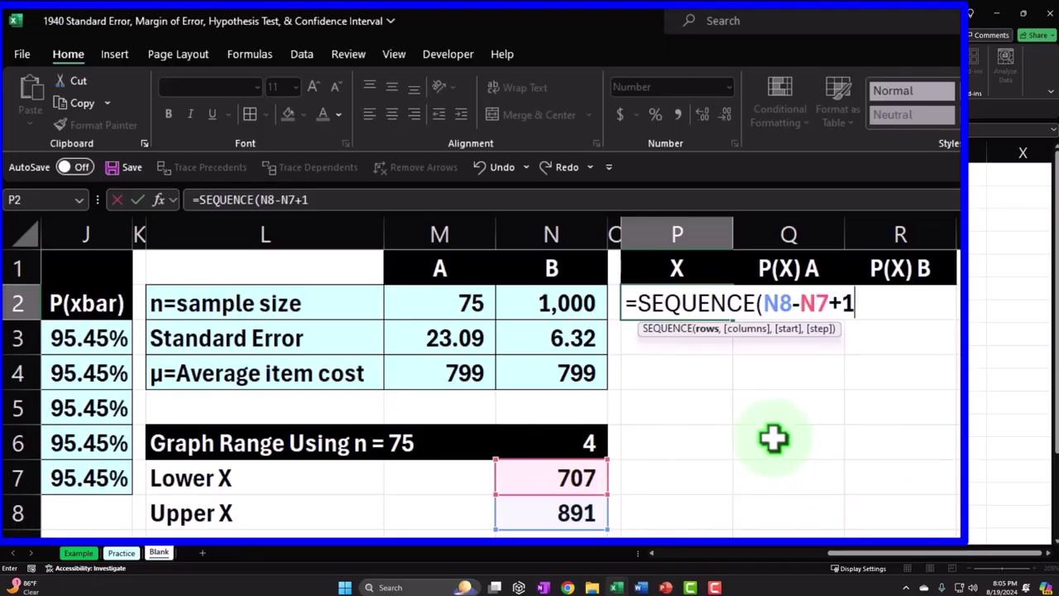
pyautogui.write(',')
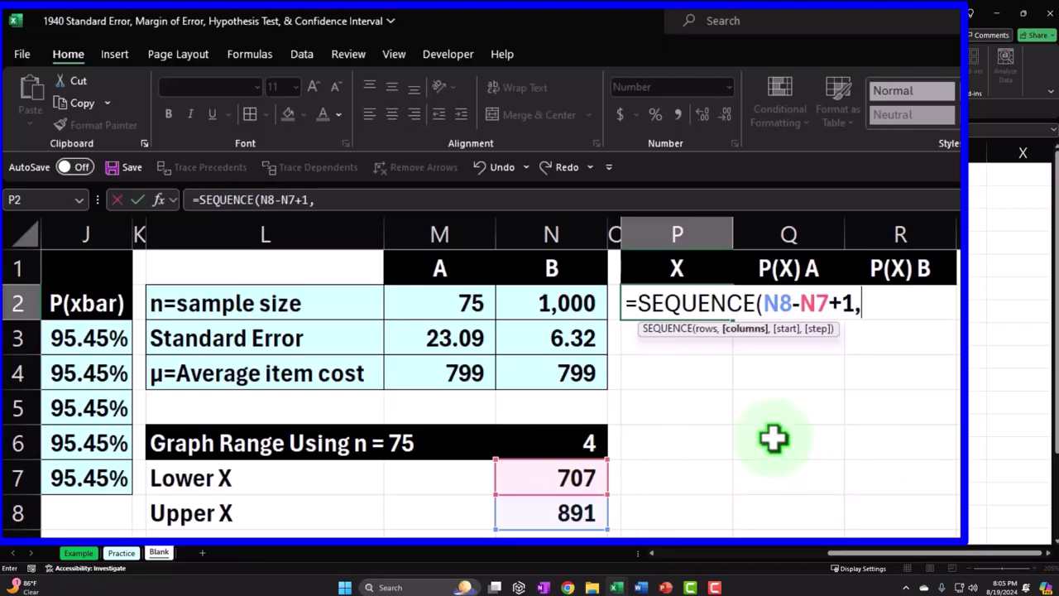
pyautogui.write('1,')
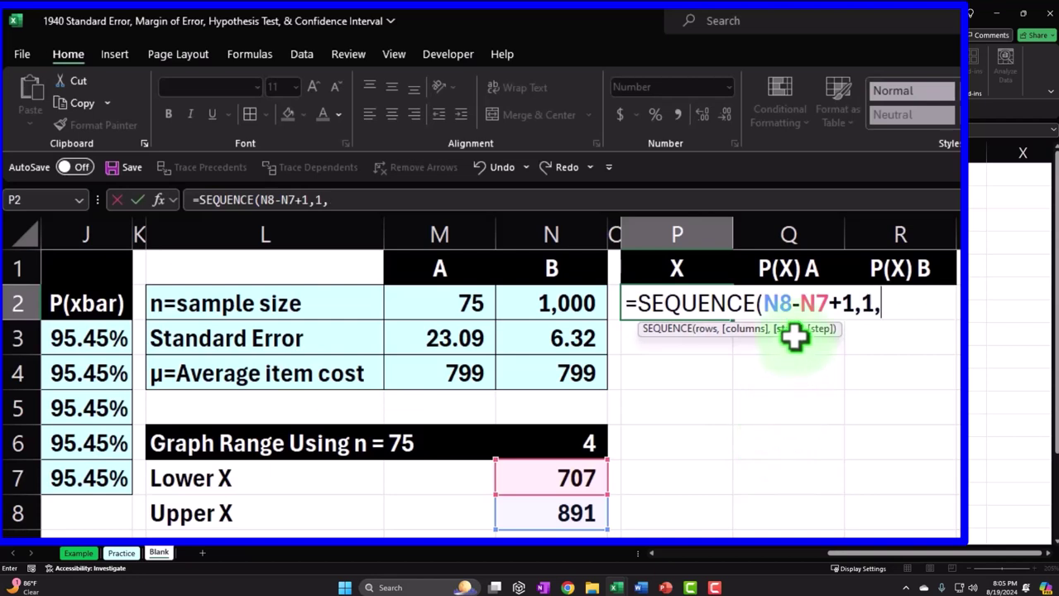
pyautogui.click(579, 476)
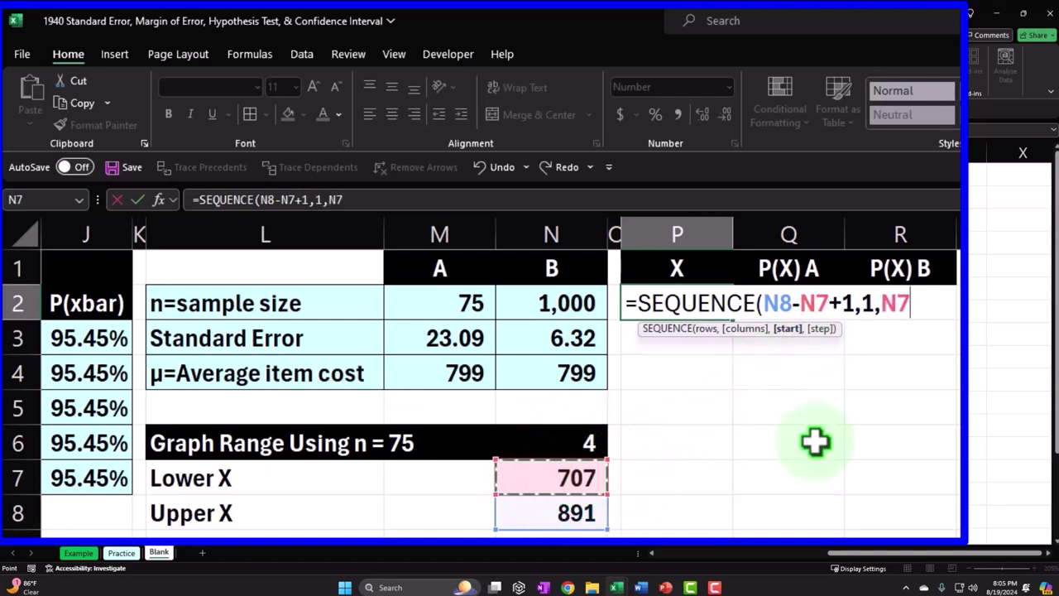
pyautogui.write(',')
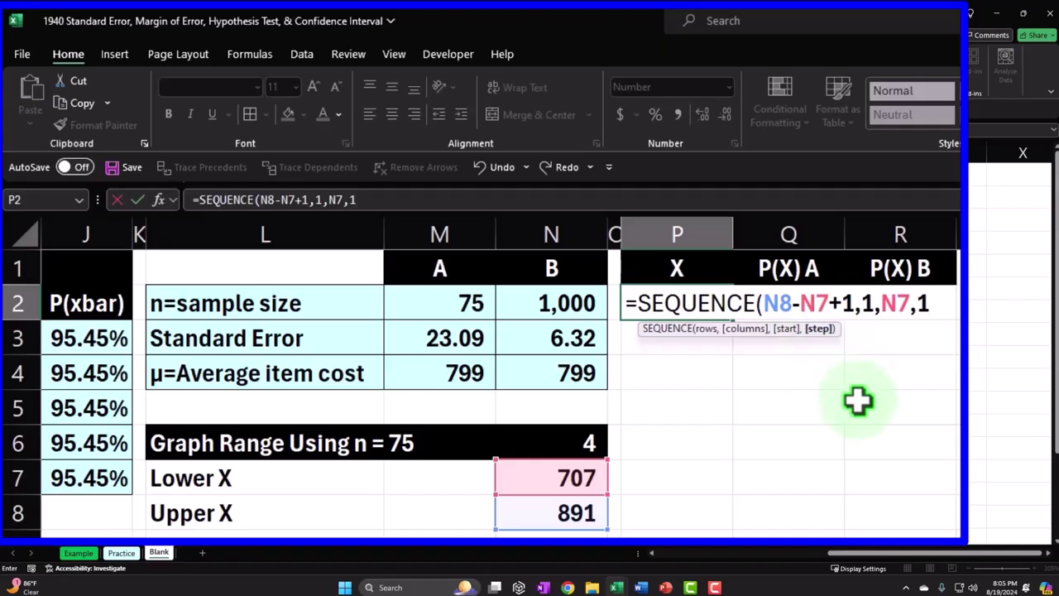
pyautogui.write('1)')
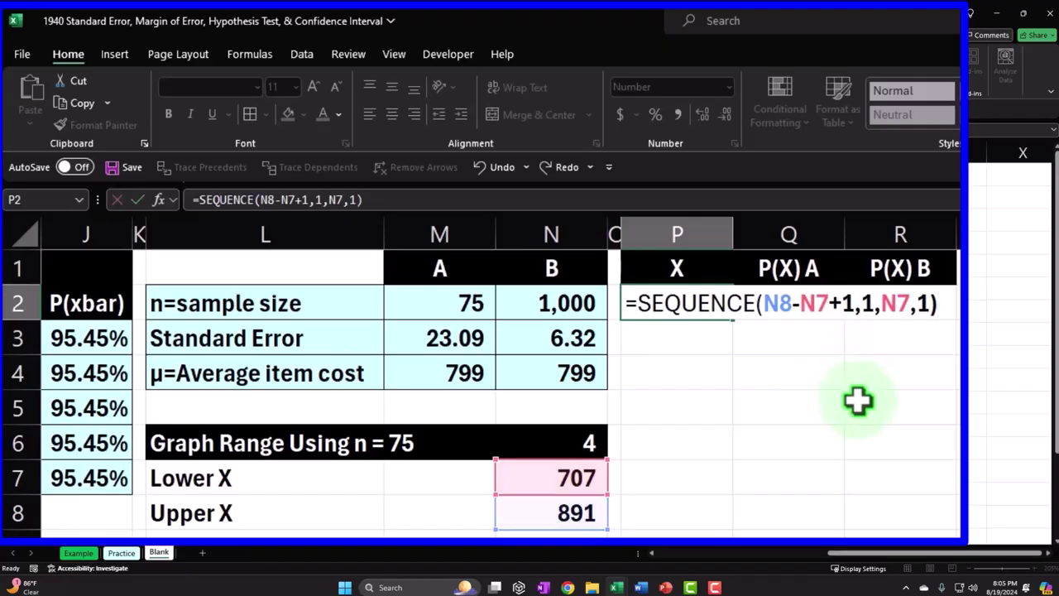
pyautogui.press('Return')
pyautogui.click(804, 308)
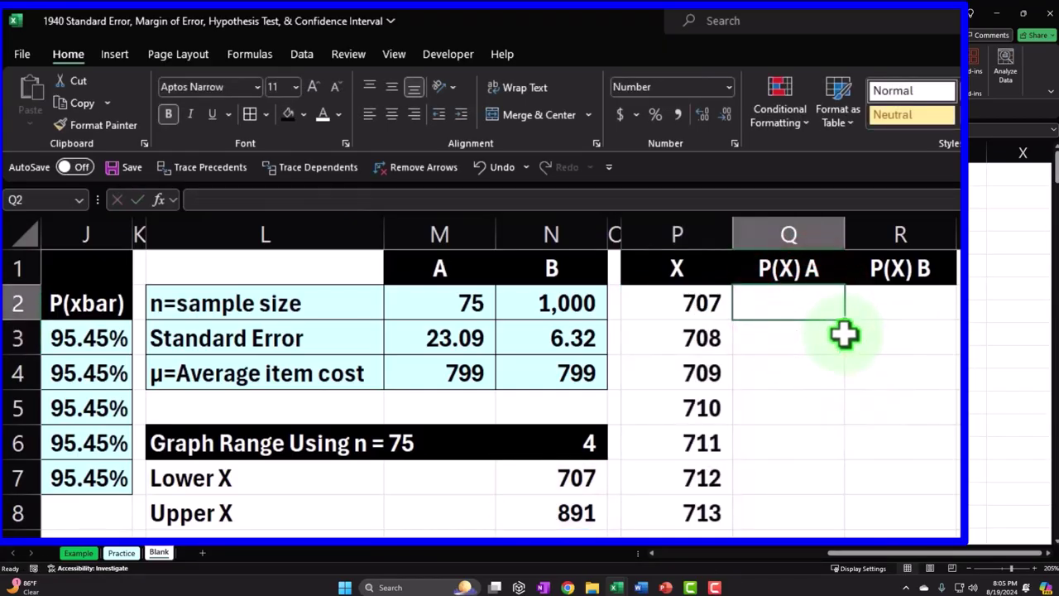
pyautogui.write('707')
pyautogui.press('Return')
pyautogui.write('708')
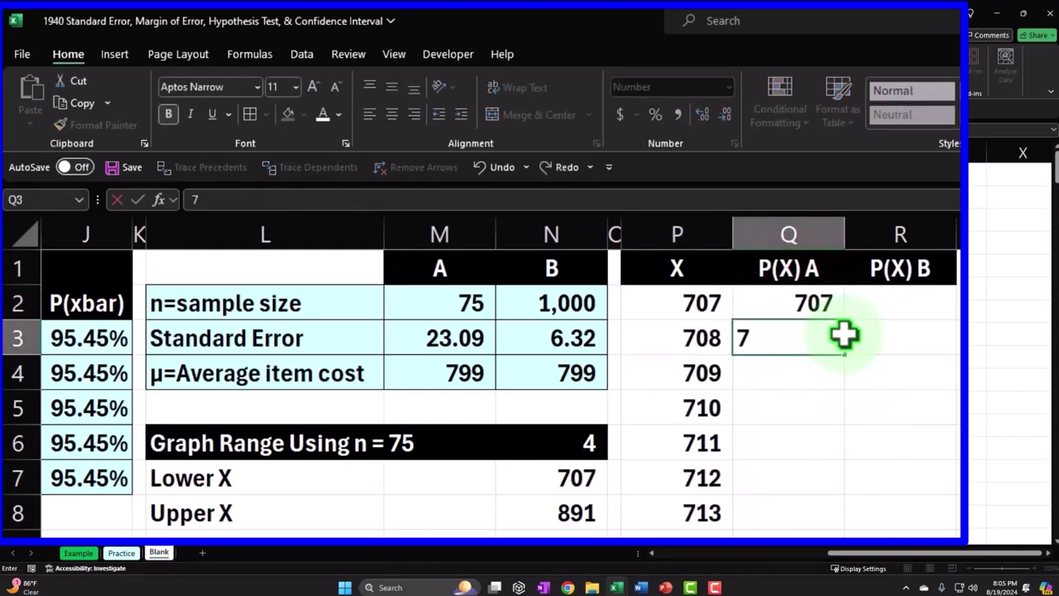
pyautogui.press('Return')
pyautogui.moveTo(807, 304)
pyautogui.mouseDown()
pyautogui.moveTo(823, 341)
pyautogui.moveTo(842, 352)
pyautogui.moveTo(818, 553)
pyautogui.moveTo(546, 555)
pyautogui.mouseUp()
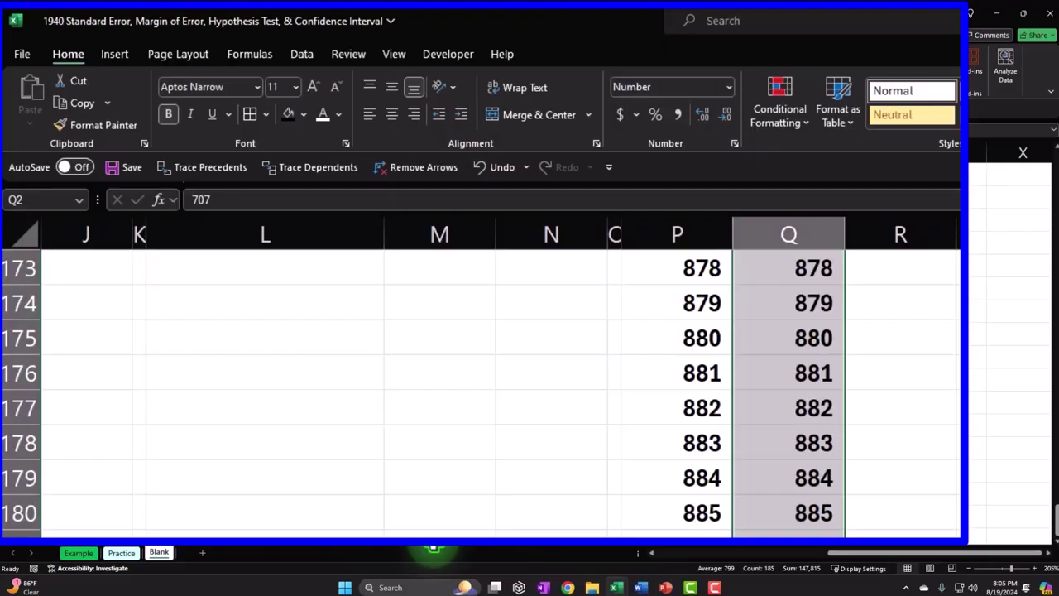
pyautogui.press('Delete')
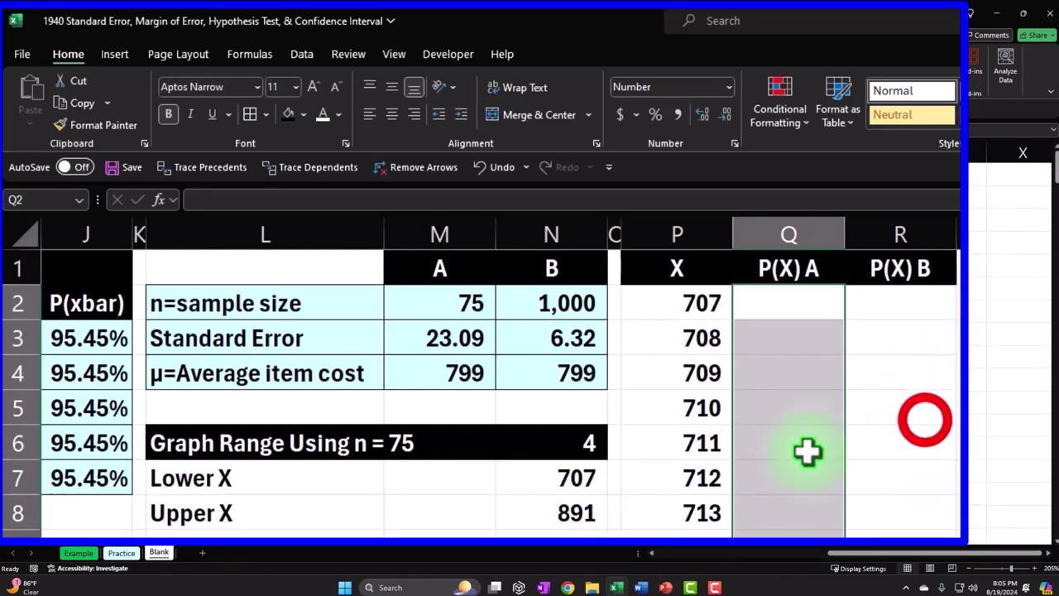
pyautogui.click(900, 408)
pyautogui.click(815, 310)
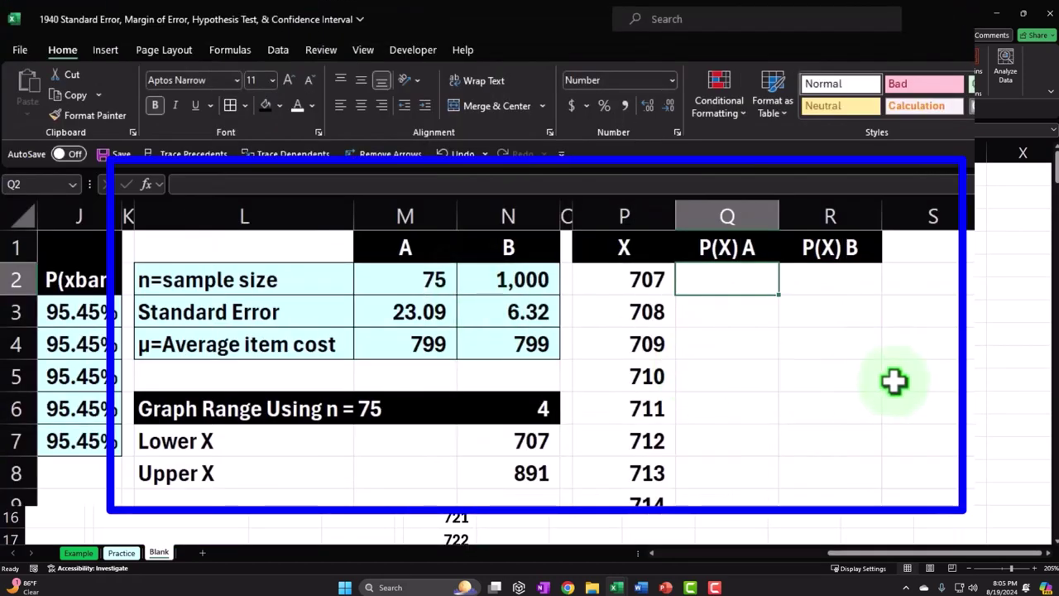
# Start a NORM.DIST formula in Q2 with the X value in P2 as its first argument.
pyautogui.write('=nr')
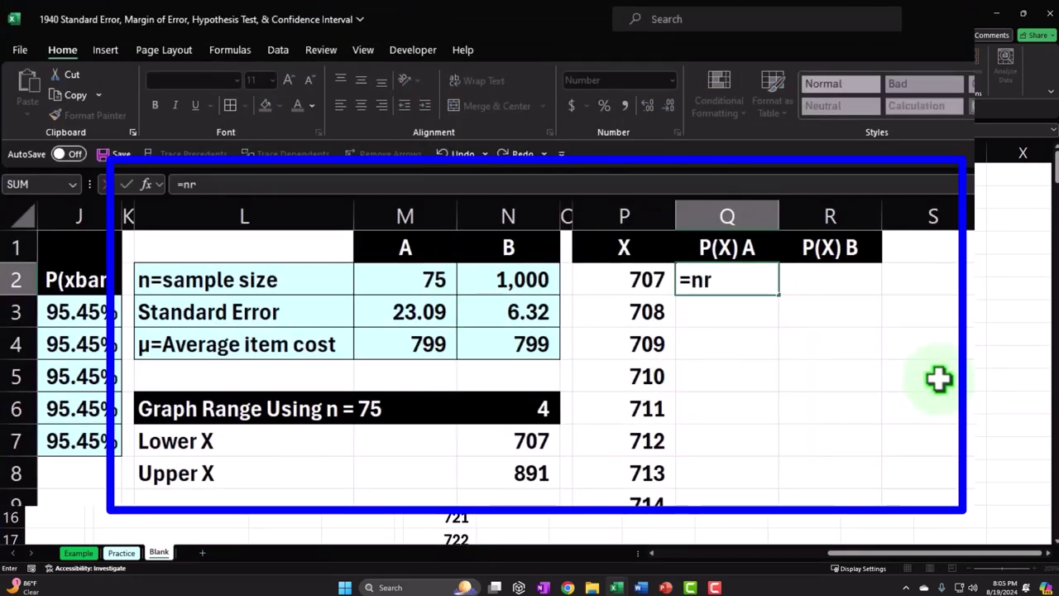
pyautogui.press('BackSpace')
pyautogui.press('BackSpace')
pyautogui.write('norm')
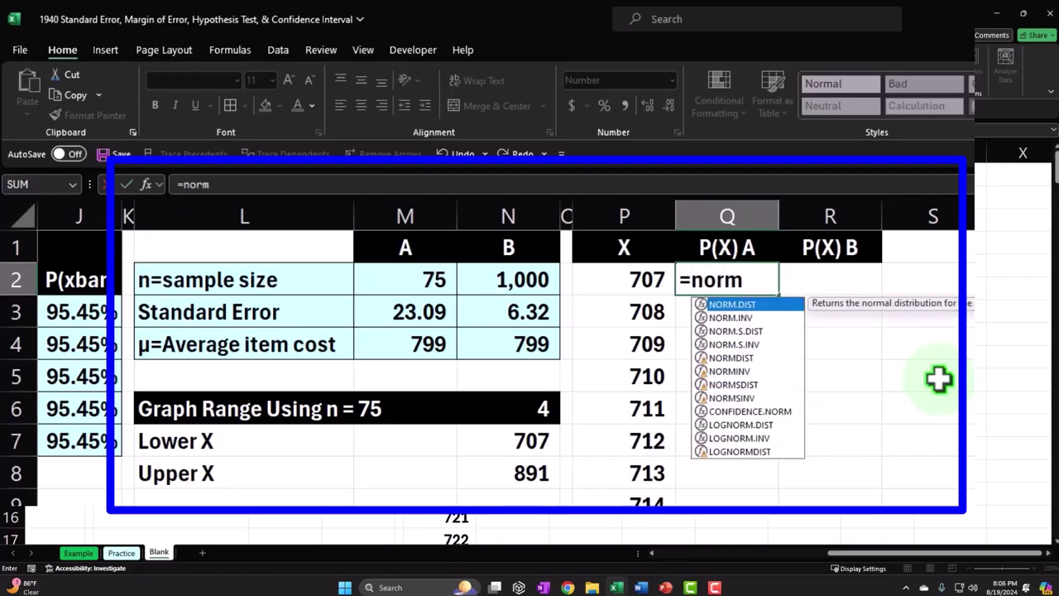
pyautogui.press('Tab')
pyautogui.press('Left')
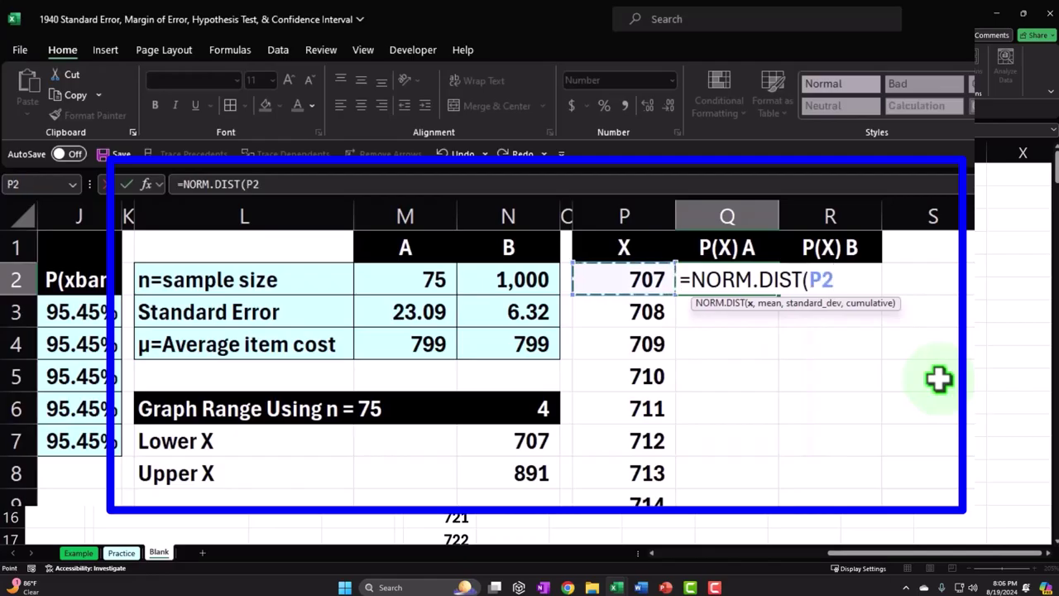
pyautogui.write('*')
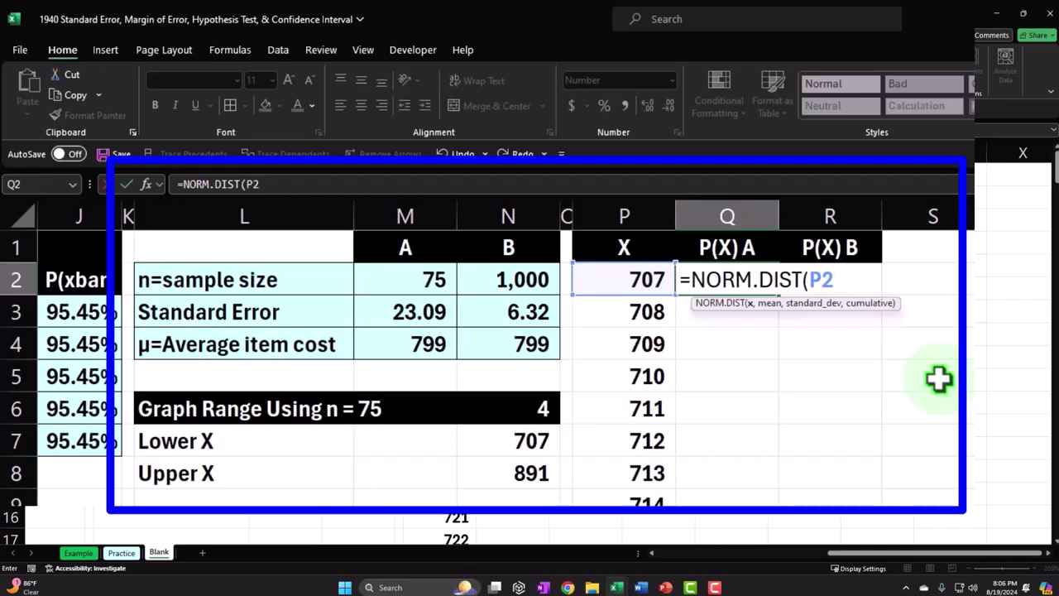
# Add absolute mean $M$4, standard error $M$3 and cumulative 0 to the NORM.DIST formula.
pyautogui.press('Left')
pyautogui.press('Left')
pyautogui.press('Left')
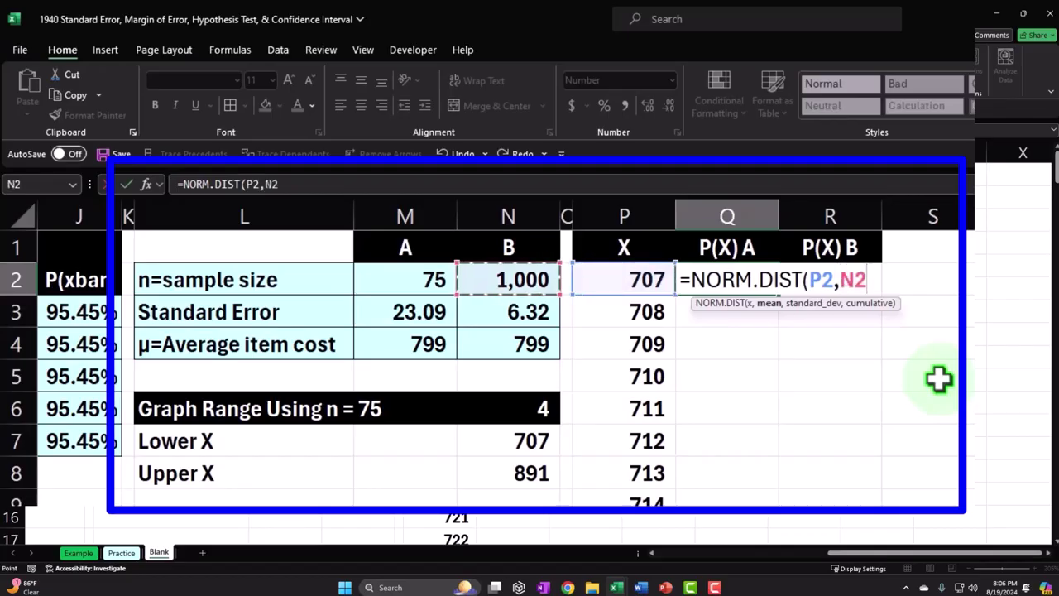
pyautogui.press('Left')
pyautogui.press('Down')
pyautogui.press('Down')
pyautogui.press('F4')
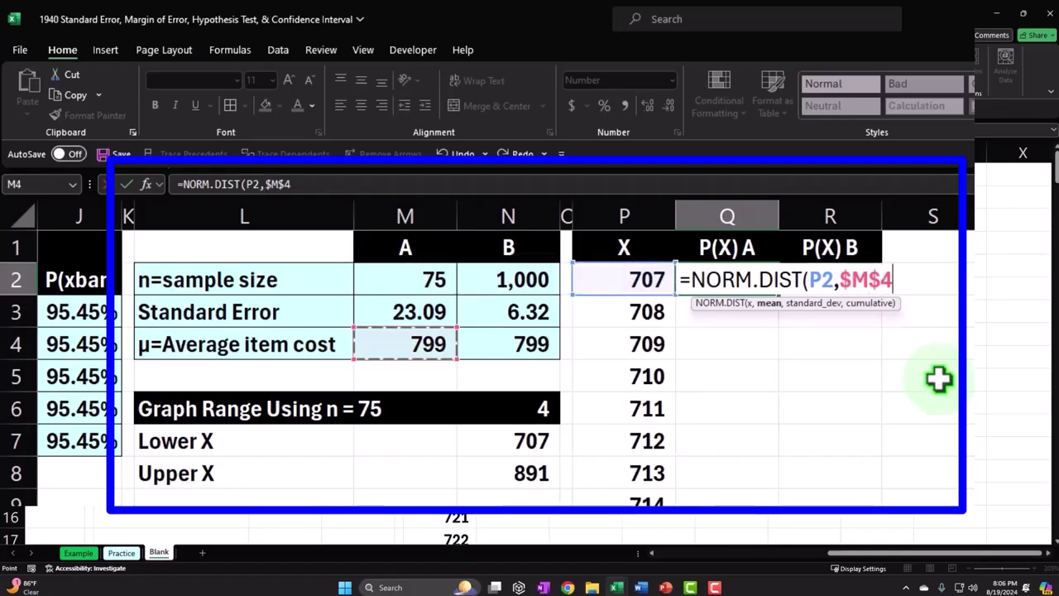
pyautogui.write(',')
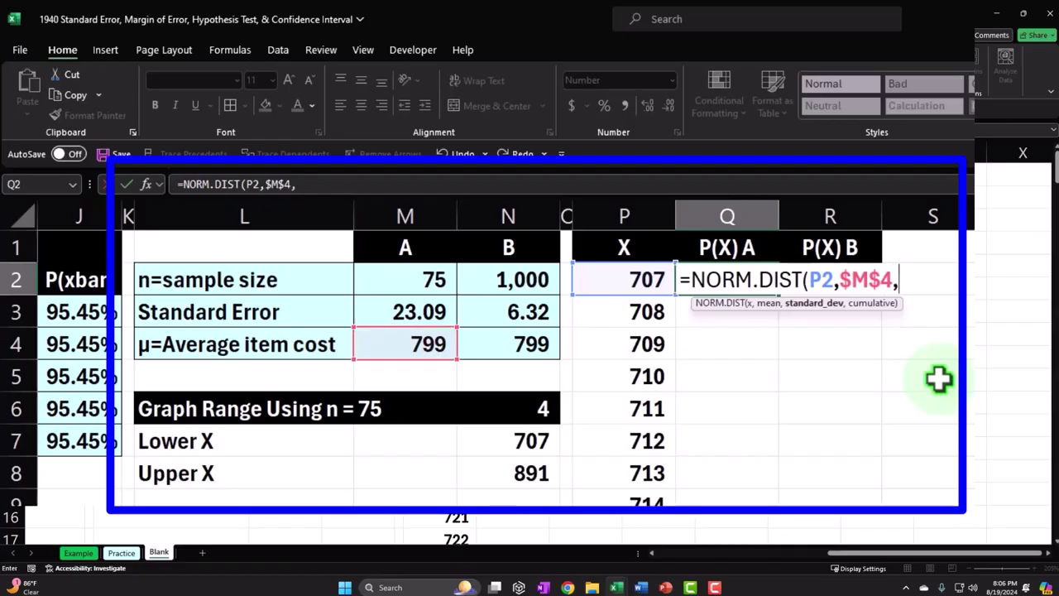
pyautogui.press('Left')
pyautogui.press('Left')
pyautogui.press('Left')
pyautogui.press('Left')
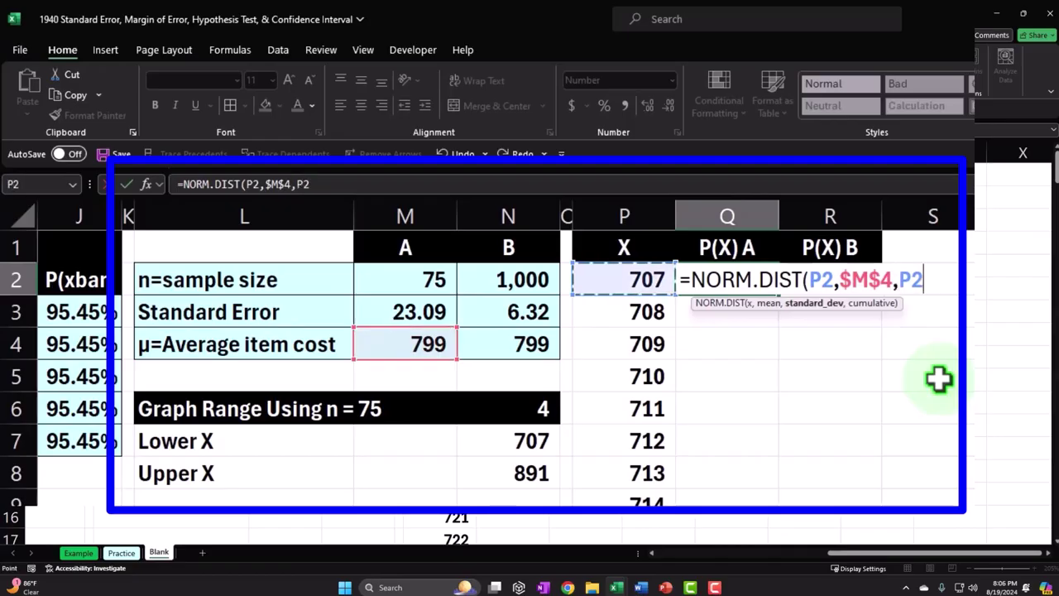
pyautogui.press('Down')
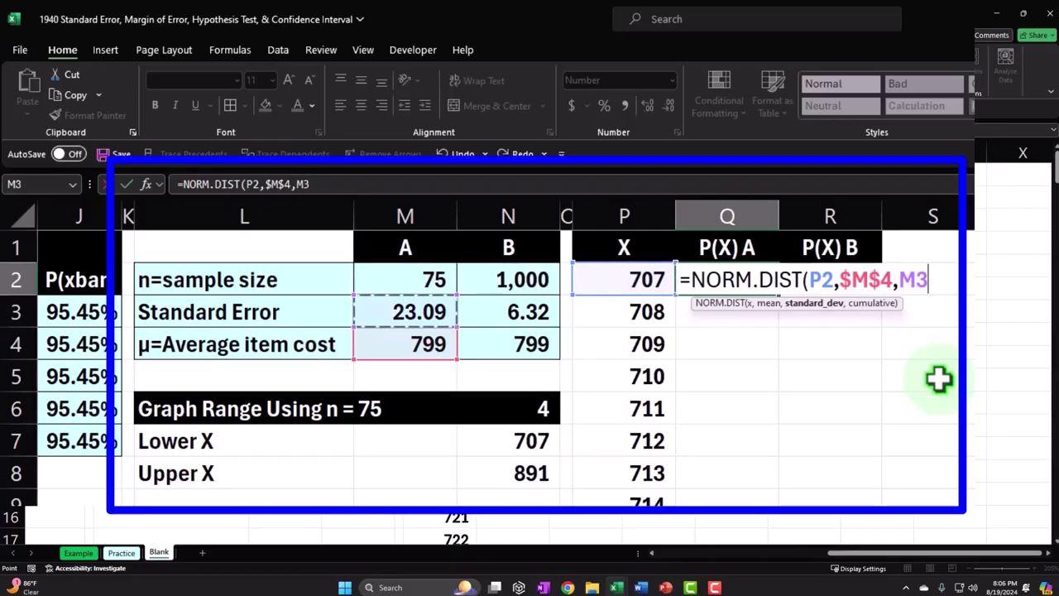
pyautogui.press('F4')
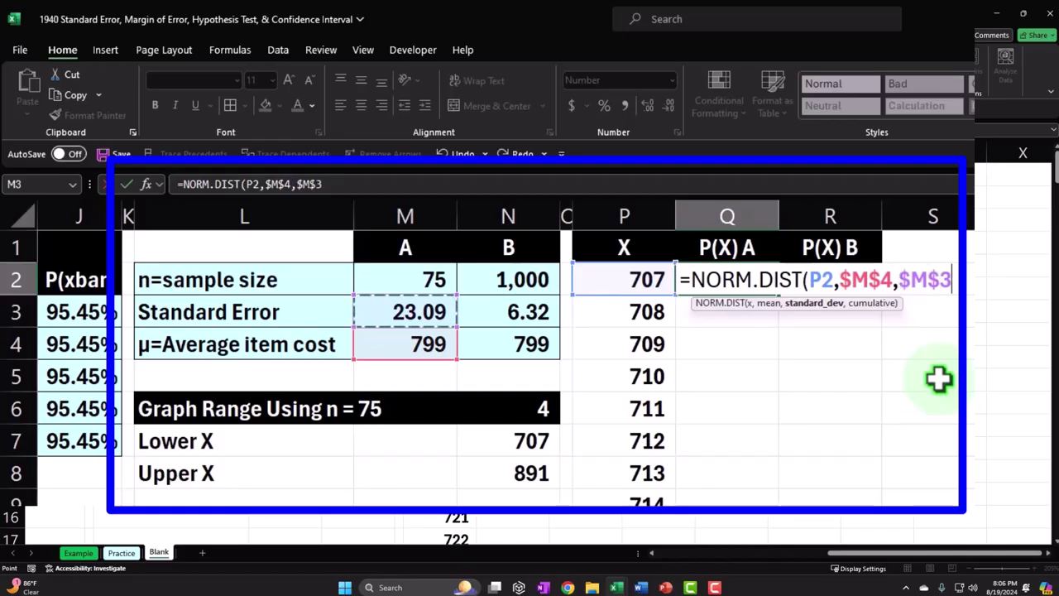
pyautogui.write(',')
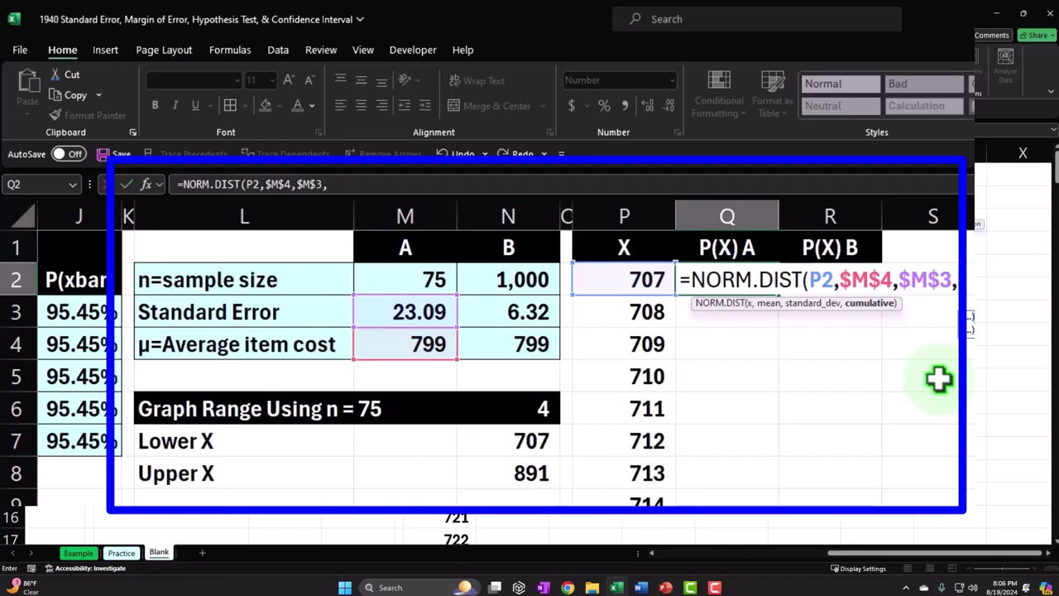
pyautogui.write('0')
pyautogui.write(')')
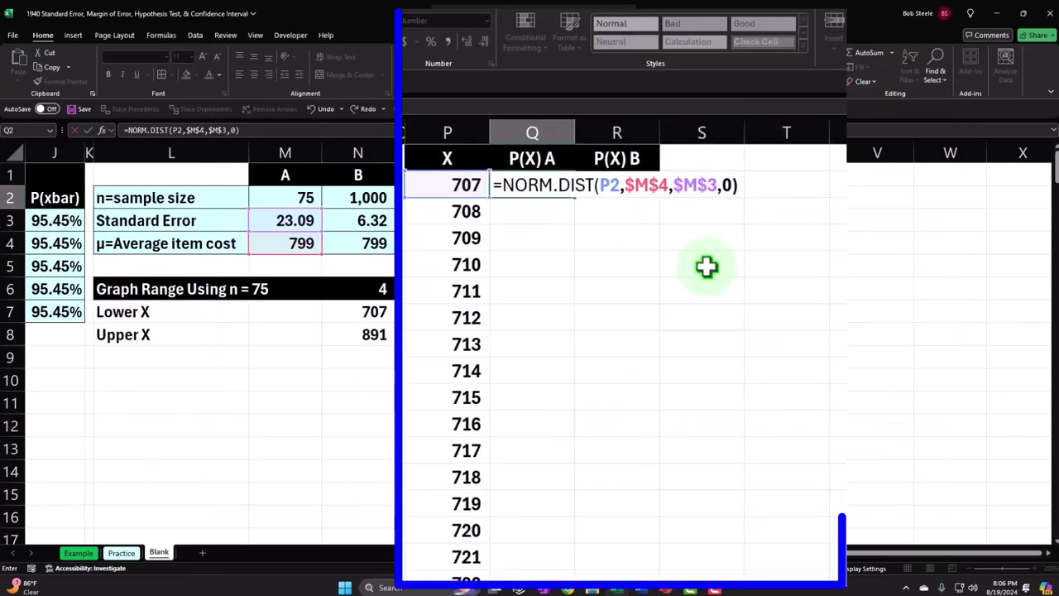
# Commit Q2's formula, format it as a two-decimal percentage and fill it down the X rows.
pyautogui.press('Return')
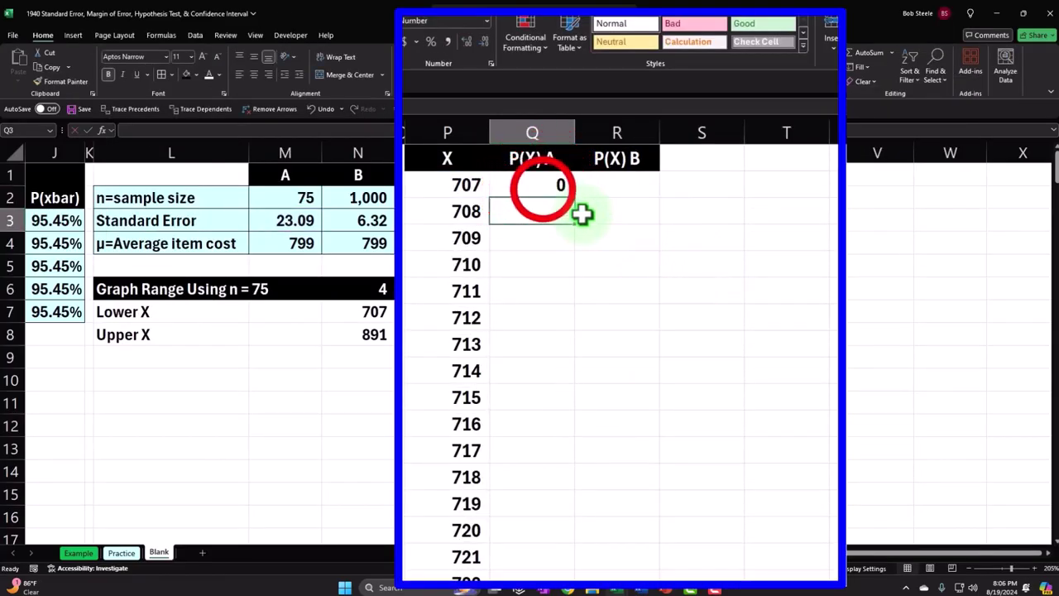
pyautogui.click(541, 185)
pyautogui.click(431, 42)
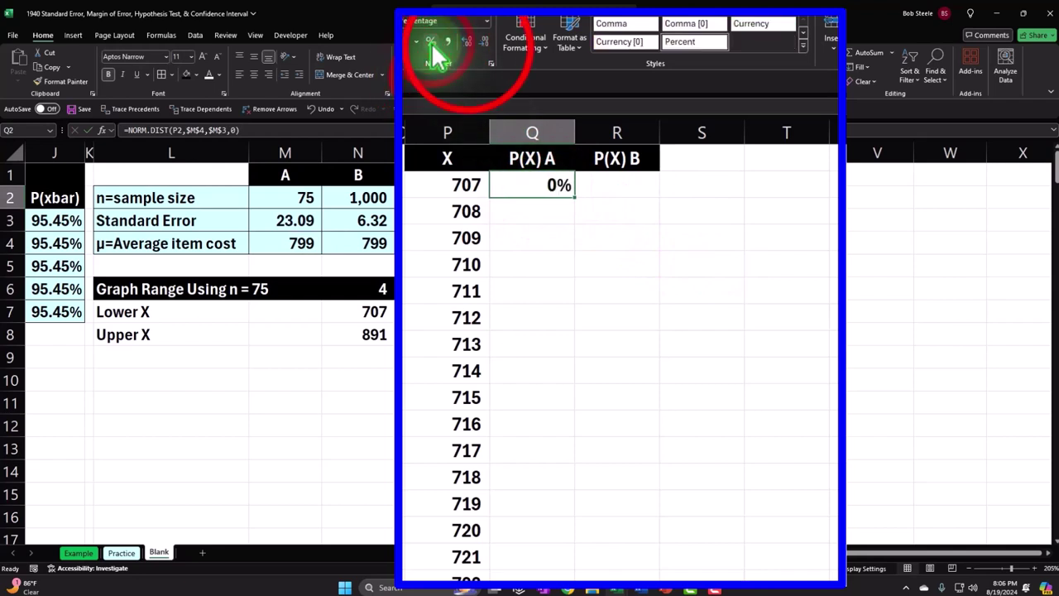
pyautogui.click(469, 46)
pyautogui.click(468, 46)
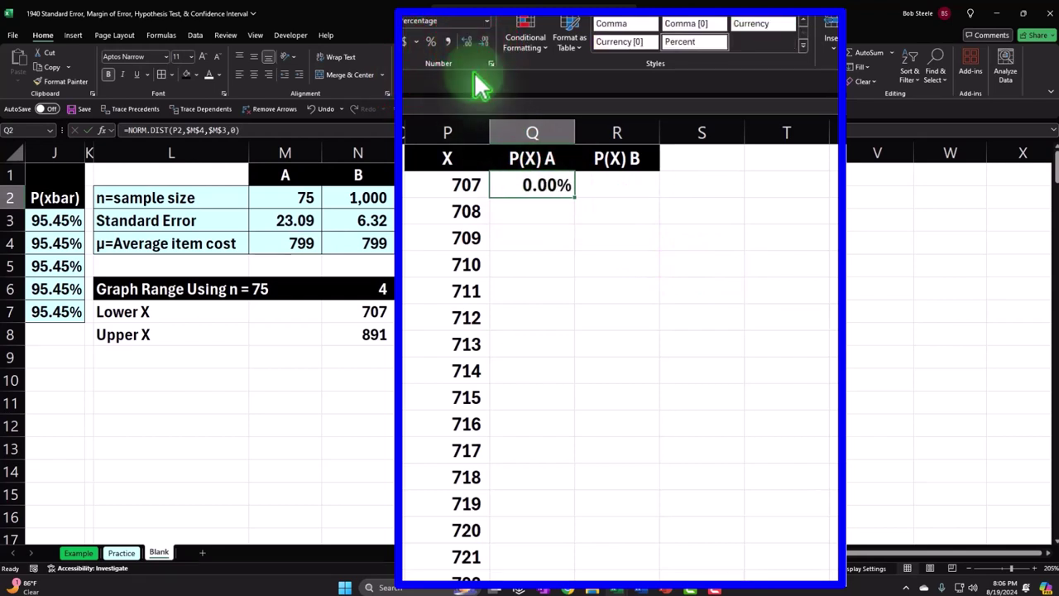
pyautogui.doubleClick(571, 205)
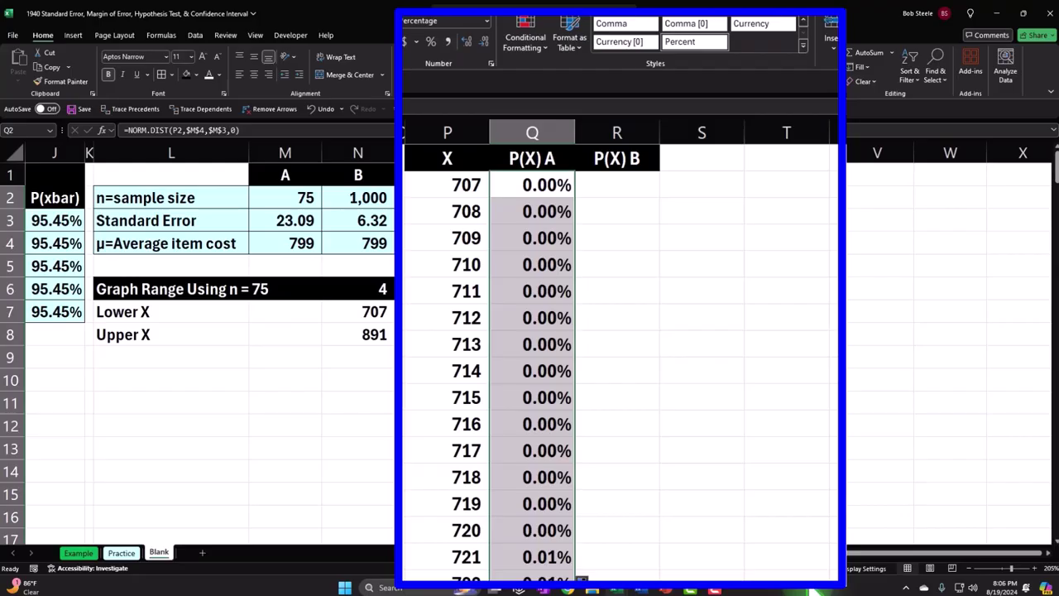
pyautogui.click(632, 192)
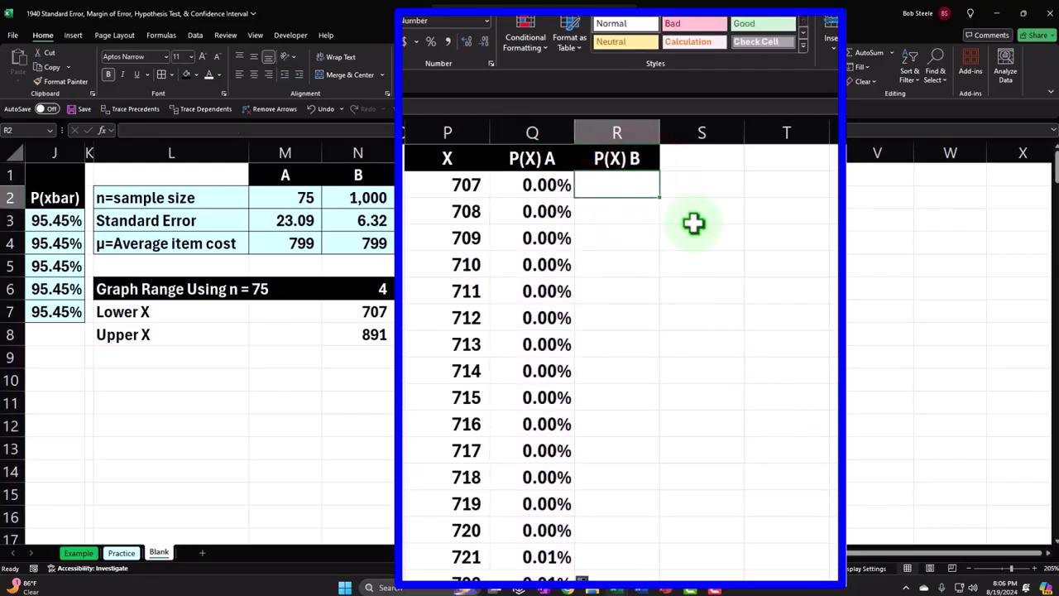
# Enter =NORM.DIST(P2,$M$4,N3,0) in R2 for the P(X) B probability.
pyautogui.write('=')
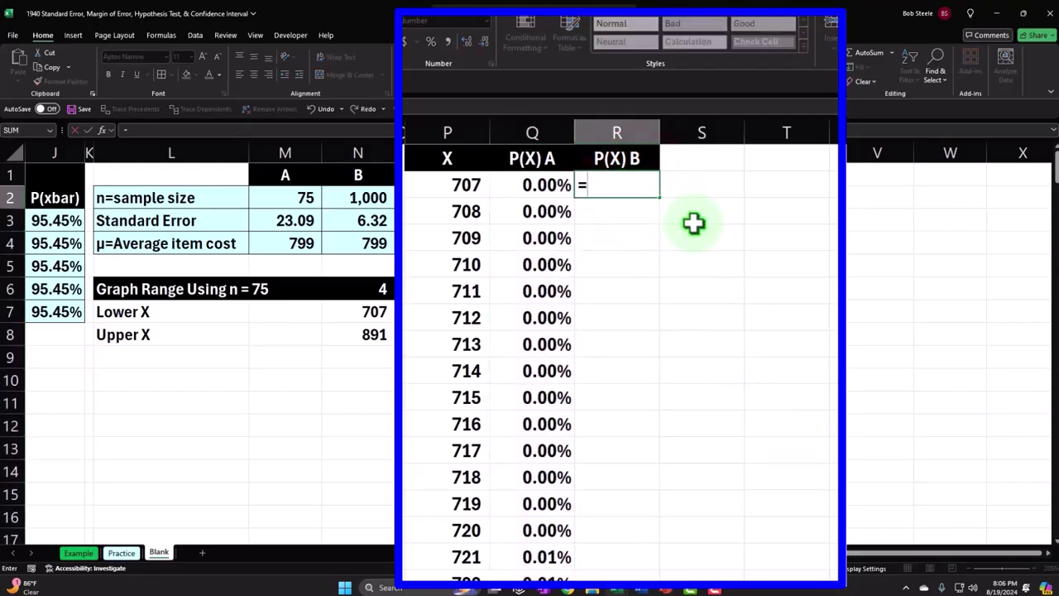
pyautogui.write('nor')
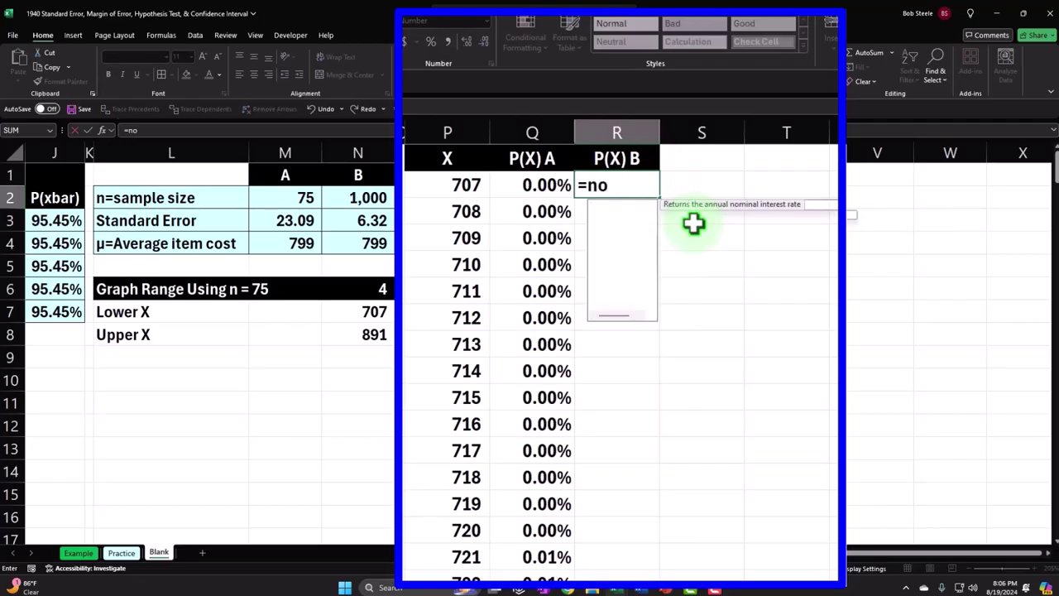
pyautogui.press('Tab')
pyautogui.press('Left')
pyautogui.press('Left')
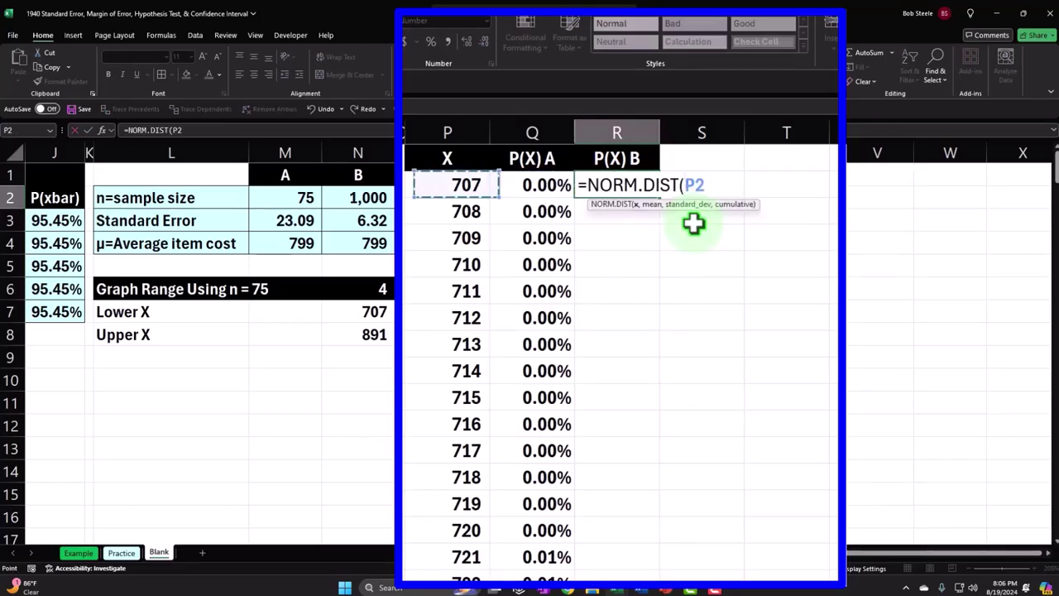
pyautogui.write(',')
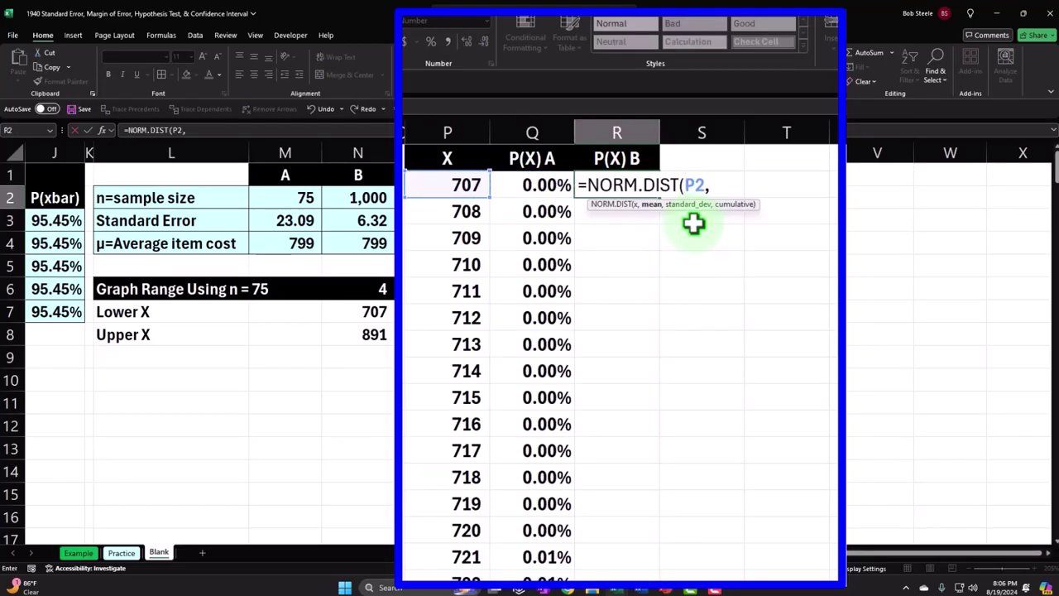
pyautogui.press('Left')
pyautogui.press('Left')
pyautogui.press('Left')
pyautogui.press('Left')
pyautogui.press('Left')
pyautogui.press('Down')
pyautogui.press('Down')
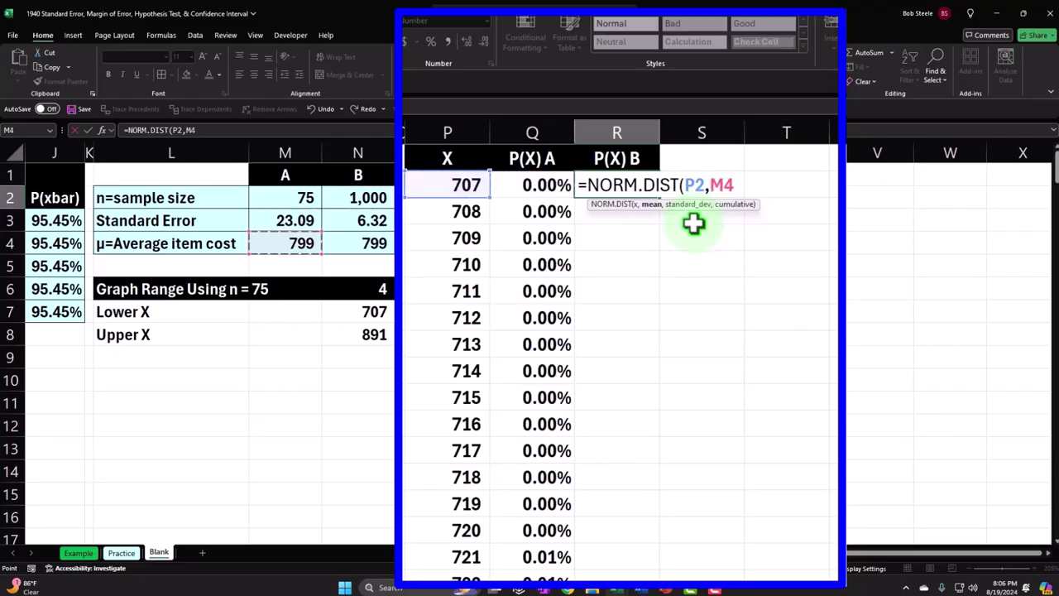
pyautogui.press('F4')
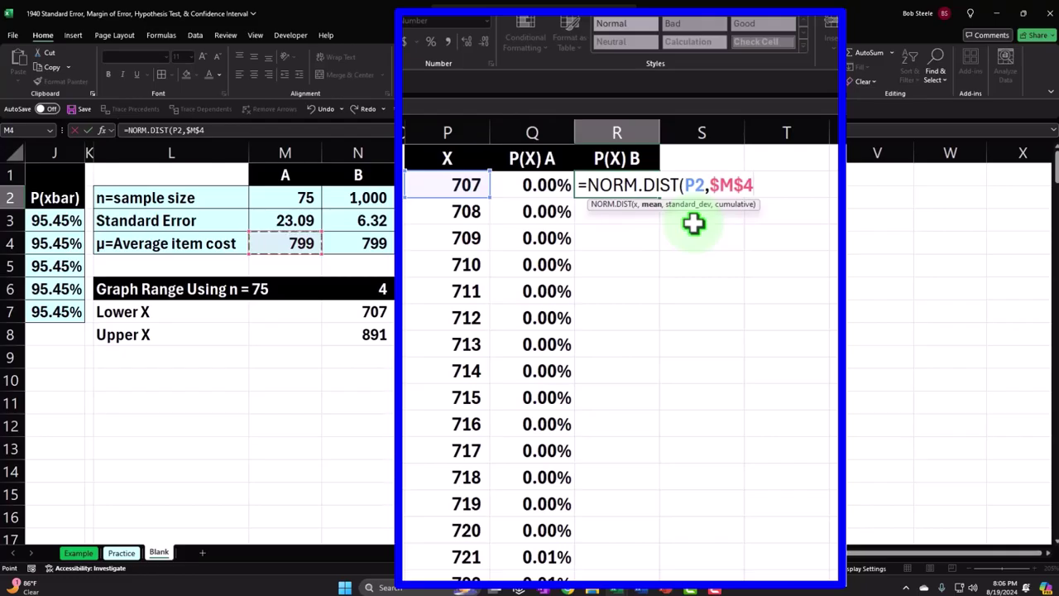
pyautogui.write(',')
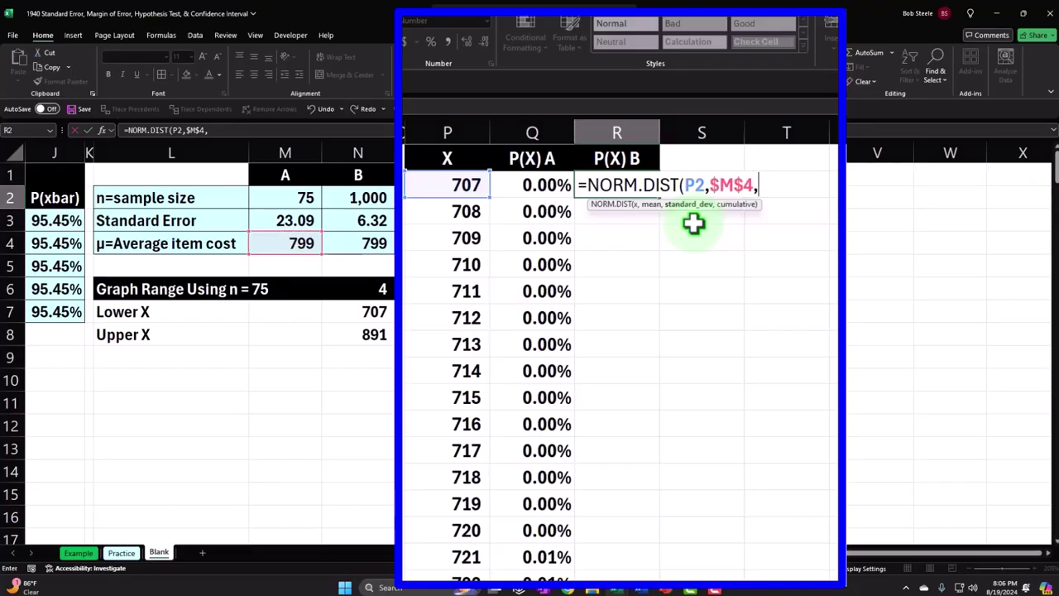
pyautogui.press('Left')
pyautogui.press('Left')
pyautogui.press('Left')
pyautogui.press('Left')
pyautogui.press('Down')
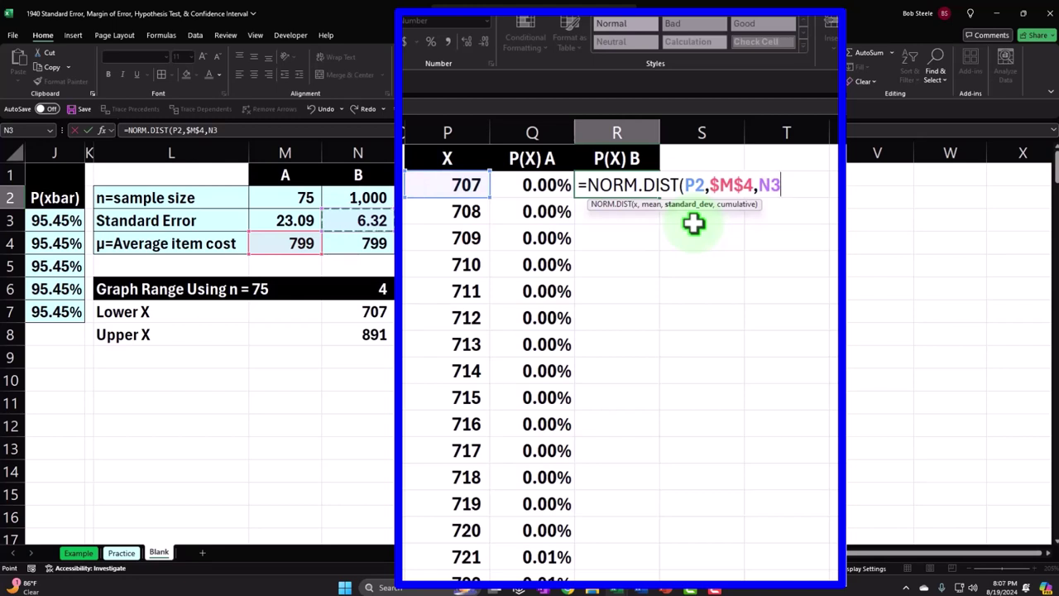
pyautogui.write(',')
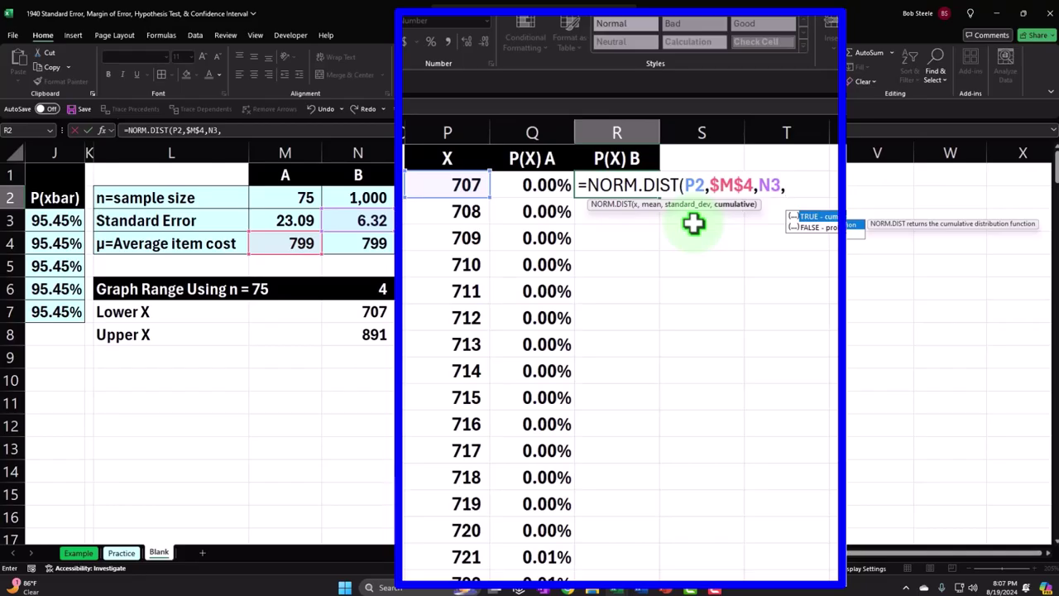
pyautogui.write('0)')
pyautogui.press('Return')
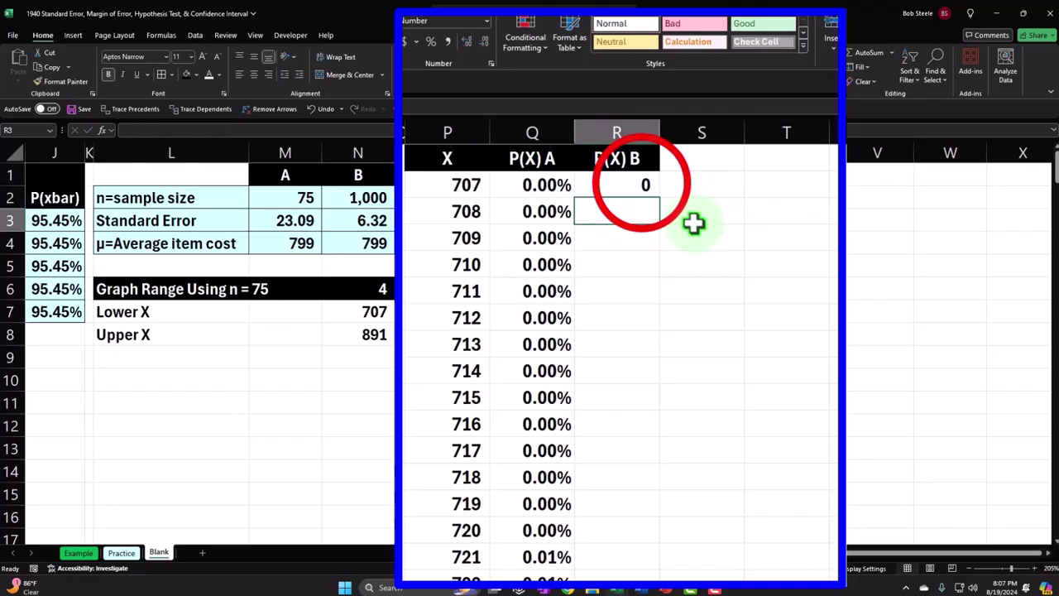
# Format R2 as a two-decimal percentage and fill it down column R.
pyautogui.click(647, 187)
pyautogui.click(431, 41)
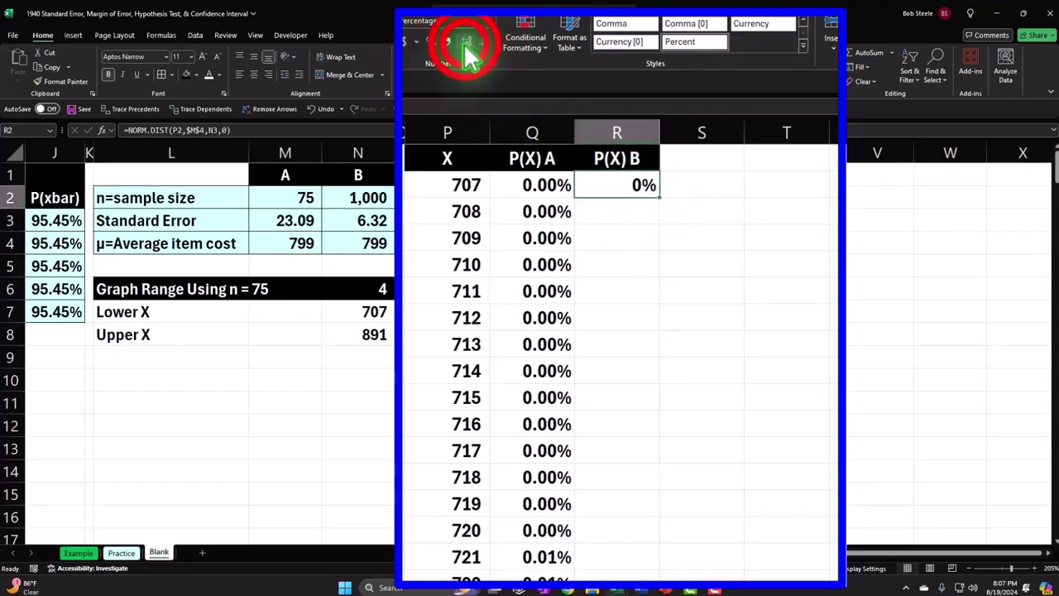
pyautogui.click(465, 42)
pyautogui.click(465, 42)
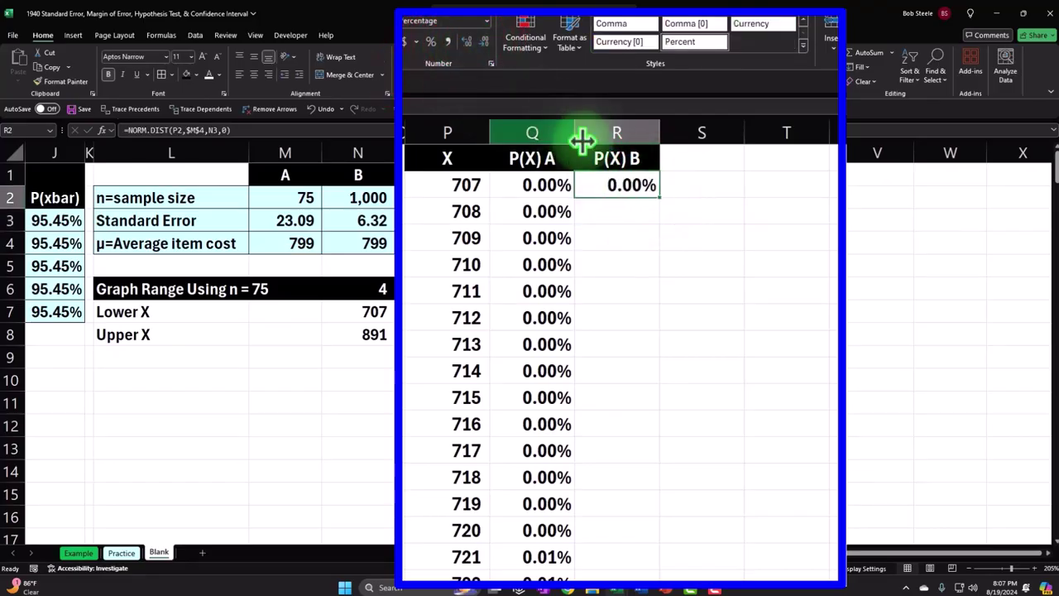
pyautogui.doubleClick(660, 202)
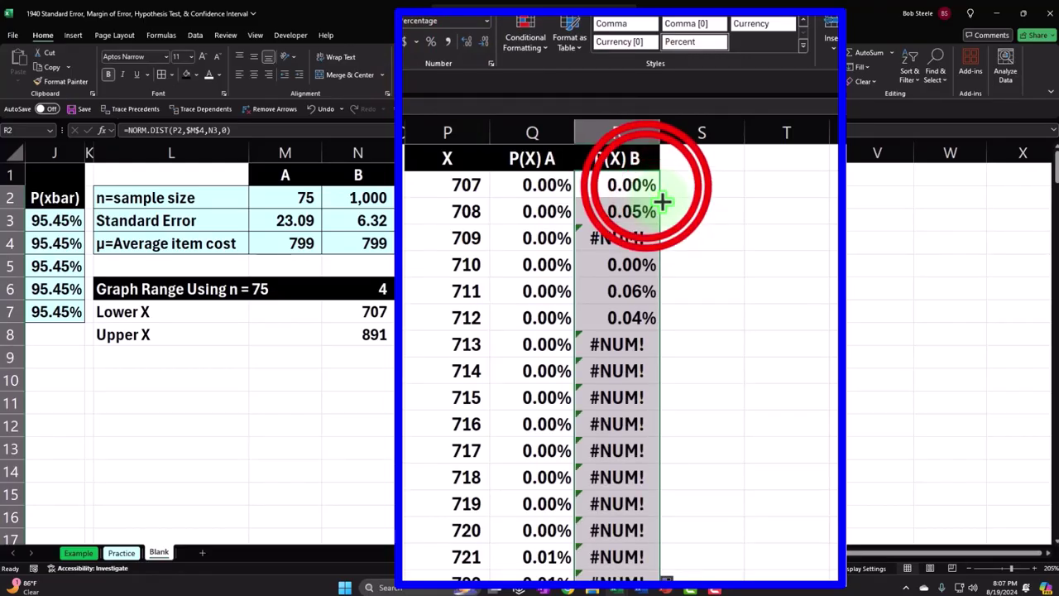
# Fix R2's standard error reference to $N$3 and refill column R, replacing the #NUM! errors.
pyautogui.doubleClick(644, 185)
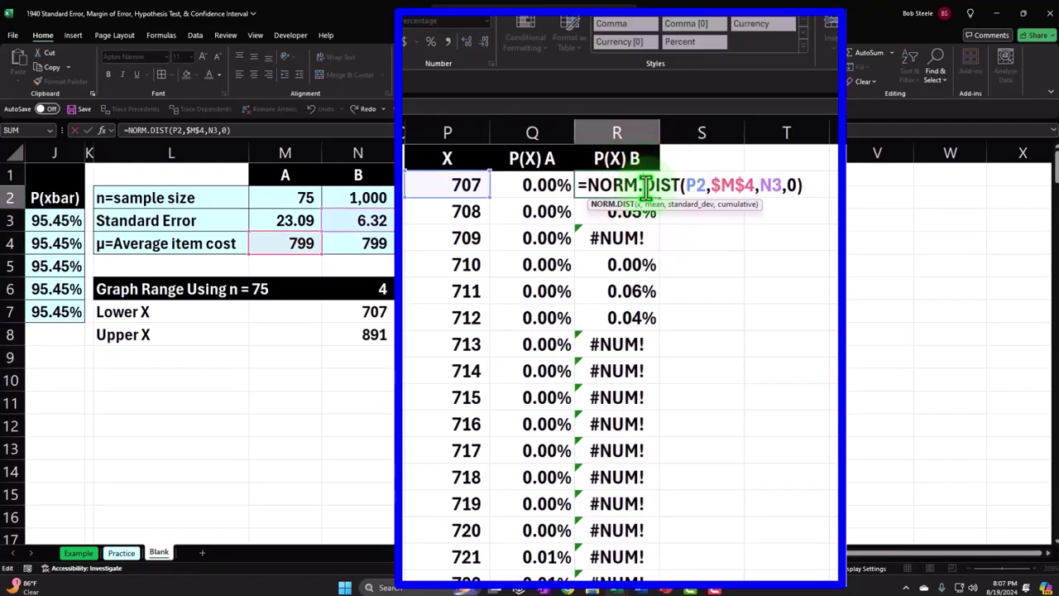
pyautogui.doubleClick(770, 185)
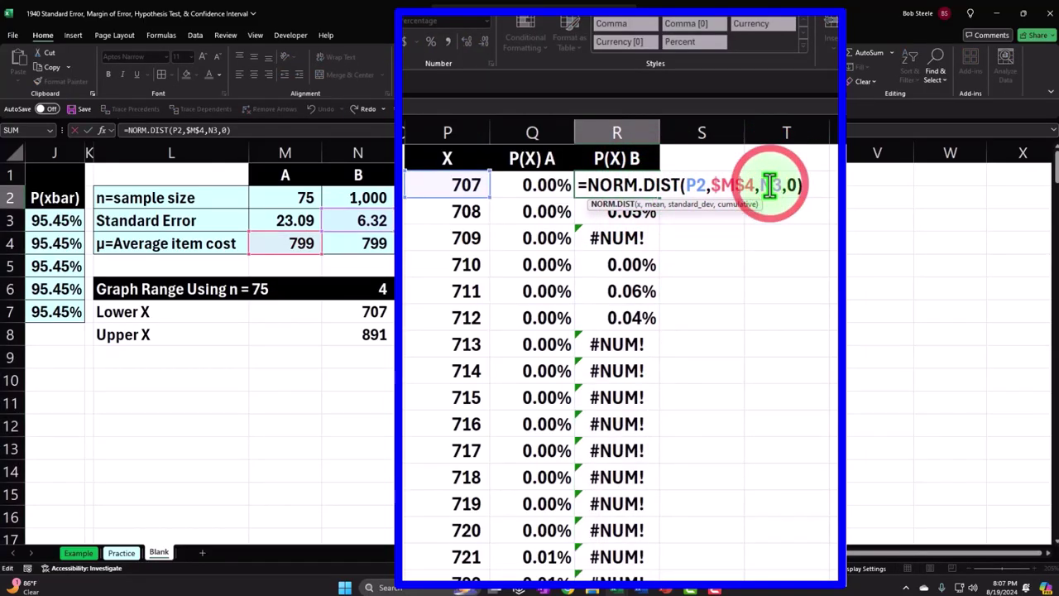
pyautogui.click(770, 185)
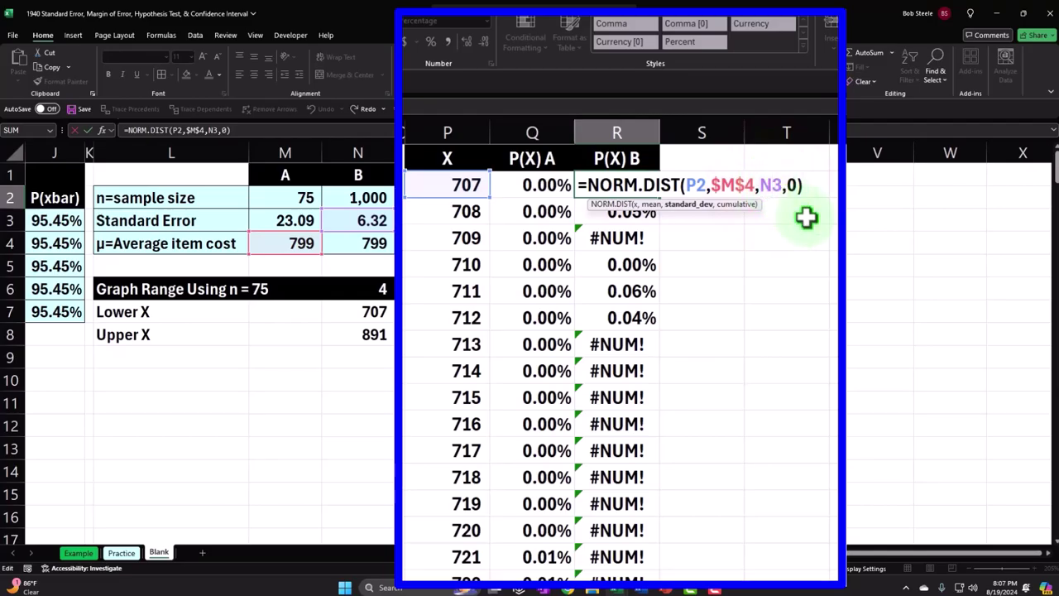
pyautogui.press('F4')
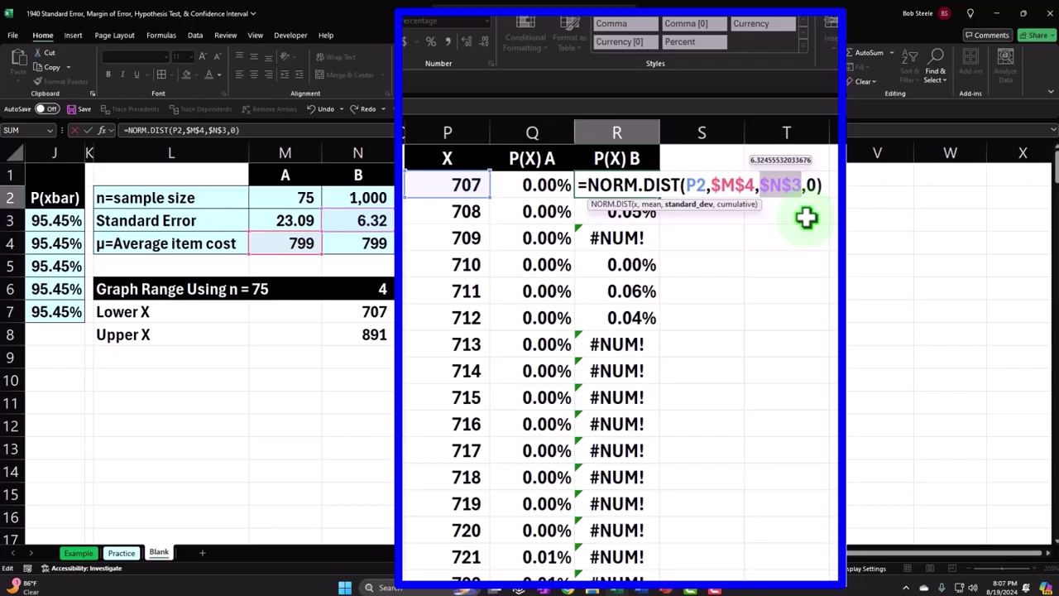
pyautogui.press('Return')
pyautogui.click(639, 183)
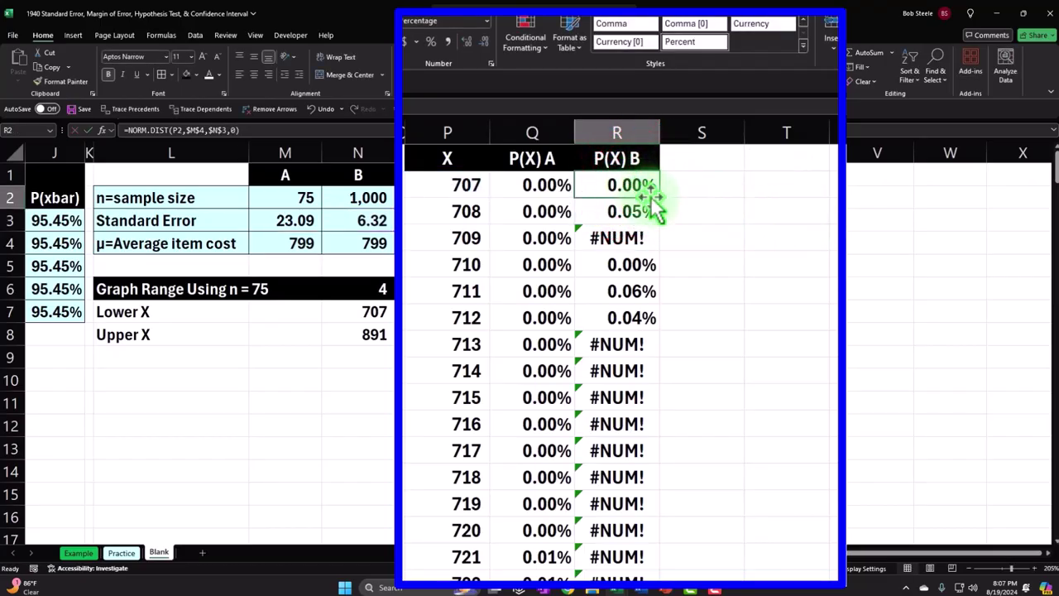
pyautogui.doubleClick(660, 199)
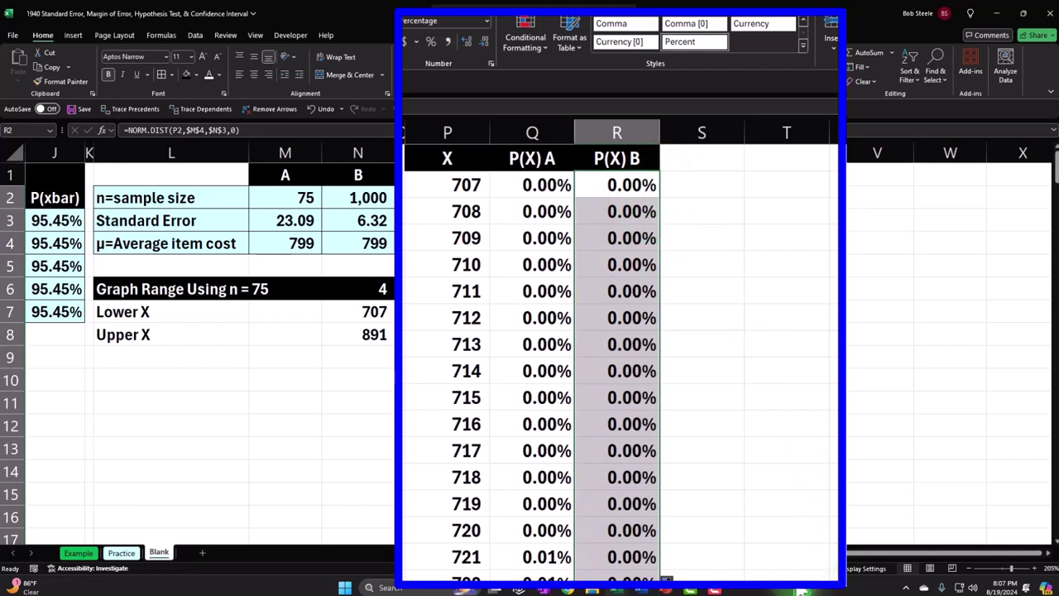
pyautogui.click(827, 364)
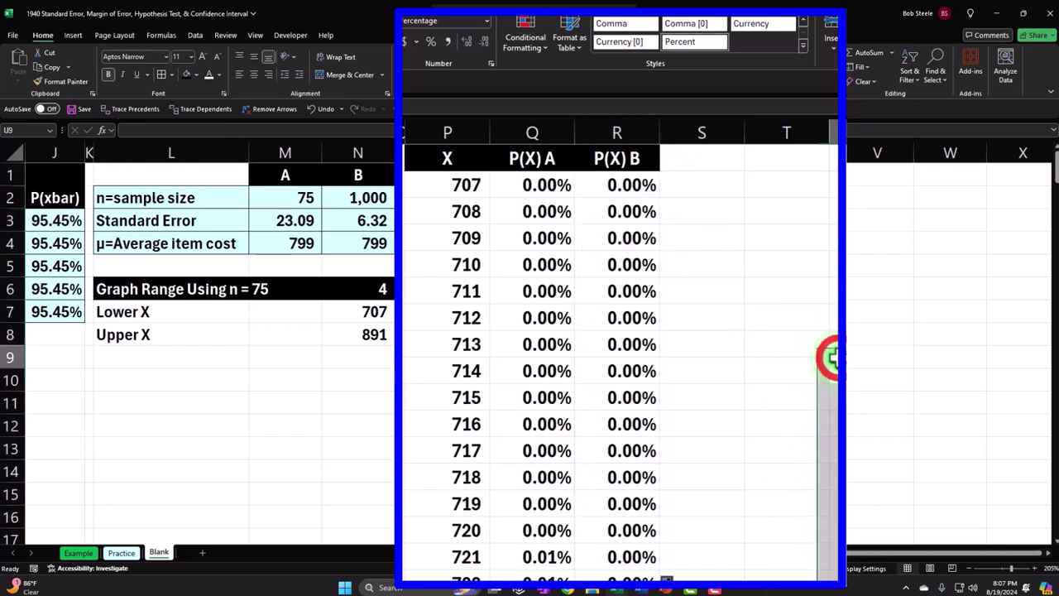
# Shade the Lower X and Upper X rows (L7:N8) light blue.
pyautogui.moveTo(469, 151); pyautogui.dragTo(455, 152)
pyautogui.moveTo(320, 520); pyautogui.dragTo(566, 548)
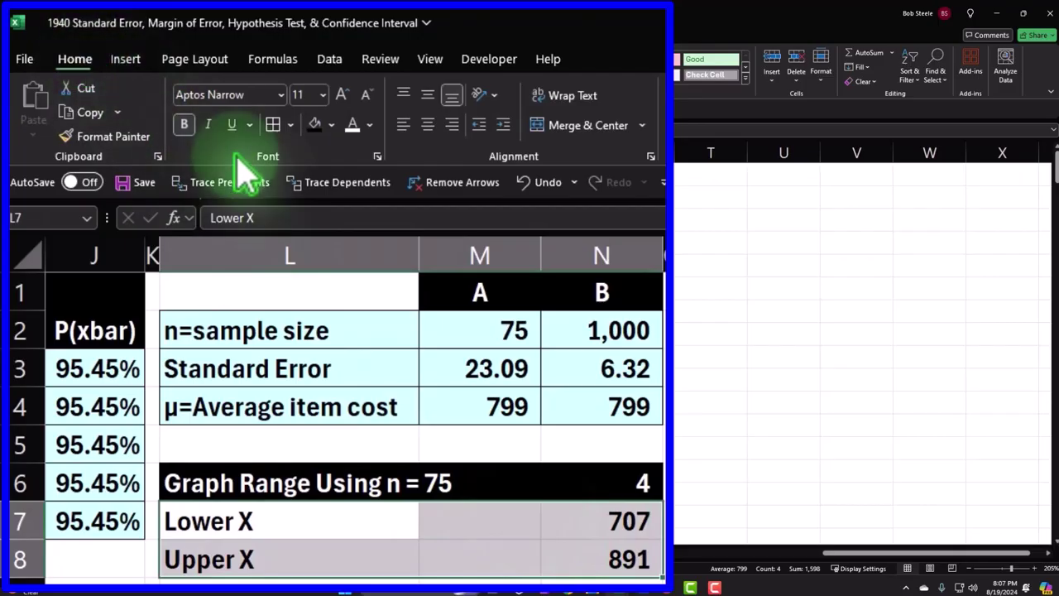
pyautogui.click(330, 125)
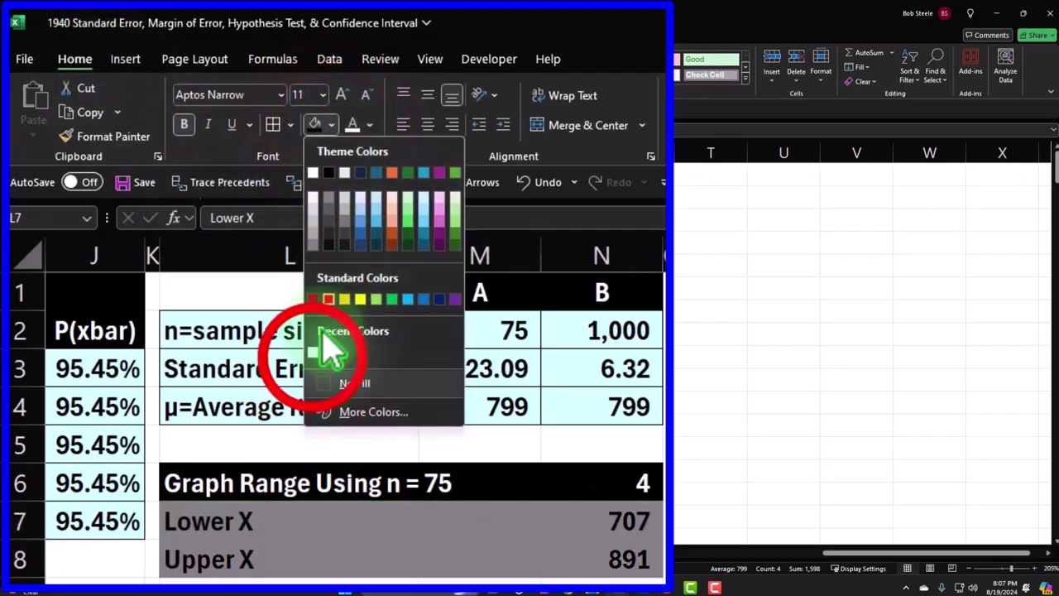
pyautogui.click(312, 354)
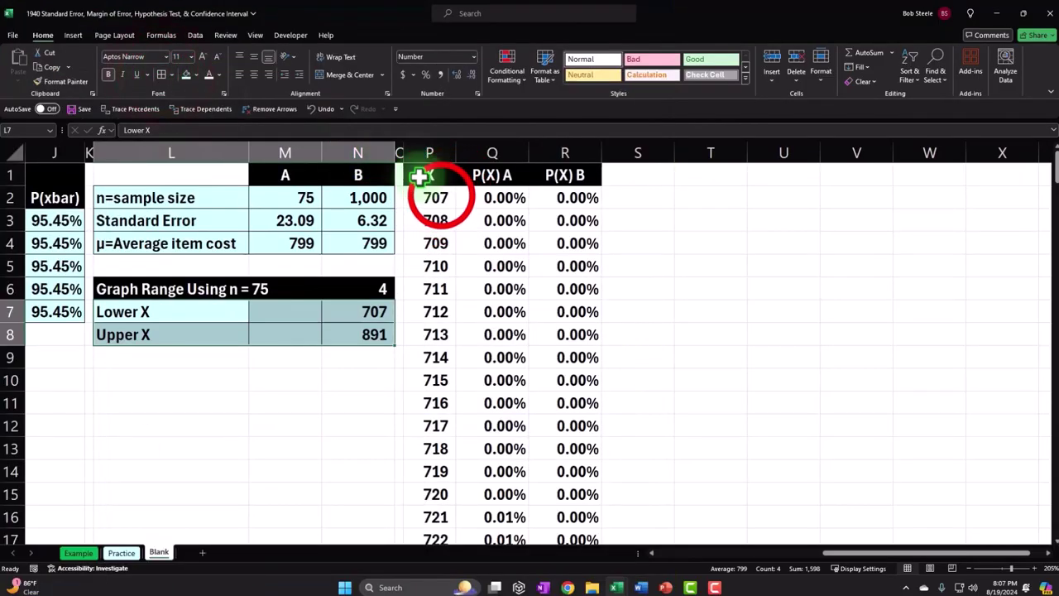
# Shade the X, P(X) A and P(X) B table P2:R186 to match.
pyautogui.click(441, 196)
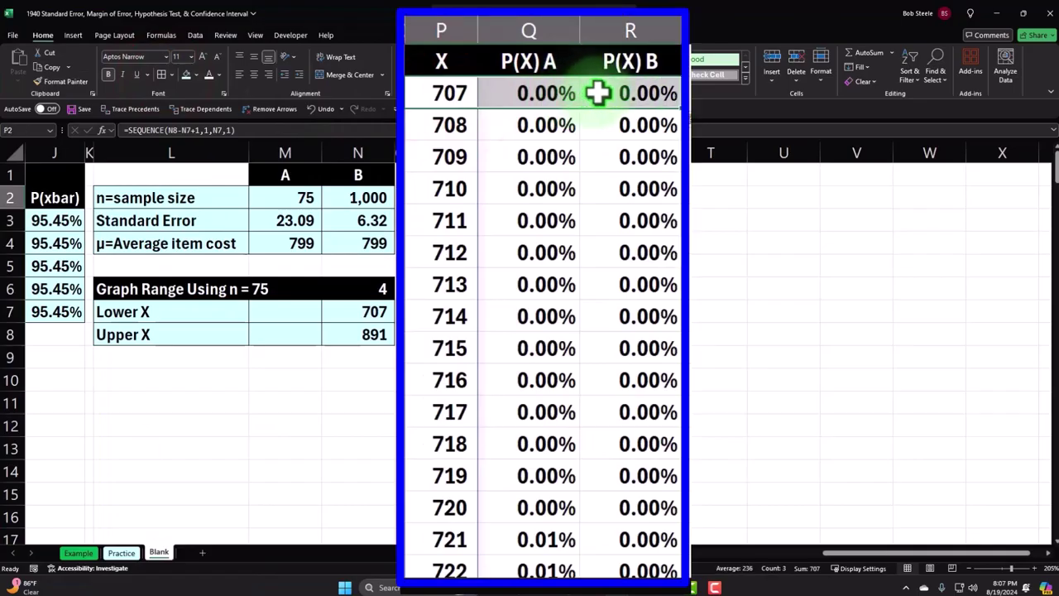
pyautogui.hotkey('ctrl', 'shift', 'Down')
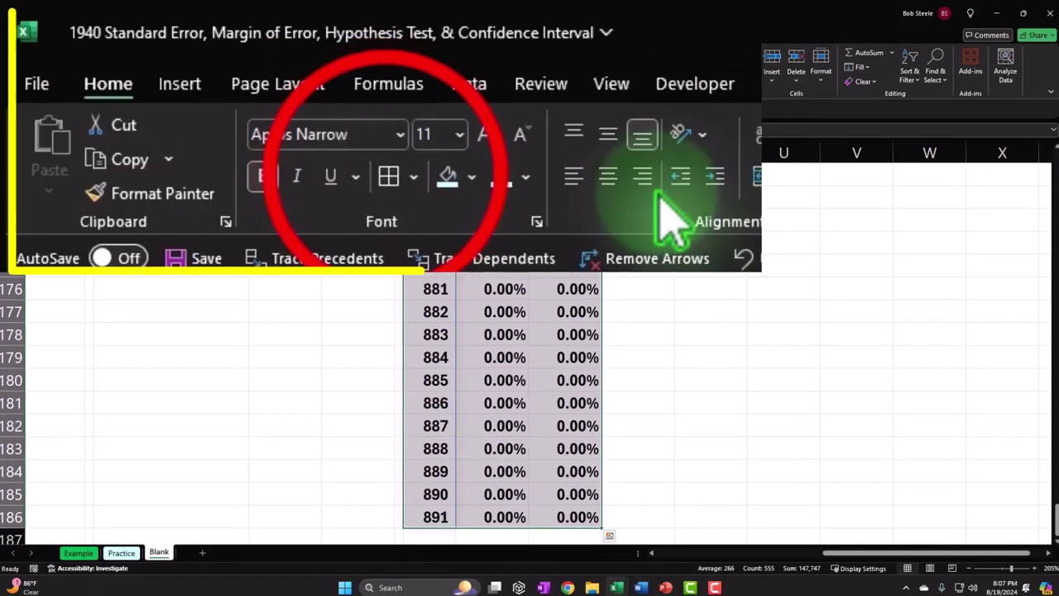
pyautogui.hotkey('ctrl', 'BackSpace')
pyautogui.click(815, 244)
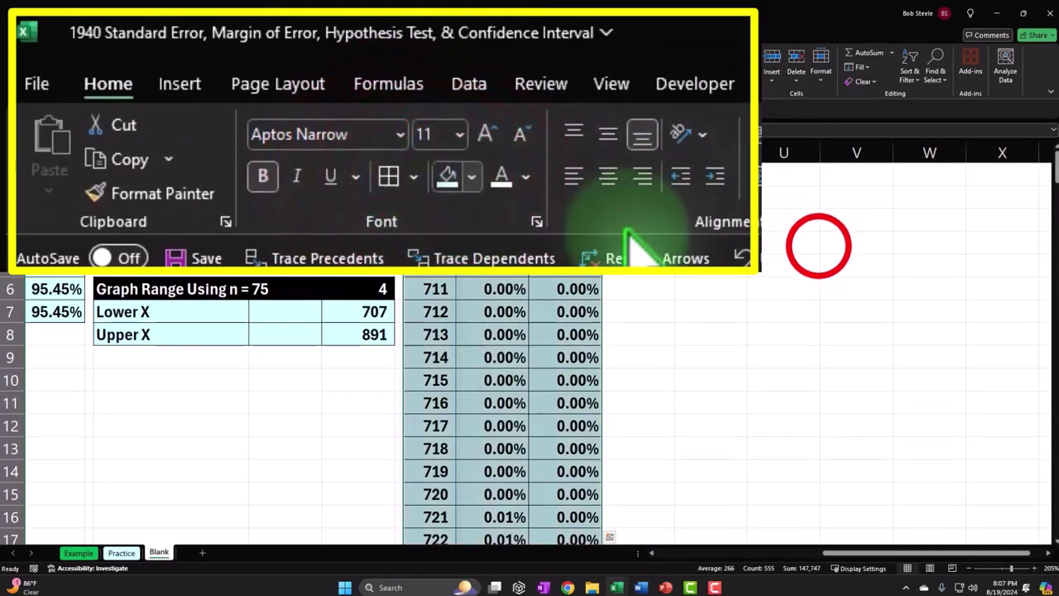
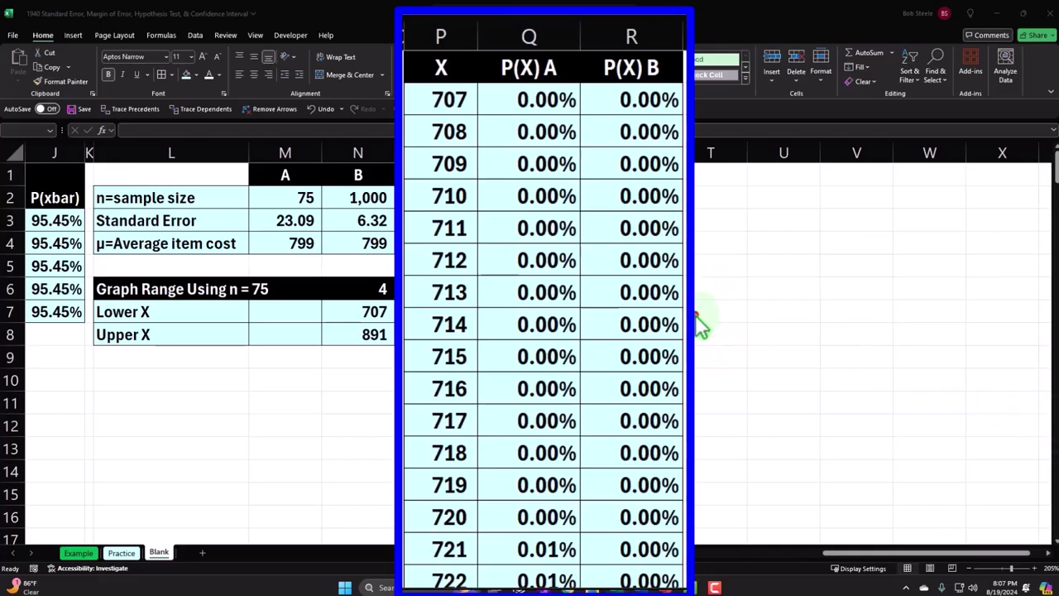
# Select the P(X) A column from header Q1 down to Q186.
pyautogui.click(529, 92)
pyautogui.click(528, 72)
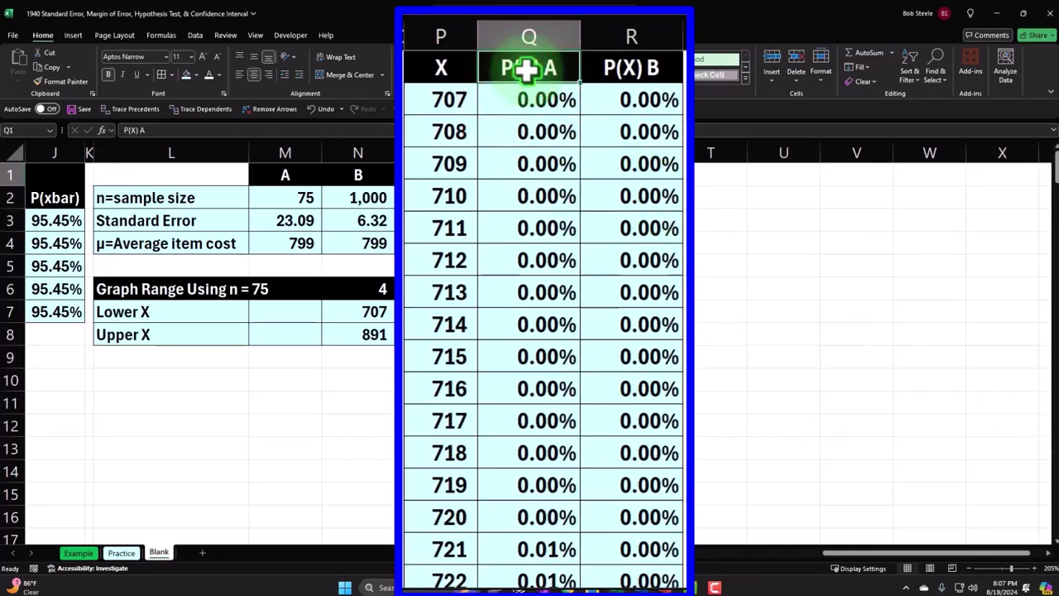
pyautogui.hotkey('ctrl', 'shift', 'Down')
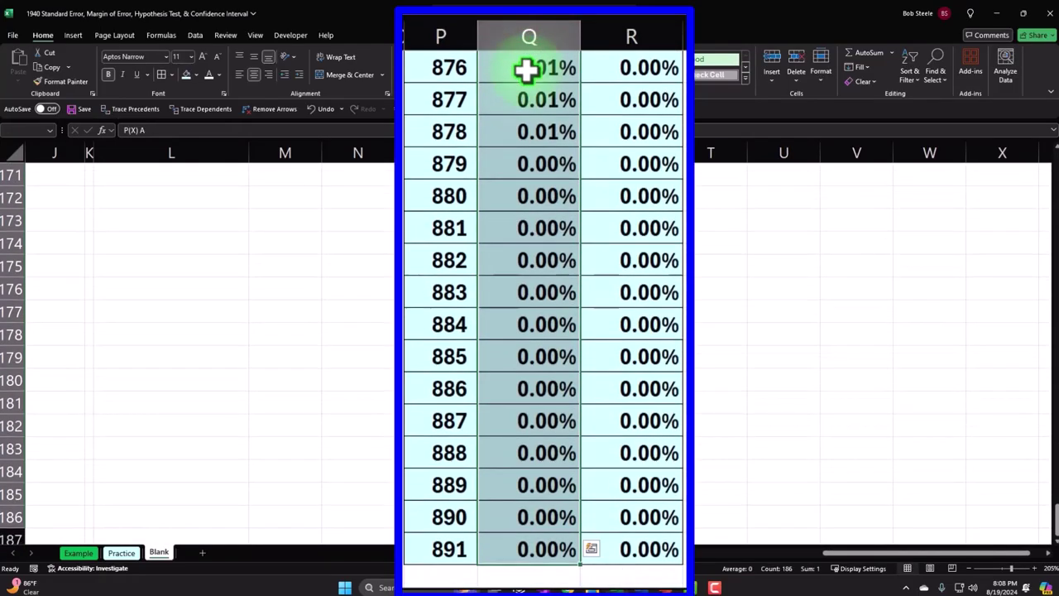
pyautogui.hotkey('ctrl', 'BackSpace')
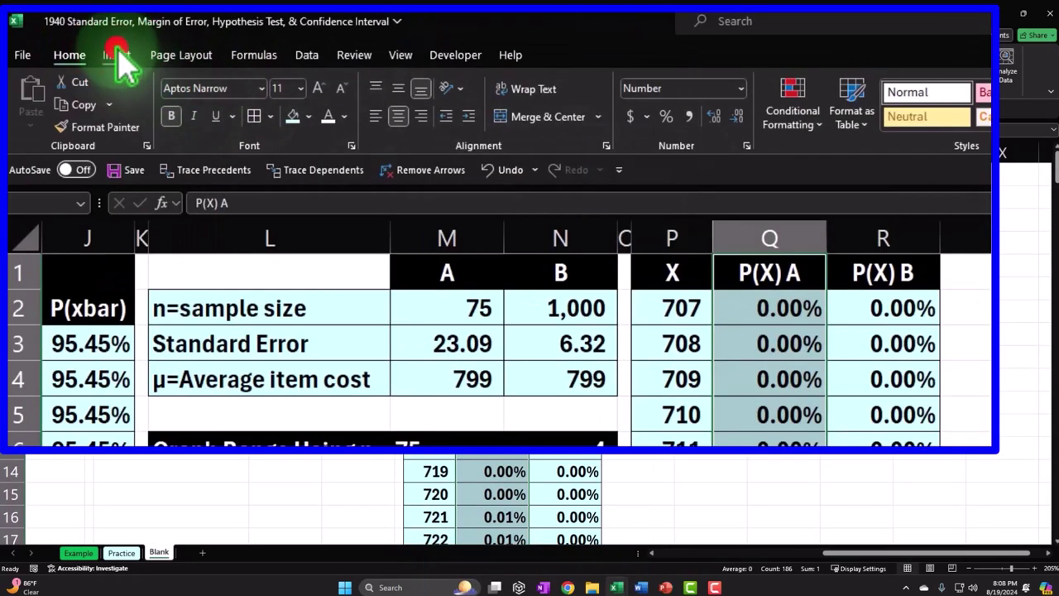
# Browse the column and area chart types in Insert Chart, then close it without inserting.
pyautogui.click(73, 35)
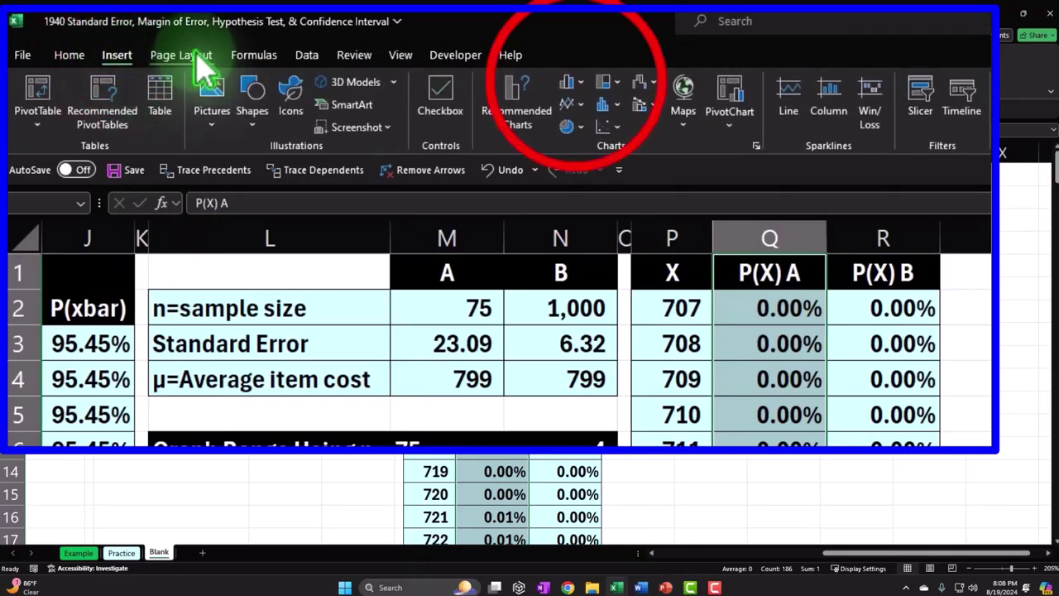
pyautogui.click(570, 82)
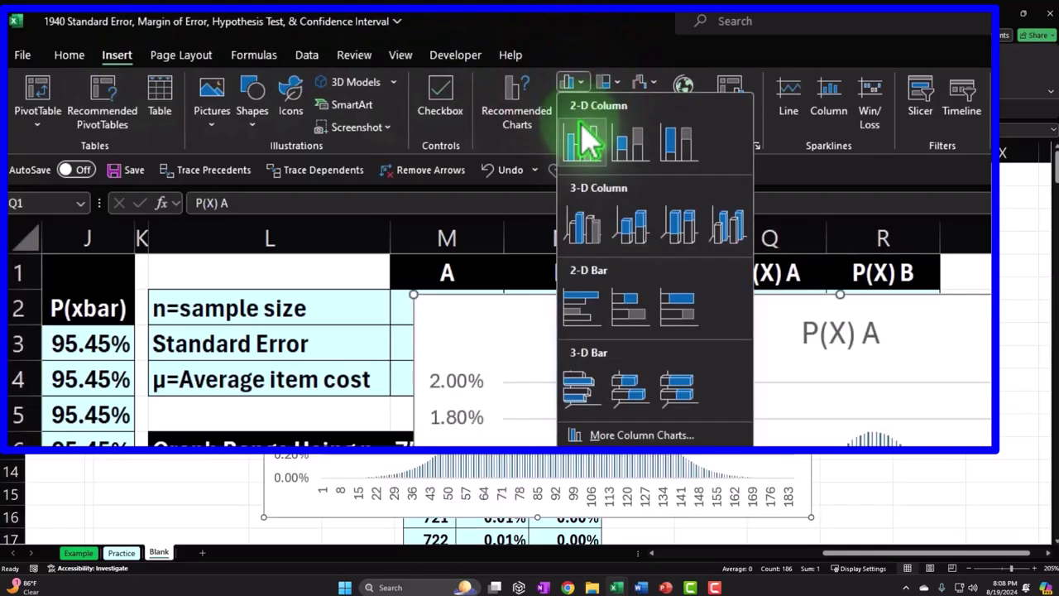
pyautogui.click(568, 82)
pyautogui.click(755, 146)
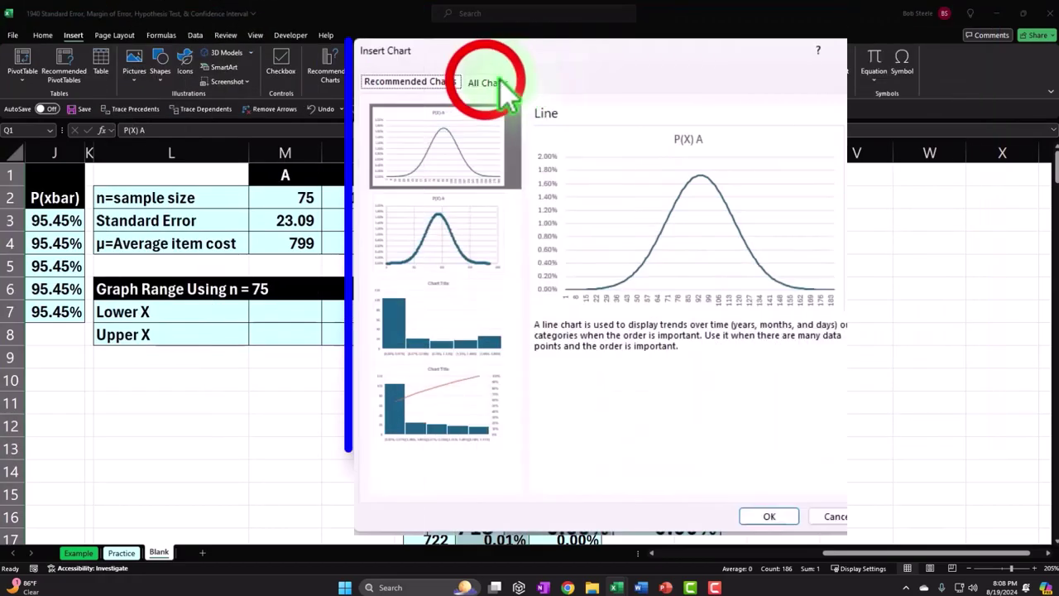
pyautogui.click(488, 81)
pyautogui.click(404, 231)
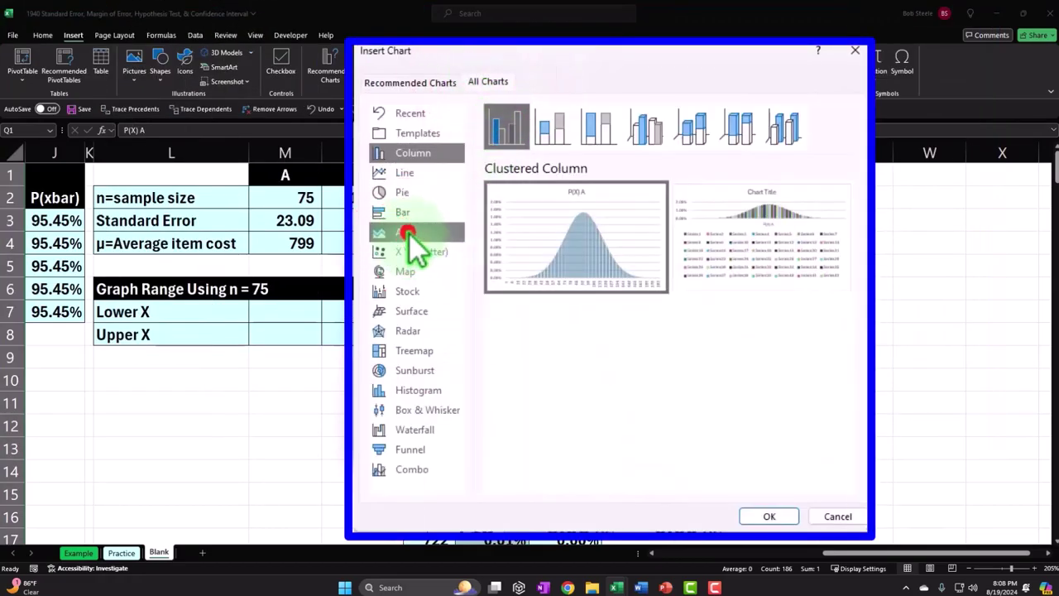
pyautogui.moveTo(560, 246)
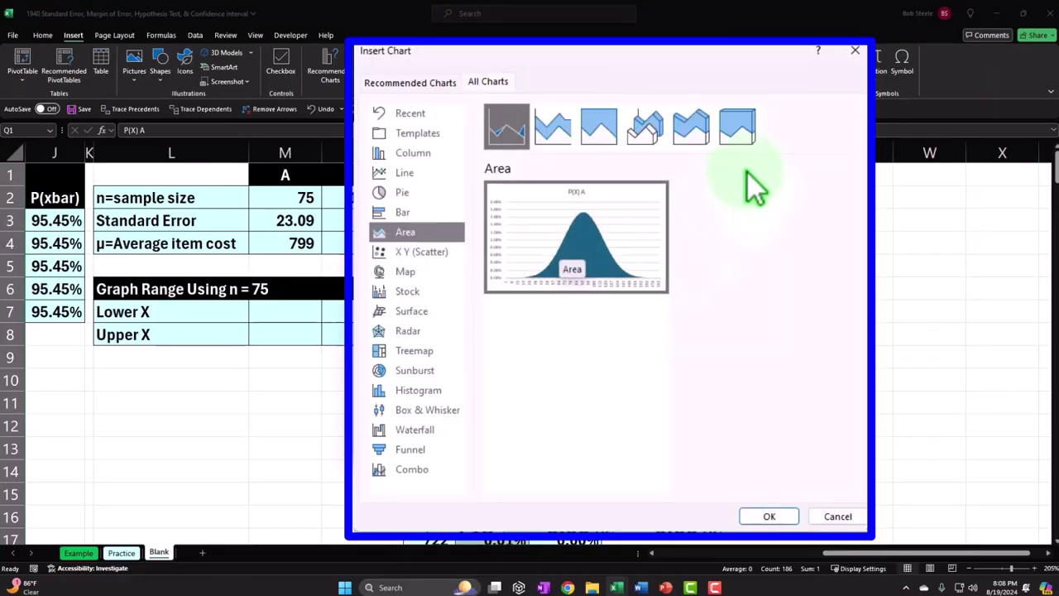
pyautogui.click(854, 52)
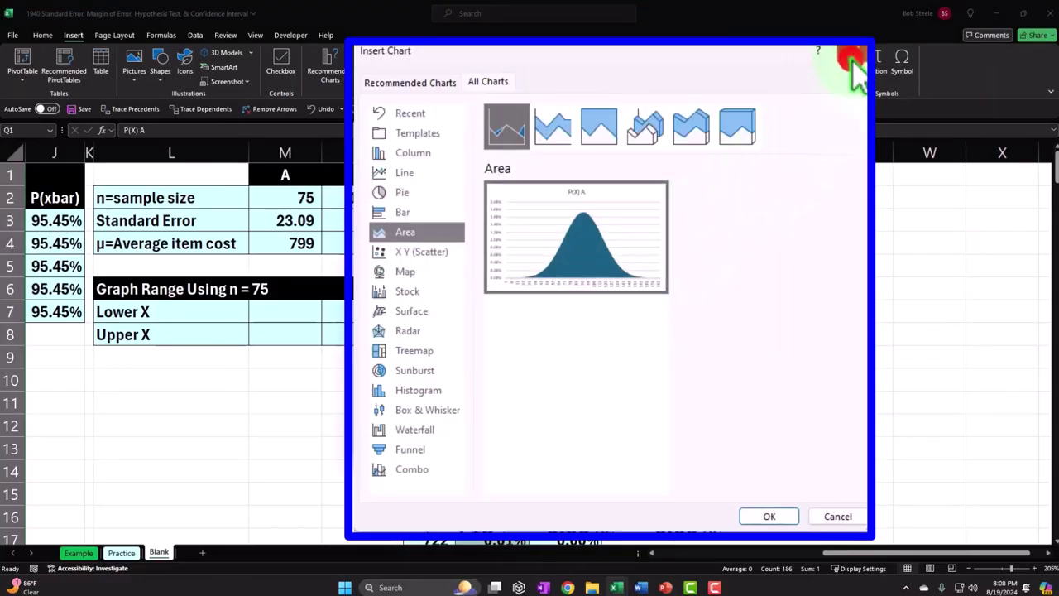
# Insert a 2-D line chart of P(X) A and place it beside the table.
pyautogui.click(374, 70)
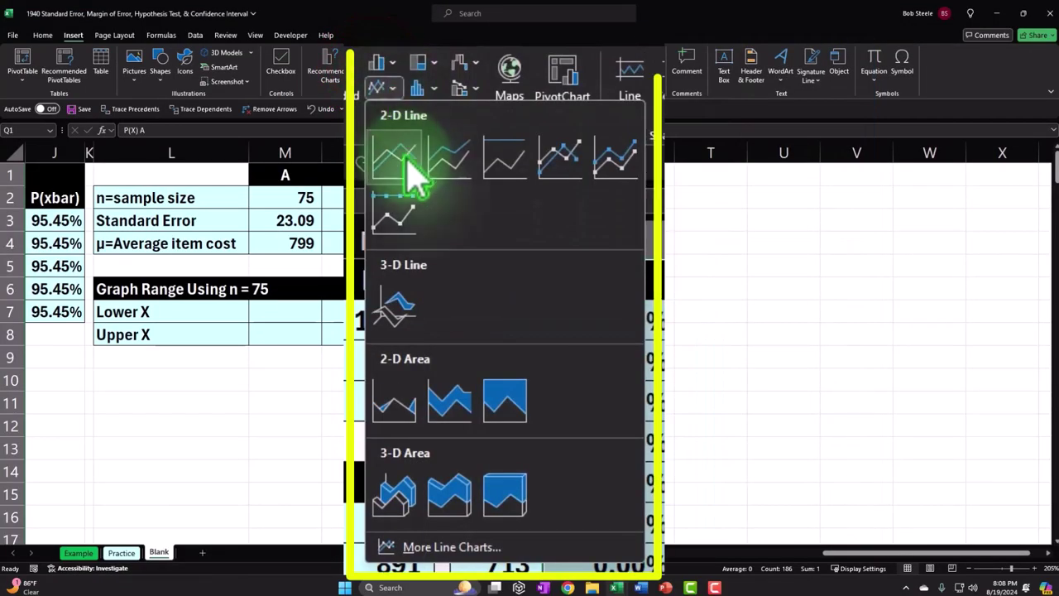
pyautogui.click(407, 163)
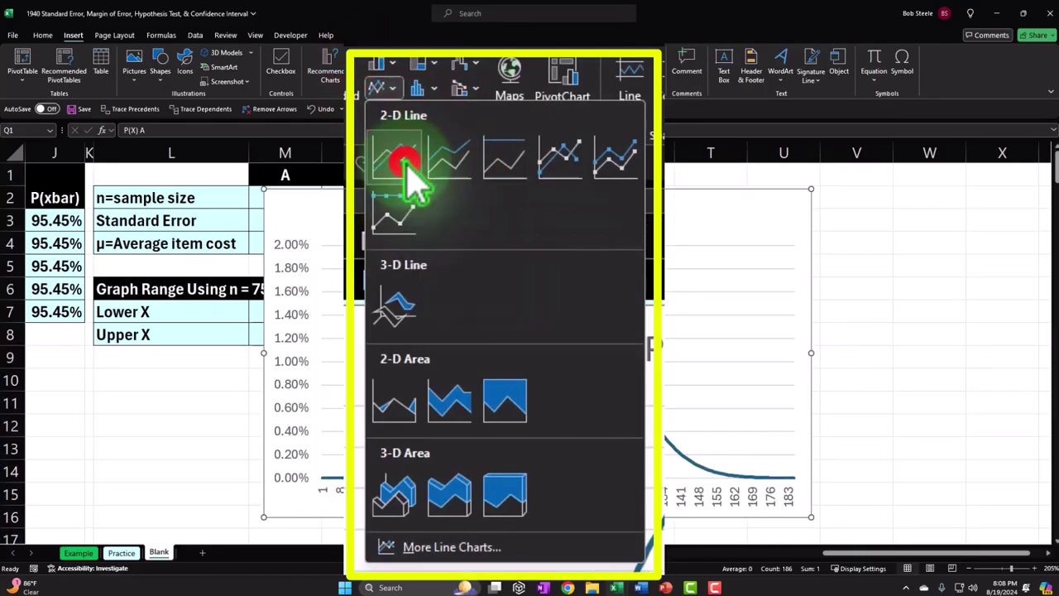
pyautogui.moveTo(359, 209); pyautogui.dragTo(710, 207)
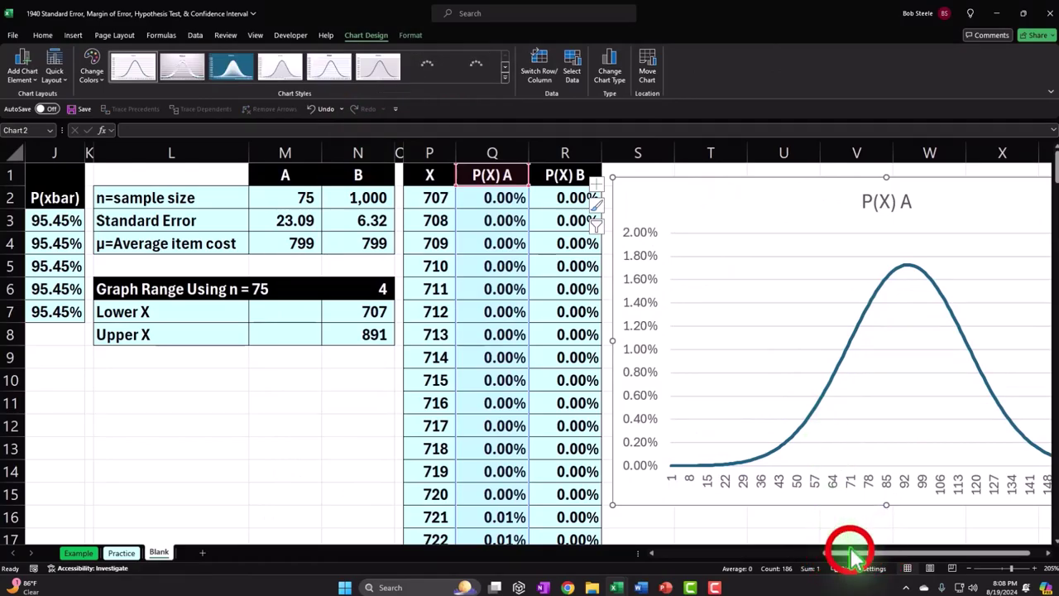
pyautogui.moveTo(844, 550); pyautogui.dragTo(912, 561)
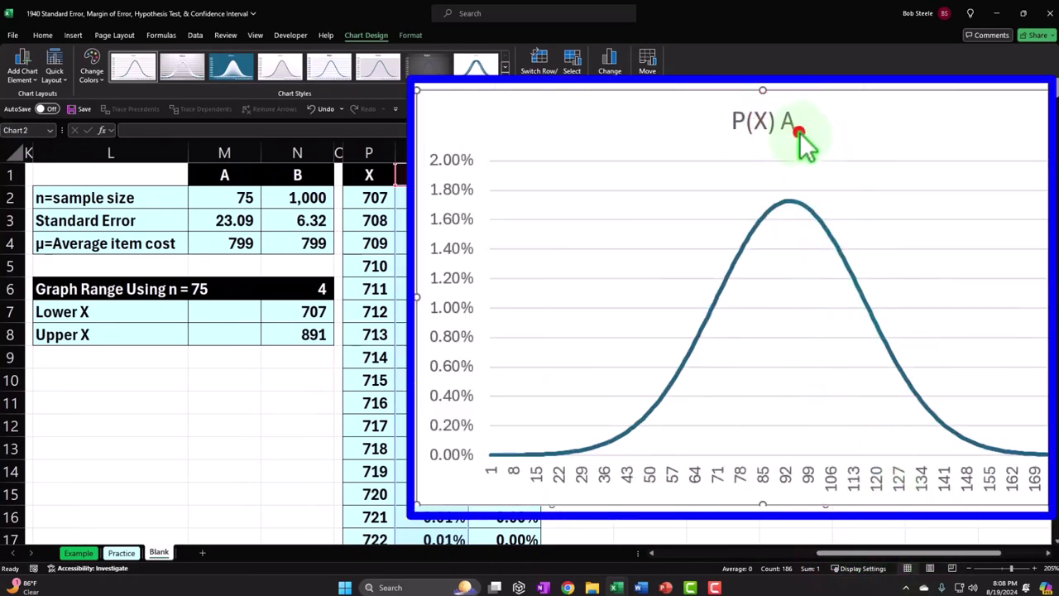
# Delete the chart title and bring up the Select Data Source dialog.
pyautogui.click(827, 195)
pyautogui.press('Delete')
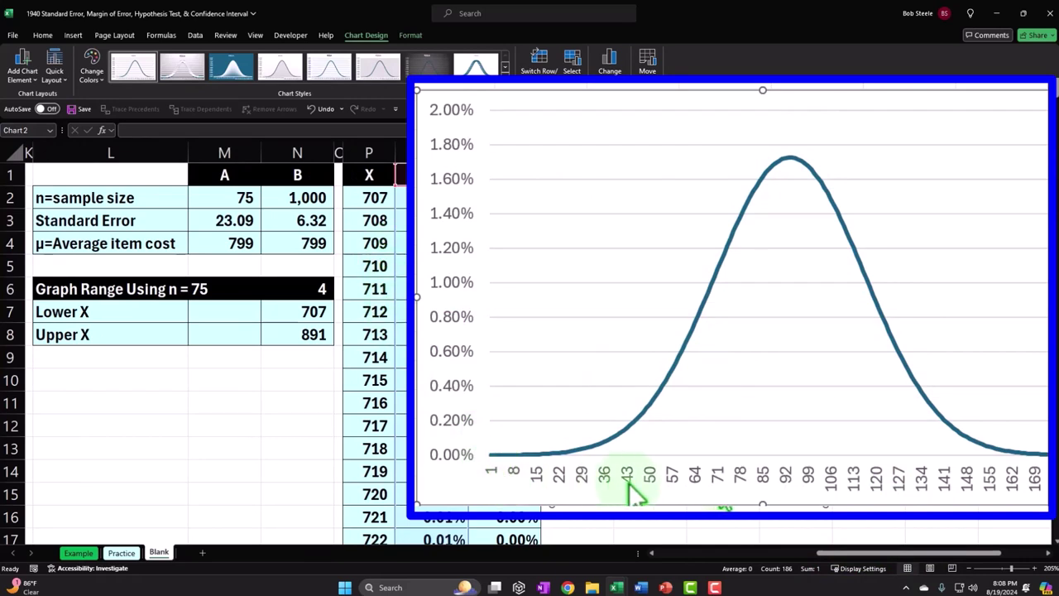
pyautogui.click(694, 494)
pyautogui.click(371, 35)
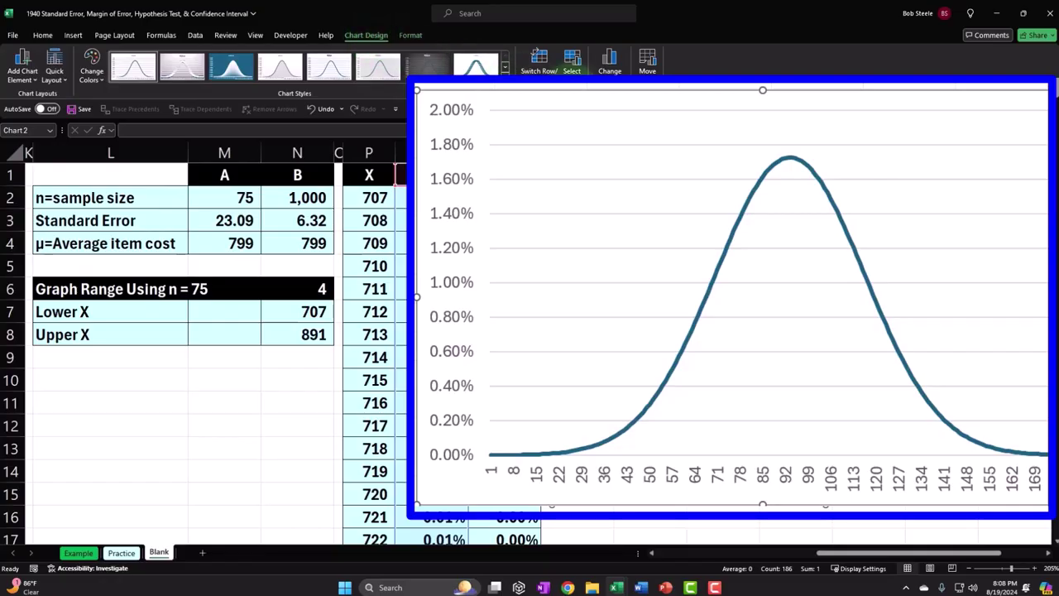
pyautogui.click(571, 62)
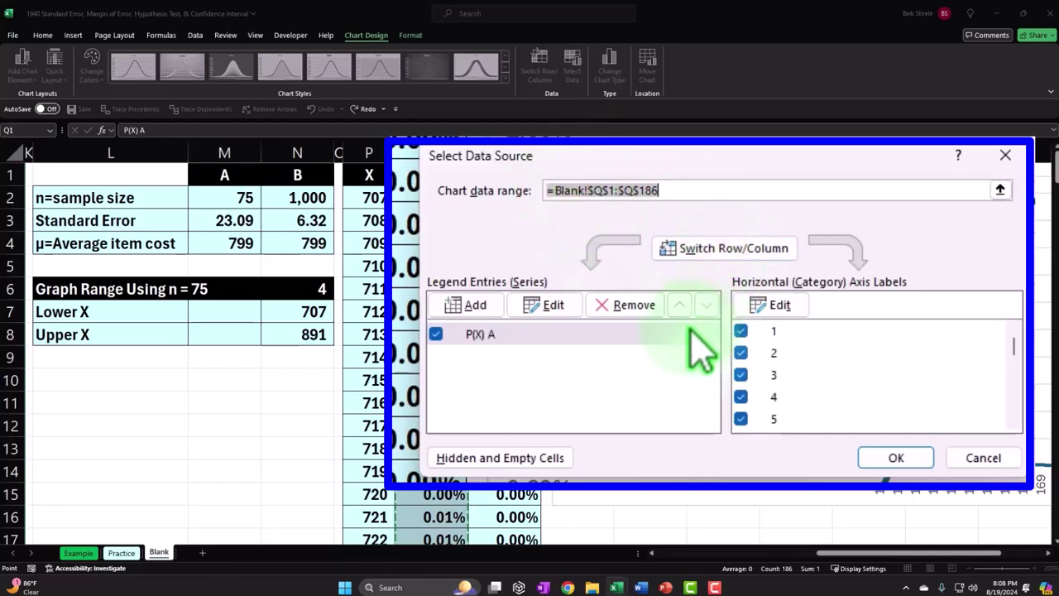
# Set the horizontal axis labels to the X values in P2:P186 (707 onward).
pyautogui.click(515, 340)
pyautogui.click(480, 336)
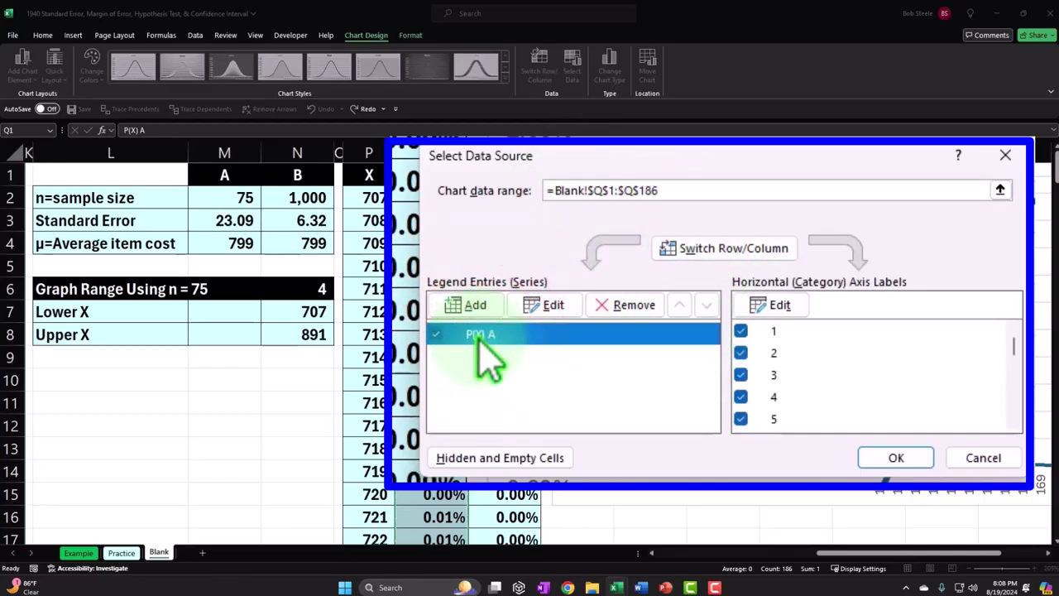
pyautogui.click(769, 304)
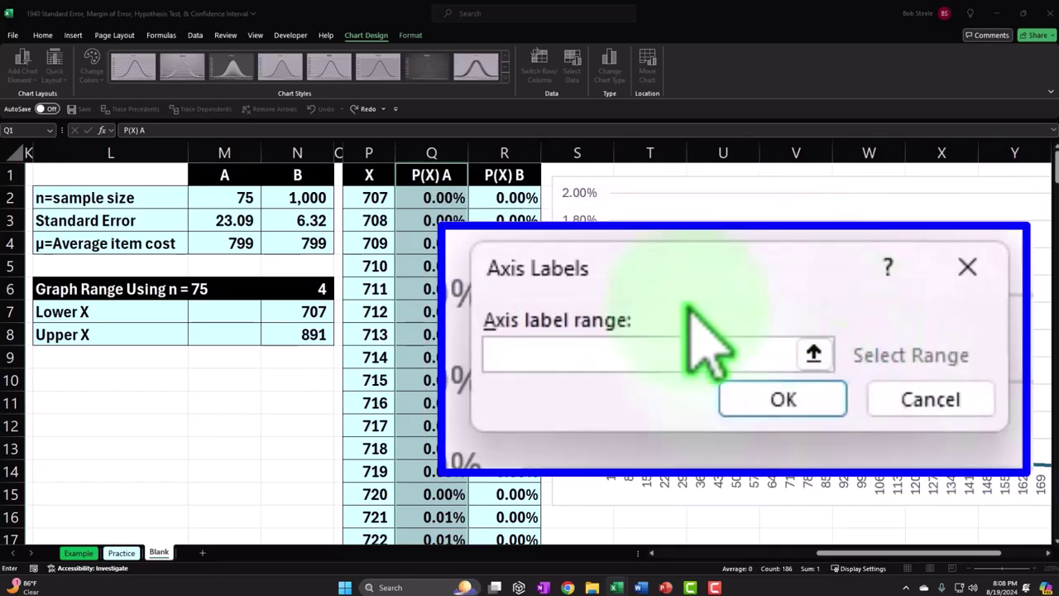
pyautogui.click(374, 199)
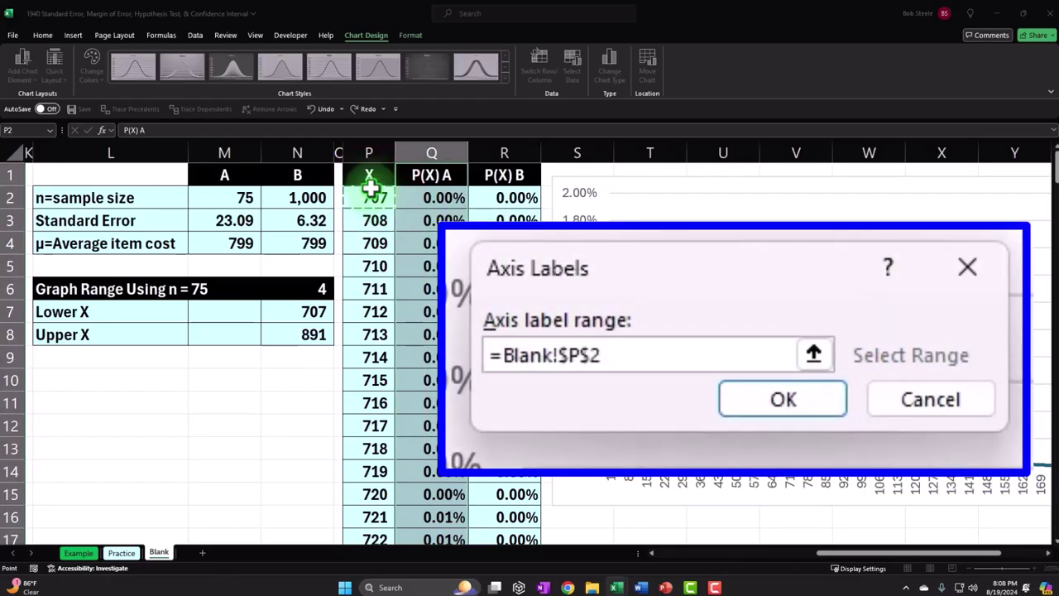
pyautogui.hotkey('ctrl', 'shift', 'Down')
pyautogui.hotkey('ctrl', 'BackSpace')
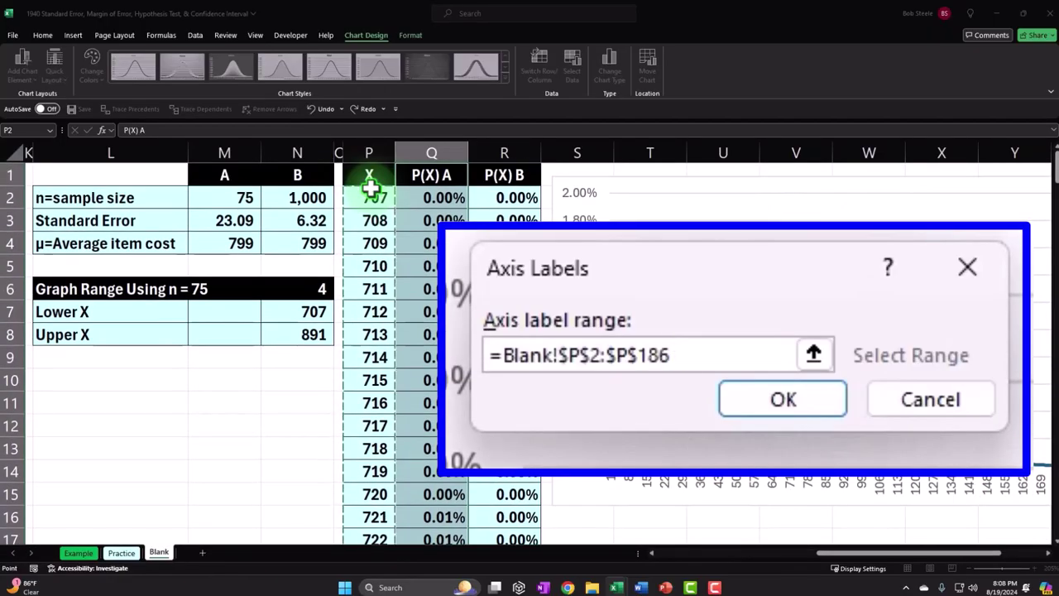
pyautogui.click(814, 354)
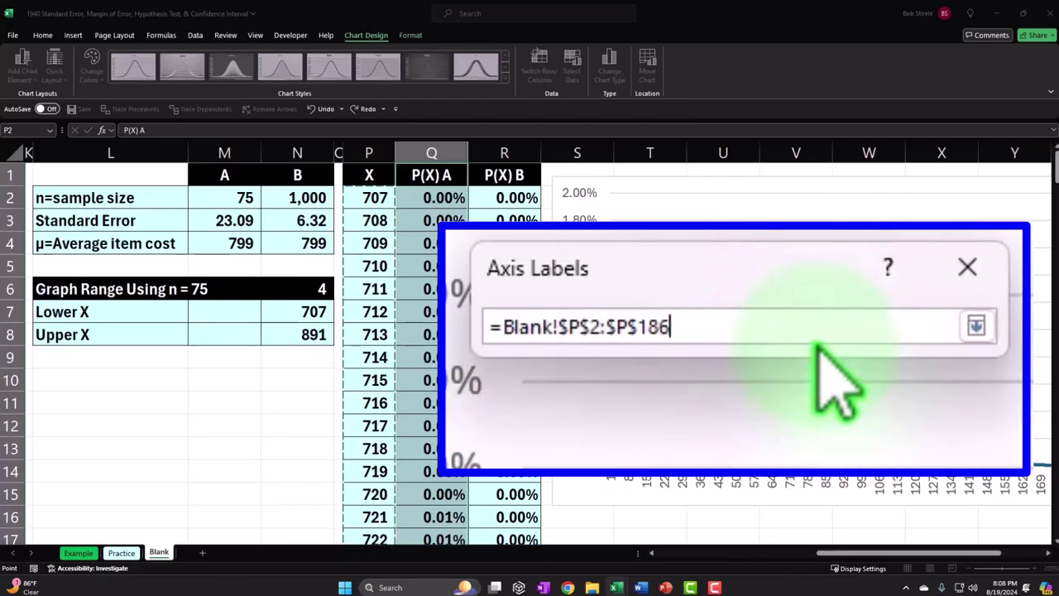
pyautogui.click(976, 325)
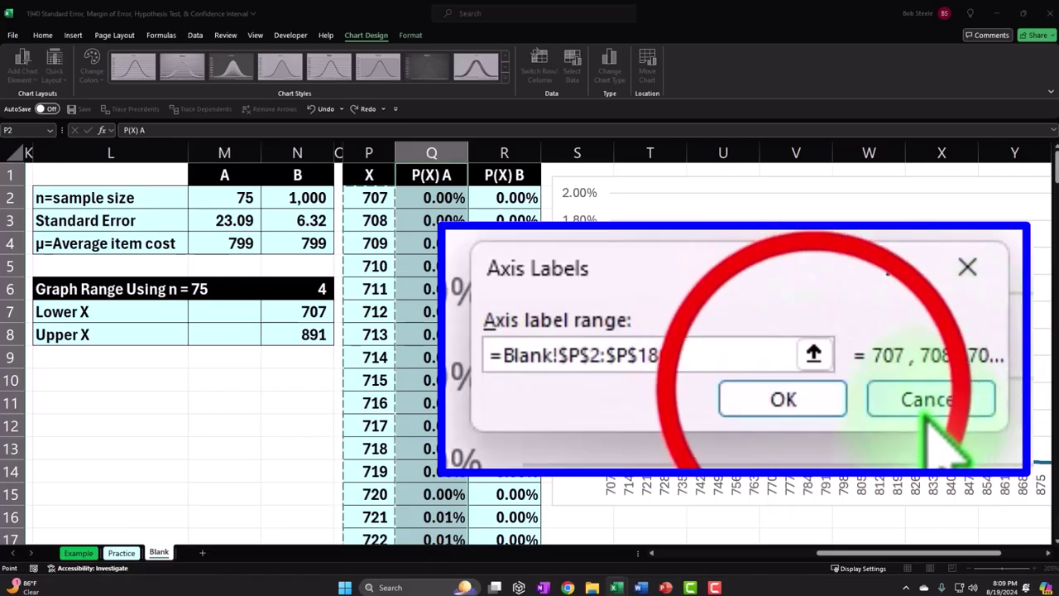
pyautogui.click(819, 401)
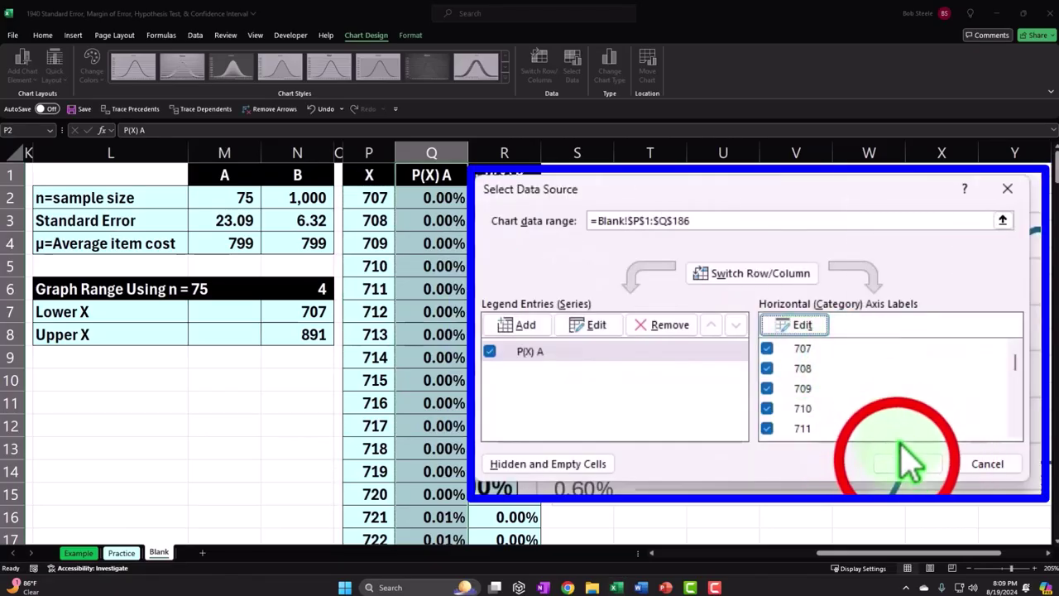
pyautogui.click(910, 463)
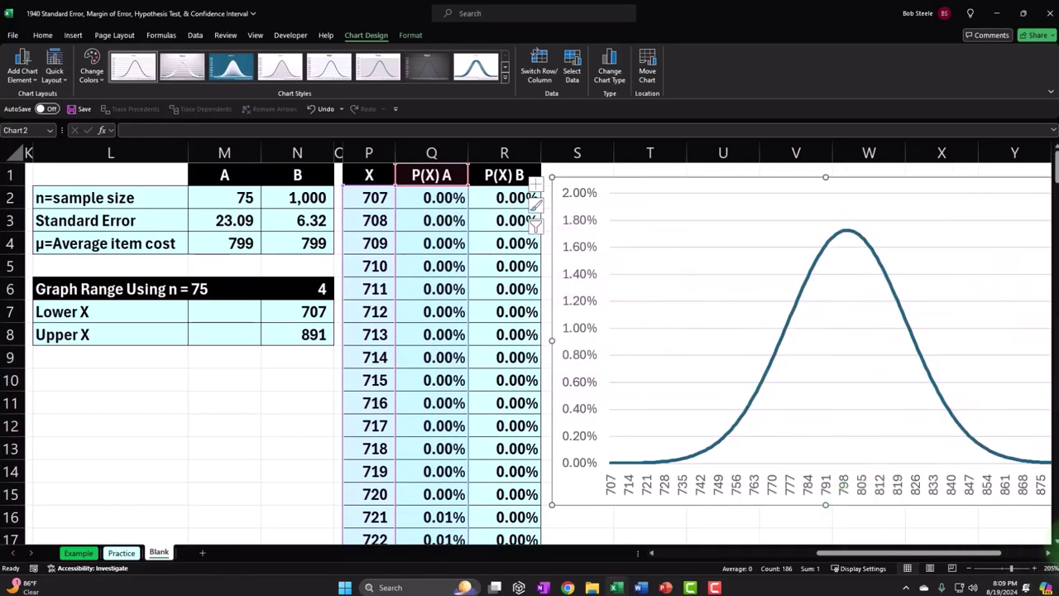
# Widen the chart and reselect it.
pyautogui.click(650, 521)
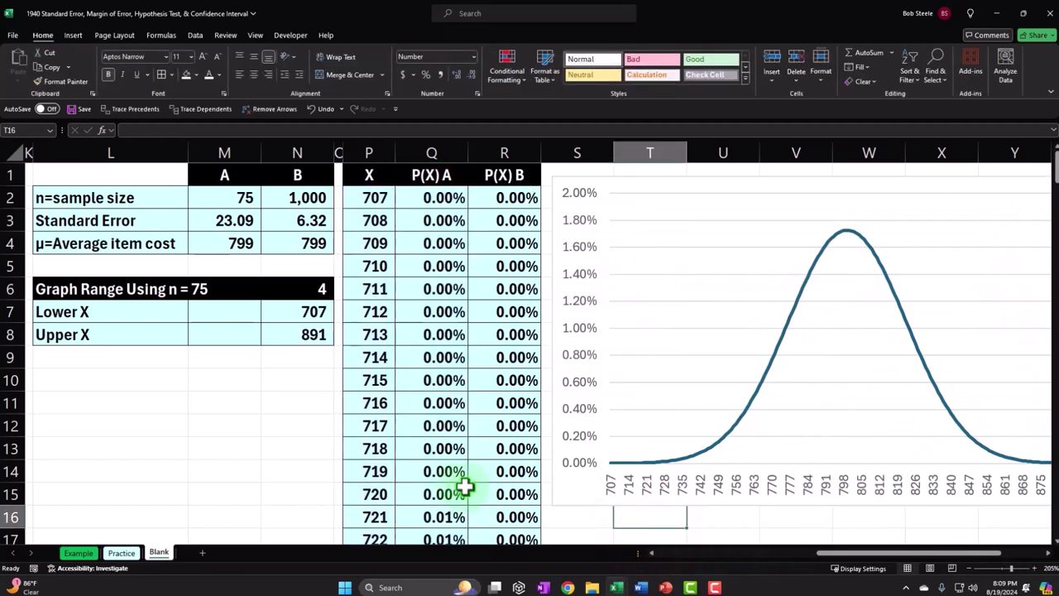
pyautogui.moveTo(976, 551); pyautogui.dragTo(1033, 551)
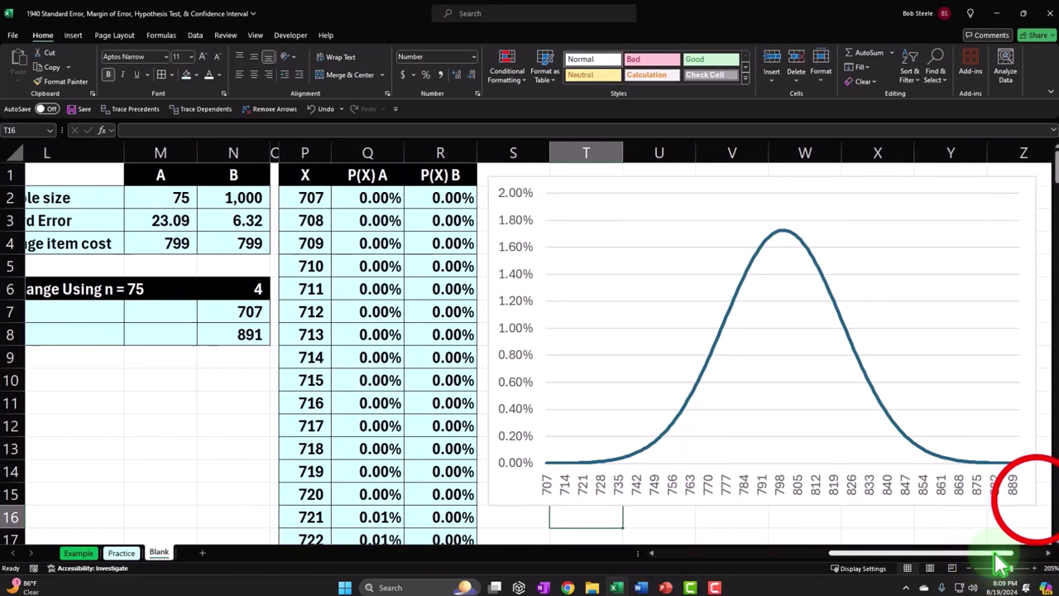
pyautogui.click(1029, 501)
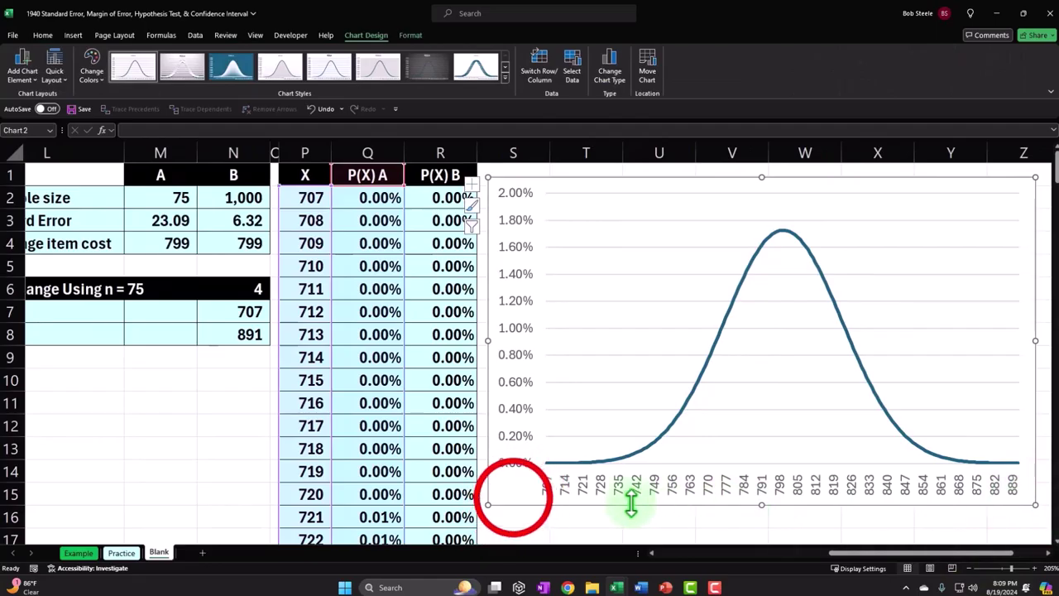
# Add a P(X) B series named from R1 with values R2:R186.
pyautogui.click(575, 68)
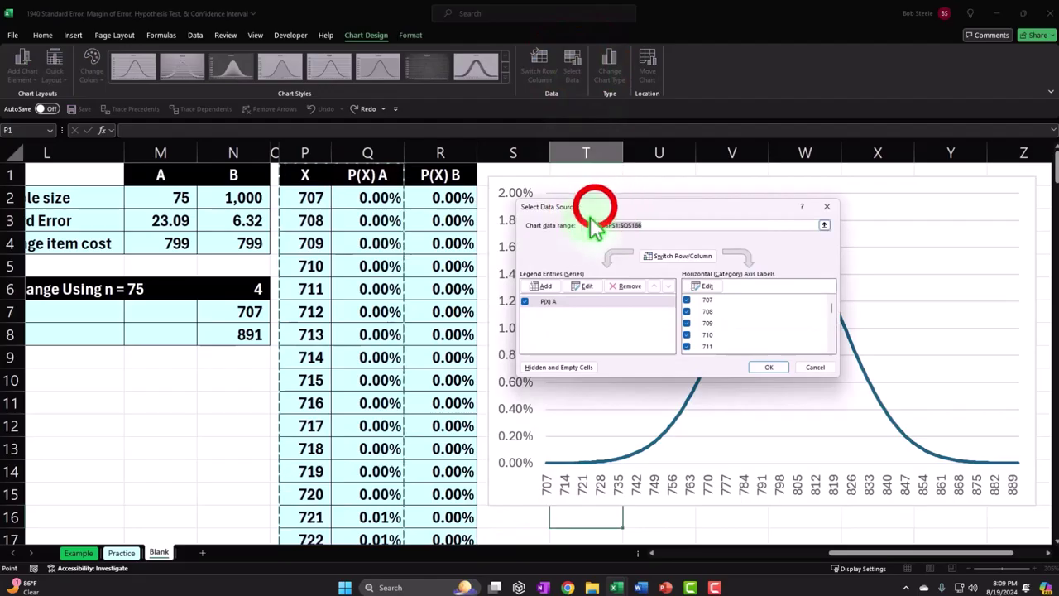
pyautogui.click(542, 299)
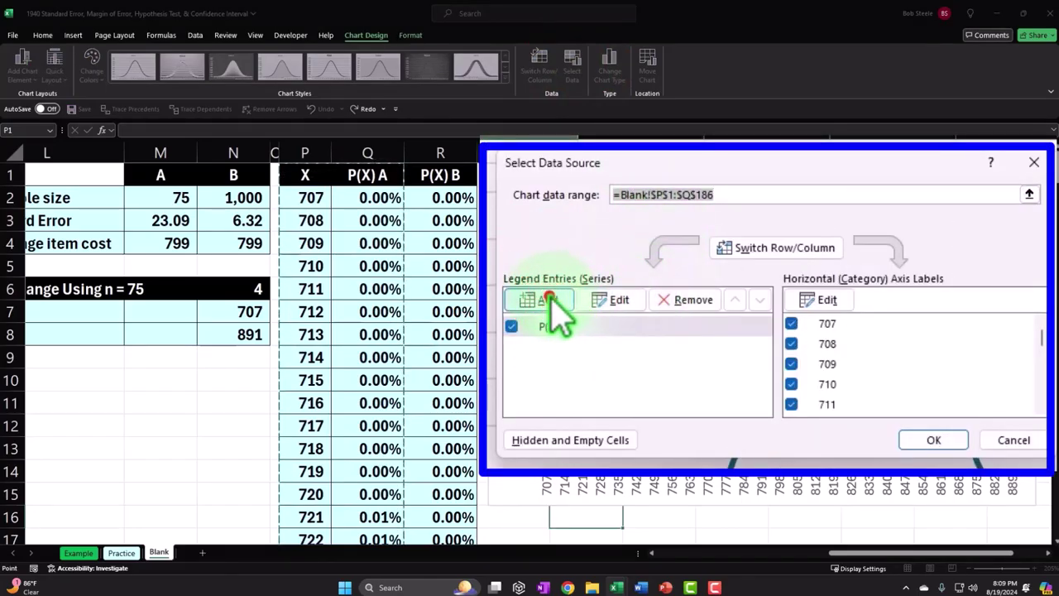
pyautogui.click(442, 175)
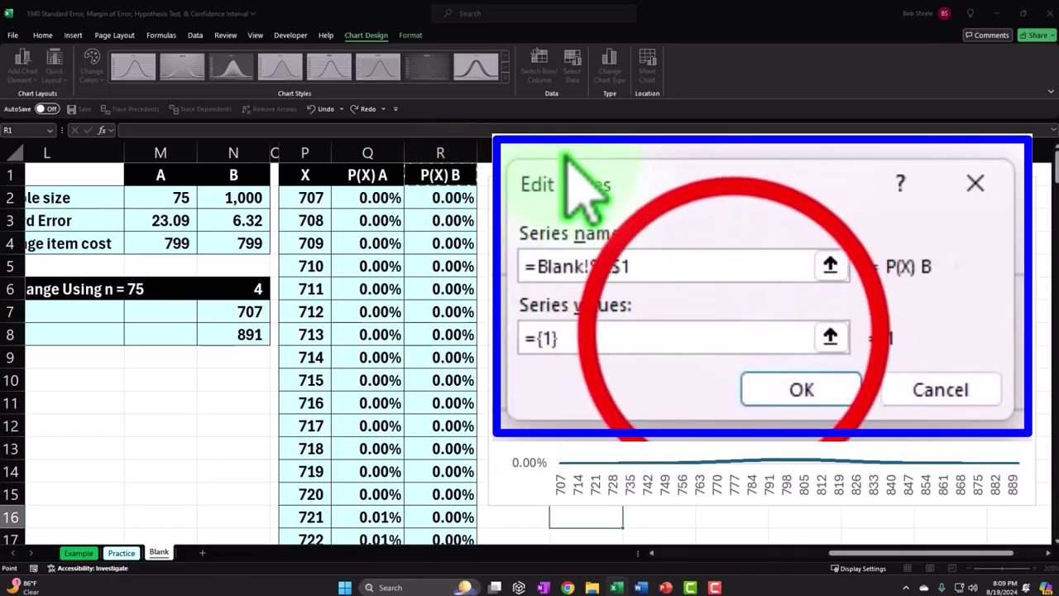
pyautogui.click(752, 336)
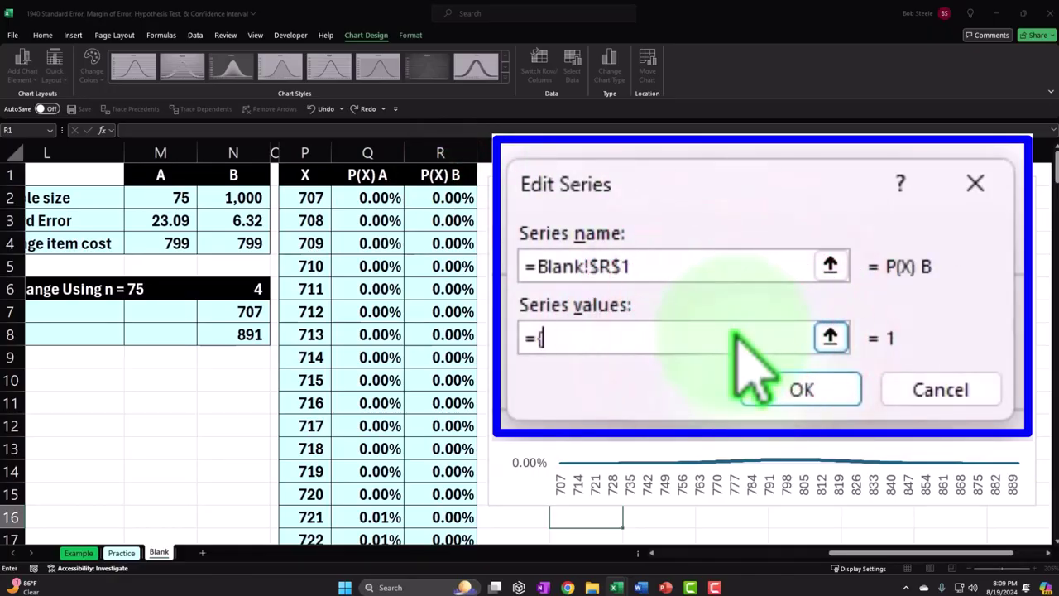
pyautogui.click(449, 199)
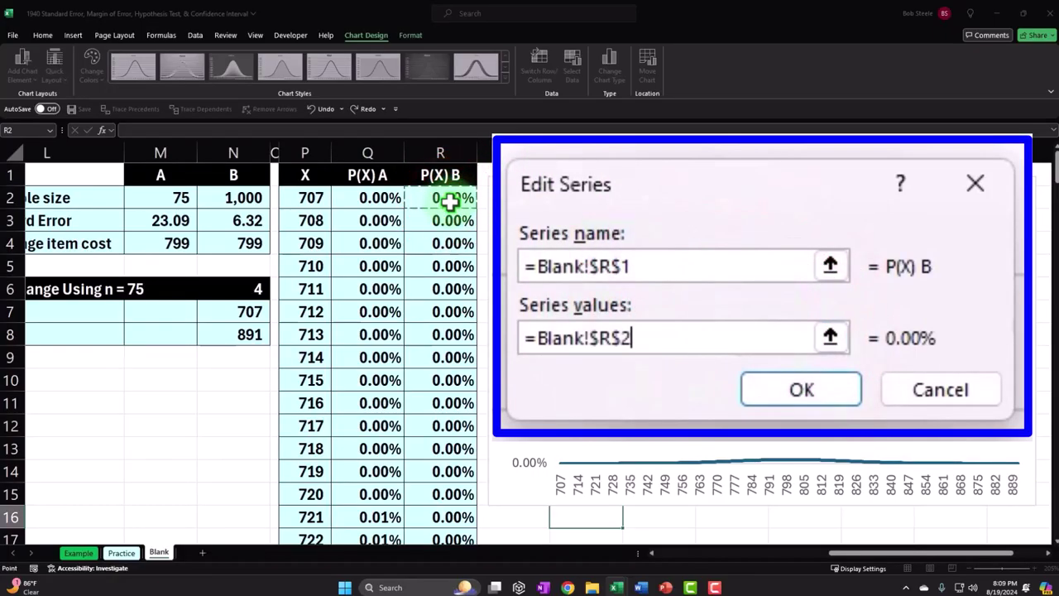
pyautogui.hotkey('ctrl', 'shift', 'Down')
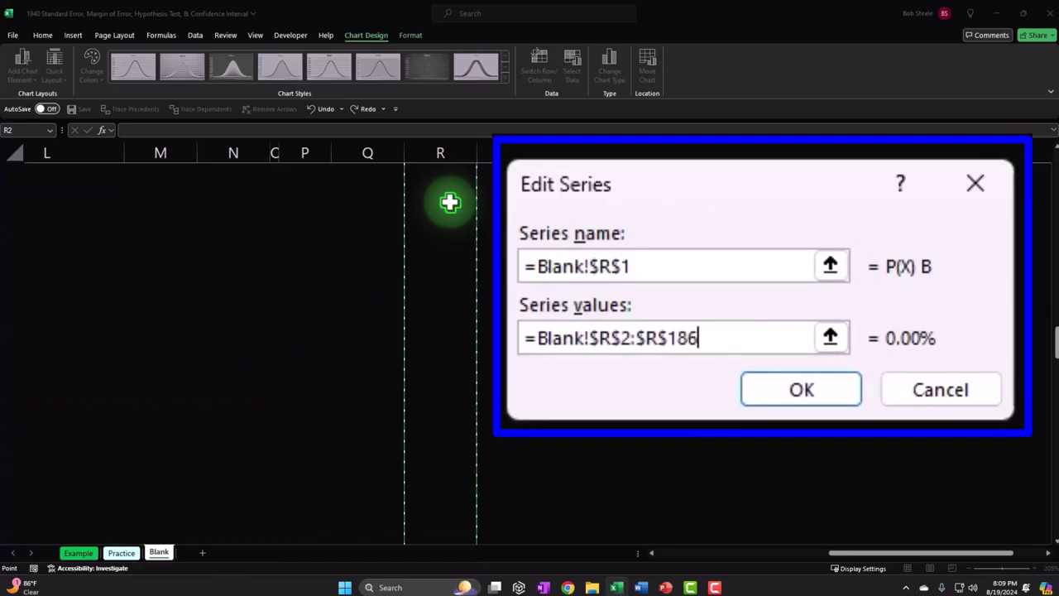
pyautogui.scroll(20, 449, 199)
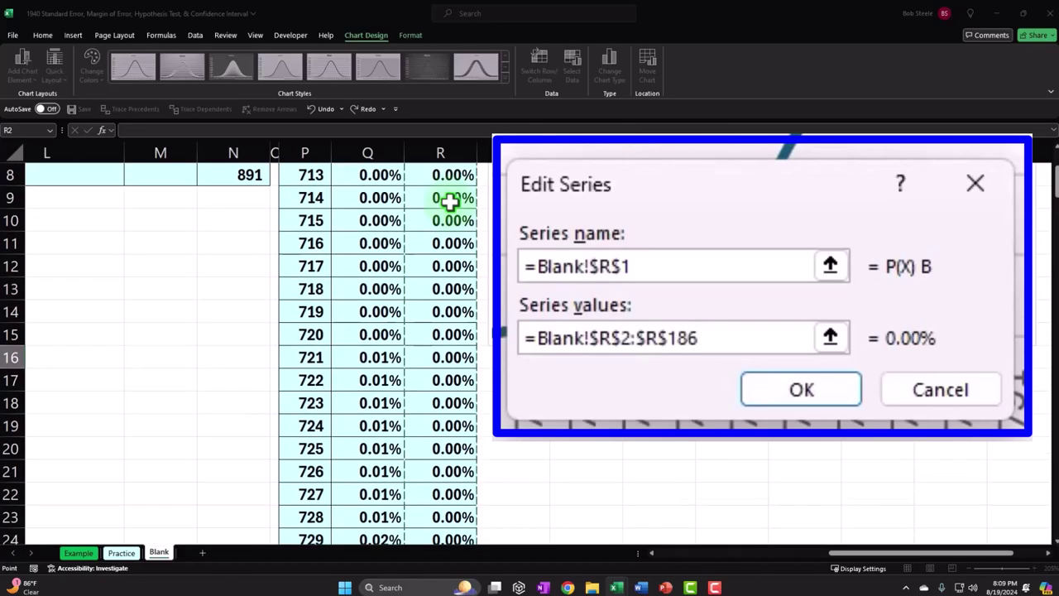
pyautogui.click(830, 336)
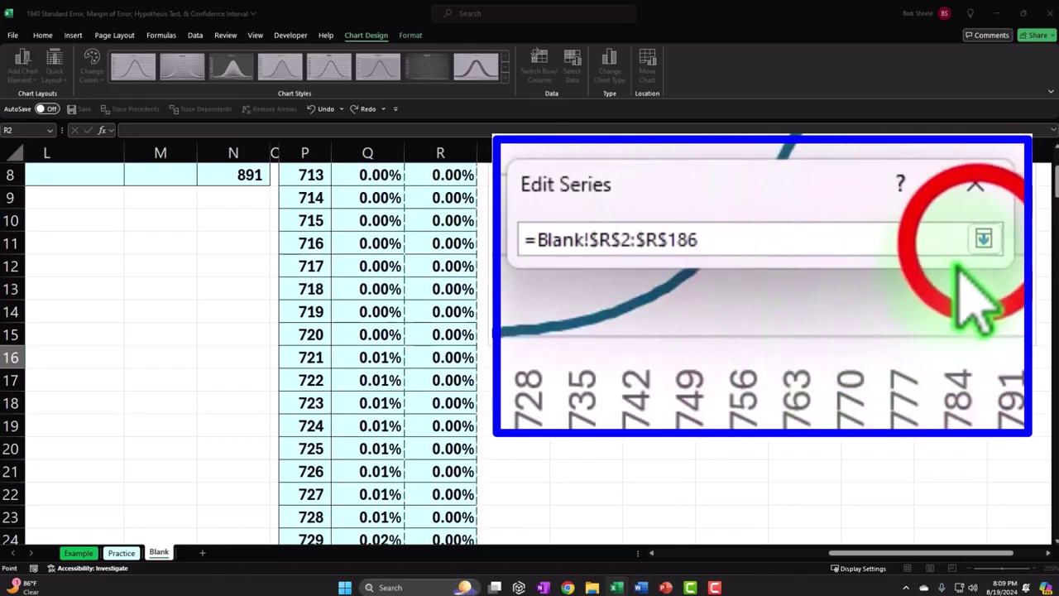
pyautogui.click(981, 237)
pyautogui.scroll(3, 248, 347)
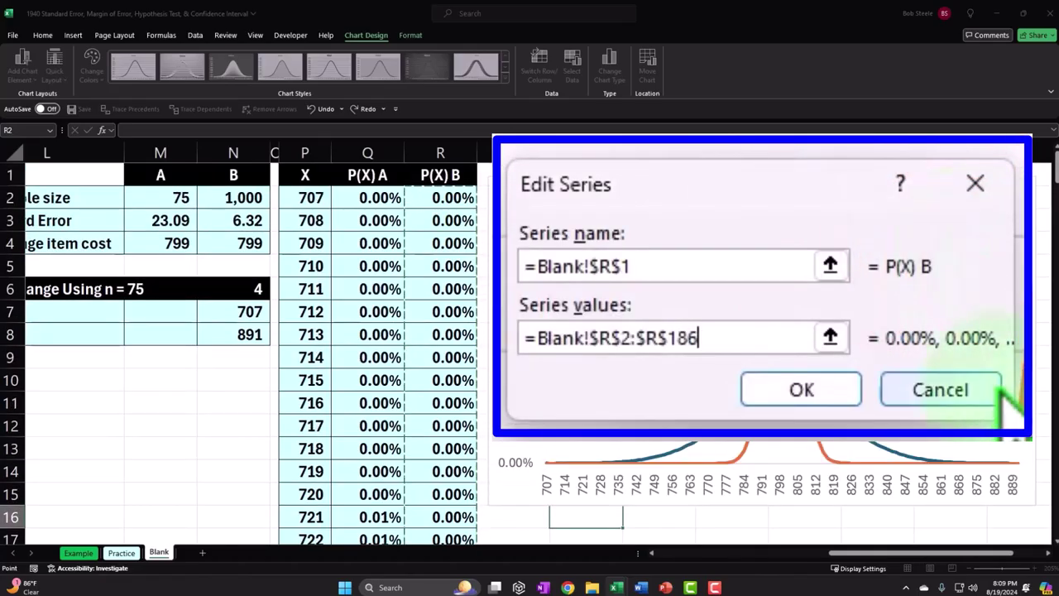
pyautogui.click(800, 390)
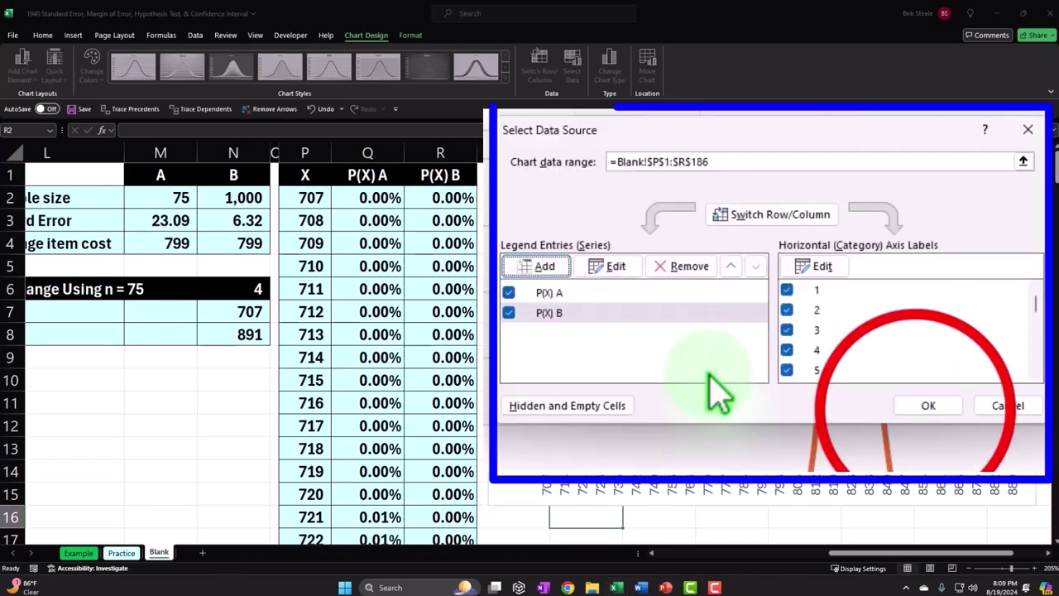
pyautogui.click(827, 336)
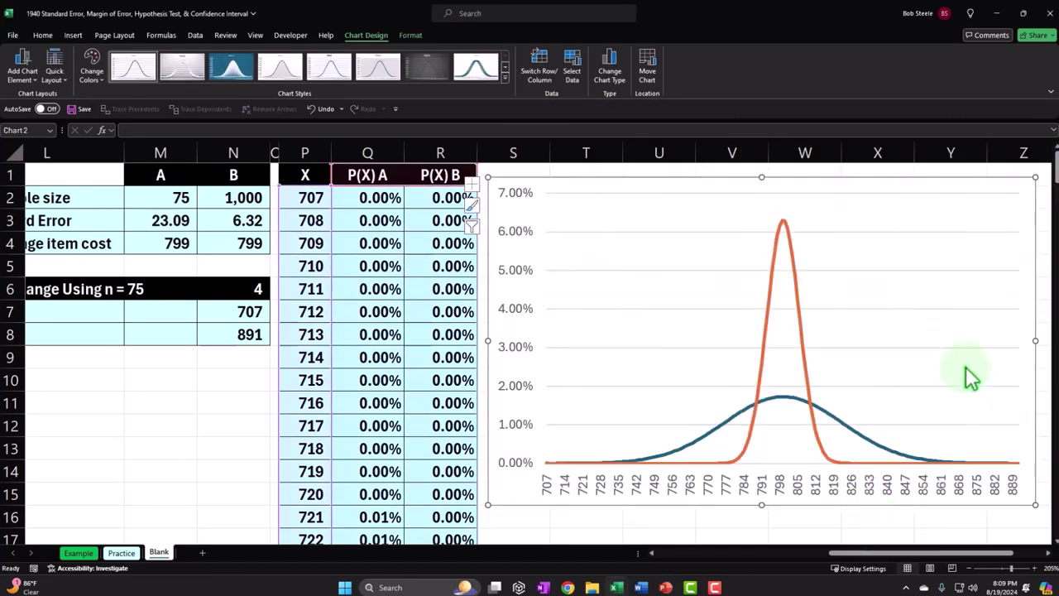
# Turn on the chart legend labelling P(X) A and P(X) B.
pyautogui.click(474, 194)
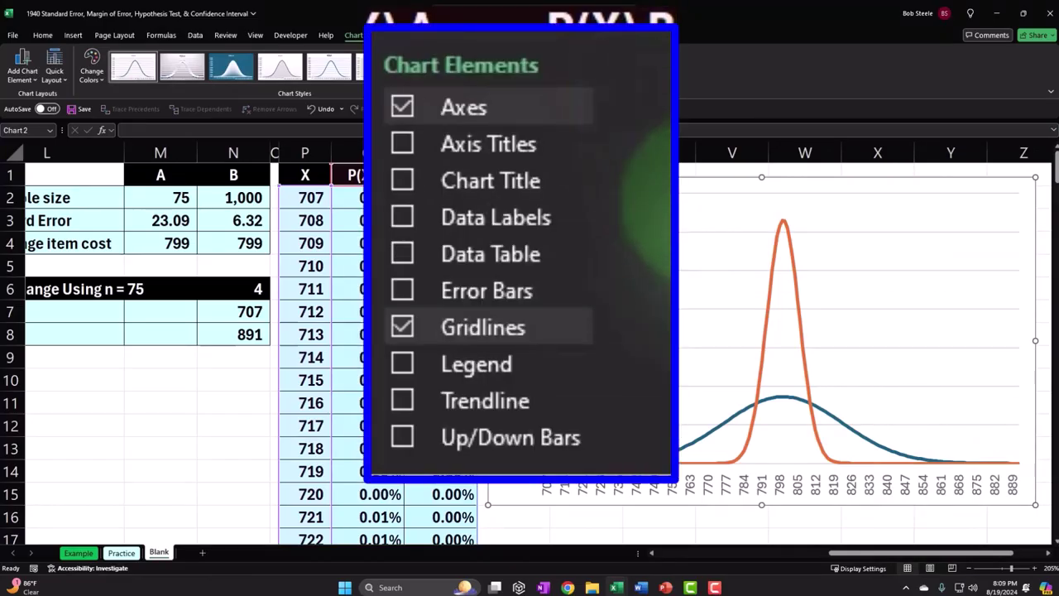
pyautogui.click(403, 364)
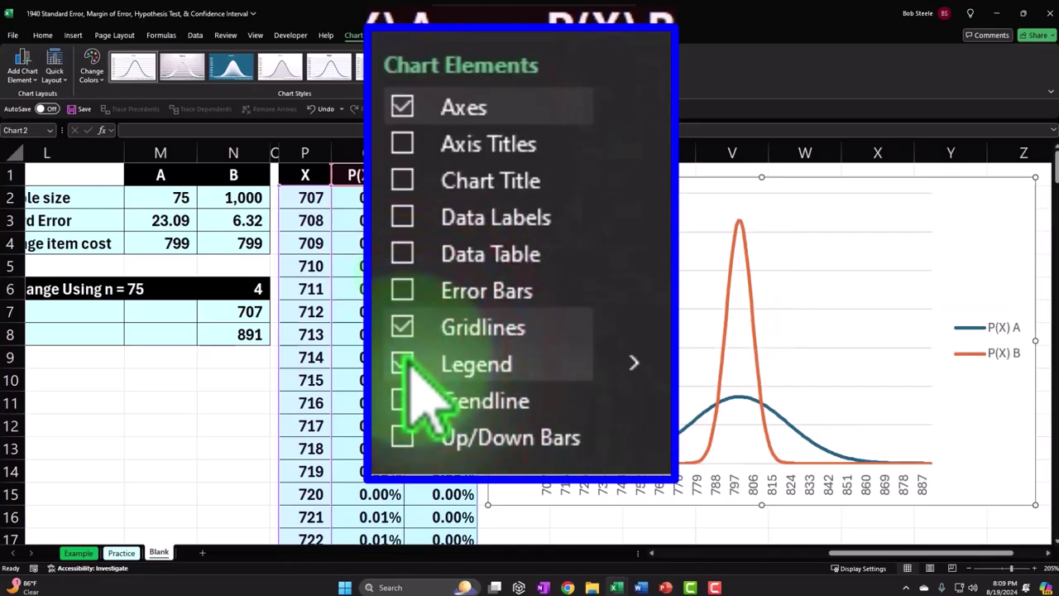
pyautogui.click(600, 303)
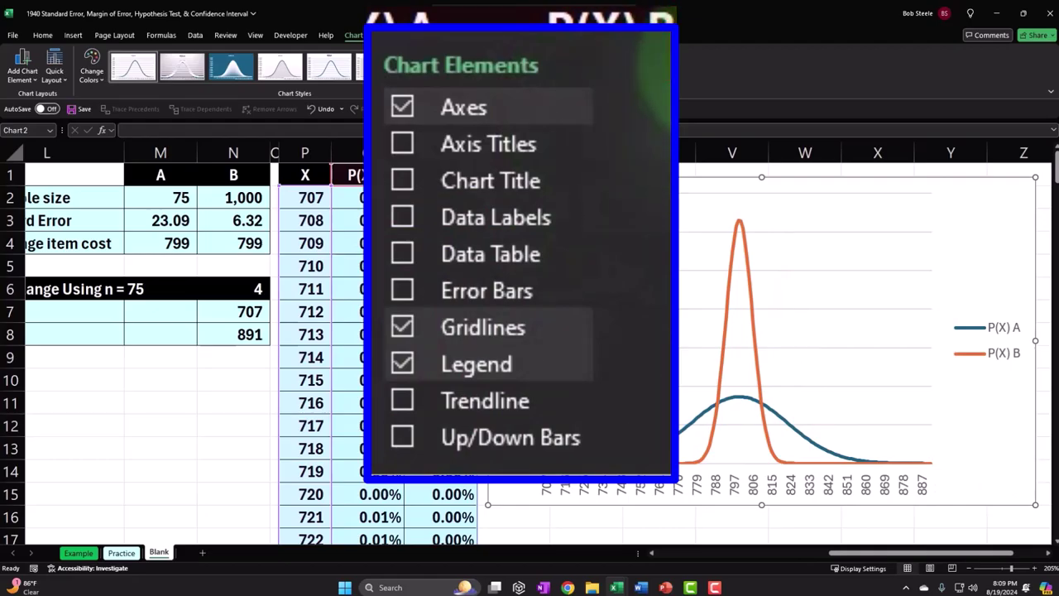
pyautogui.click(207, 220)
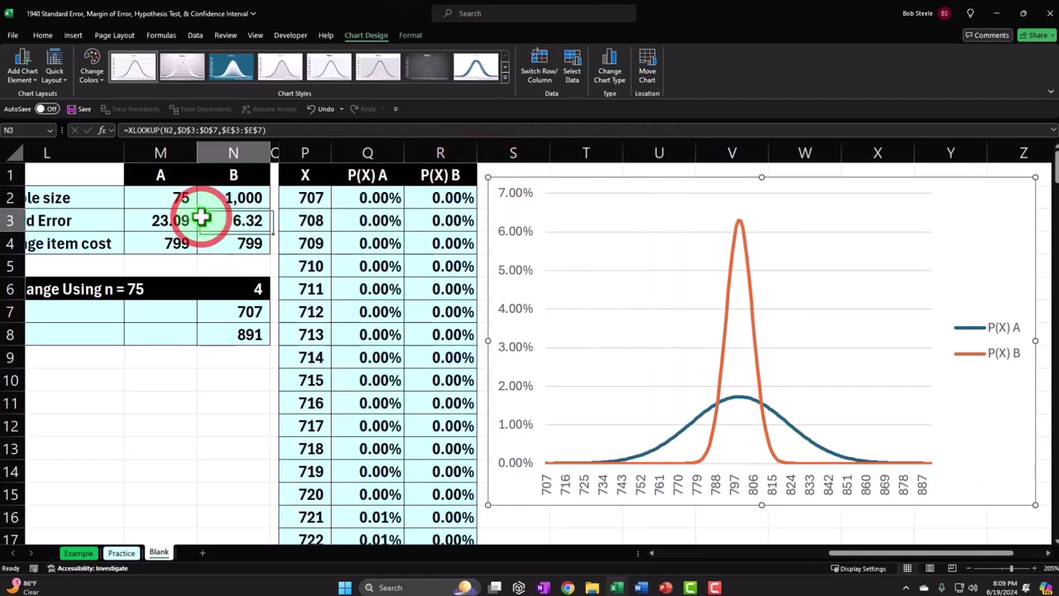
# Set sample size A in M2 to the formula =D3, the n = 25 value.
pyautogui.press('Left')
pyautogui.press('Left')
pyautogui.press('Left')
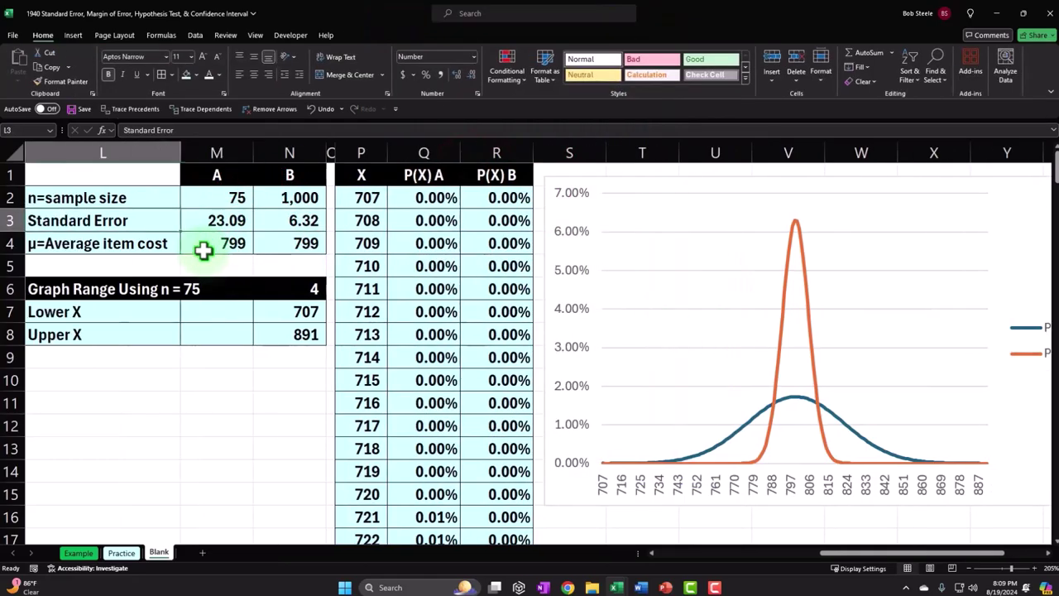
pyautogui.press('Right')
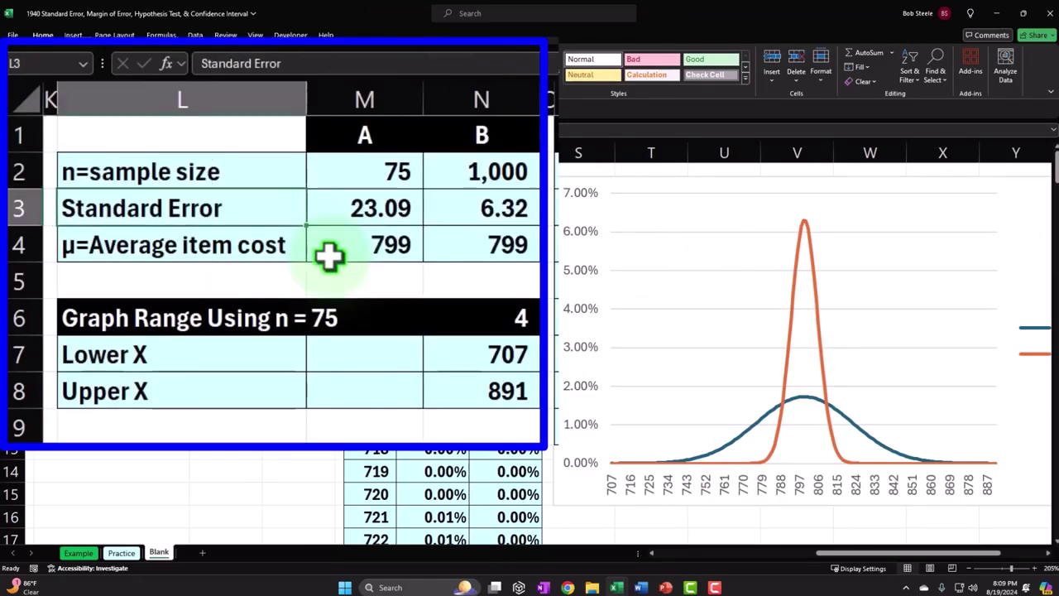
pyautogui.press('Right')
pyautogui.press('Up')
pyautogui.write('=')
pyautogui.press('Left')
pyautogui.press('Left')
pyautogui.press('Left')
pyautogui.press('Left')
pyautogui.press('Left')
pyautogui.press('Left')
pyautogui.press('Left')
pyautogui.press('Left')
pyautogui.press('Left')
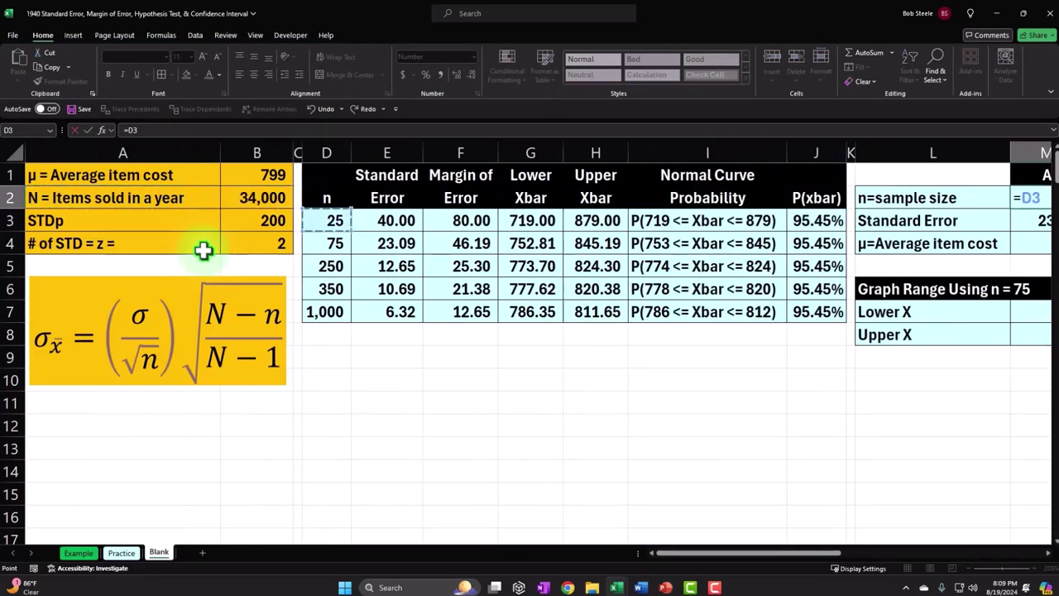
pyautogui.press('Return')
pyautogui.press('Right')
pyautogui.press('Right')
pyautogui.press('Right')
pyautogui.press('Right')
pyautogui.press('Right')
pyautogui.press('Right')
pyautogui.press('Right')
pyautogui.press('Right')
pyautogui.press('Right')
pyautogui.press('Right')
pyautogui.press('Right')
pyautogui.press('Right')
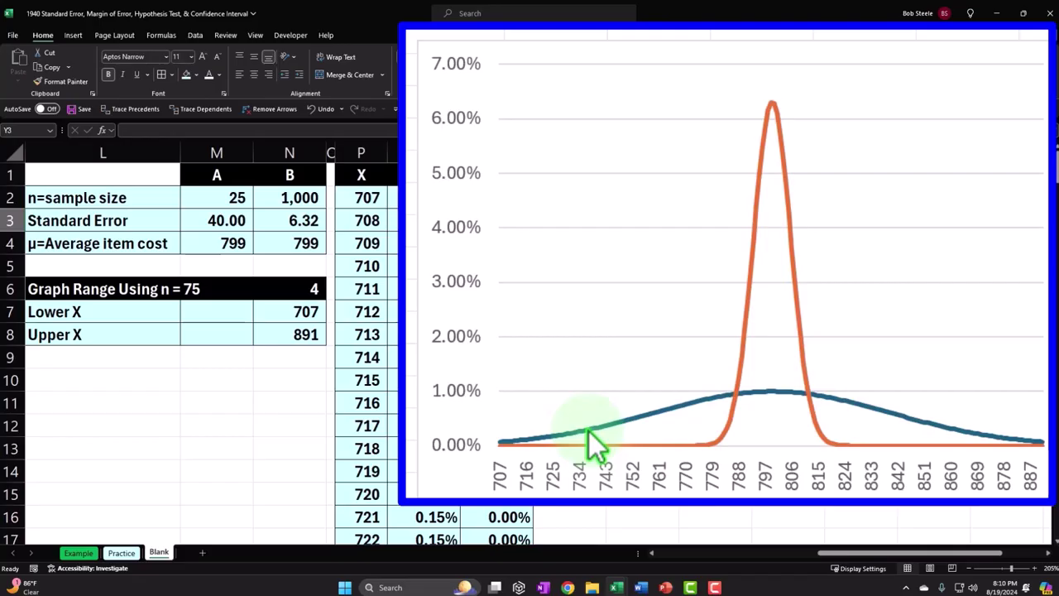
pyautogui.click(272, 258)
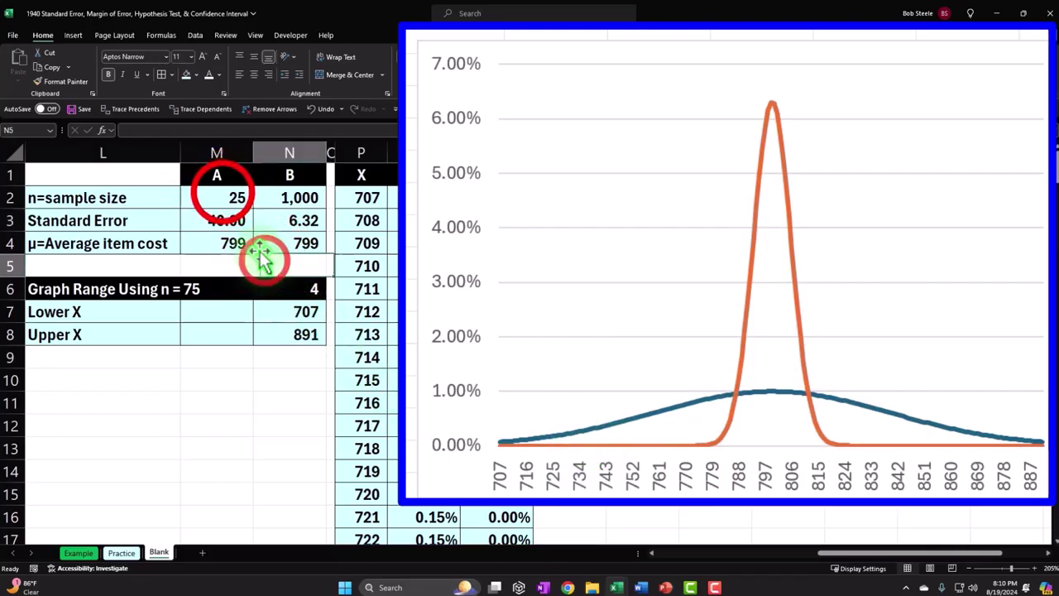
pyautogui.click(225, 199)
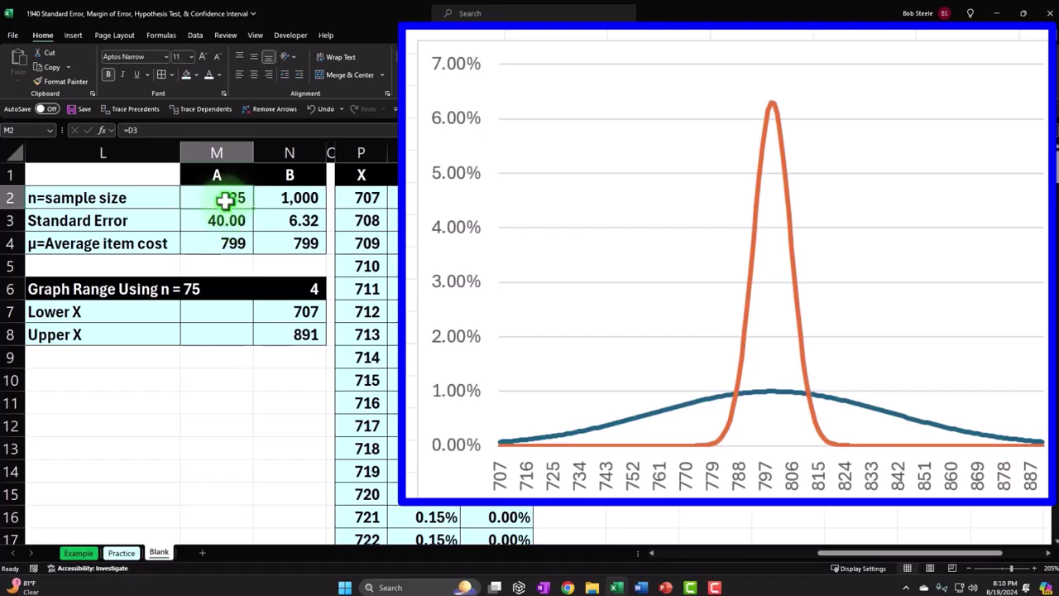
pyautogui.click(225, 201)
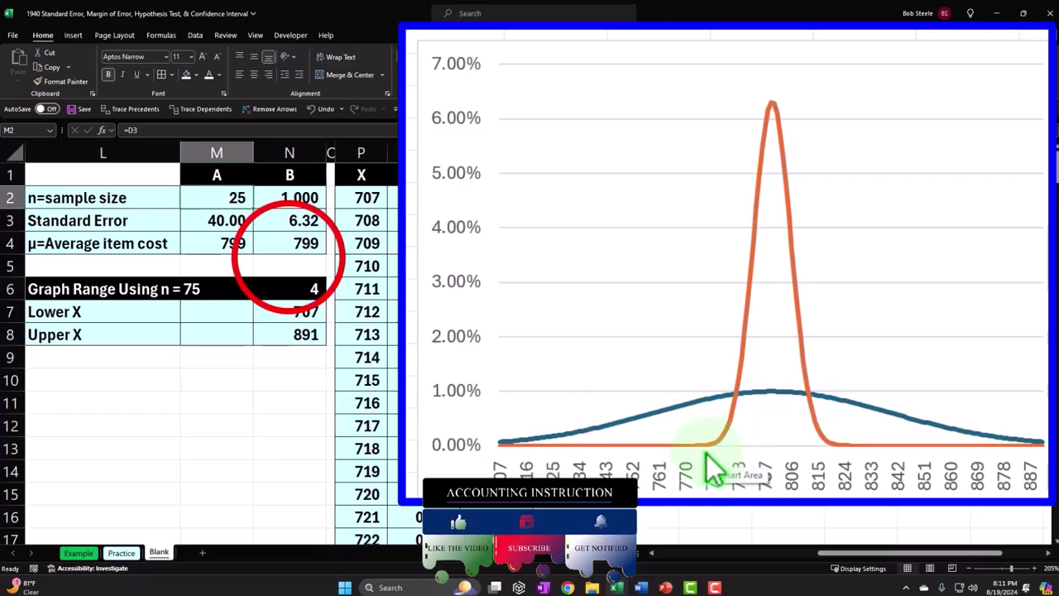
pyautogui.click(288, 256)
pyautogui.click(220, 196)
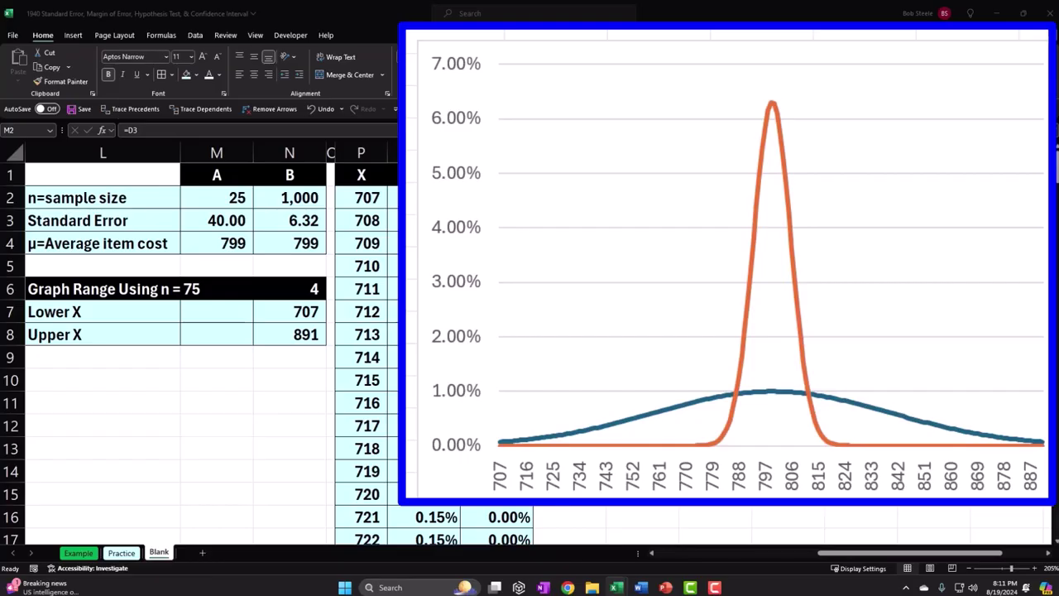
pyautogui.hotkey('alt', 'Tab')
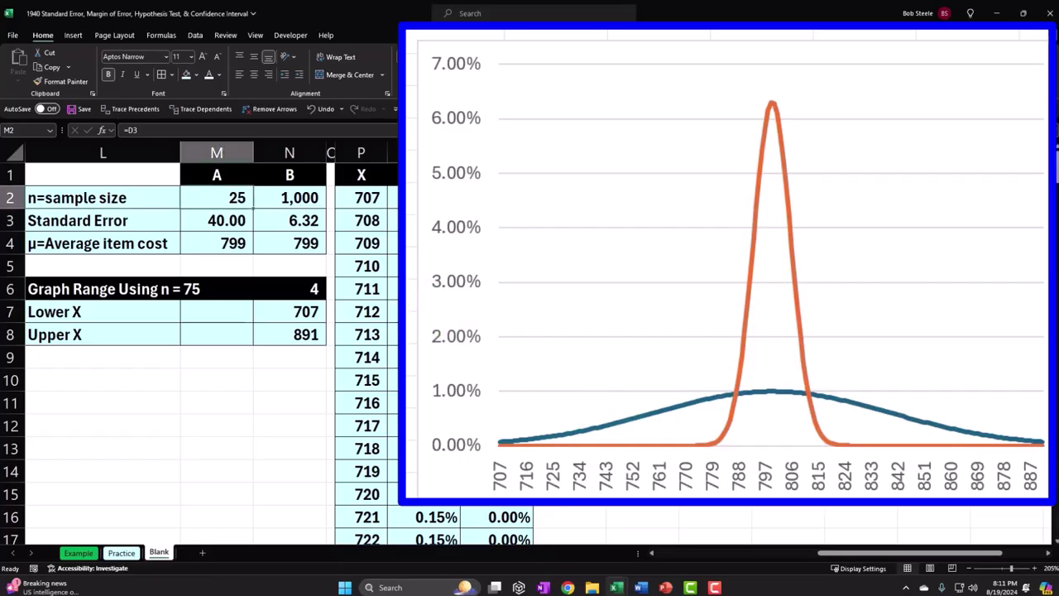